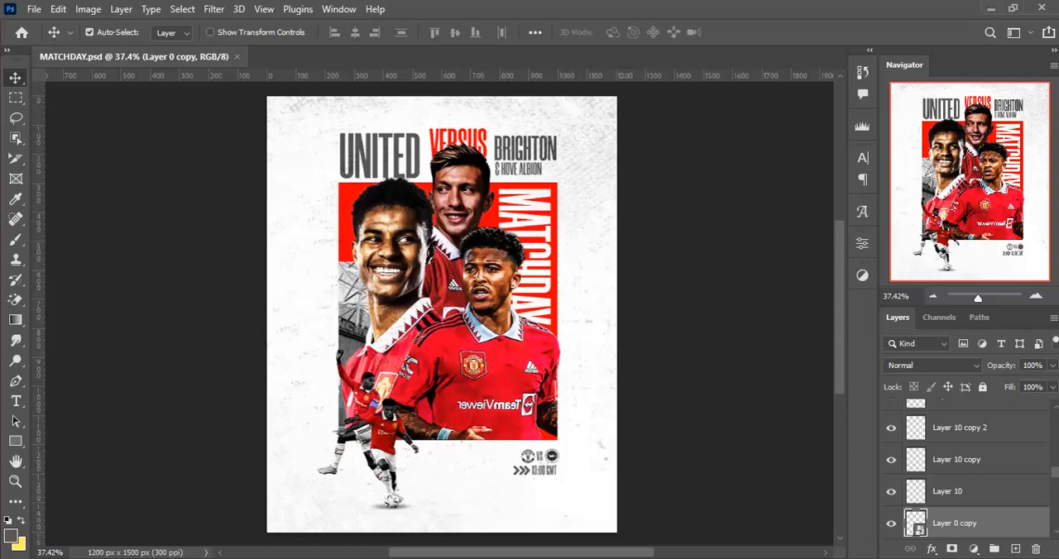
# - Review the source images in the MATCHDAY FILES folder
pyautogui.moveTo(559, 558)
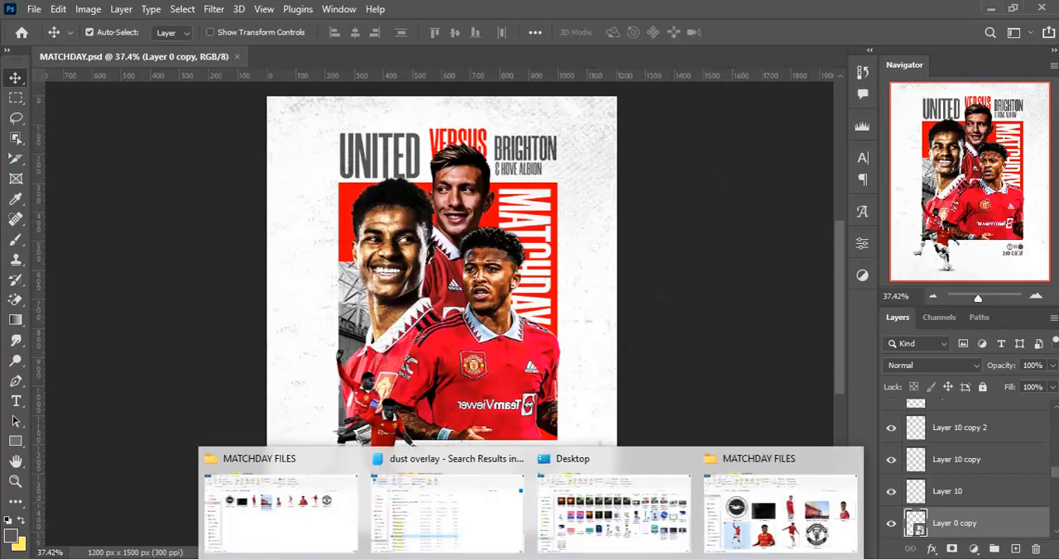
pyautogui.click(737, 522)
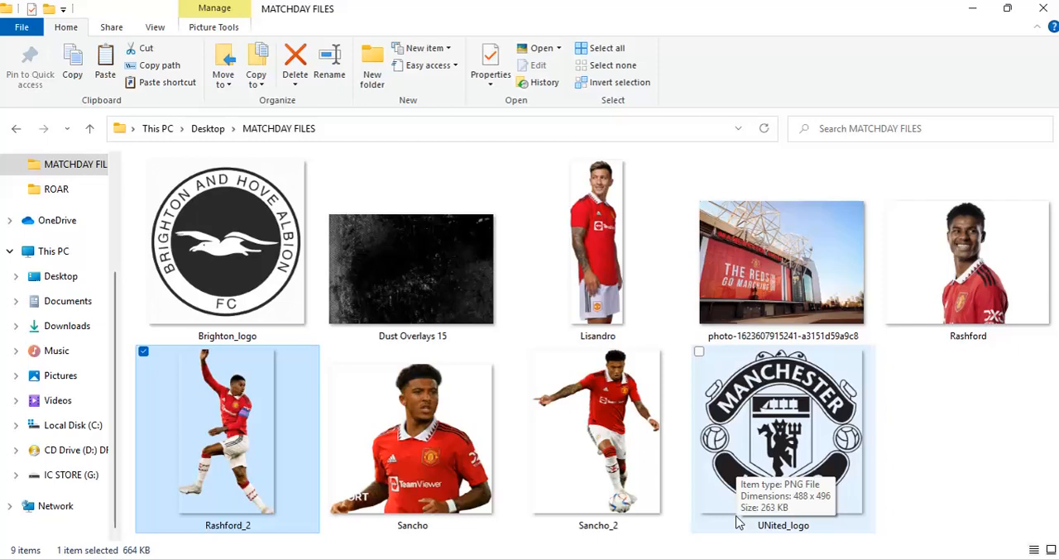
pyautogui.click(971, 10)
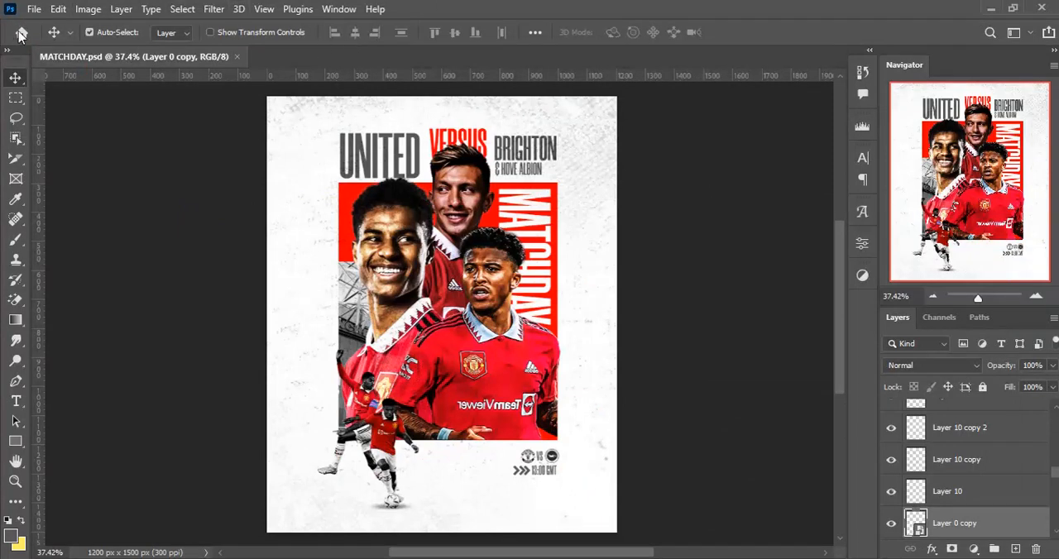
# - Create a white 4 x 5 inch RGB document at 300 pixels/inch and add an empty layer
pyautogui.click(34, 9)
pyautogui.click(45, 26)
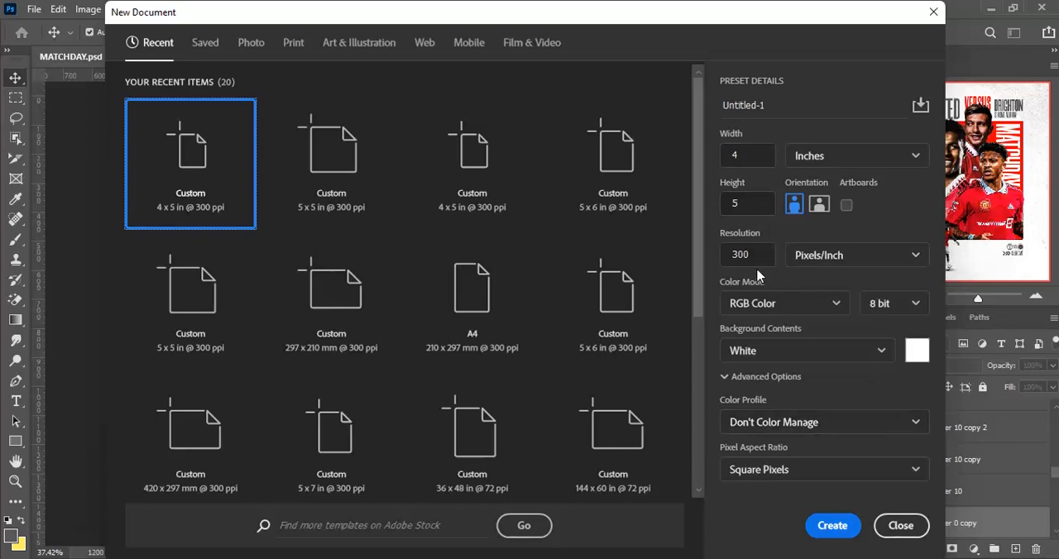
pyautogui.click(831, 526)
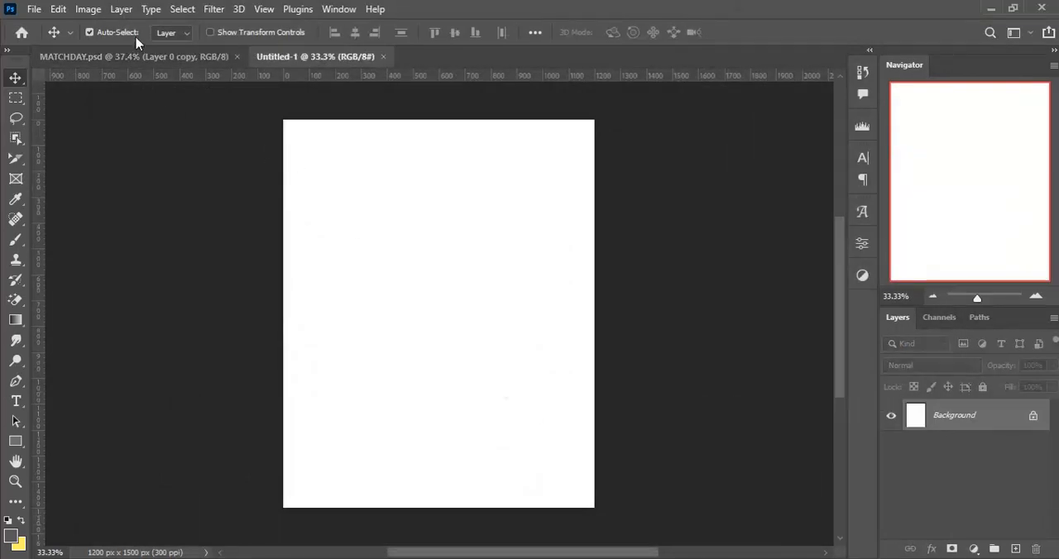
pyautogui.hotkey('ctrl', 'v')
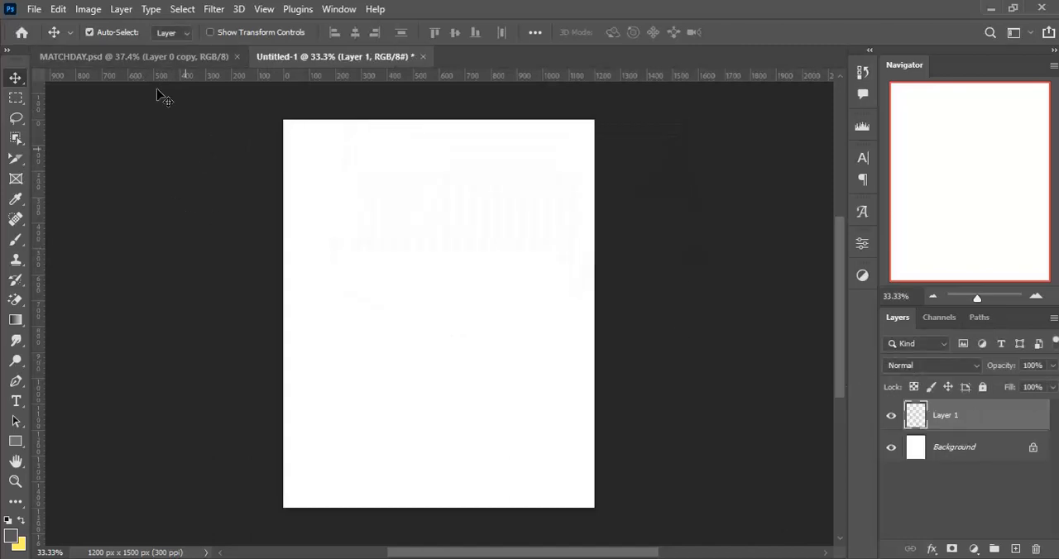
# - Draw a rectangle about 731 x 945 px near the middle of the new canvas and fill it with red
pyautogui.click(161, 56)
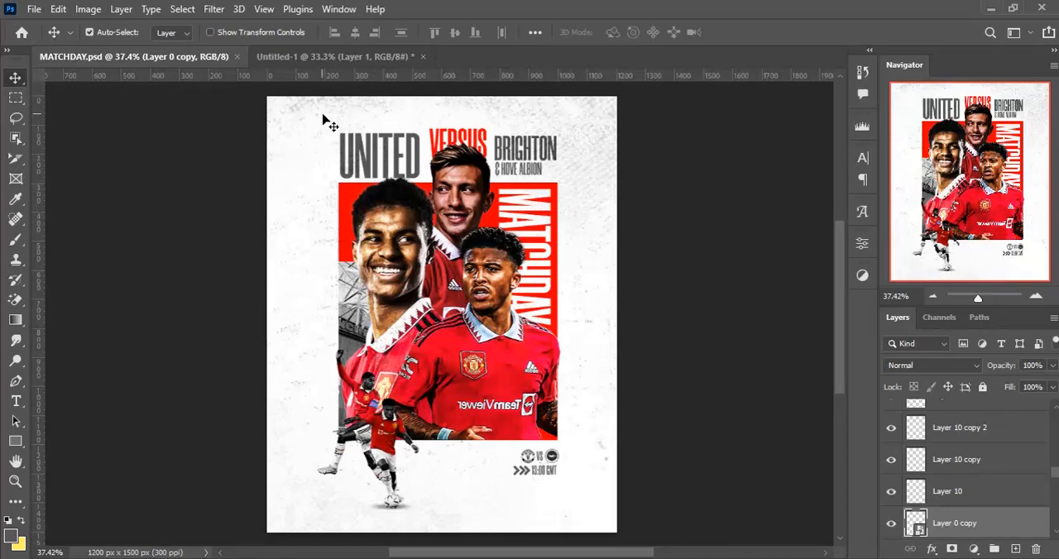
pyautogui.click(332, 57)
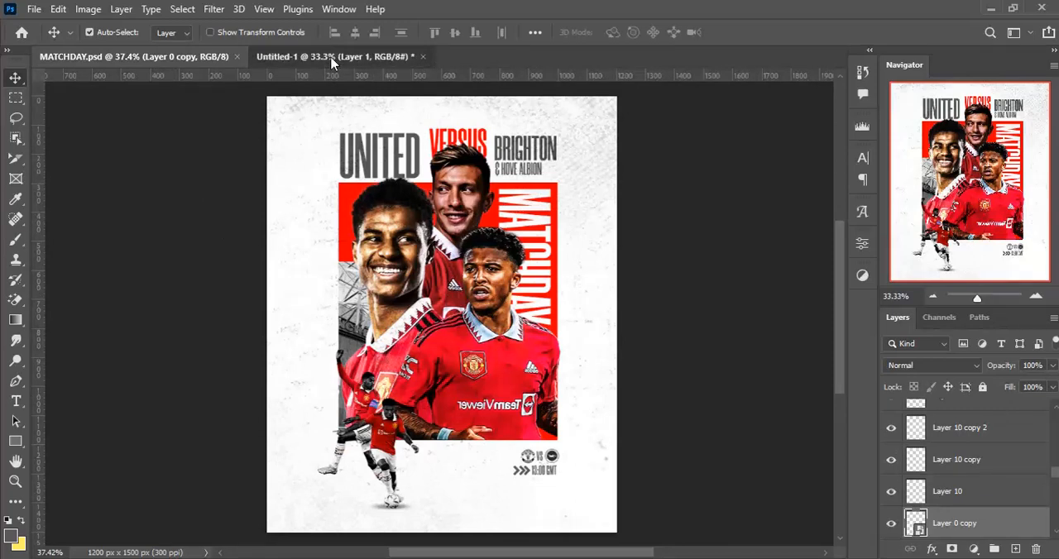
pyautogui.click(15, 441)
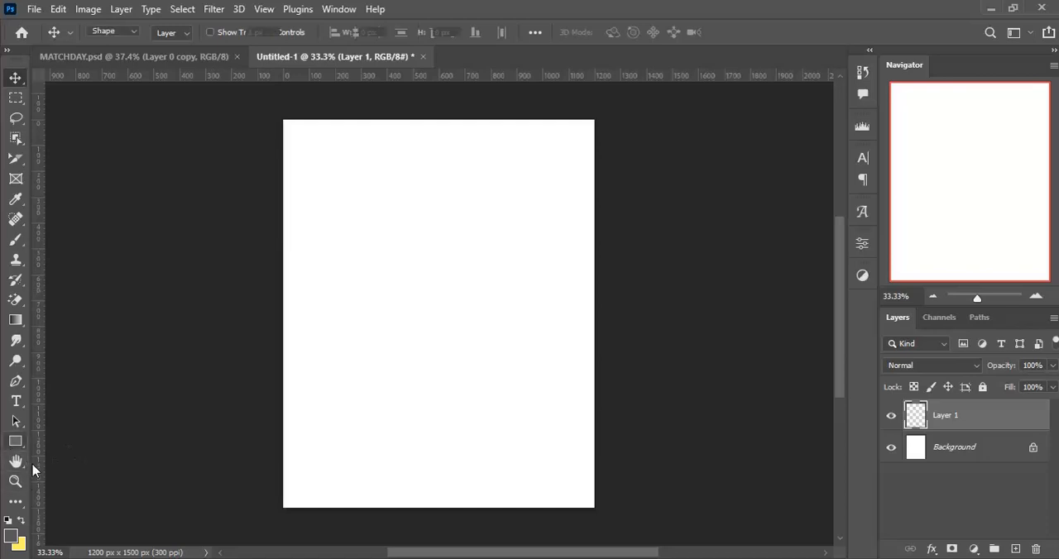
pyautogui.click(68, 440)
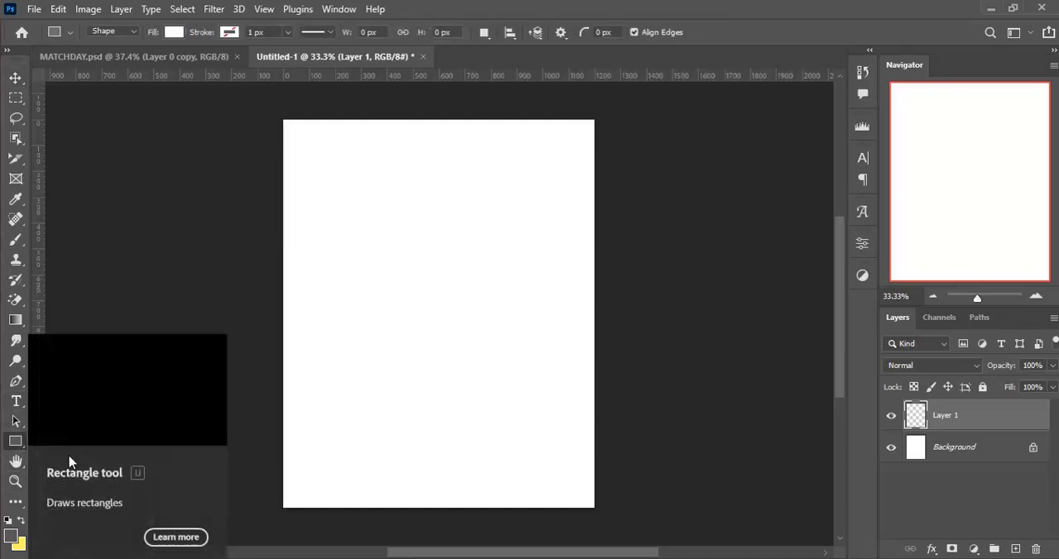
pyautogui.moveTo(354, 217); pyautogui.dragTo(529, 431)
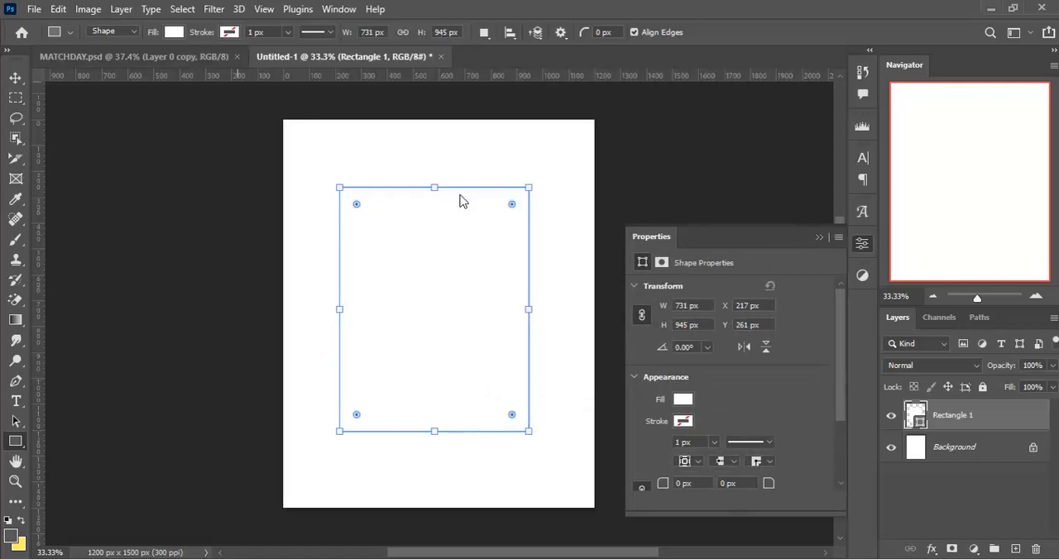
pyautogui.click(174, 32)
pyautogui.click(159, 115)
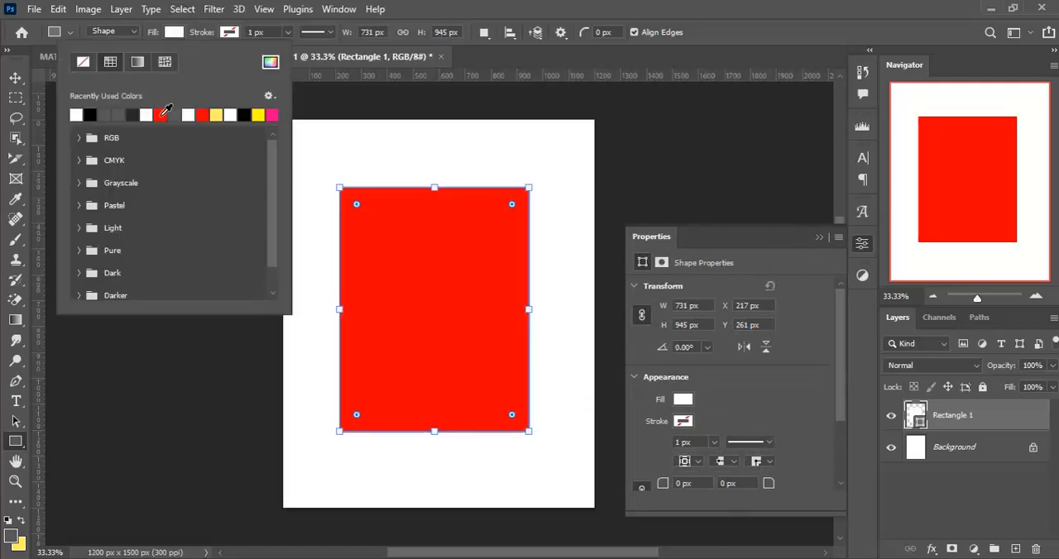
# - Duplicate the red rectangle and reduce the copy's height to 20% as a strip along its upper edge
pyautogui.click(15, 77)
pyautogui.press('space')
pyautogui.moveTo(472, 323); pyautogui.dragTo(483, 338)
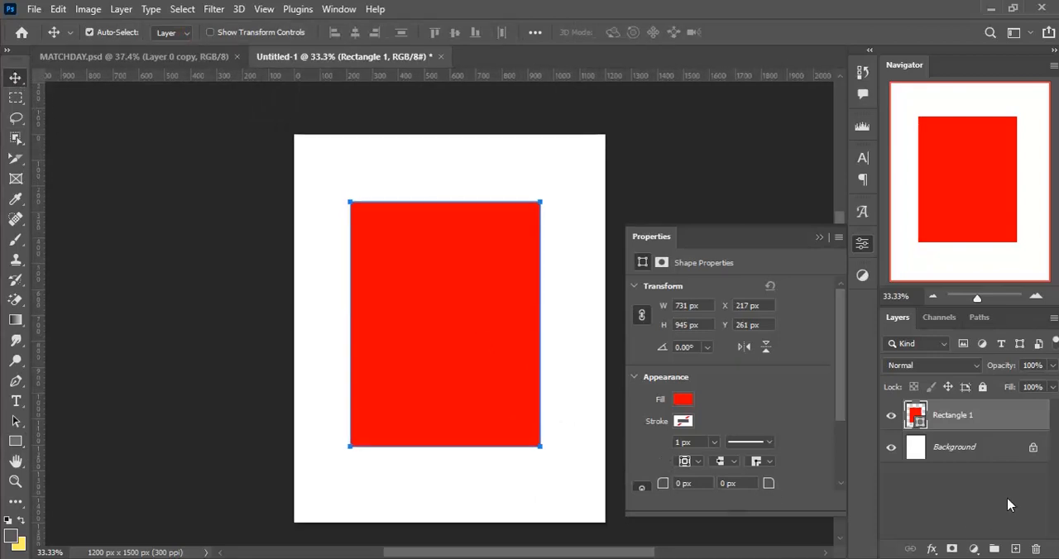
pyautogui.hotkey('ctrl', 'j')
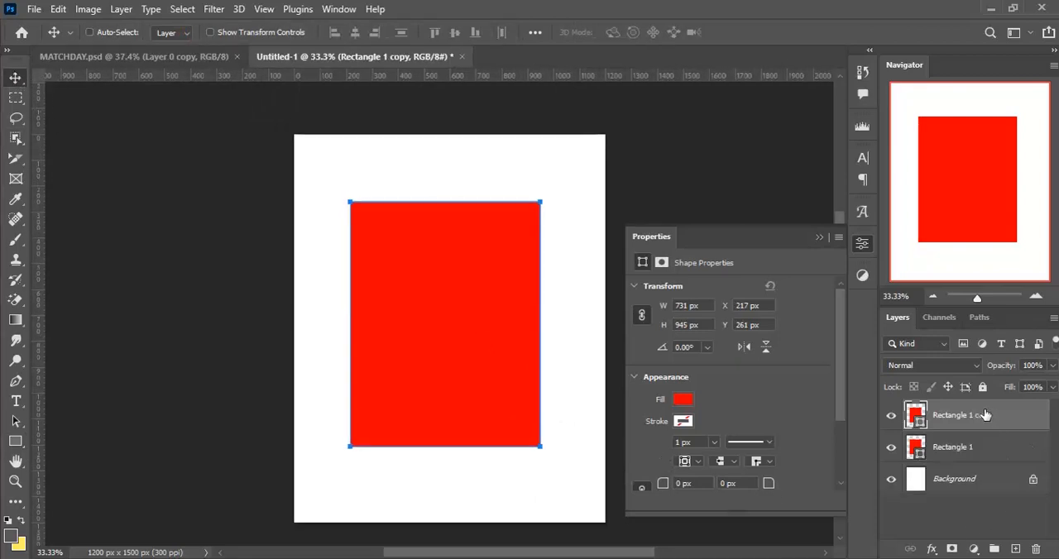
pyautogui.hotkey('ctrl', 't')
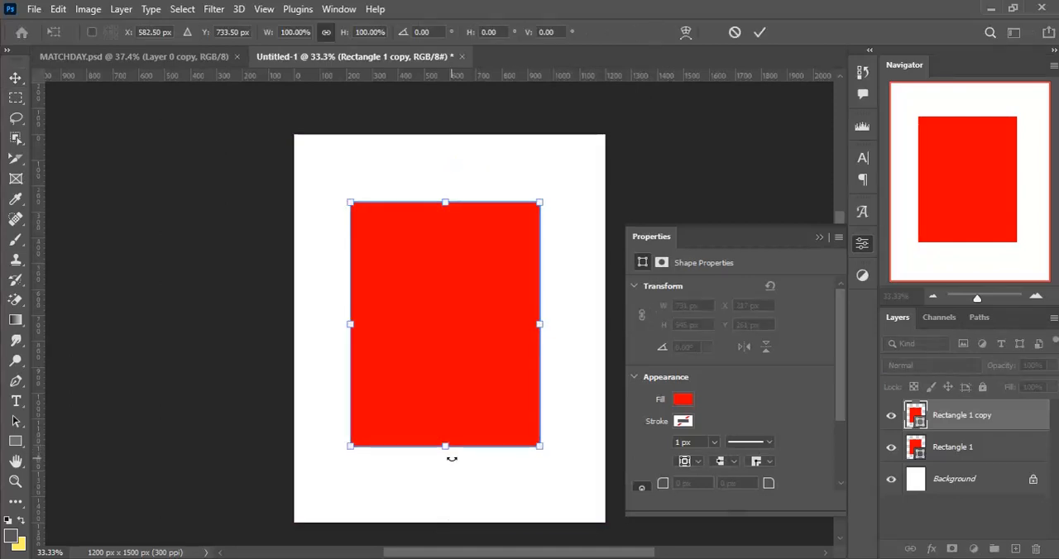
pyautogui.moveTo(443, 447); pyautogui.dragTo(470, 252)
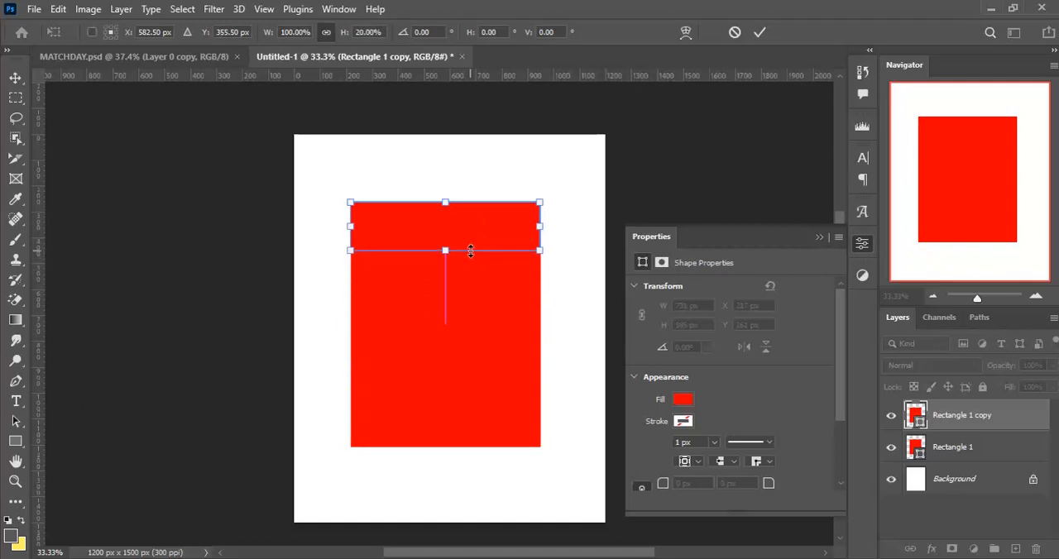
pyautogui.click(759, 32)
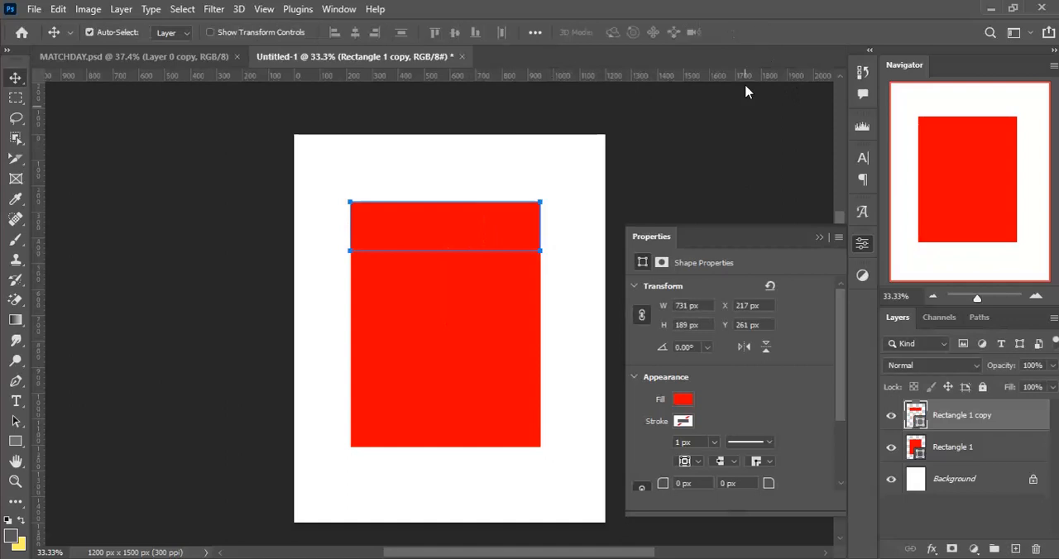
# - Duplicate the large rectangle again and narrow the copy to about 215 px wide along its right edge
pyautogui.click(996, 454)
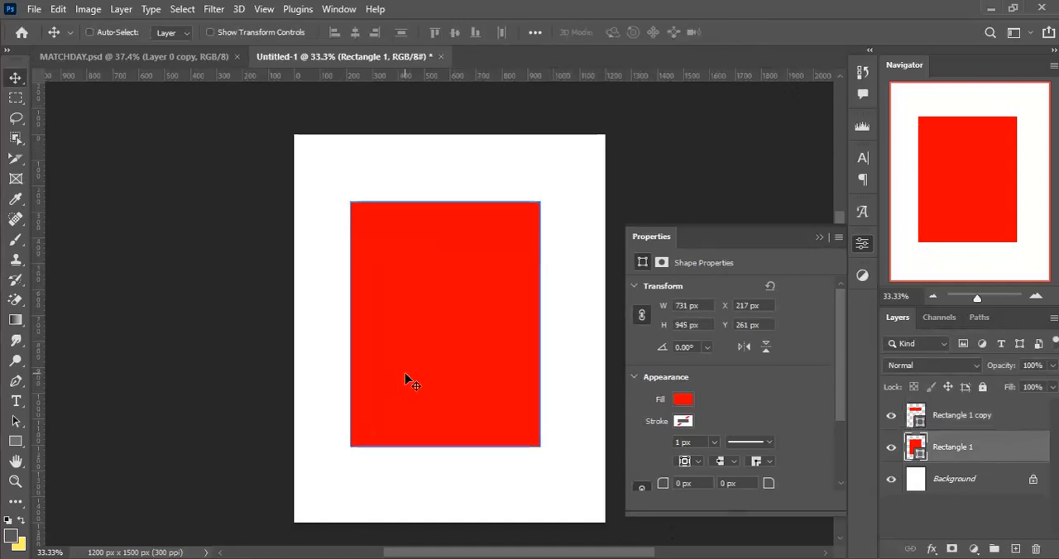
pyautogui.hotkey('ctrl', 'j')
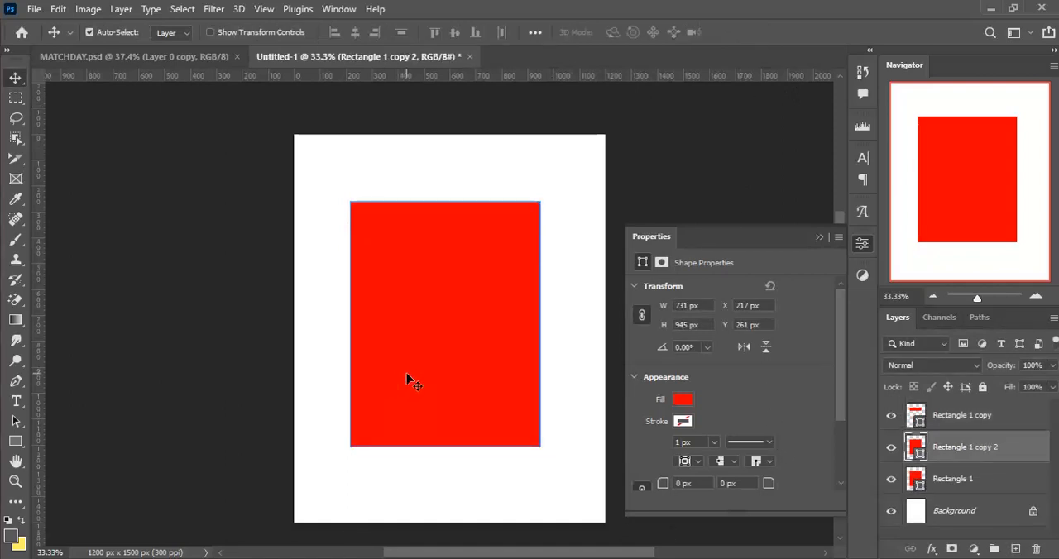
pyautogui.hotkey('ctrl', 't')
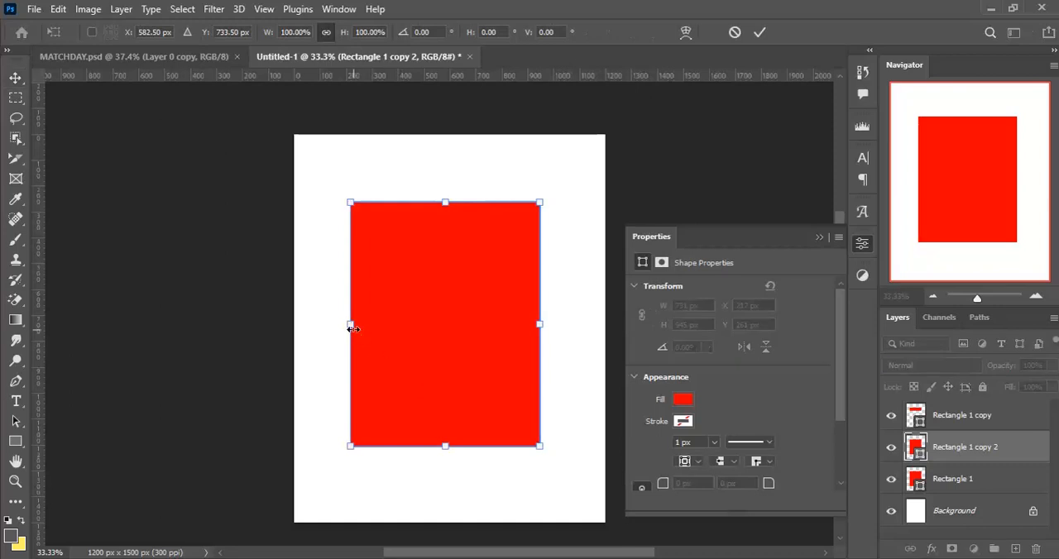
pyautogui.moveTo(351, 325); pyautogui.dragTo(479, 333)
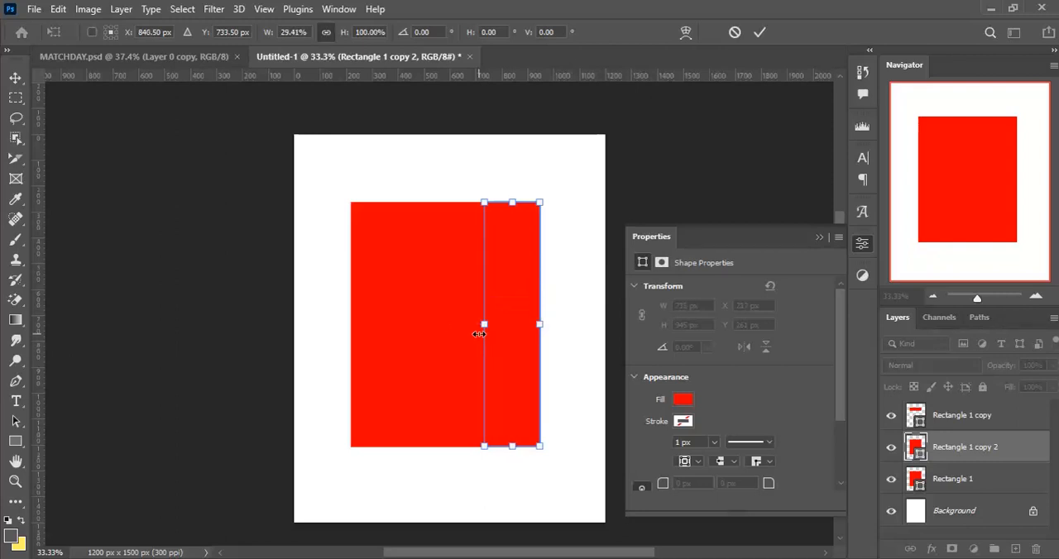
pyautogui.press('Return')
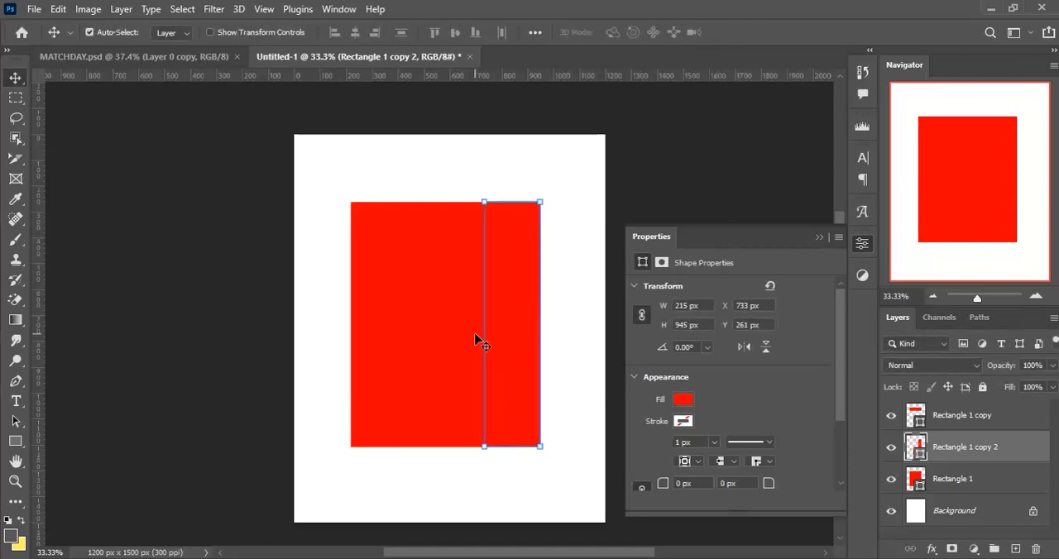
# - Change the original large rectangle's fill to yellow-orange ffc000 and collapse its properties
pyautogui.click(442, 411)
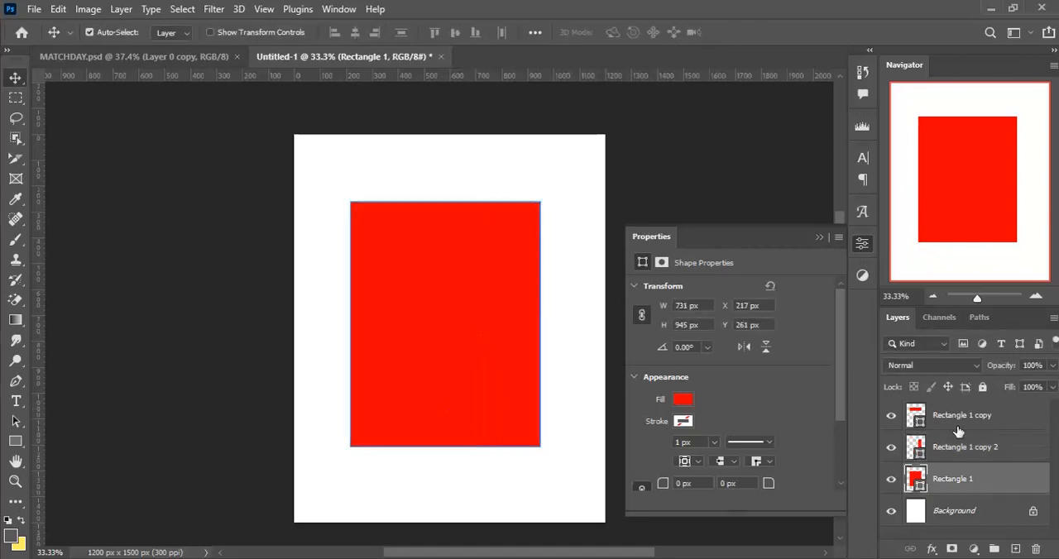
pyautogui.doubleClick(918, 488)
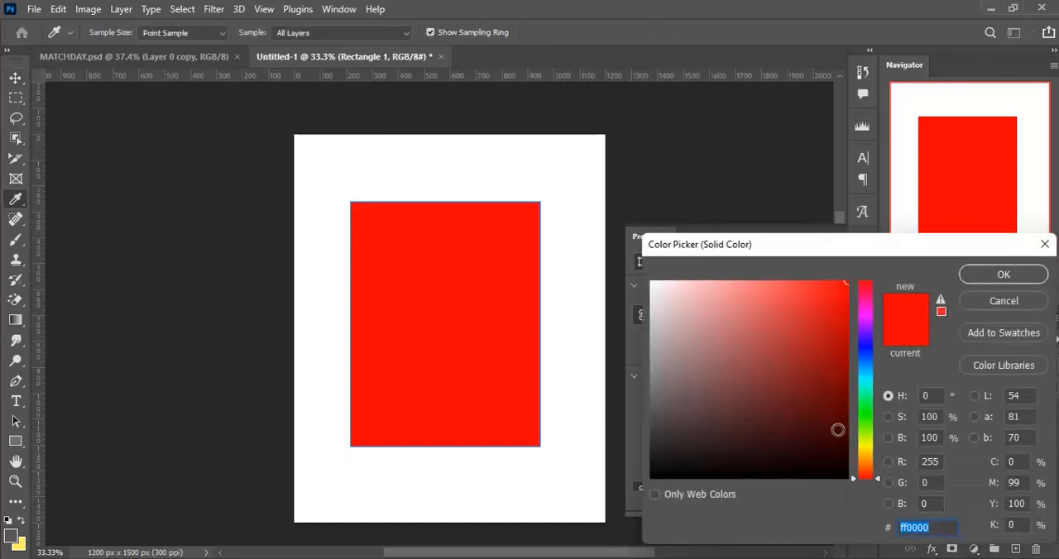
pyautogui.click(868, 454)
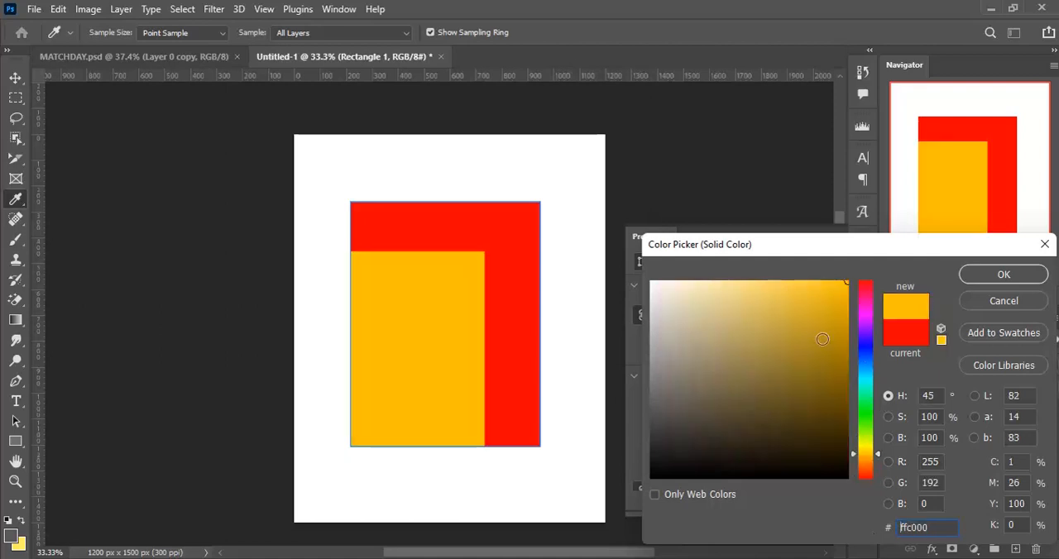
pyautogui.click(1006, 275)
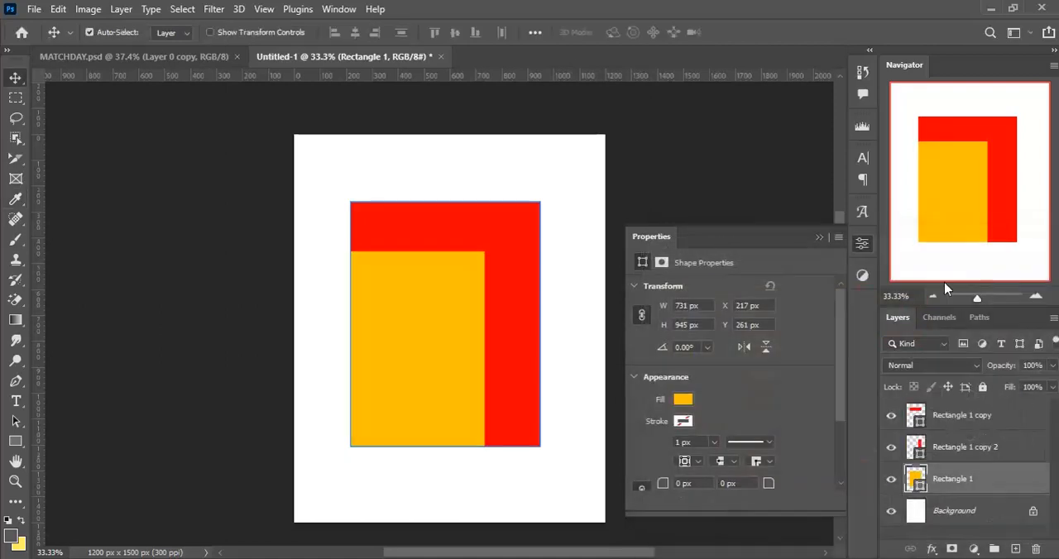
pyautogui.click(818, 238)
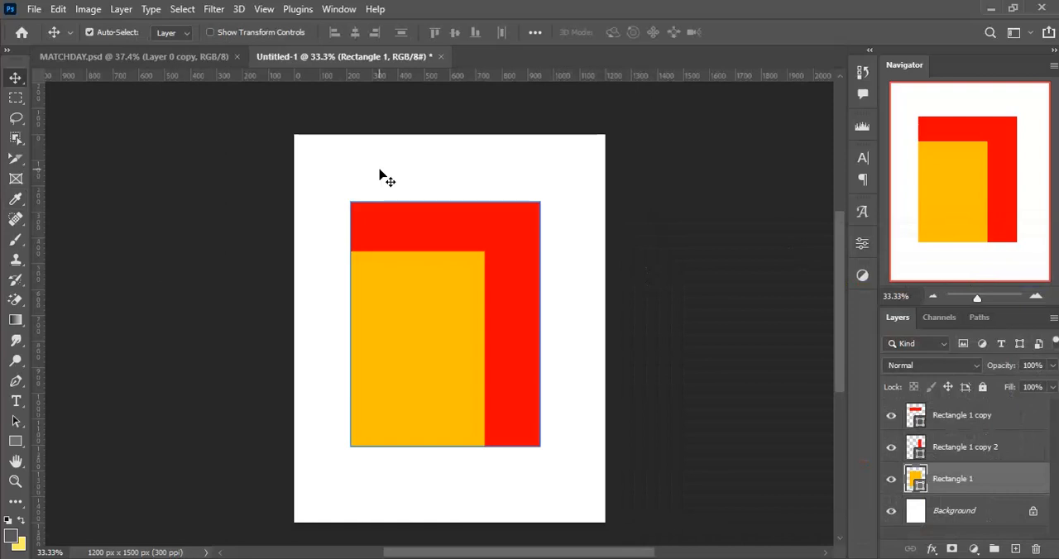
# - Check the layout in MATCHDAY.psd, and open the Rashford portrait from the MATCHDAY FILES folder as its own document
pyautogui.click(147, 58)
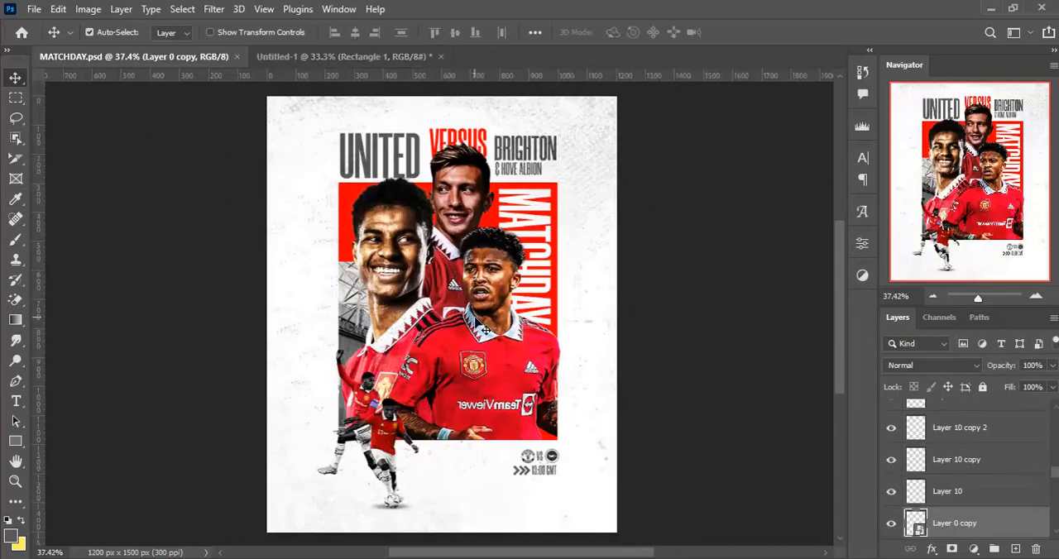
pyautogui.click(342, 57)
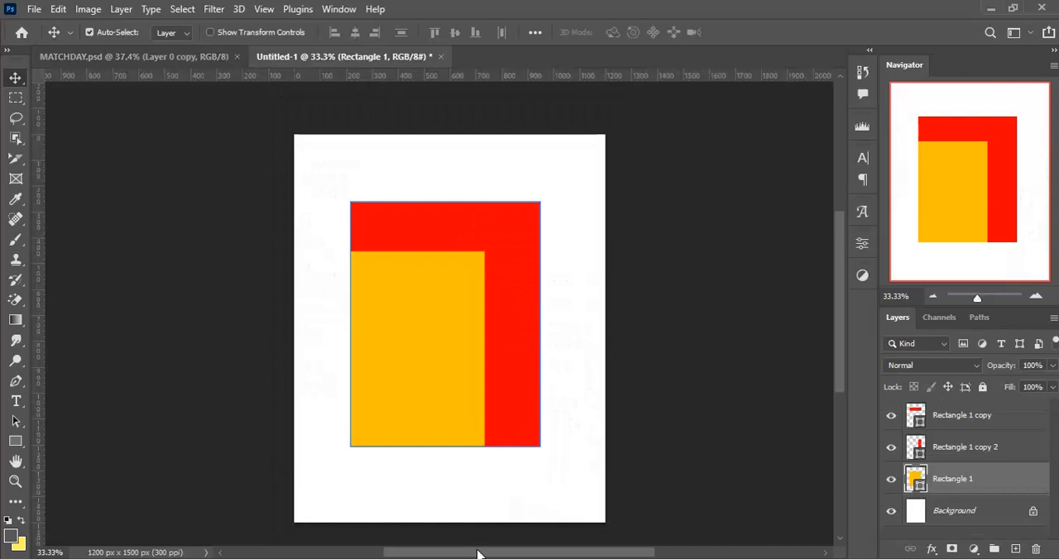
pyautogui.moveTo(530, 558)
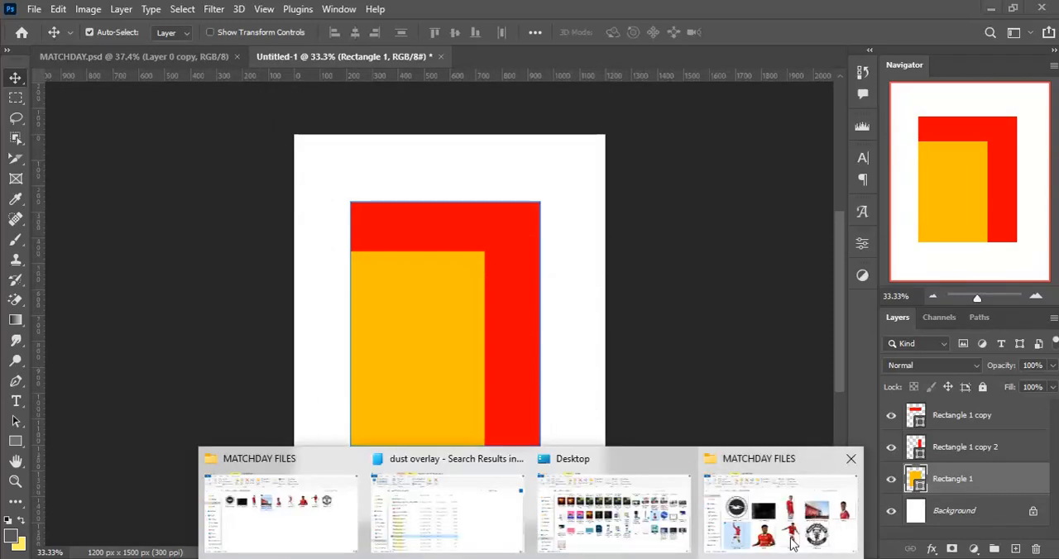
pyautogui.click(780, 504)
pyautogui.doubleClick(753, 19)
pyautogui.moveTo(752, 19); pyautogui.dragTo(465, 65)
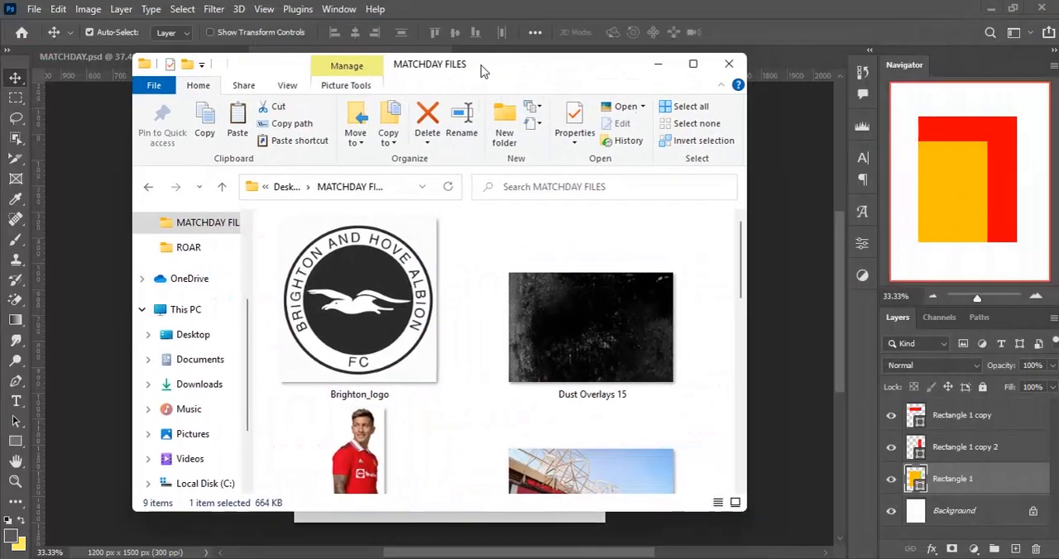
pyautogui.scroll(-5, 488, 380)
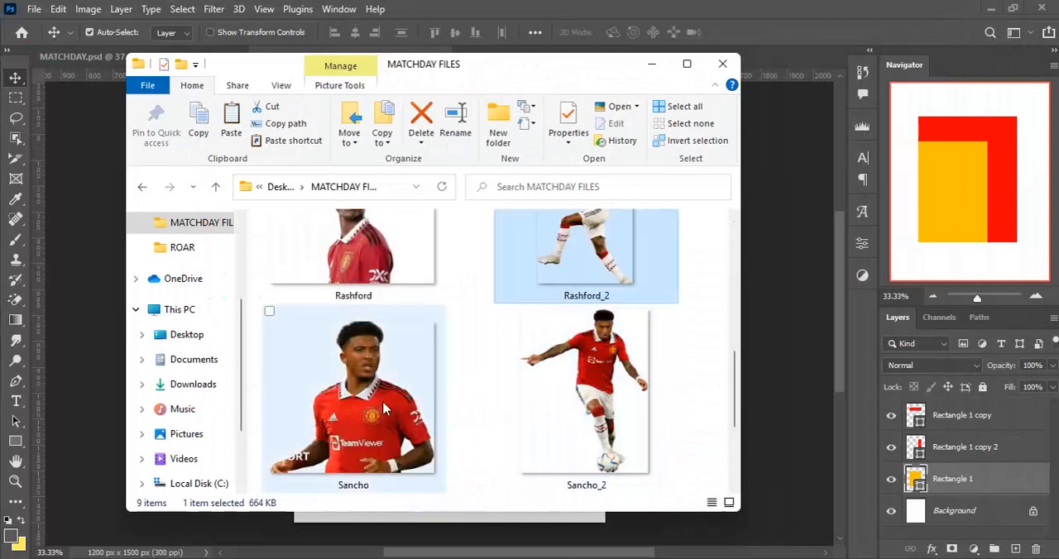
pyautogui.click(364, 273)
pyautogui.moveTo(361, 376); pyautogui.dragTo(383, 312)
pyautogui.moveTo(517, 37); pyautogui.dragTo(521, 6)
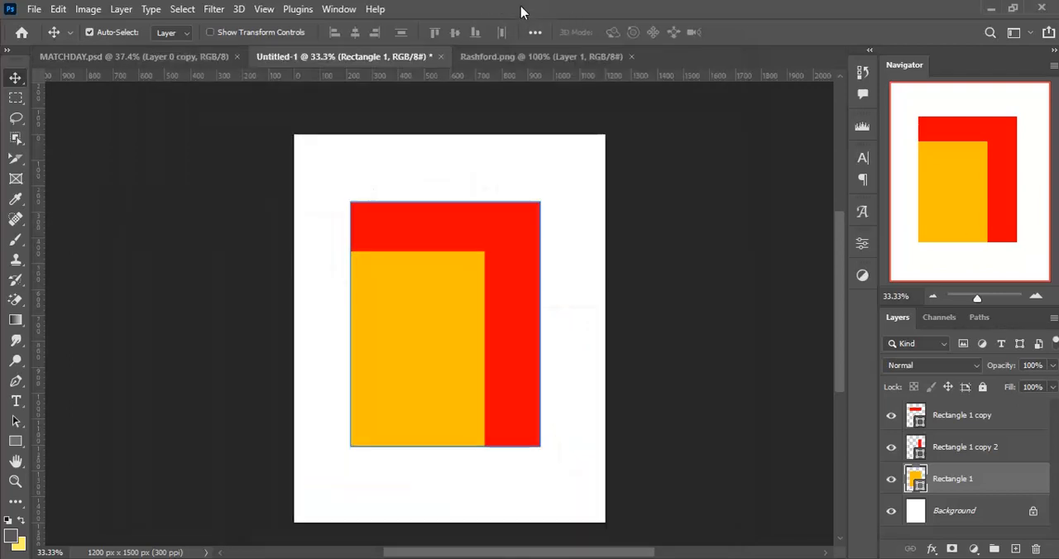
# - Bring the Rashford cutout into the Untitled-1 poster and position it over the yellow-orange rectangle, beneath the red strips
pyautogui.moveTo(436, 277); pyautogui.dragTo(293, 55)
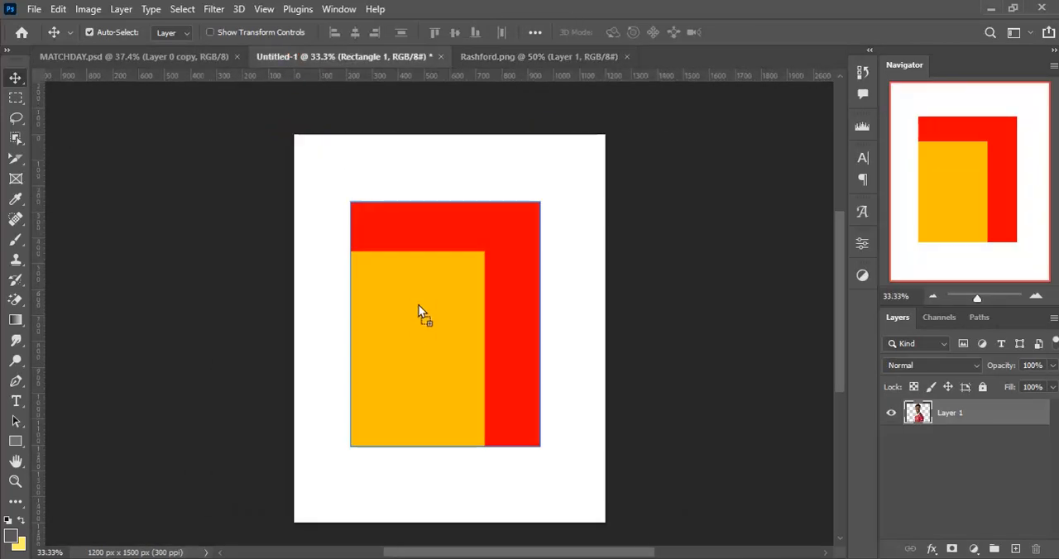
pyautogui.moveTo(415, 295); pyautogui.dragTo(418, 302)
pyautogui.moveTo(423, 395); pyautogui.dragTo(444, 383)
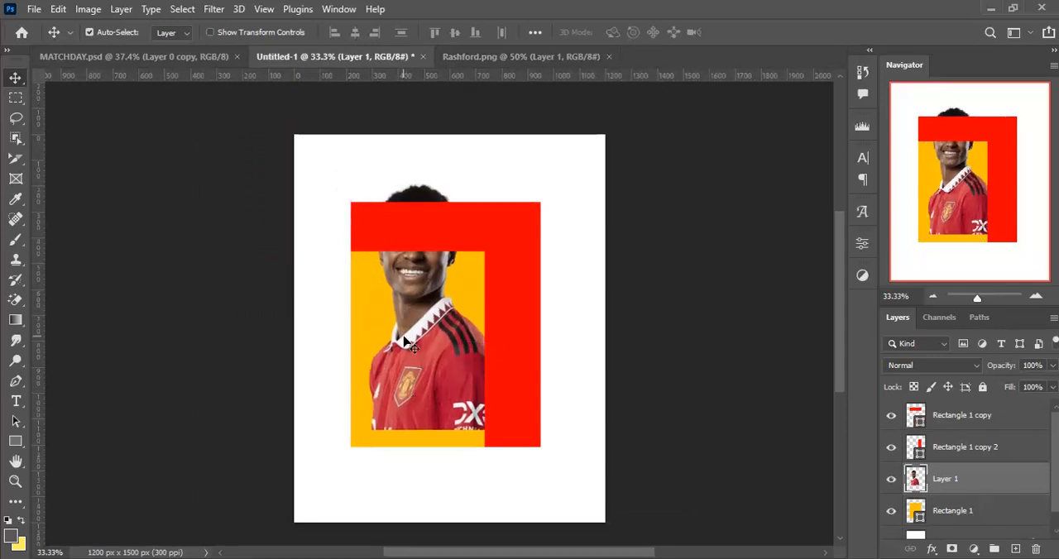
# - Move the Rashford layer above the red rectangles and align the cutout over the yellow-orange block, nudging it slightly right and up
pyautogui.moveTo(1001, 480); pyautogui.dragTo(1006, 403)
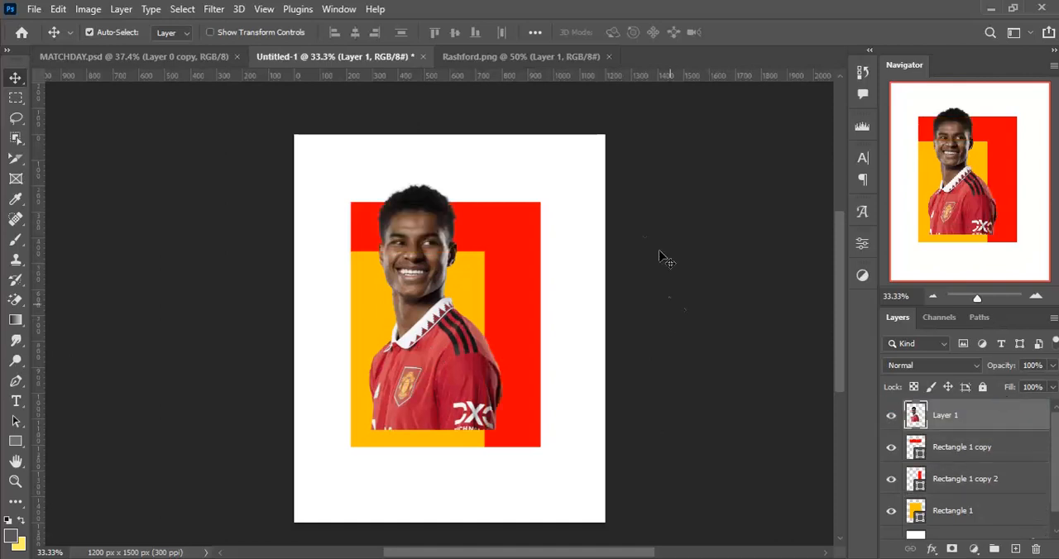
pyautogui.moveTo(406, 389)
pyautogui.mouseDown()
pyautogui.moveTo(388, 364)
pyautogui.moveTo(392, 392)
pyautogui.mouseUp()
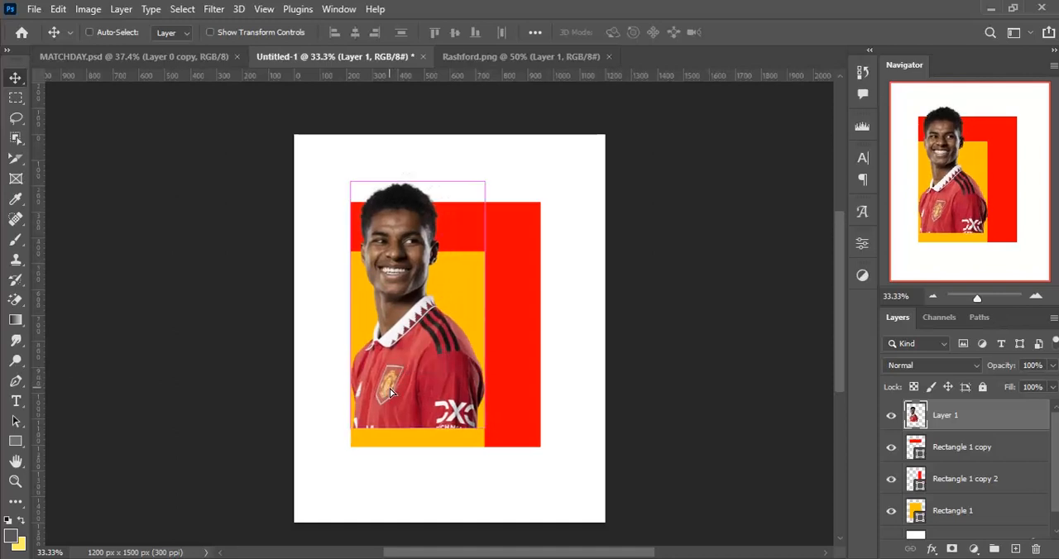
pyautogui.press('Right')
pyautogui.press('Right')
pyautogui.press('Right')
pyautogui.press('Right')
pyautogui.press('Right')
pyautogui.press('Right')
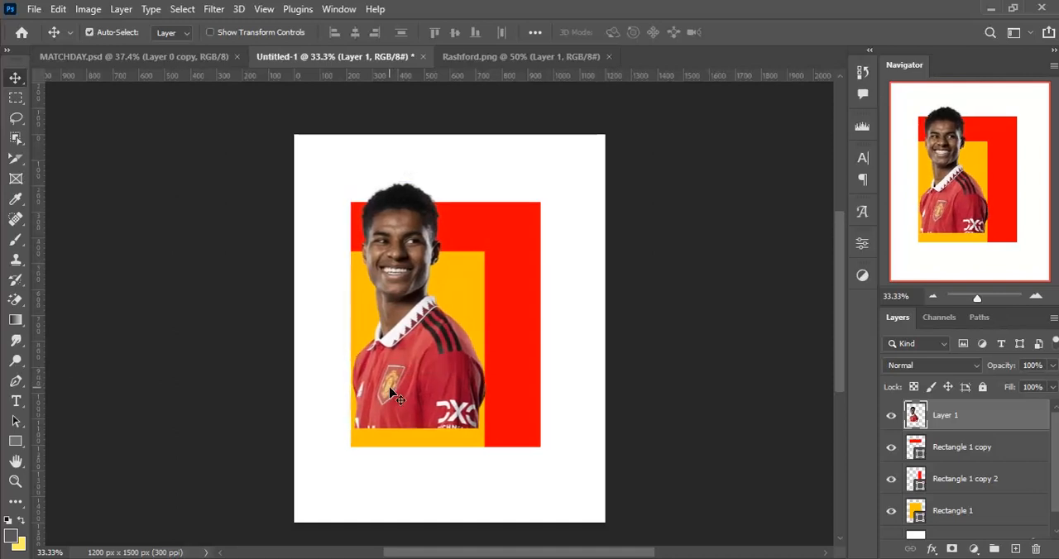
pyautogui.press('Up')
pyautogui.press('Up')
pyautogui.press('Up')
pyautogui.press('Up')
pyautogui.press('Up')
pyautogui.press('Up')
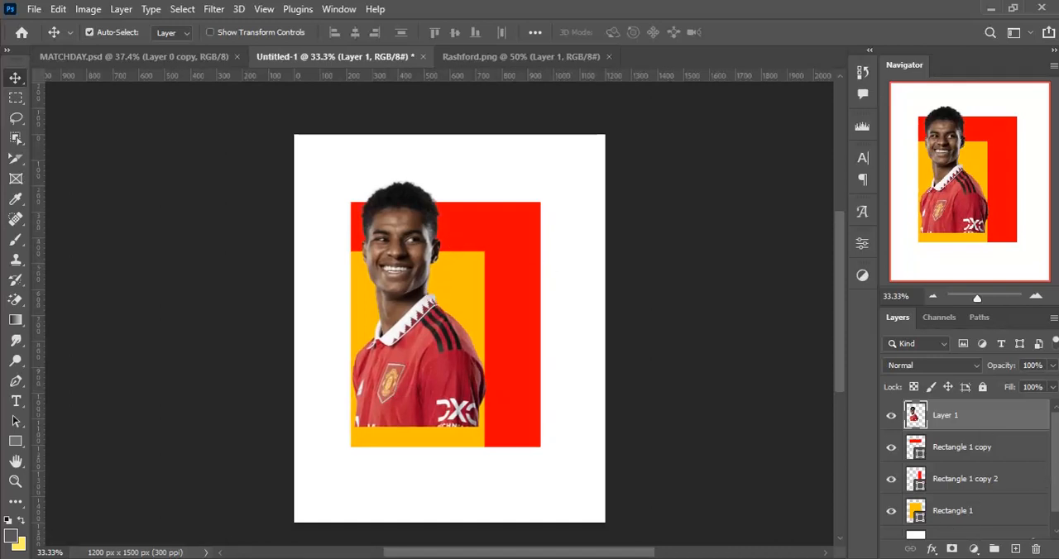
# - Convert the Rashford layer to a smart object and apply a Camera Raw filter with Highlights -100, Whites +65 and Clarity +68
pyautogui.rightClick(1003, 422)
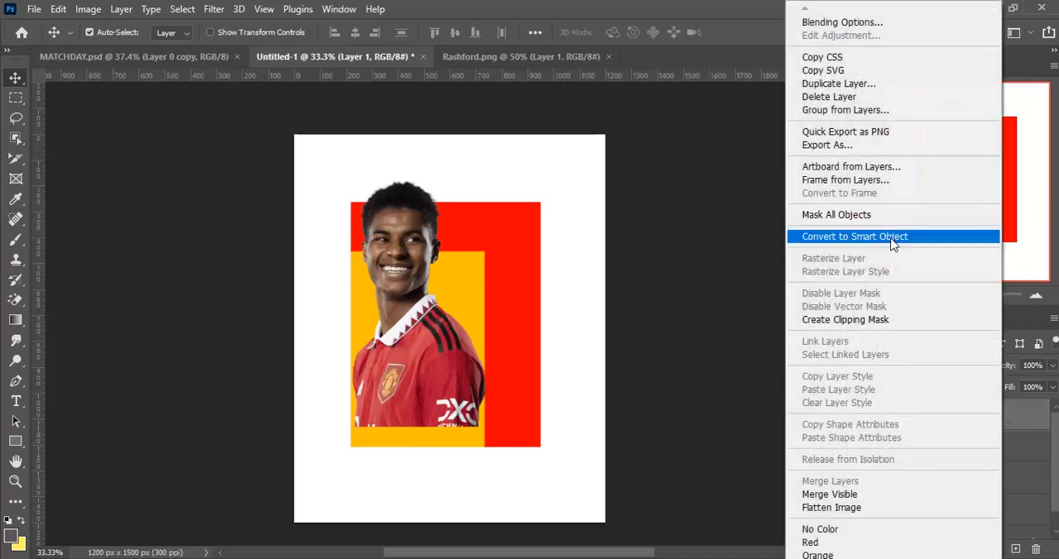
pyautogui.click(892, 235)
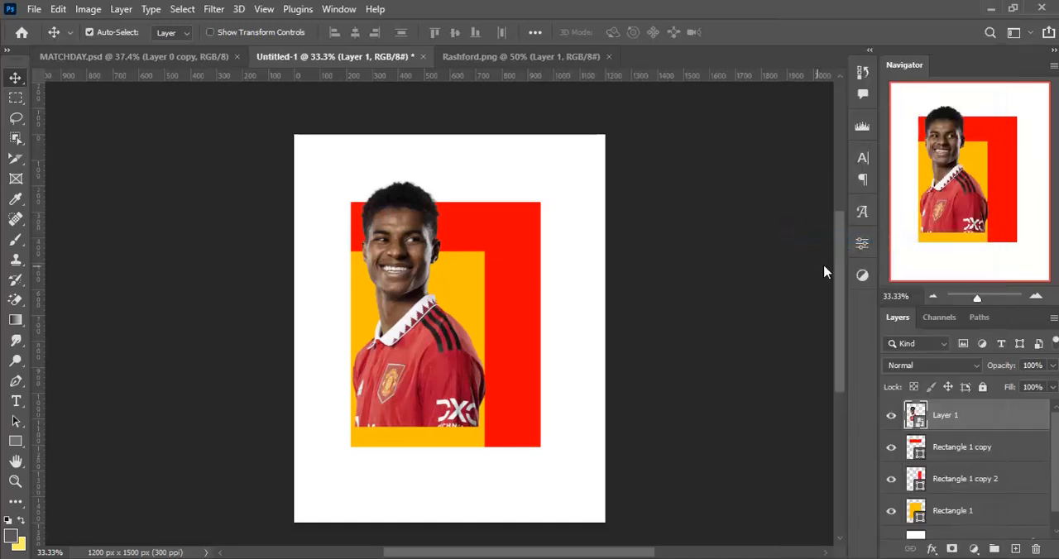
pyautogui.press('ctrl')
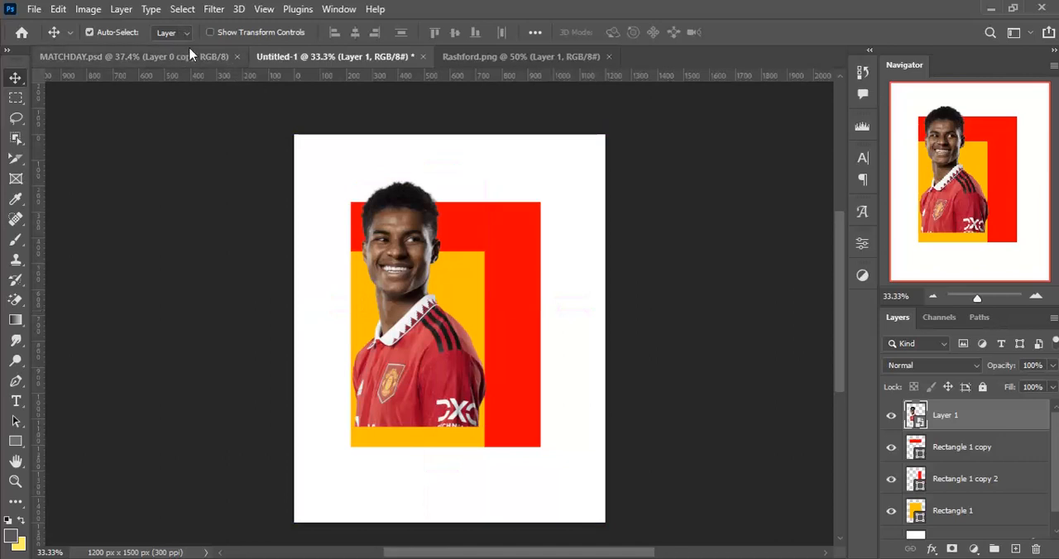
pyautogui.click(211, 9)
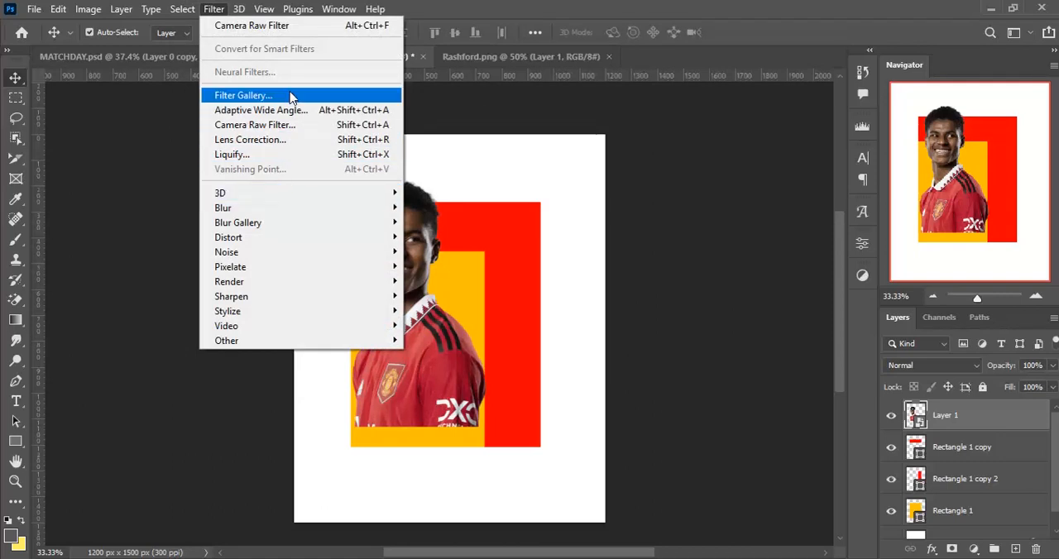
pyautogui.click(276, 125)
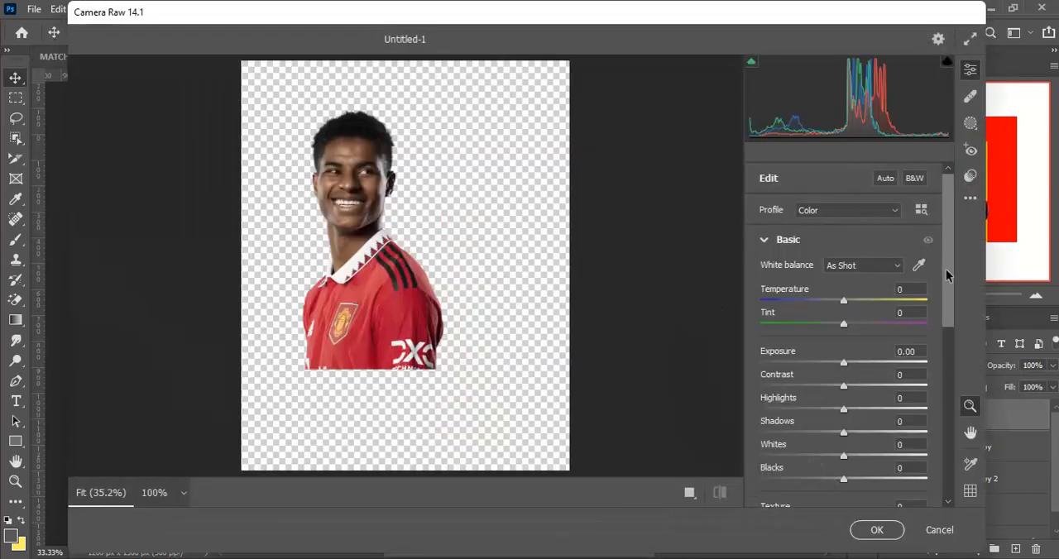
pyautogui.moveTo(951, 275); pyautogui.dragTo(947, 328)
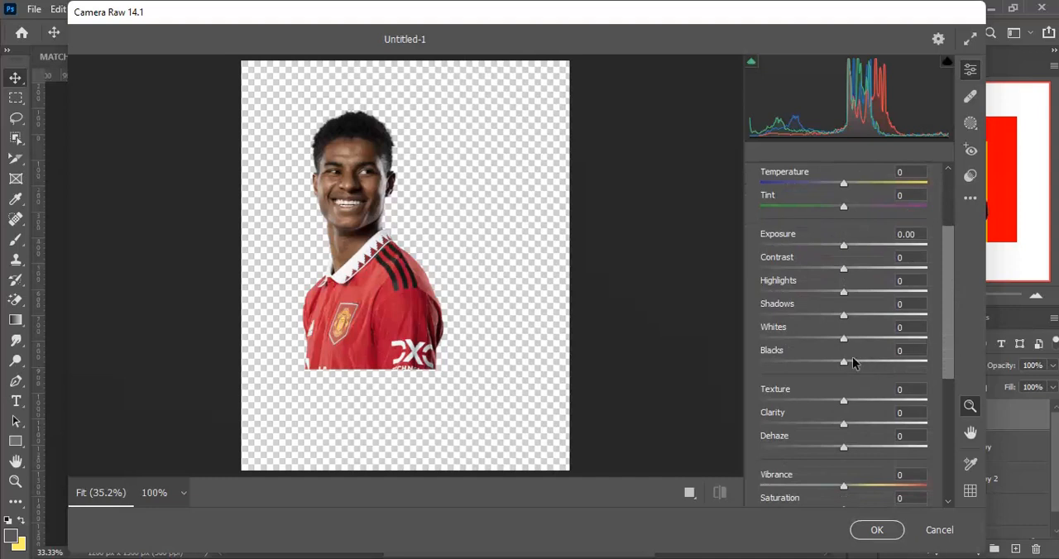
pyautogui.moveTo(843, 295); pyautogui.dragTo(703, 289)
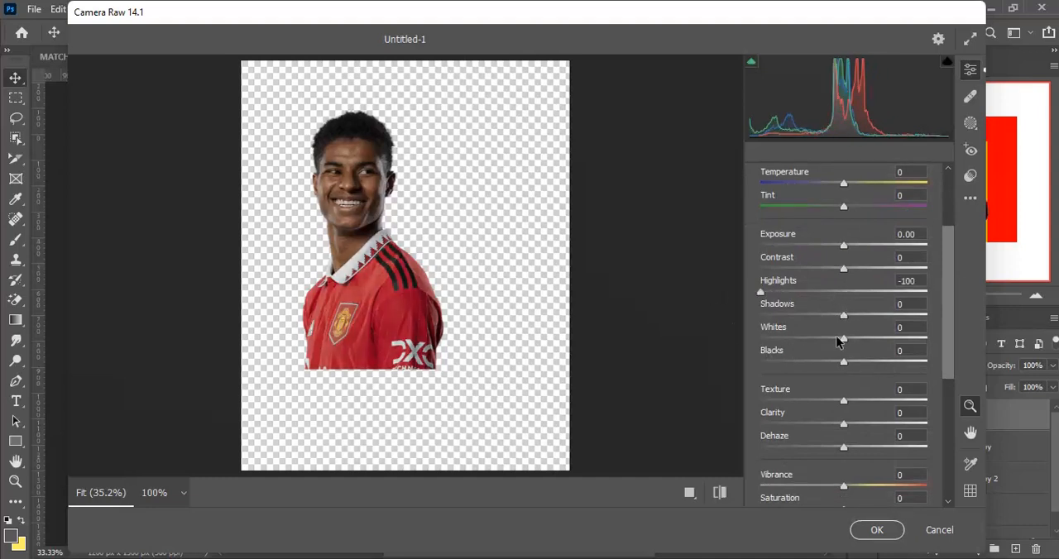
pyautogui.moveTo(843, 340); pyautogui.dragTo(896, 329)
pyautogui.moveTo(843, 423); pyautogui.dragTo(900, 423)
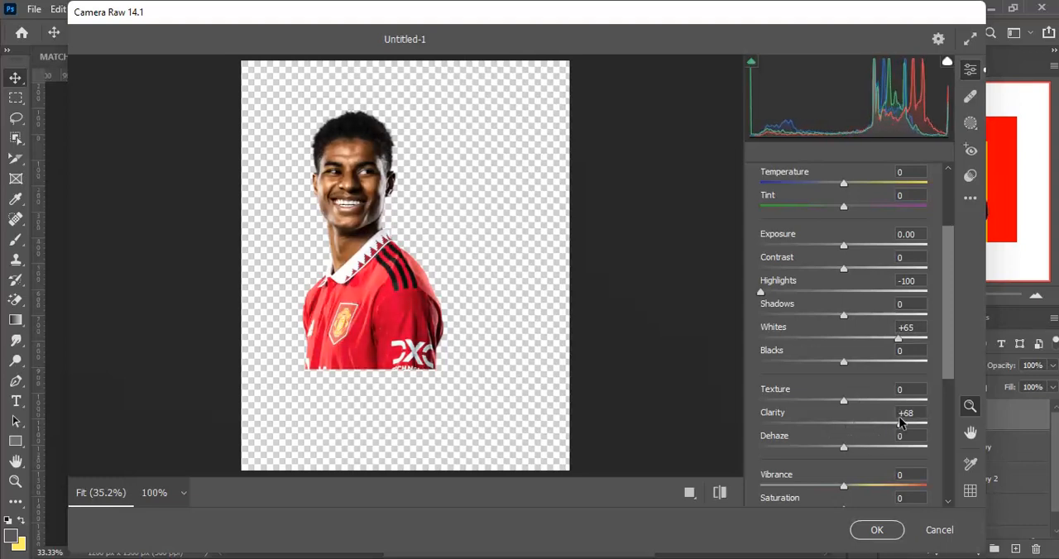
pyautogui.click(872, 529)
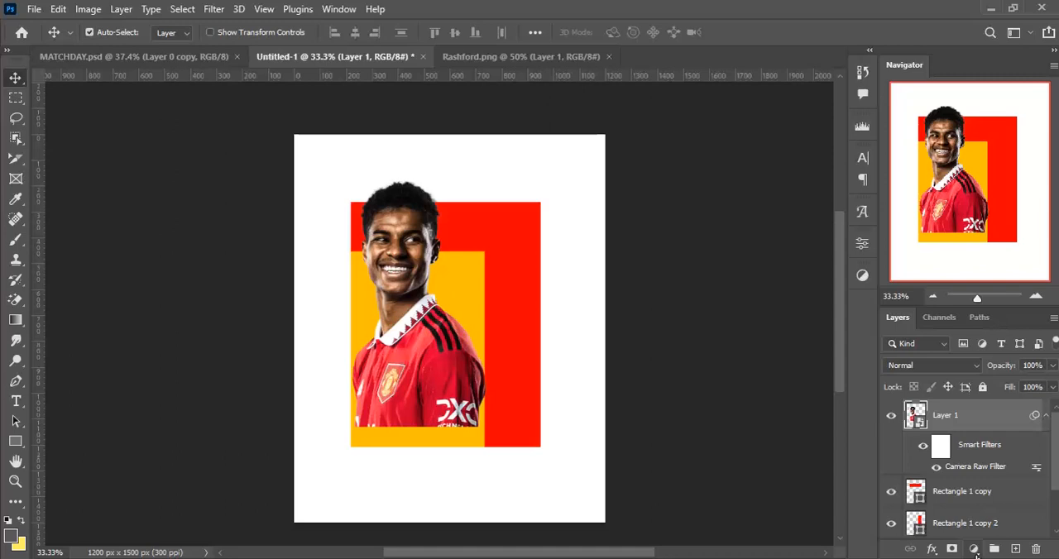
# - Add a Curves adjustment layer above the Rashford layer and clip it to that layer
pyautogui.click(973, 549)
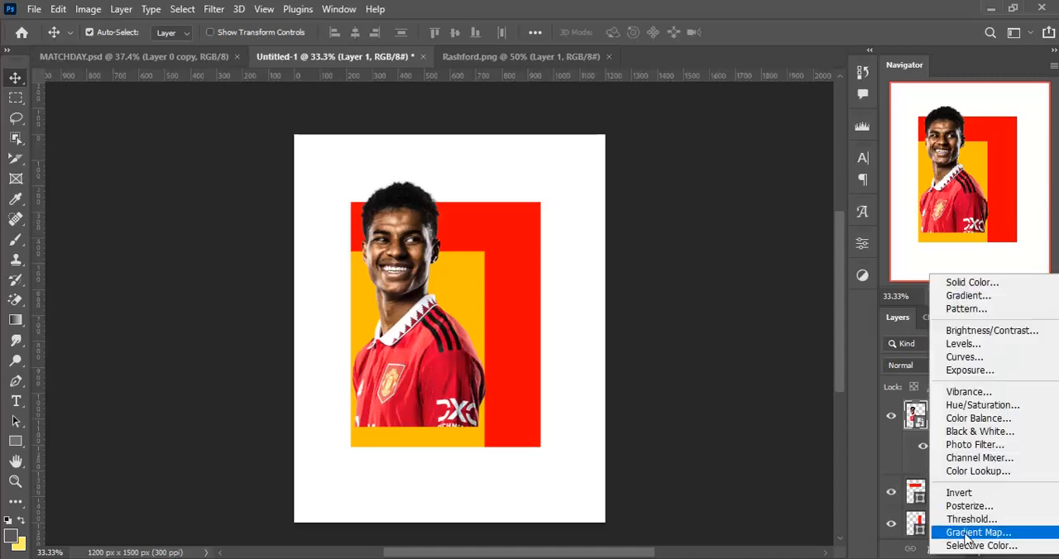
pyautogui.click(965, 357)
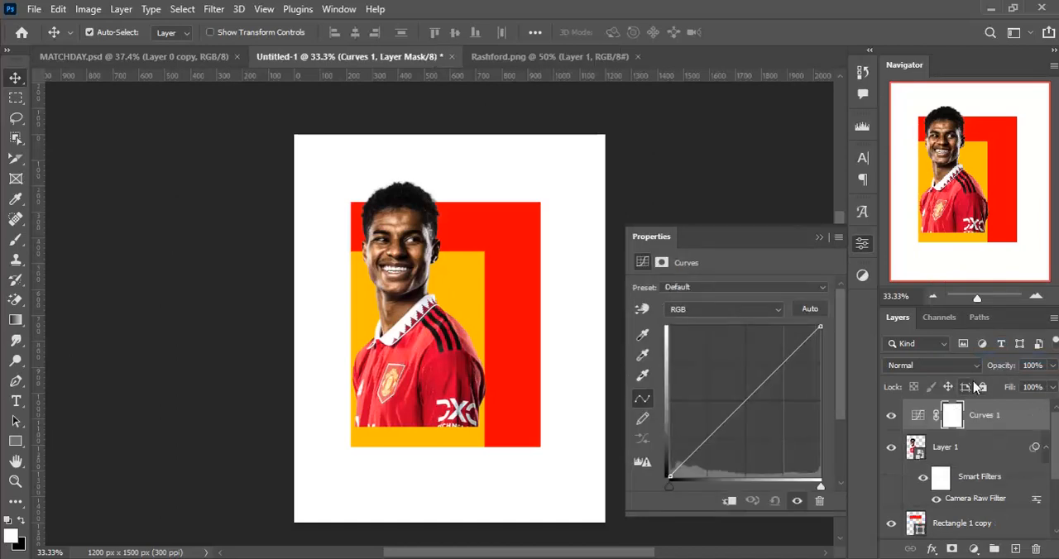
pyautogui.hotkey('ctrl', 'alt', 'g')
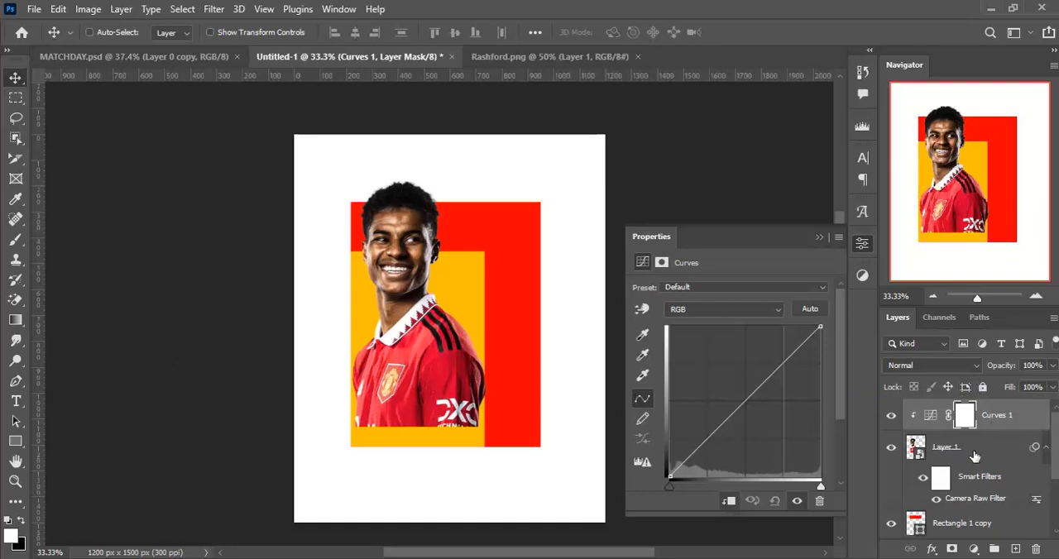
pyautogui.hotkey('ctrl', 'alt', 'g')
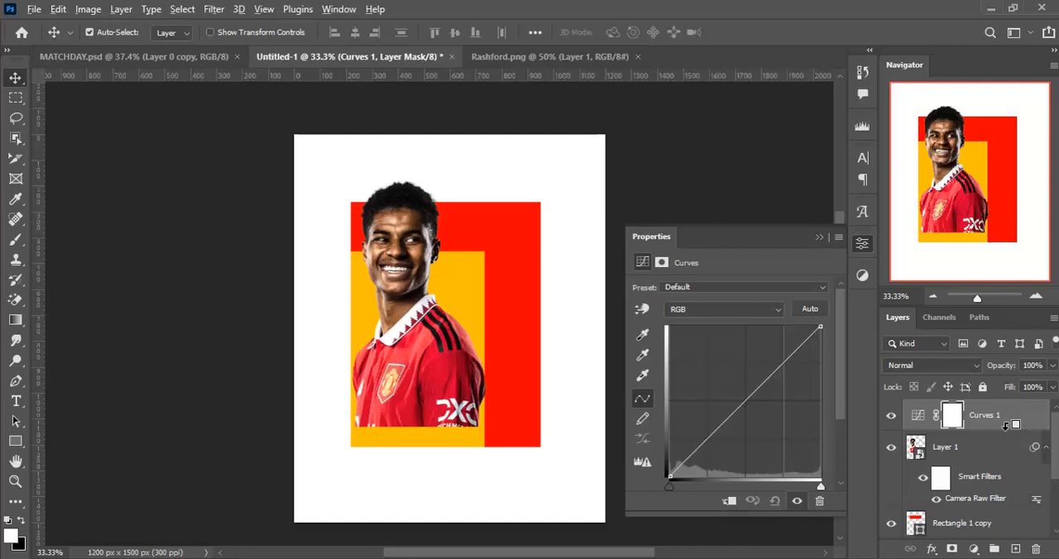
pyautogui.keyDown('alt'); pyautogui.click(1005, 425); pyautogui.keyUp('alt')
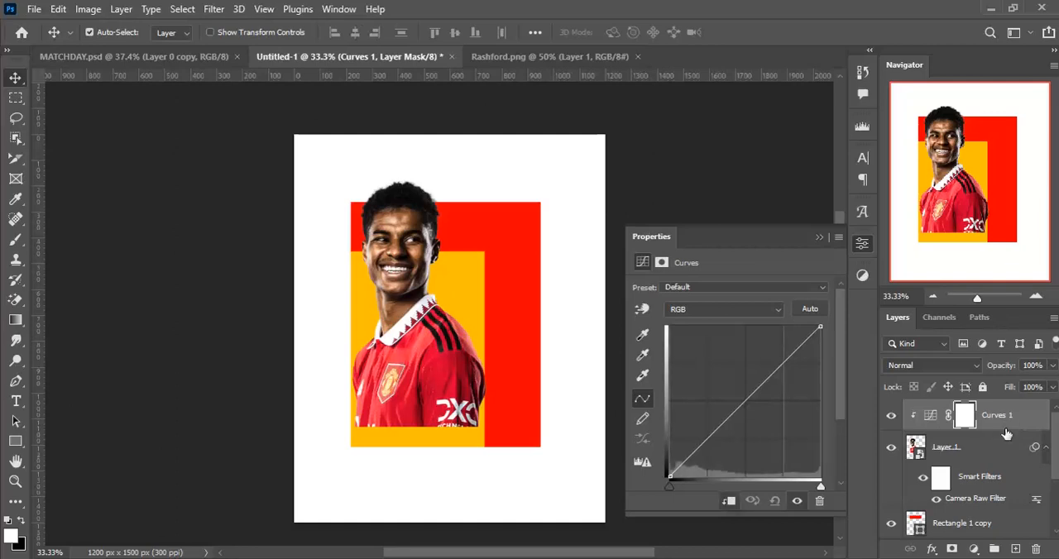
# - Shape the RGB curve into a gentle S by raising the midtones and lowering the shadows, and collapse the curve's properties
pyautogui.click(744, 401)
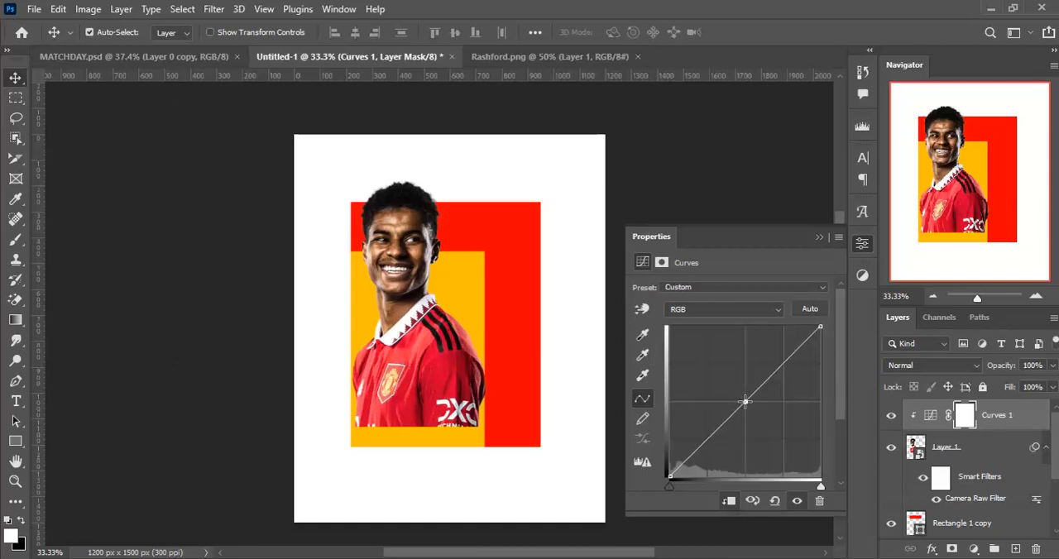
pyautogui.moveTo(744, 401); pyautogui.dragTo(741, 390)
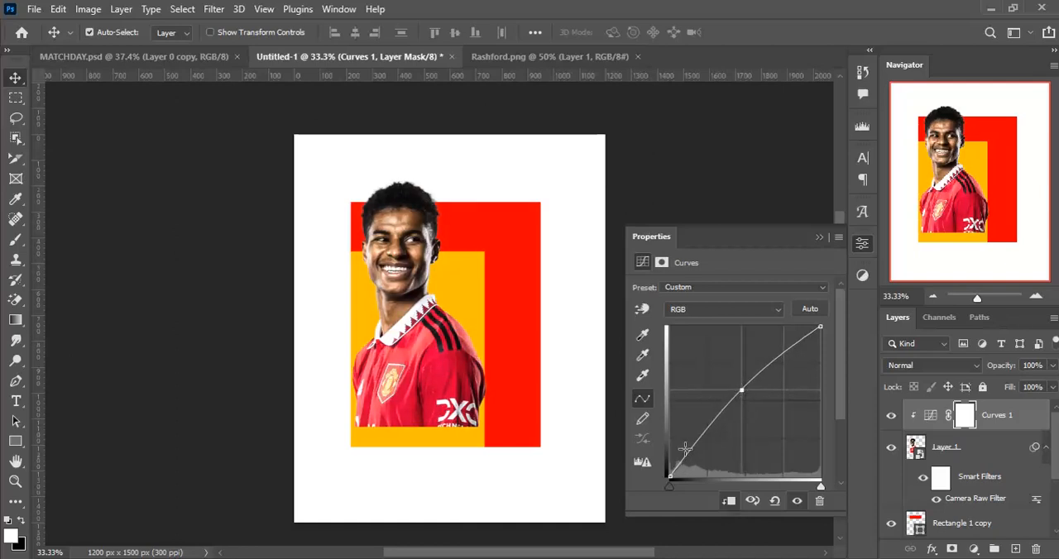
pyautogui.moveTo(693, 441); pyautogui.dragTo(697, 451)
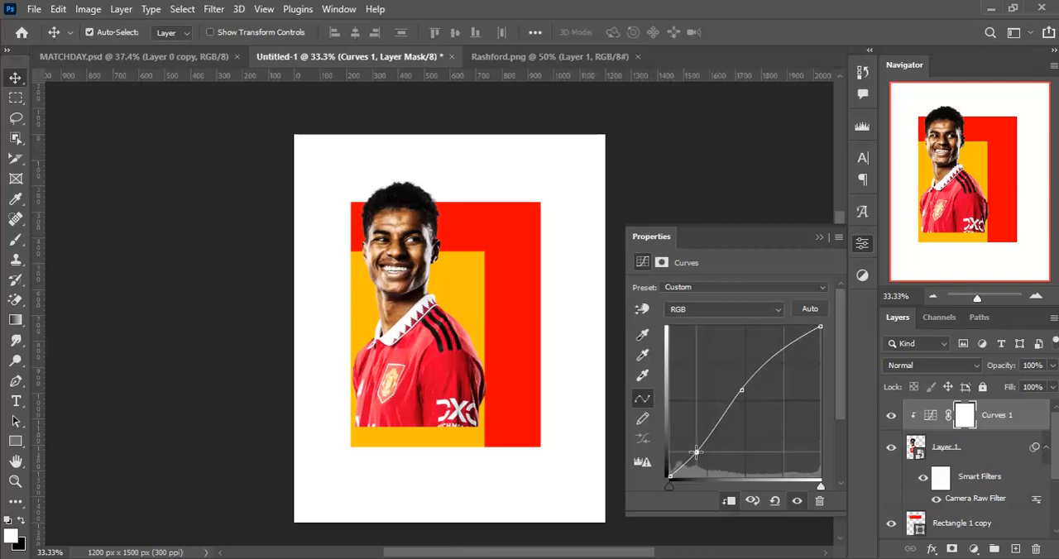
pyautogui.click(816, 239)
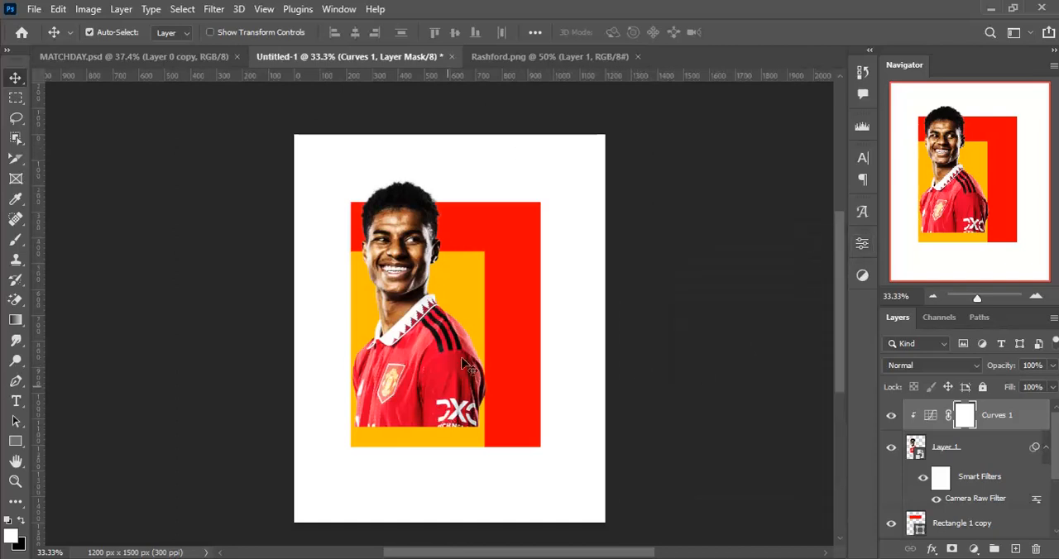
# - Open the Lisandro image from the MATCHDAY FILES folder and bring the cutout into the Untitled-1 poster beside Rashford
pyautogui.moveTo(523, 556)
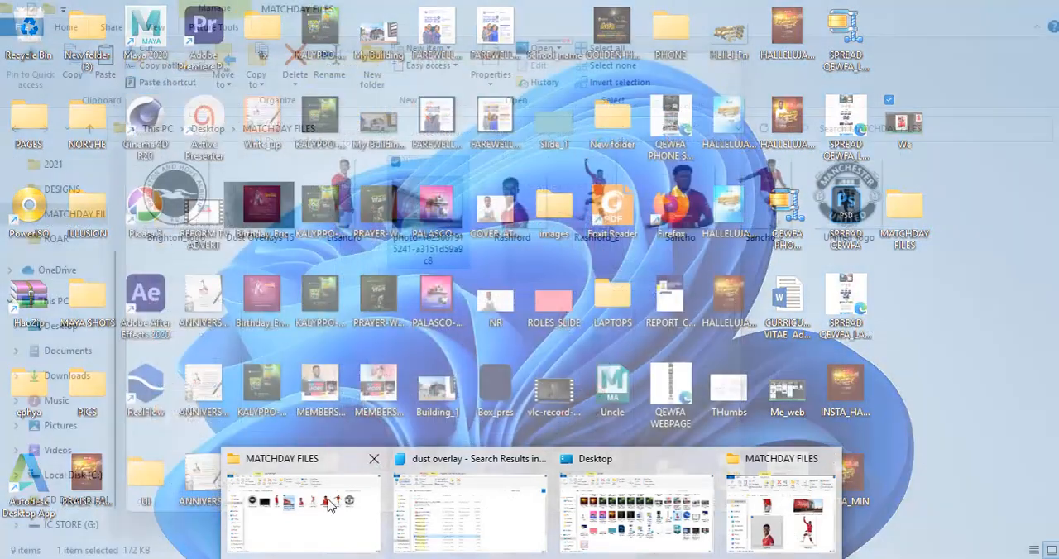
pyautogui.click(326, 507)
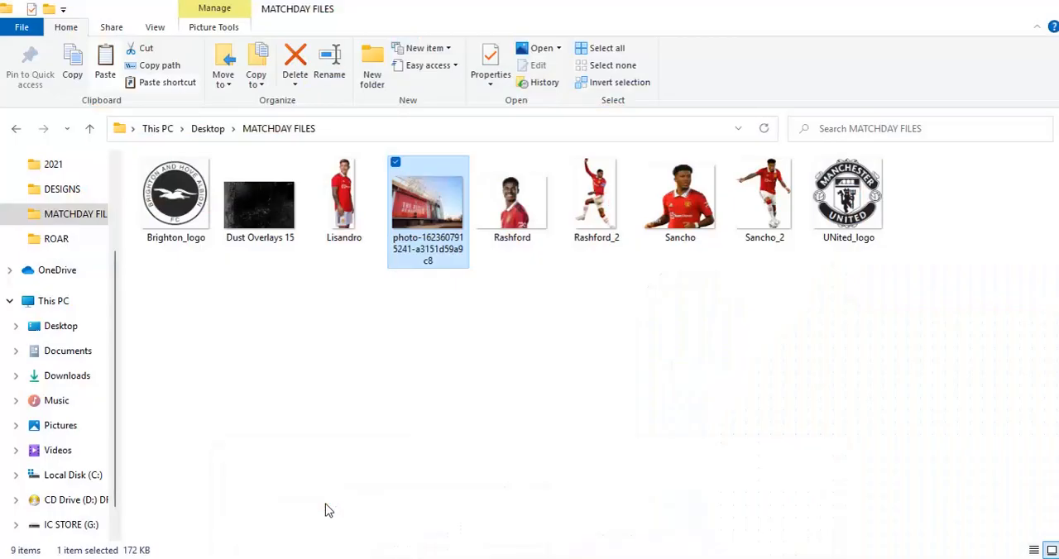
pyautogui.click(335, 213)
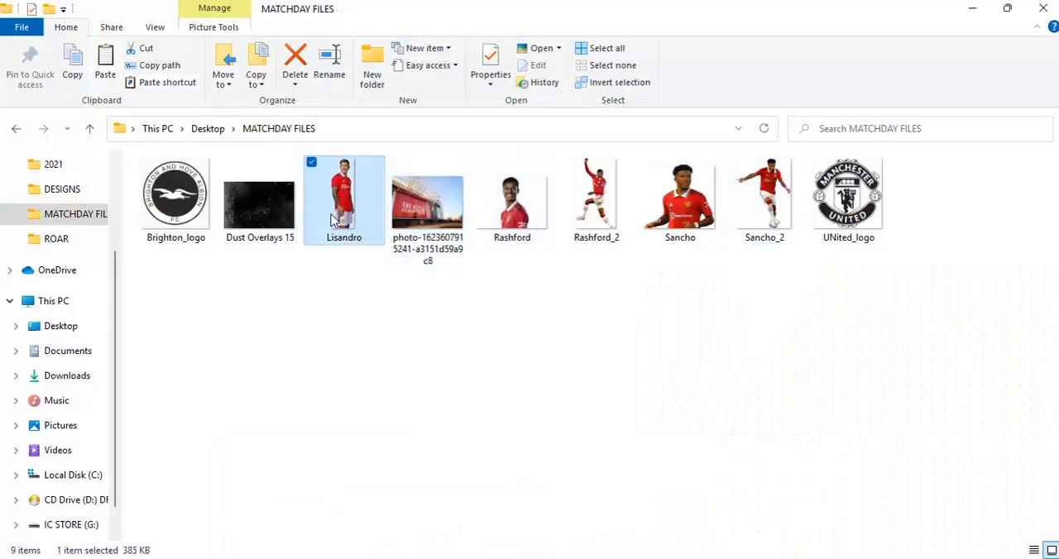
pyautogui.doubleClick(362, 163)
pyautogui.moveTo(439, 239); pyautogui.dragTo(442, 342)
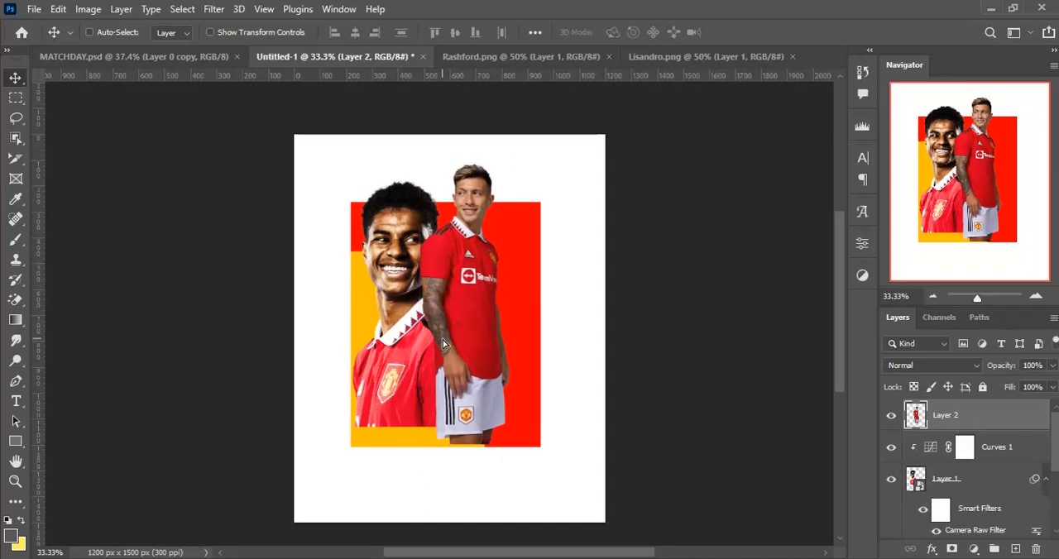
# - Convert the Lisandro layer to a smart object and place it below the Rashford layer, above the red rectangles
pyautogui.rightClick(991, 414)
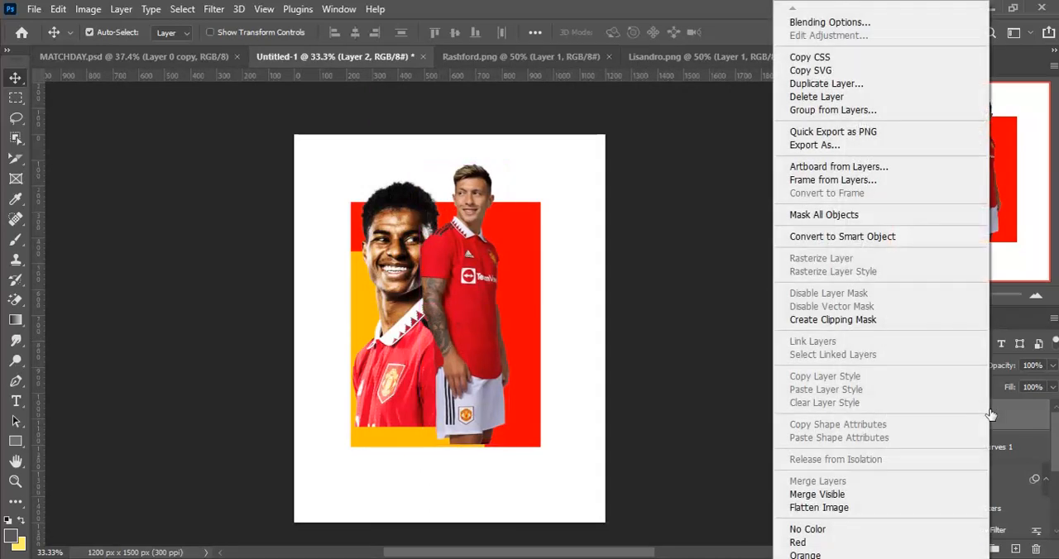
pyautogui.click(839, 235)
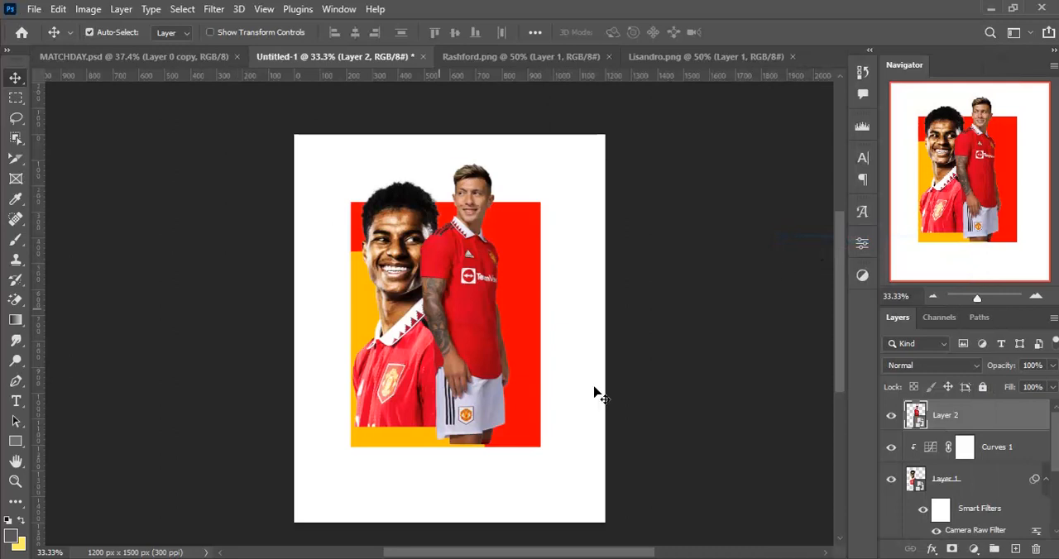
pyautogui.moveTo(1009, 424); pyautogui.dragTo(973, 491)
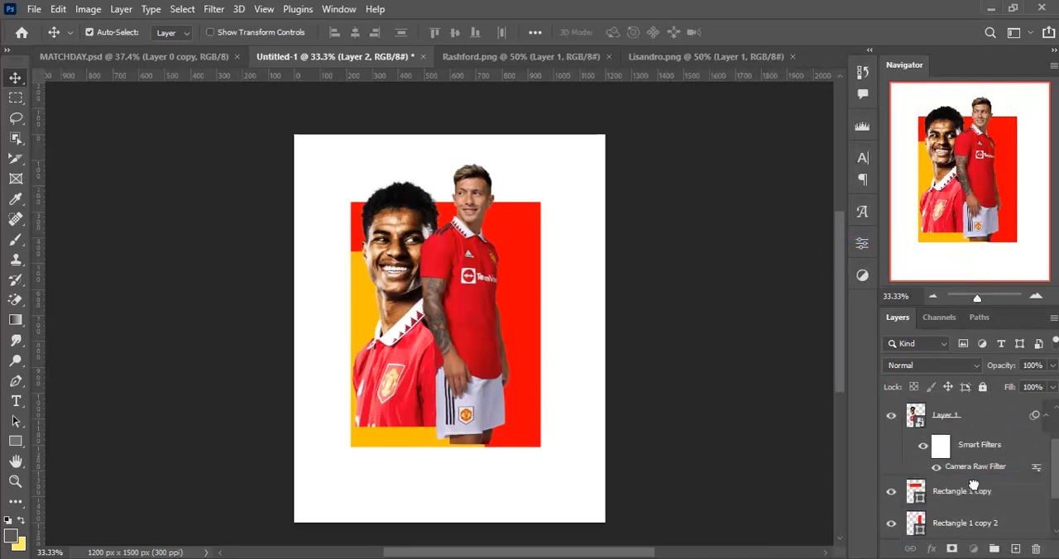
# - Enlarge the Lisandro cutout proportionally and position it behind Rashford's shoulder, with the head above the red block and the shorts below it
pyautogui.moveTo(493, 240)
pyautogui.mouseDown()
pyautogui.moveTo(493, 251)
pyautogui.moveTo(482, 241)
pyautogui.moveTo(493, 252)
pyautogui.mouseUp()
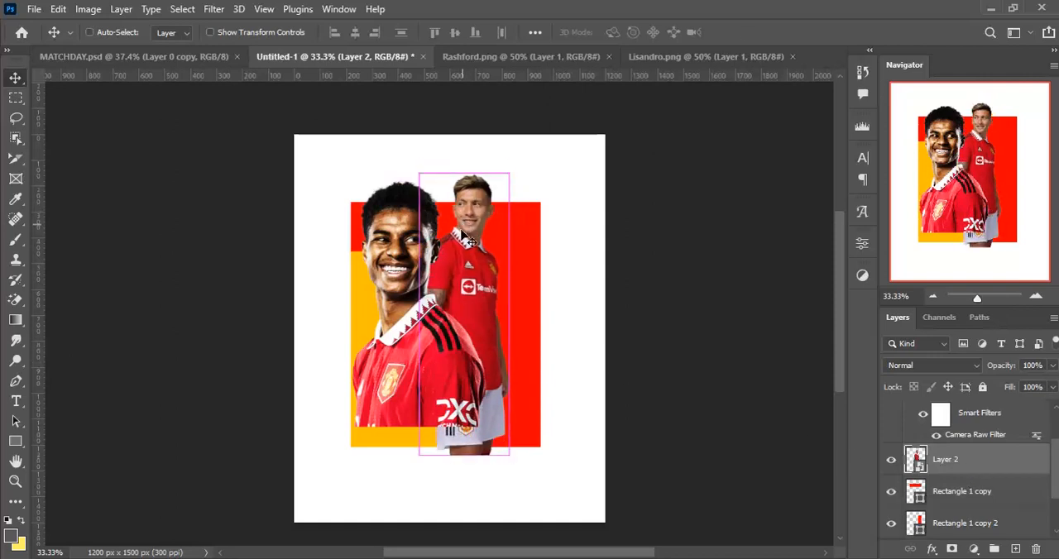
pyautogui.hotkey('ctrl', 't')
pyautogui.moveTo(509, 455); pyautogui.dragTo(522, 498)
pyautogui.moveTo(473, 334); pyautogui.dragTo(458, 322)
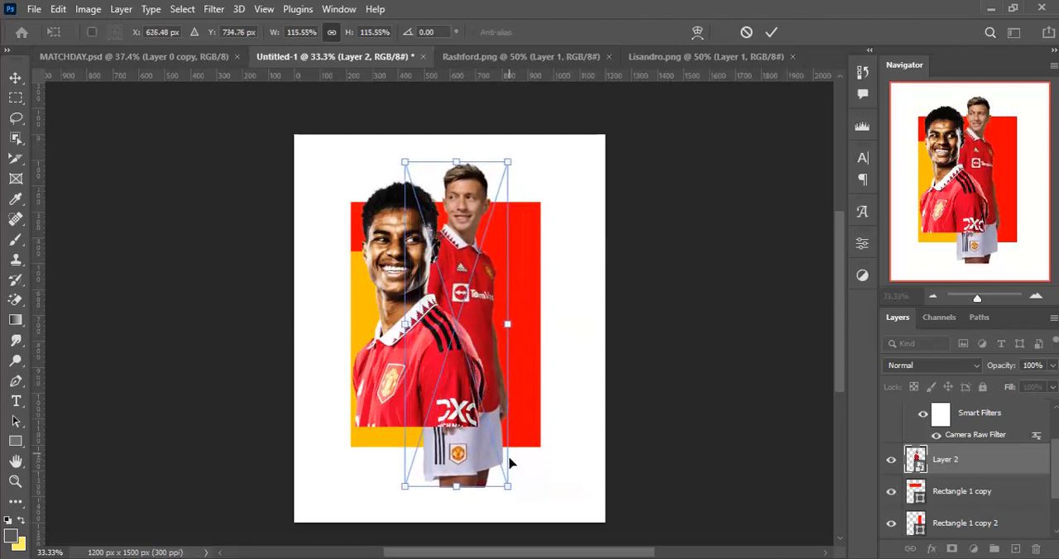
pyautogui.moveTo(506, 487); pyautogui.dragTo(526, 504)
pyautogui.moveTo(501, 388); pyautogui.dragTo(502, 380)
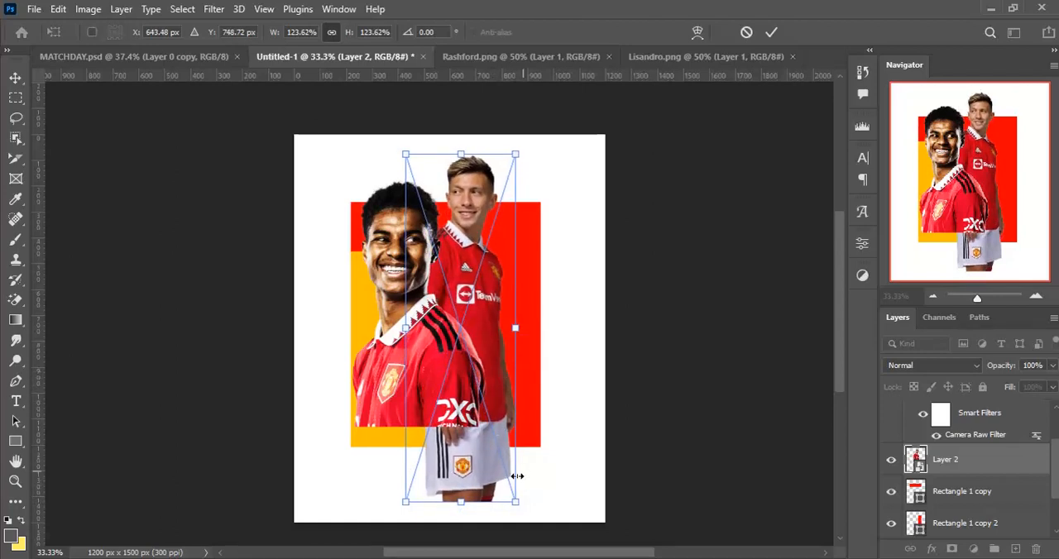
pyautogui.moveTo(512, 500); pyautogui.dragTo(520, 507)
pyautogui.press('Return')
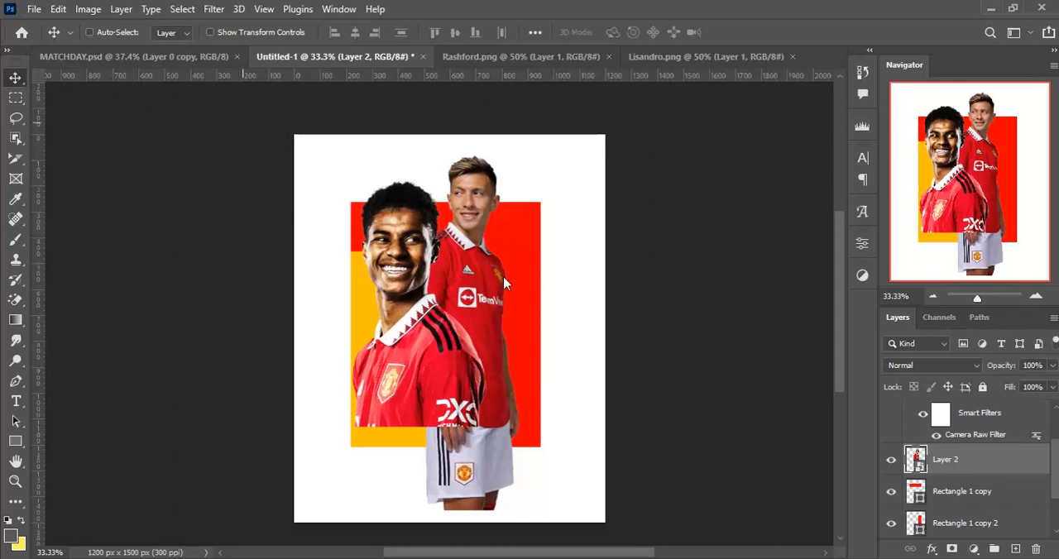
# - Apply a Camera Raw filter to the Lisandro layer with Highlights -100, Whites +50 and Clarity +73
pyautogui.hotkey('ctrl', 'shift', 'a')
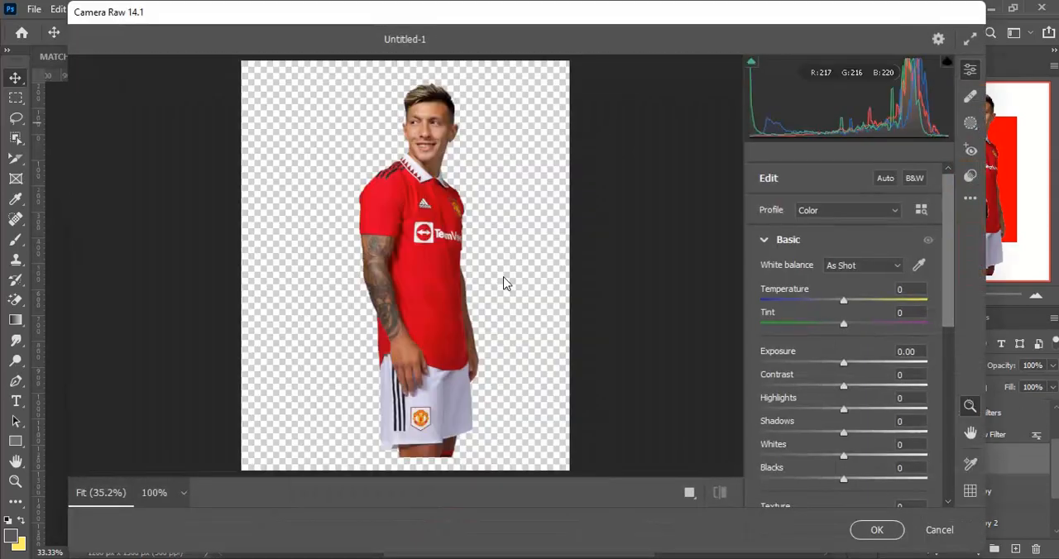
pyautogui.moveTo(953, 313); pyautogui.dragTo(951, 358)
pyautogui.moveTo(844, 318); pyautogui.dragTo(701, 302)
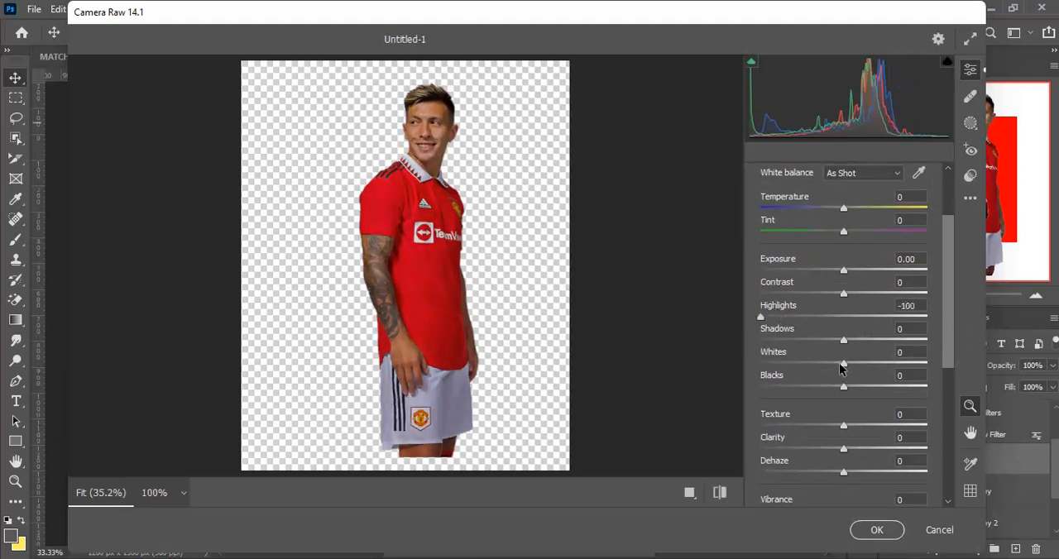
pyautogui.moveTo(845, 365); pyautogui.dragTo(887, 365)
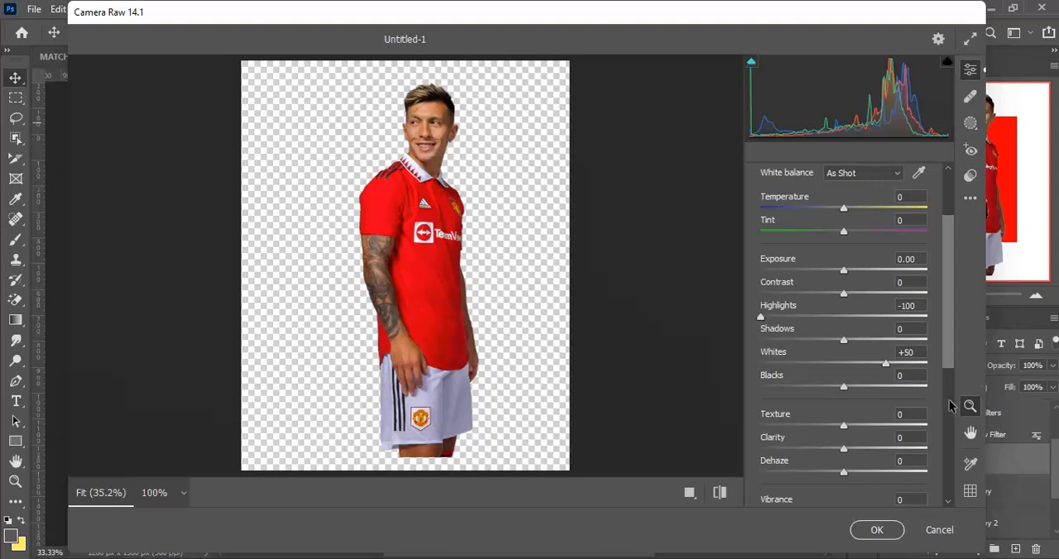
pyautogui.moveTo(843, 451); pyautogui.dragTo(905, 448)
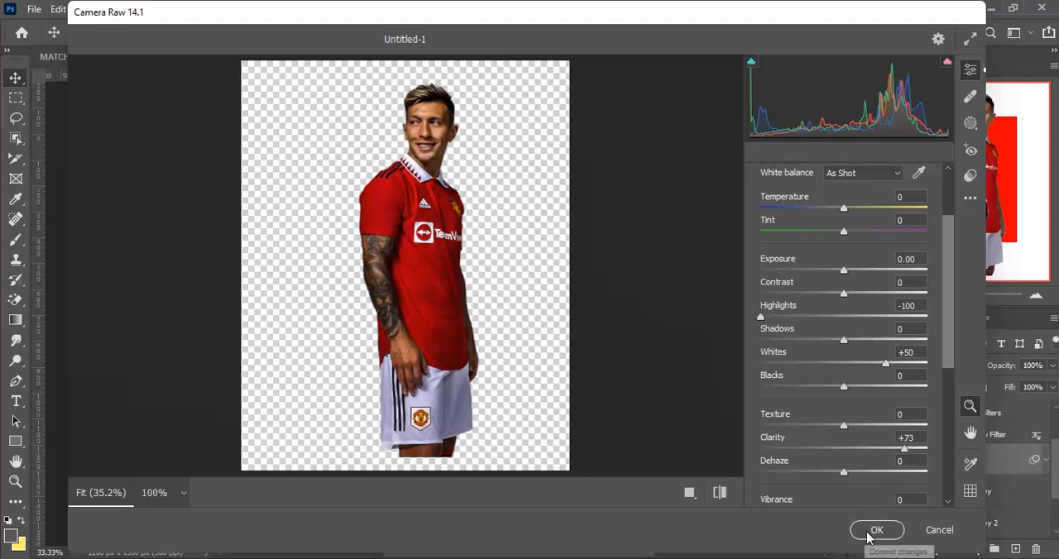
pyautogui.click(875, 530)
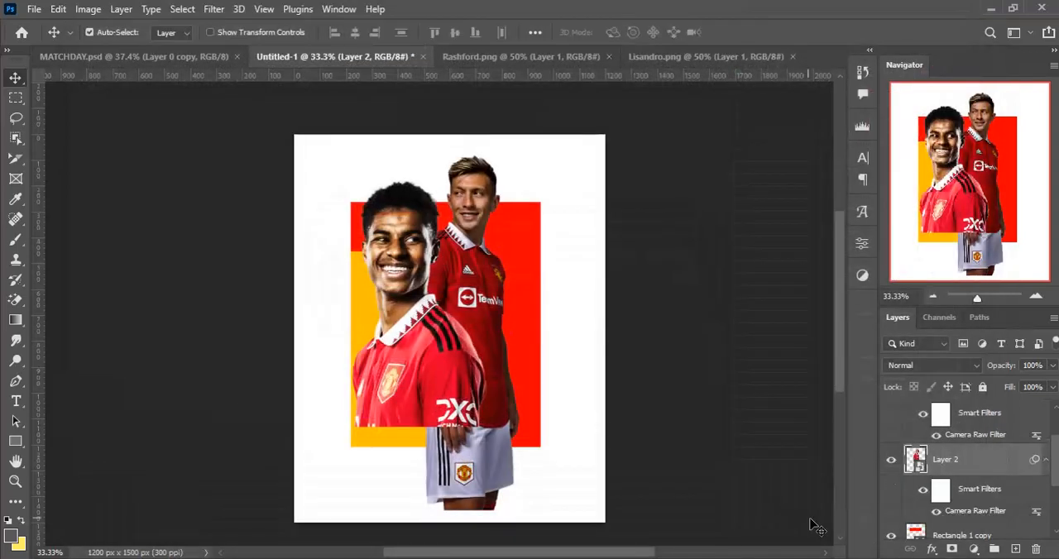
# - Add a Curves adjustment clipped to the Lisandro layer and shape its RGB curve into an S with lower shadows and raised midtones
pyautogui.click(974, 551)
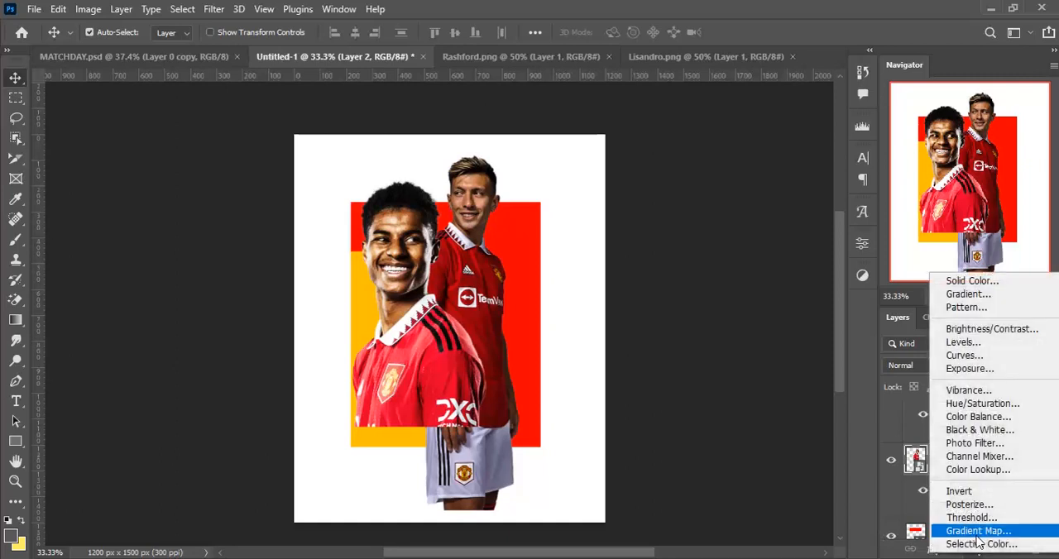
pyautogui.click(974, 362)
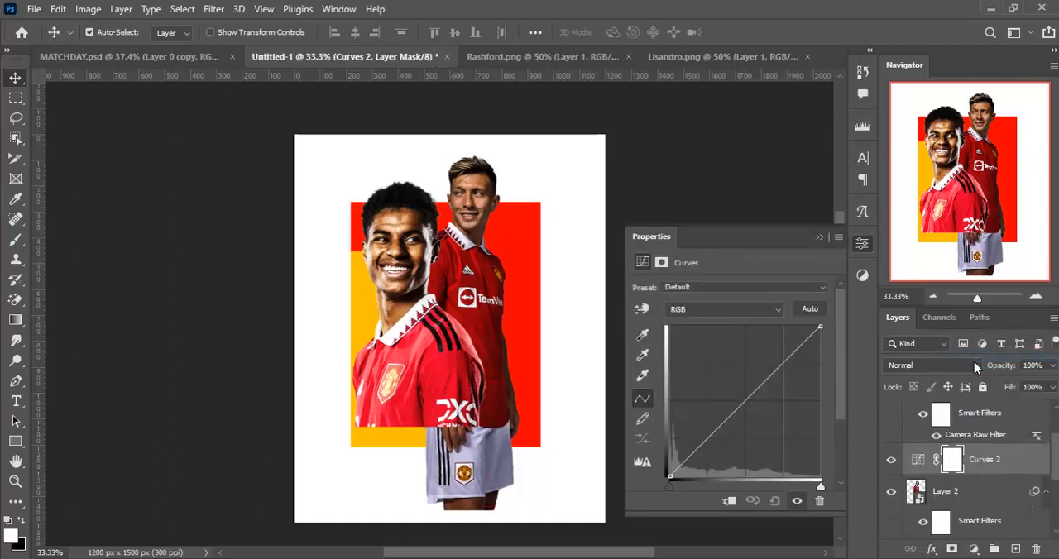
pyautogui.keyDown('alt'); pyautogui.click(1017, 478); pyautogui.keyUp('alt')
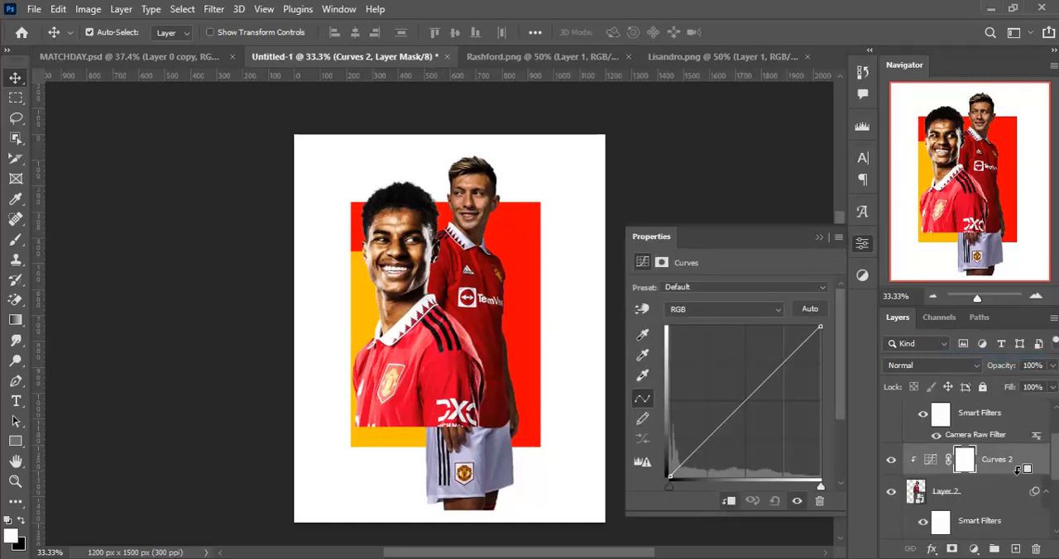
pyautogui.click(745, 402)
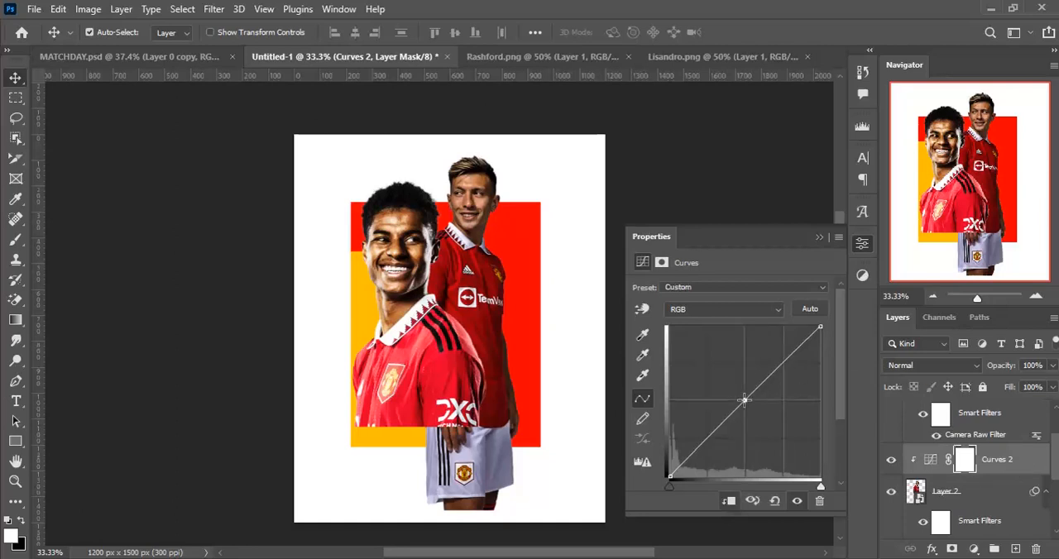
pyautogui.moveTo(703, 441); pyautogui.dragTo(708, 449)
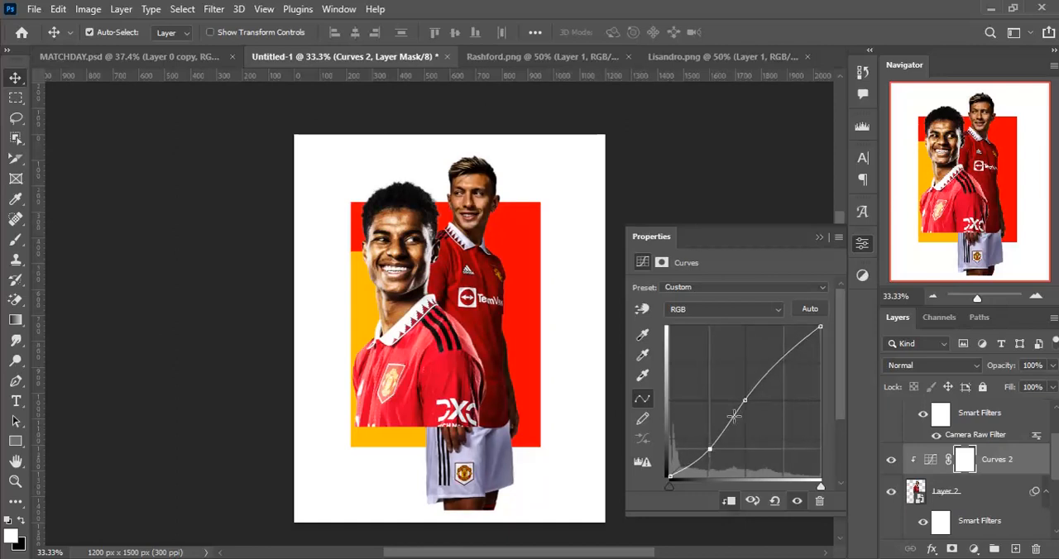
pyautogui.moveTo(746, 400); pyautogui.dragTo(739, 388)
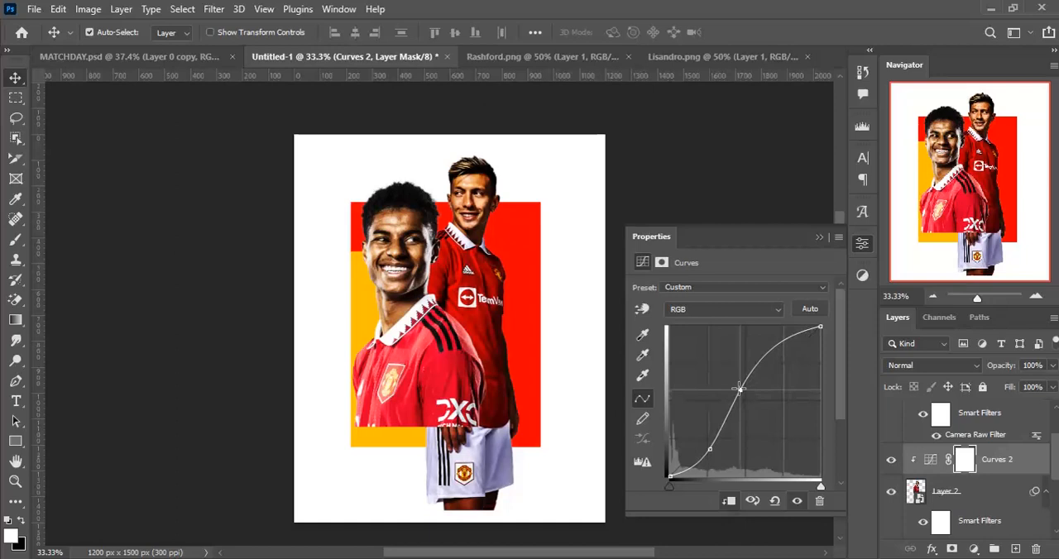
pyautogui.click(820, 236)
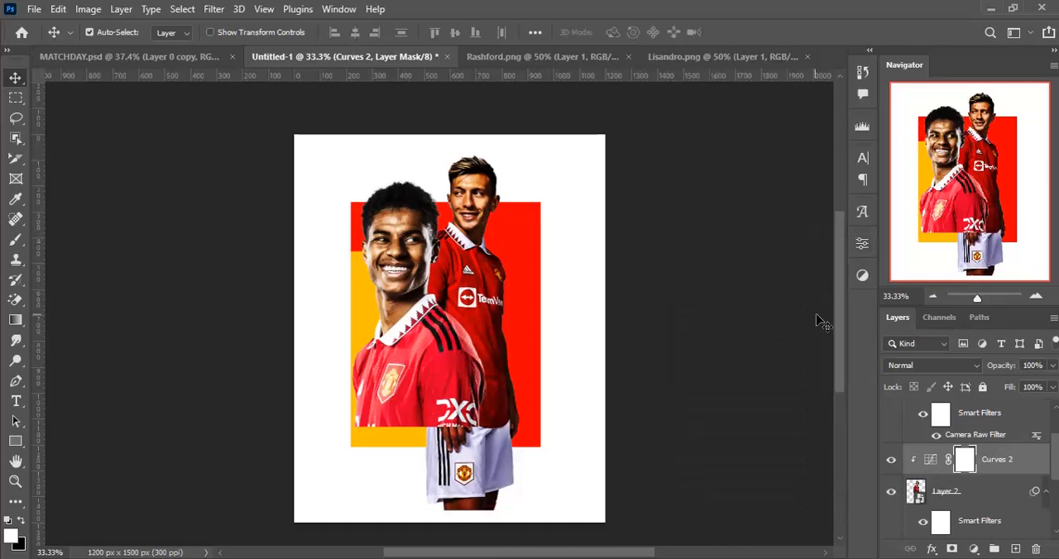
# - Add a layer mask to the Lisandro layer and fade out the shorts and lower shirt with a large soft black brush
pyautogui.click(986, 497)
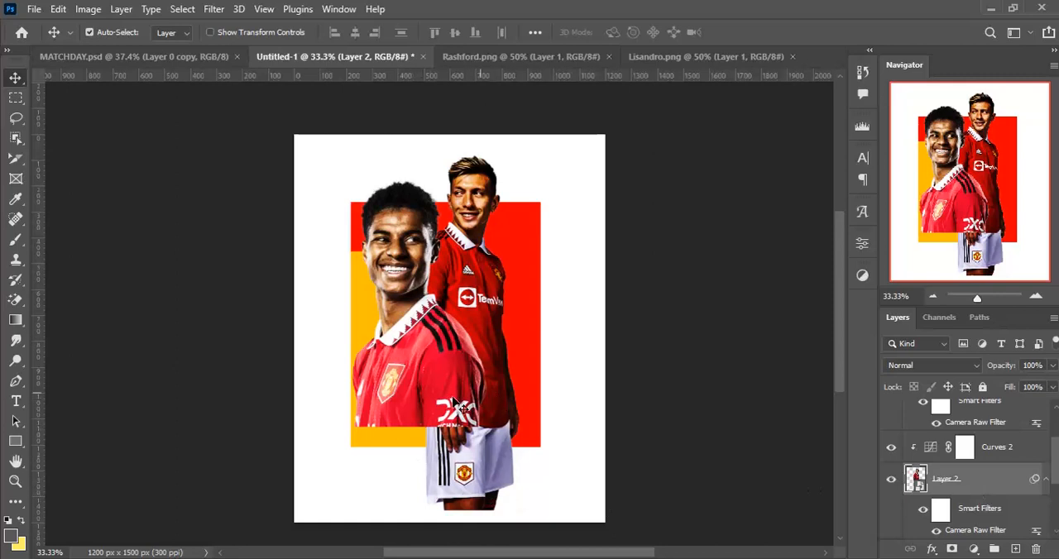
pyautogui.click(951, 548)
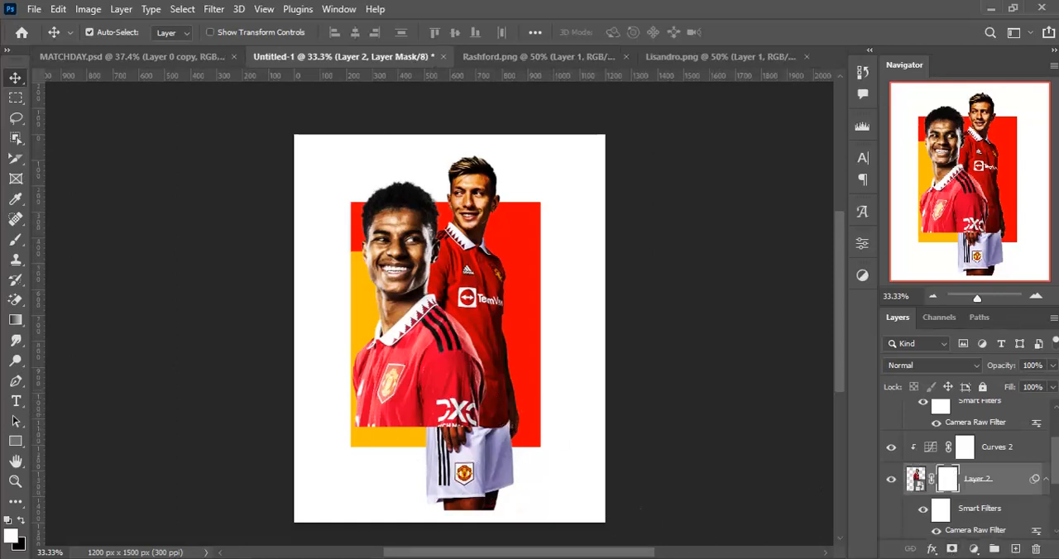
pyautogui.press('b')
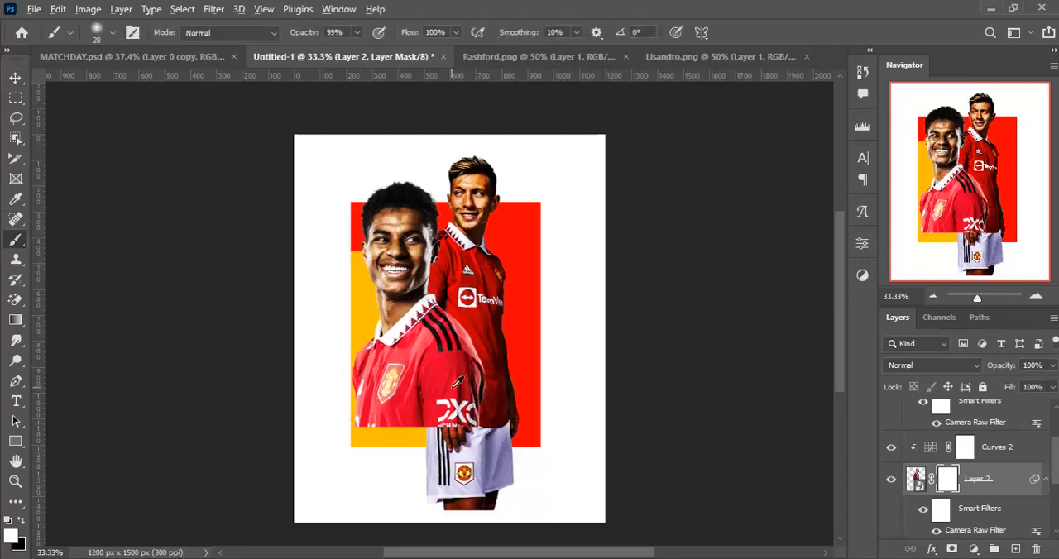
pyautogui.moveTo(458, 382)
pyautogui.mouseDown()
pyautogui.moveTo(499, 422)
pyautogui.moveTo(531, 432)
pyautogui.mouseUp()
pyautogui.click(22, 521)
pyautogui.moveTo(371, 496)
pyautogui.mouseDown()
pyautogui.moveTo(485, 485)
pyautogui.moveTo(427, 486)
pyautogui.moveTo(444, 454)
pyautogui.moveTo(479, 471)
pyautogui.moveTo(546, 445)
pyautogui.moveTo(489, 472)
pyautogui.moveTo(503, 449)
pyautogui.moveTo(484, 468)
pyautogui.mouseUp()
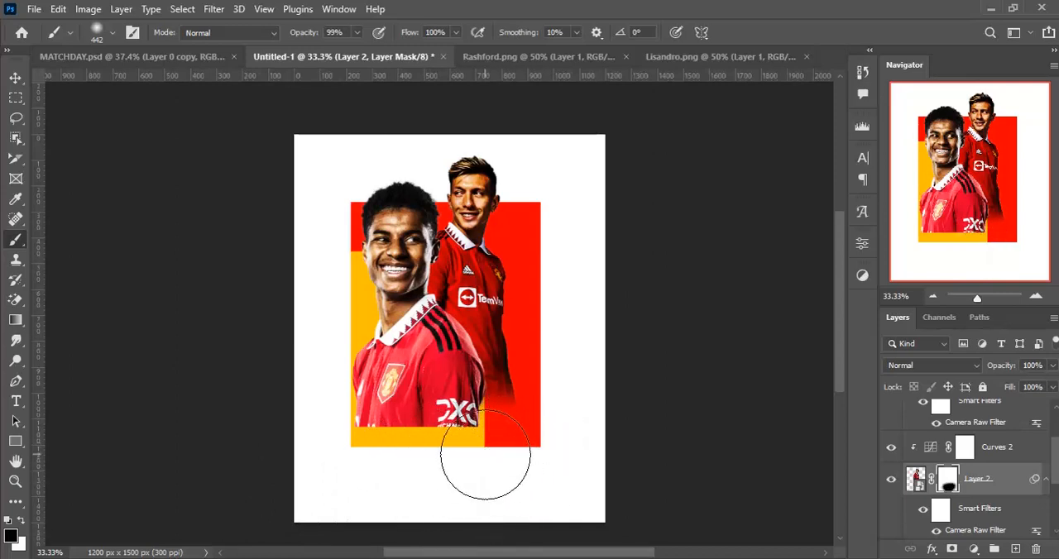
pyautogui.press('v')
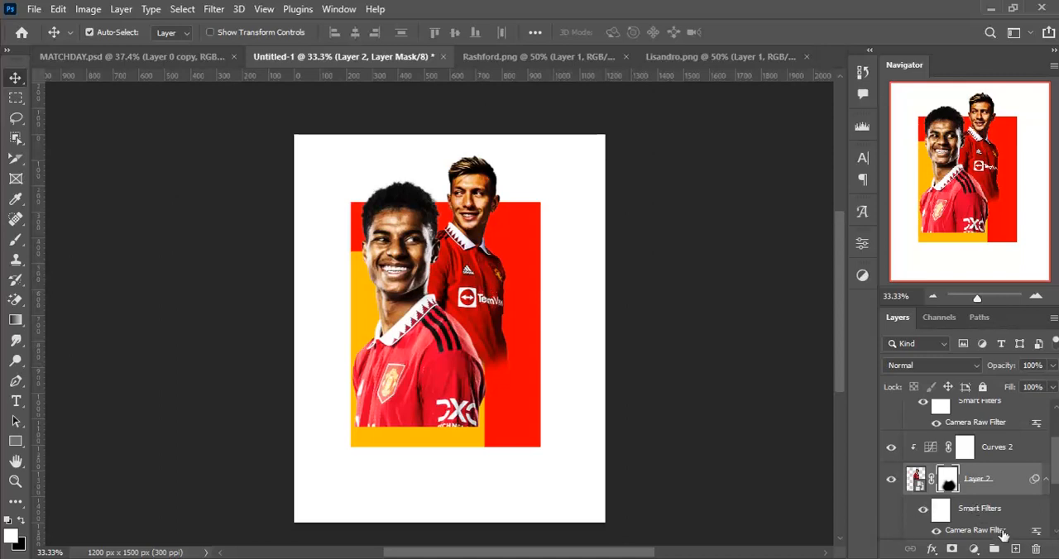
# - Add a Hue/Saturation adjustment clipped to the Lisandro layer with Hue -24, keeping Saturation at 0
pyautogui.click(973, 549)
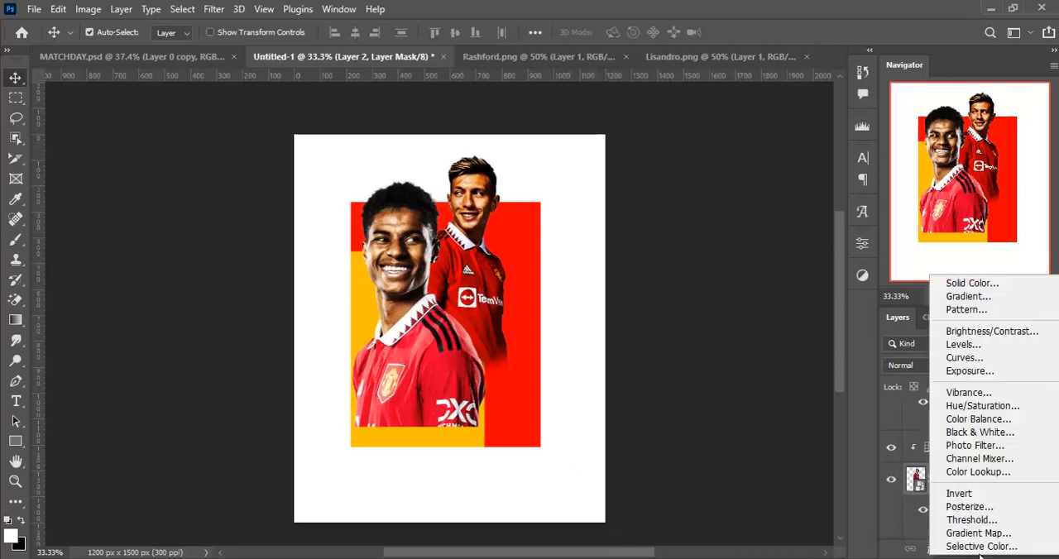
pyautogui.click(1017, 398)
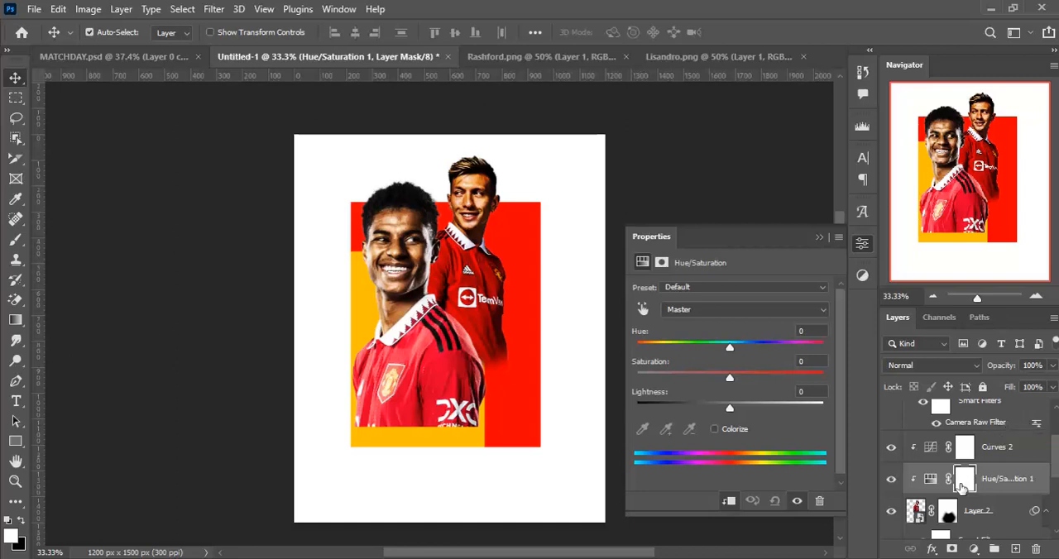
pyautogui.moveTo(730, 348); pyautogui.dragTo(707, 346)
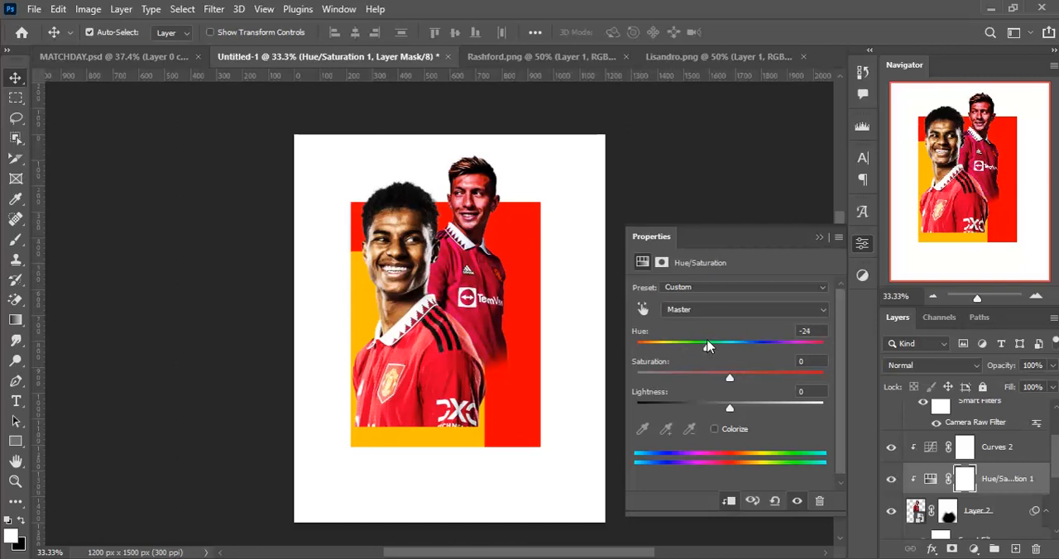
pyautogui.moveTo(728, 374); pyautogui.dragTo(756, 378)
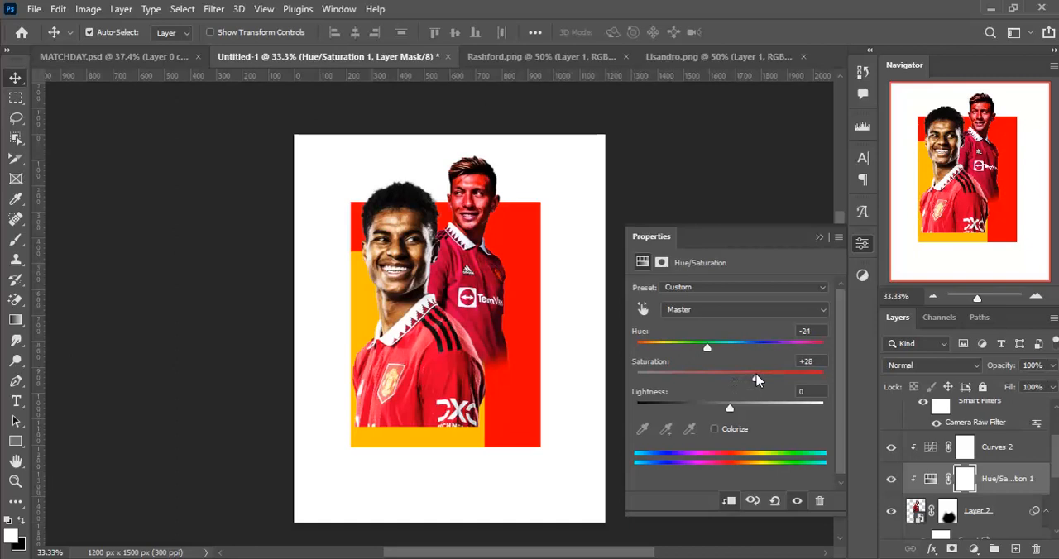
pyautogui.hotkey('ctrl', 'z')
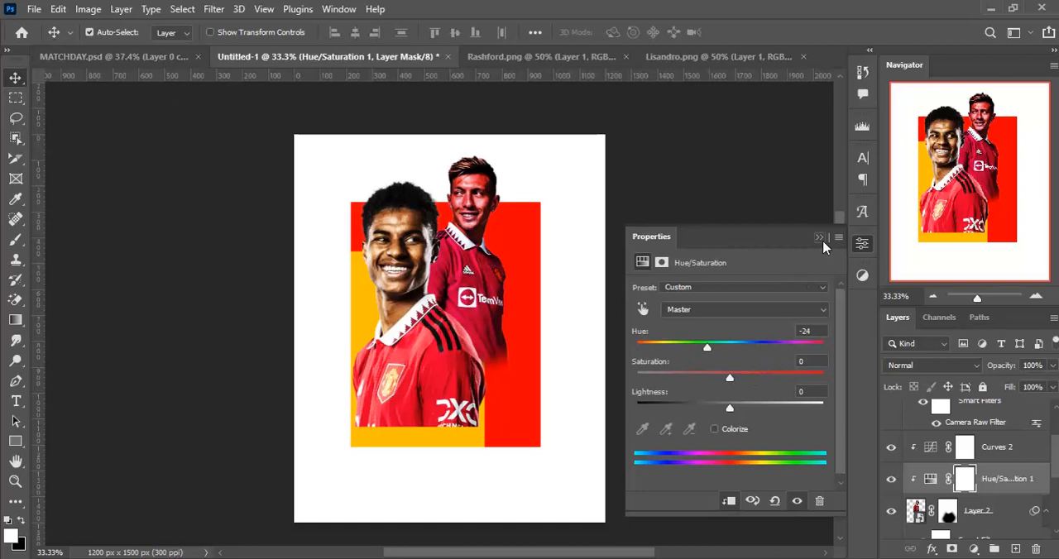
pyautogui.press('ctrl')
pyautogui.click(819, 238)
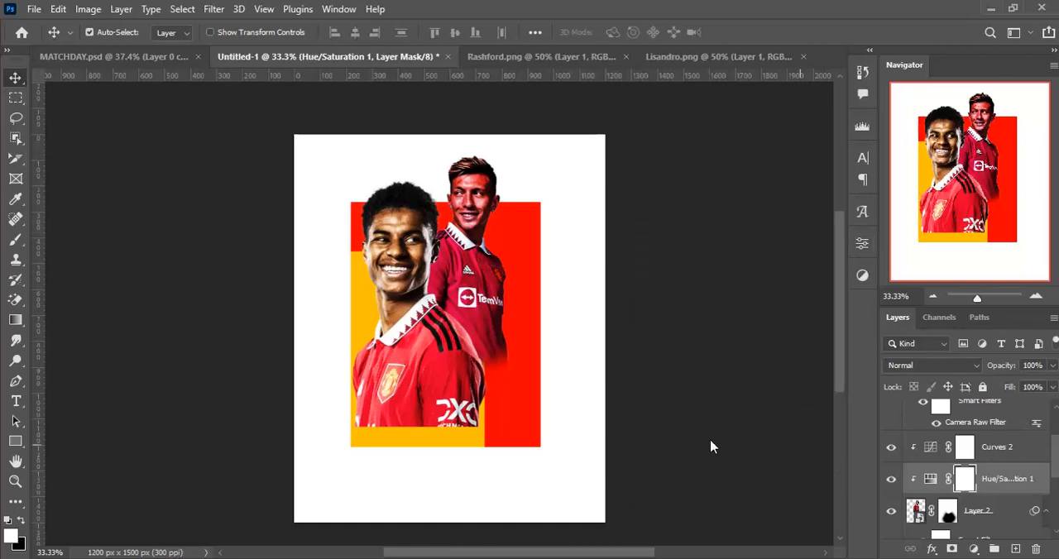
# - Paint black over Lisandro's face and neck on the Hue/Saturation mask to restore the natural skin colour
pyautogui.press('b')
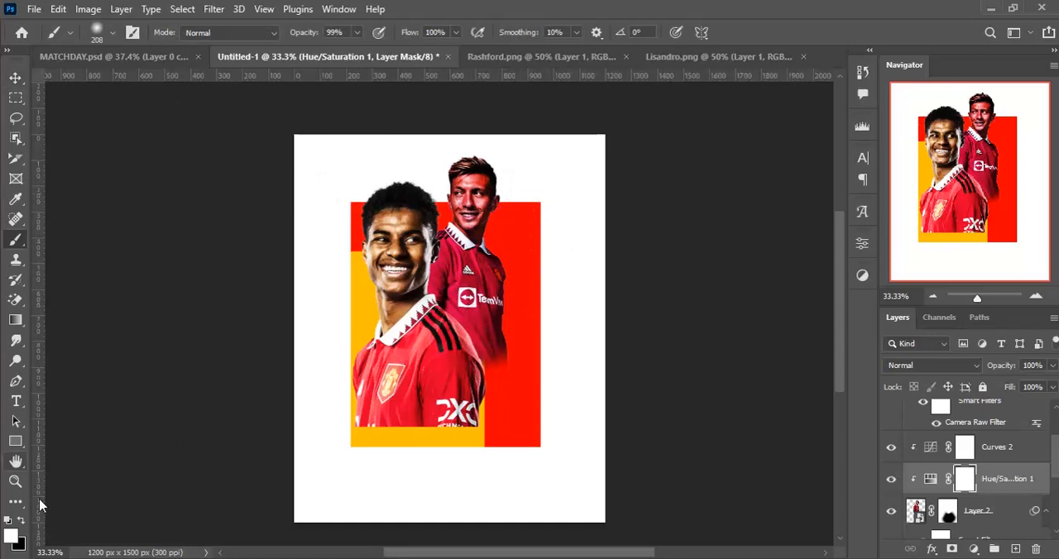
pyautogui.press('x')
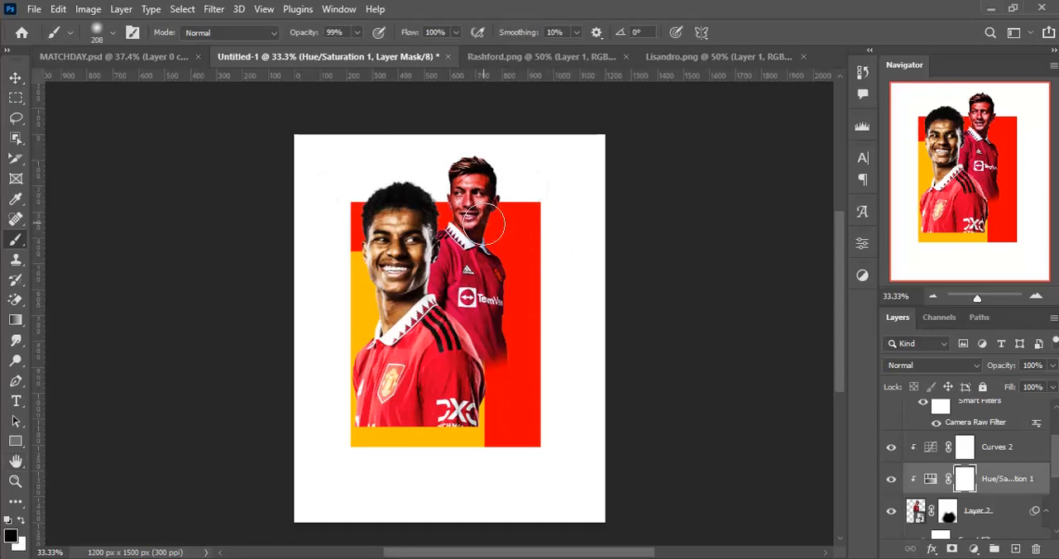
pyautogui.moveTo(473, 192)
pyautogui.mouseDown()
pyautogui.moveTo(462, 216)
pyautogui.moveTo(476, 227)
pyautogui.moveTo(487, 186)
pyautogui.moveTo(469, 179)
pyautogui.moveTo(473, 218)
pyautogui.mouseUp()
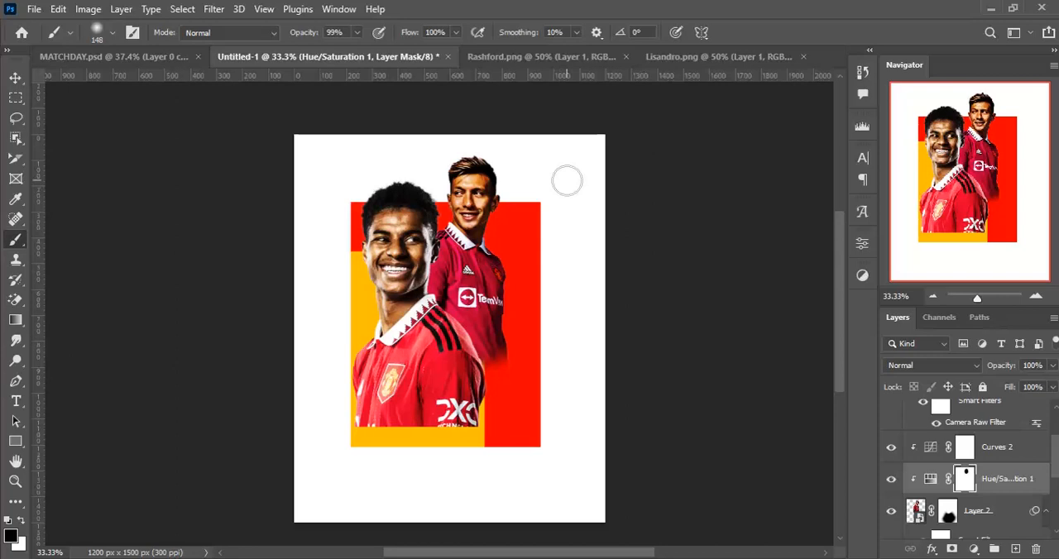
# - Add a Color Balance adjustment above Lisandro's Hue/Saturation layer and shift its midtones from cyan toward red
pyautogui.hotkey('ctrl', '-')
pyautogui.hotkey('ctrl', '-')
pyautogui.hotkey('ctrl', '+')
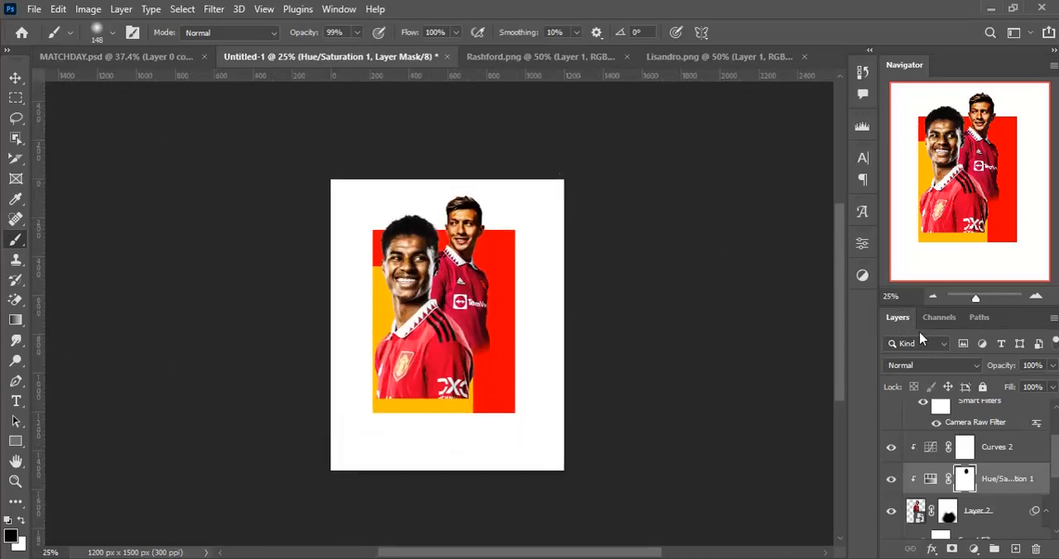
pyautogui.click(975, 551)
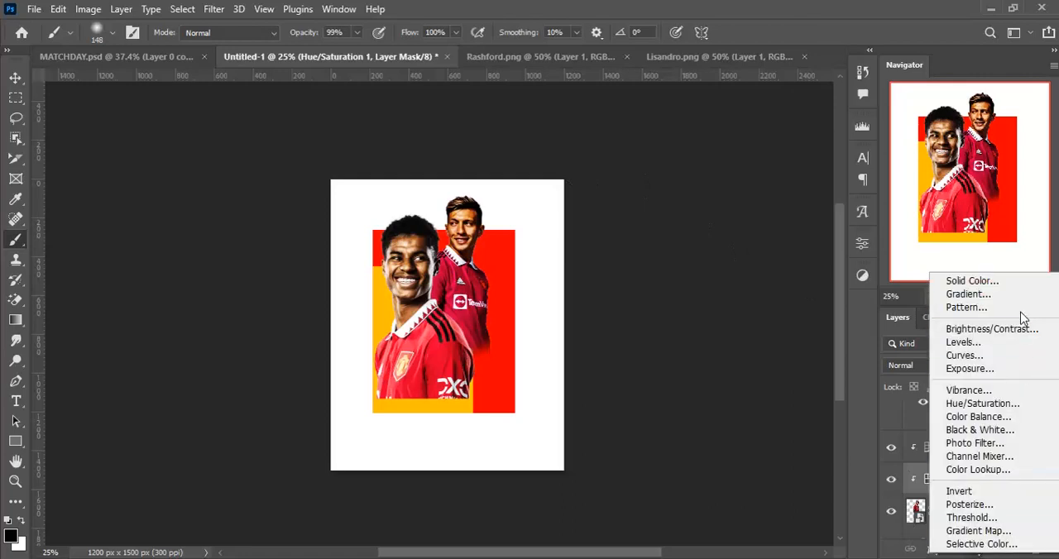
pyautogui.click(992, 420)
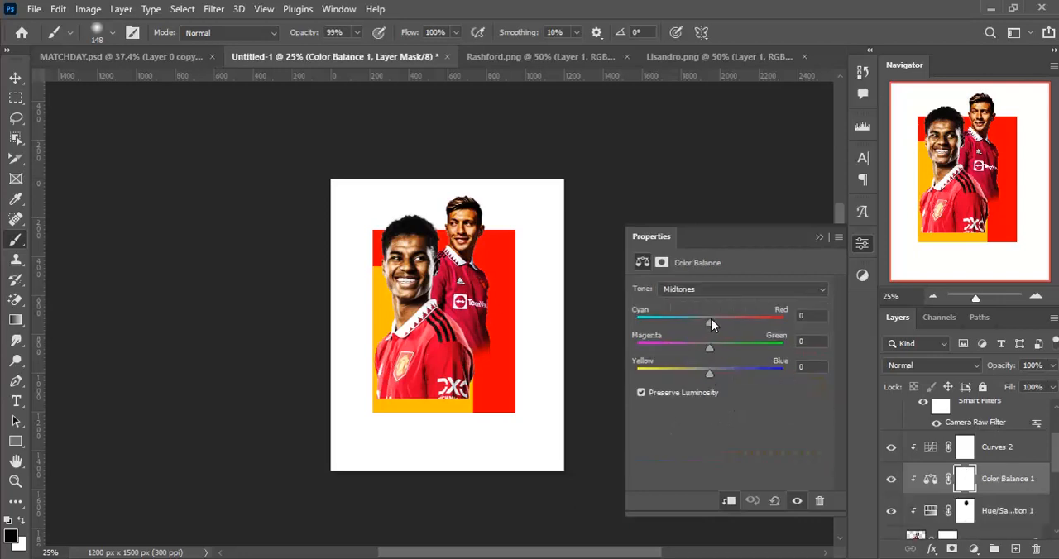
pyautogui.moveTo(711, 327); pyautogui.dragTo(732, 329)
pyautogui.click(819, 238)
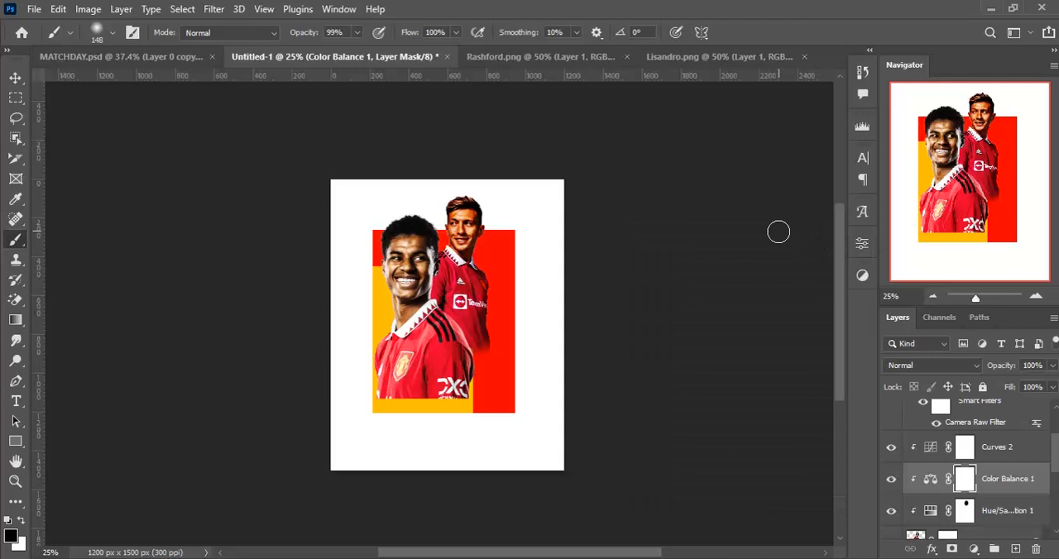
# - Mask the Color Balance effect off Lisandro's face and hair by painting black with a 148 px soft brush
pyautogui.hotkey('ctrl', '+')
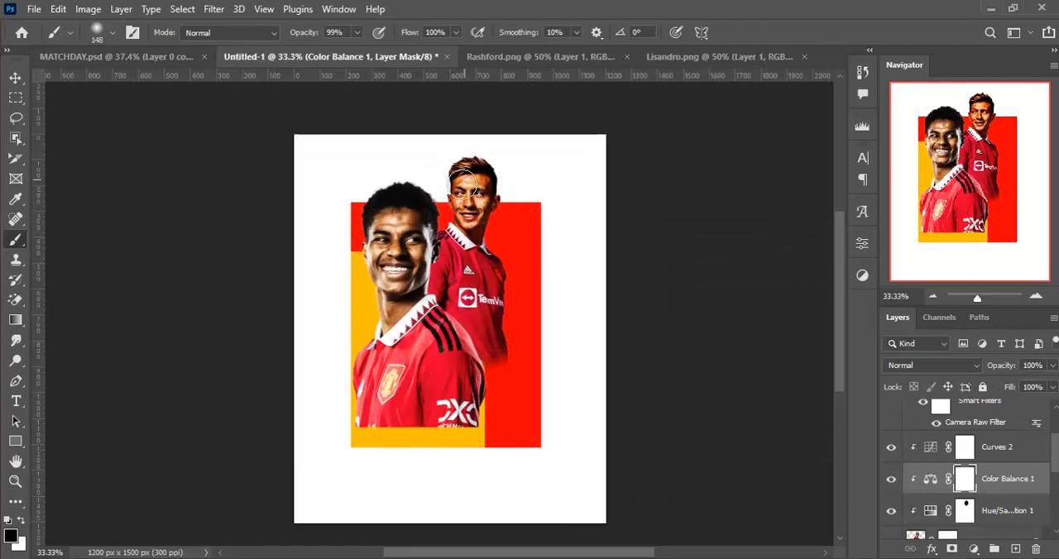
pyautogui.moveTo(463, 181)
pyautogui.mouseDown()
pyautogui.moveTo(463, 207)
pyautogui.moveTo(478, 217)
pyautogui.mouseUp()
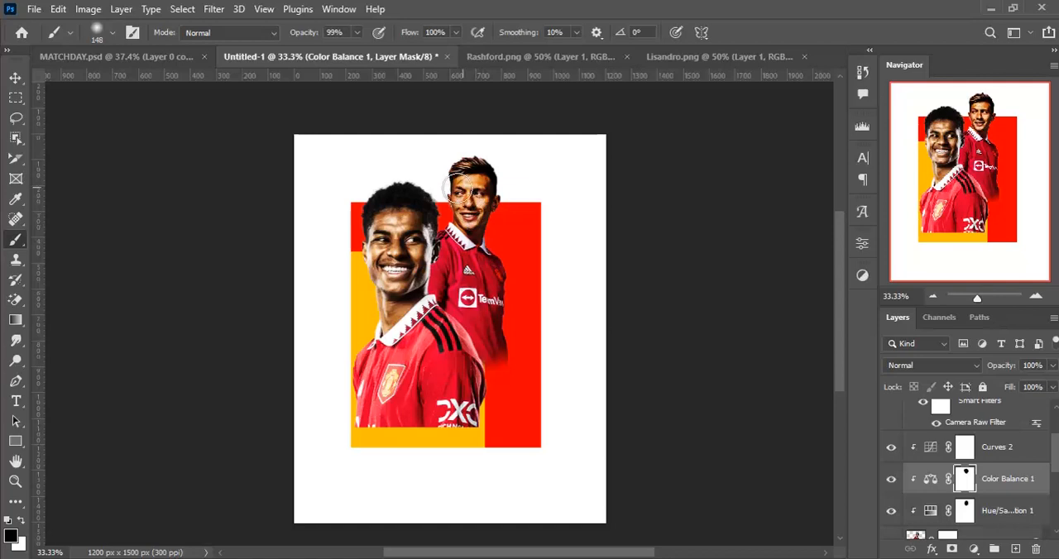
pyautogui.press('v')
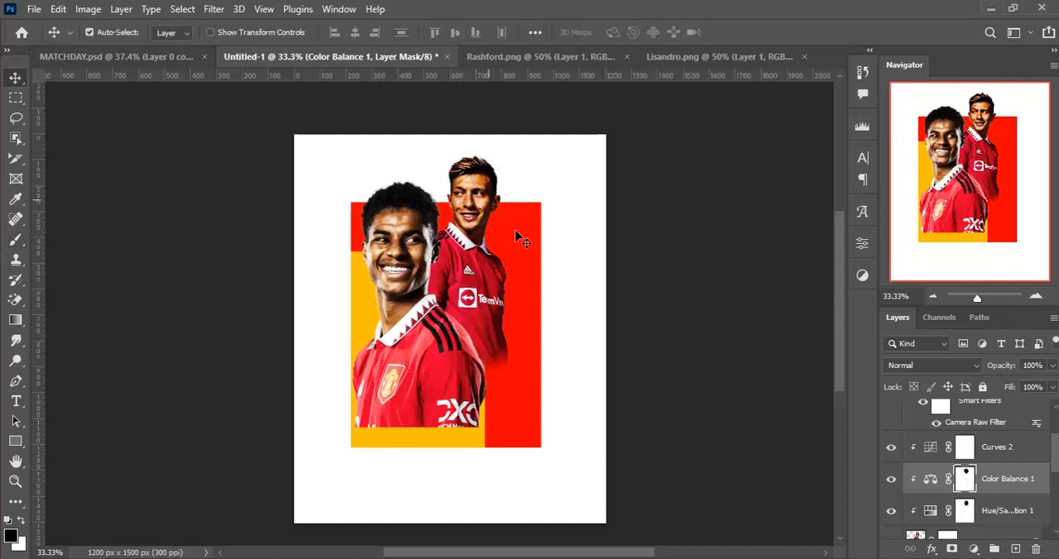
# - Add a new empty layer above Curves 1 at the top of the layer stack
pyautogui.click(1040, 451)
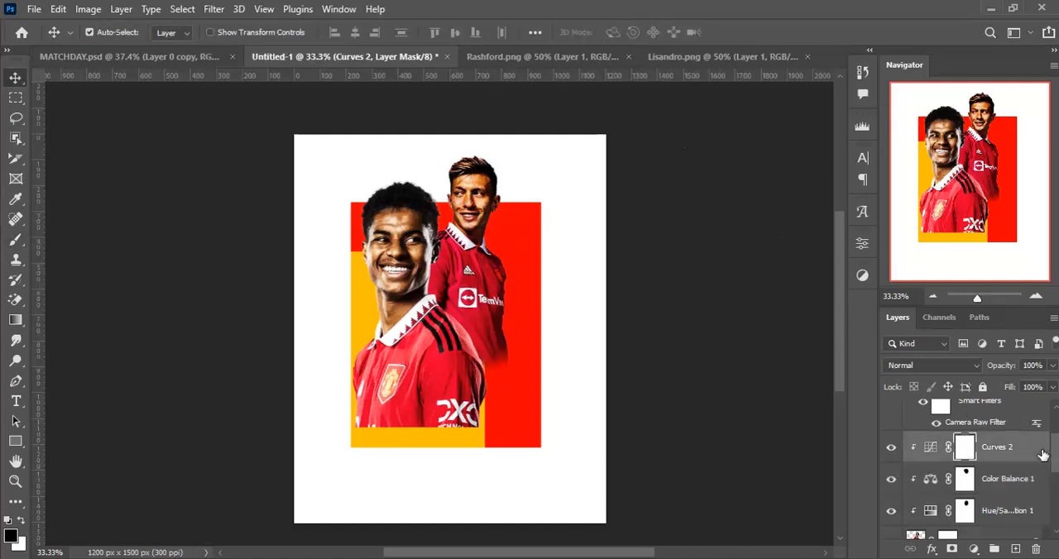
pyautogui.scroll(3, 1037, 430)
pyautogui.click(1037, 426)
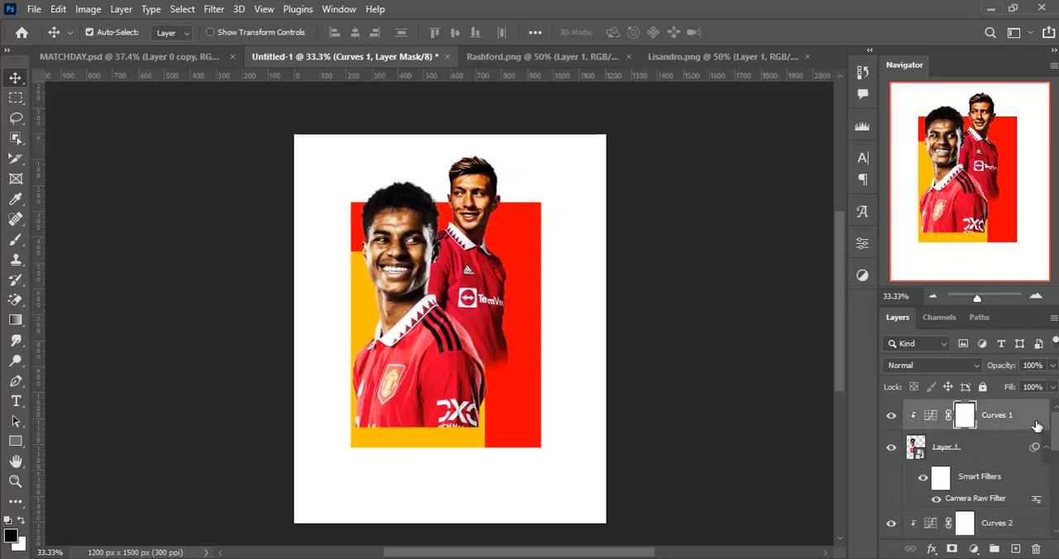
pyautogui.hotkey('ctrl', 'shift', 'n')
pyautogui.press('Return')
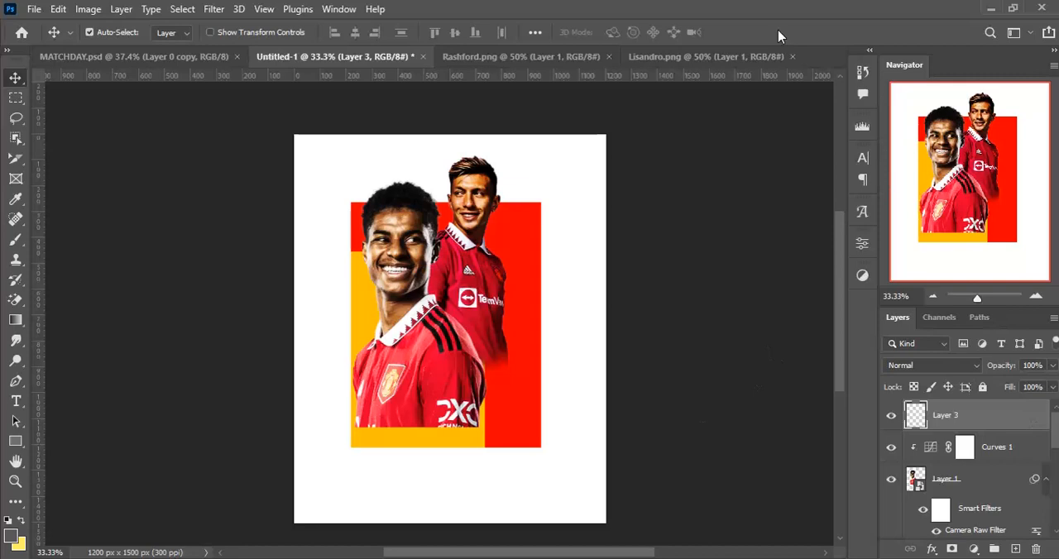
# - Switch to File Explorer and open Sancho.png from the MATCHDAY FILES folder in Photoshop
pyautogui.hotkey('alt', 'Tab')
pyautogui.click(343, 478)
pyautogui.scroll(-5, 364, 472)
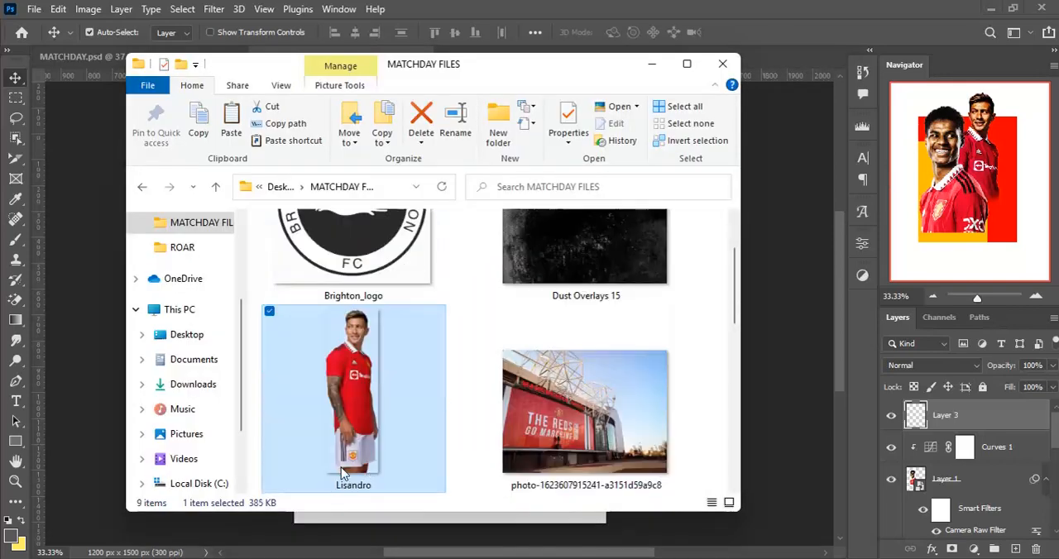
pyautogui.click(382, 397)
pyautogui.doubleClick(379, 339)
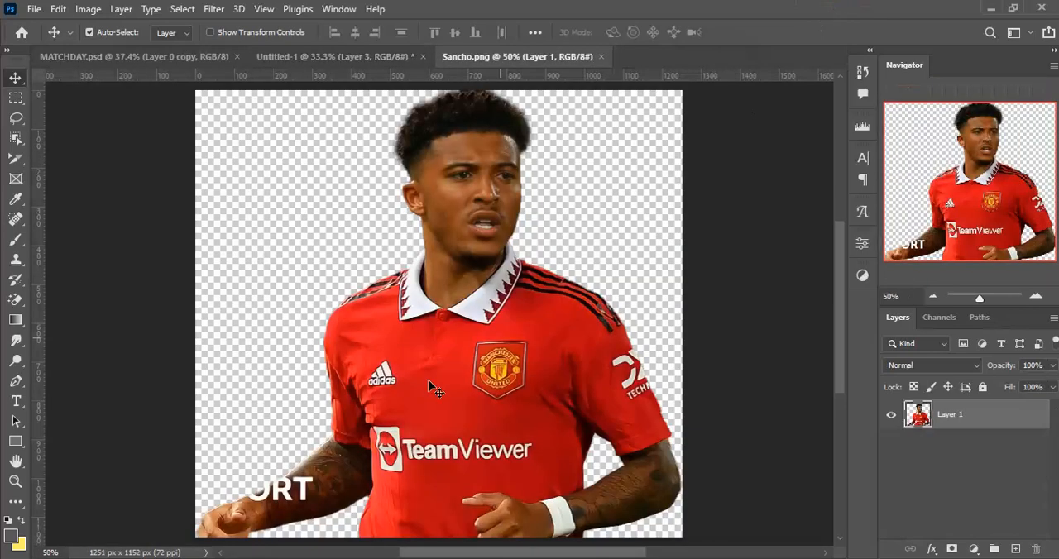
# - Bring the Sancho cutout into the Untitled-1 poster and convert its layer to a smart object
pyautogui.moveTo(460, 402); pyautogui.dragTo(339, 106)
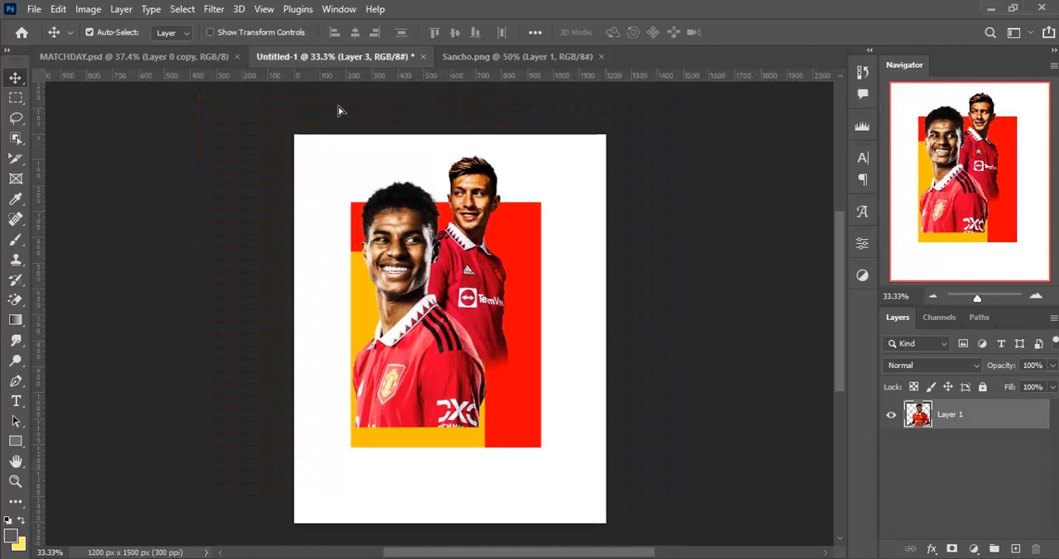
pyautogui.moveTo(463, 379); pyautogui.dragTo(468, 380)
pyautogui.moveTo(484, 425); pyautogui.dragTo(490, 395)
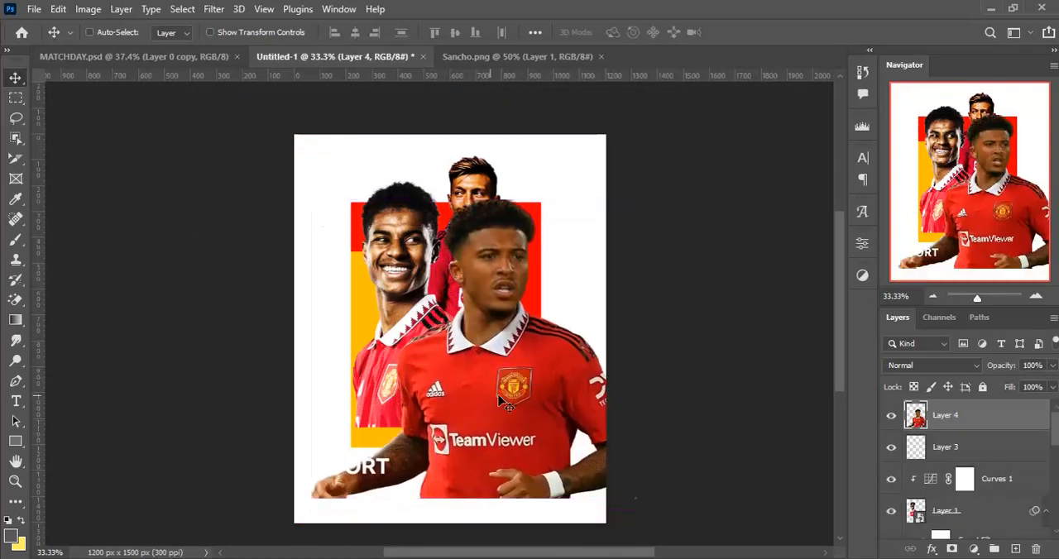
pyautogui.rightClick(1011, 422)
pyautogui.click(848, 237)
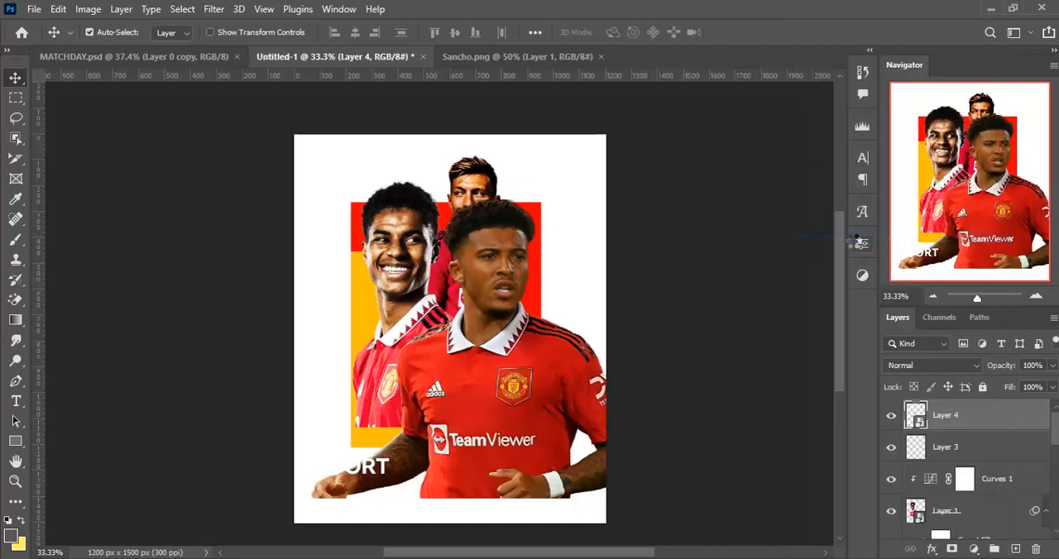
# - Scale the Sancho cutout to about 66.7% and place it over the lower part of the rectangle blocks
pyautogui.hotkey('ctrl', 't')
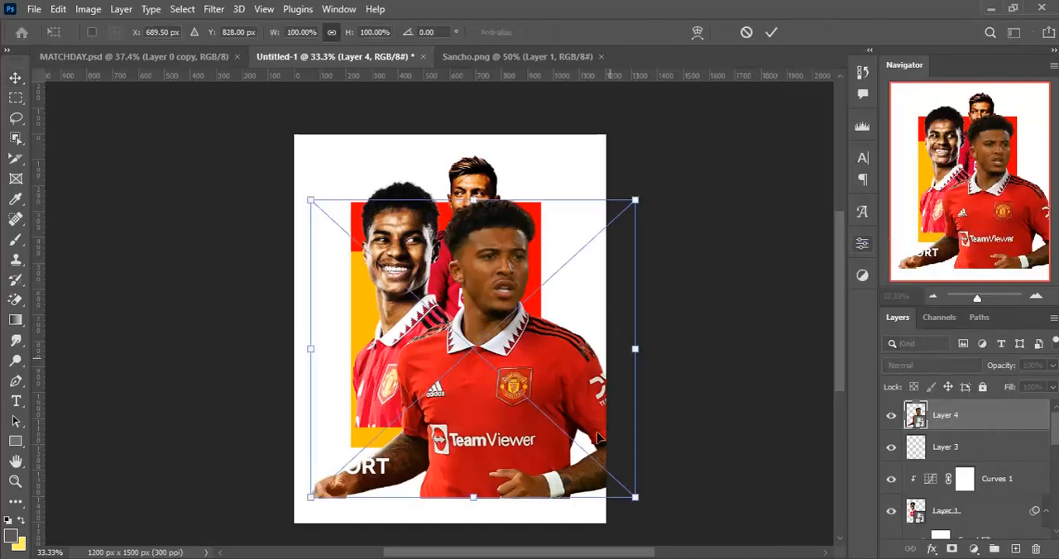
pyautogui.moveTo(635, 496); pyautogui.dragTo(553, 433)
pyautogui.moveTo(531, 387); pyautogui.dragTo(523, 403)
pyautogui.moveTo(555, 283); pyautogui.dragTo(582, 259)
pyautogui.moveTo(466, 336); pyautogui.dragTo(450, 352)
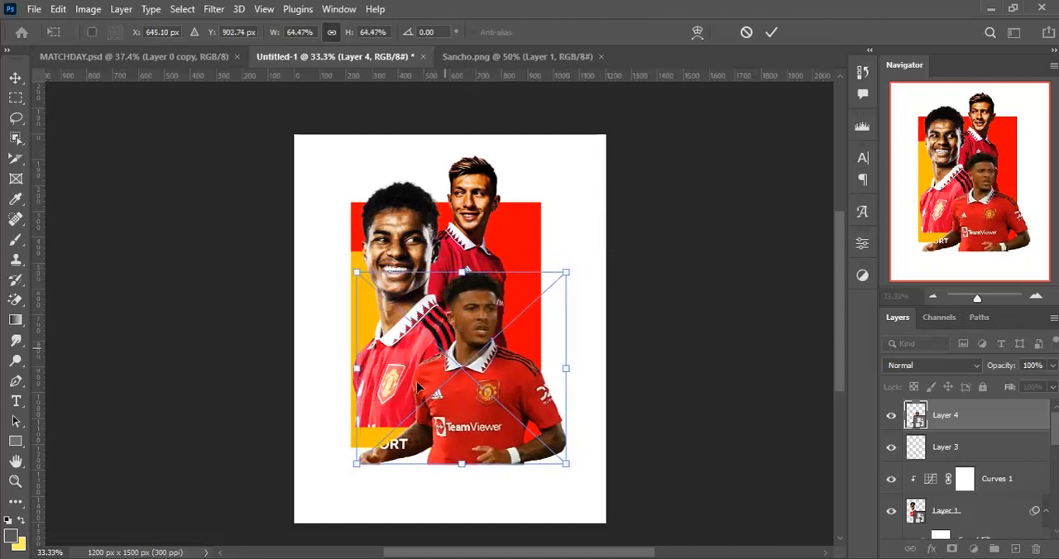
pyautogui.moveTo(357, 460); pyautogui.dragTo(341, 476)
pyautogui.moveTo(570, 377); pyautogui.dragTo(558, 361)
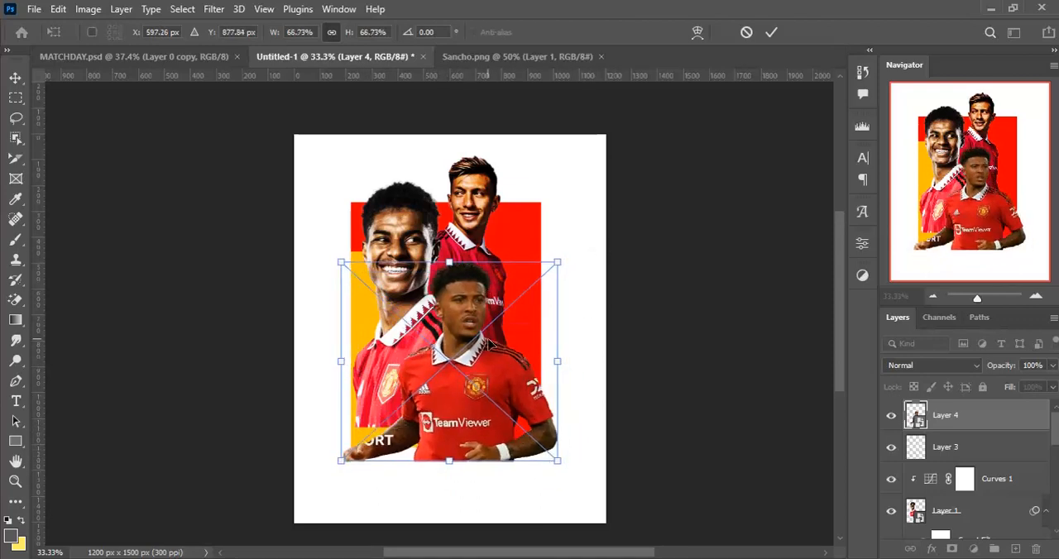
pyautogui.click(770, 33)
# - Check Sancho's orientation in the MATCHDAY.psd reference and flip the new Sancho layer horizontally to match
pyautogui.click(105, 61)
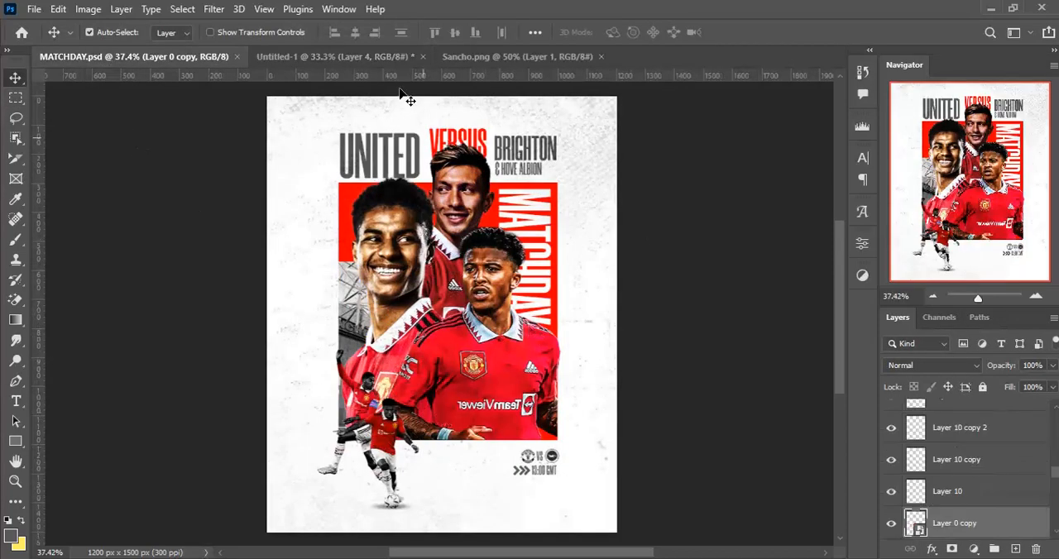
pyautogui.click(380, 58)
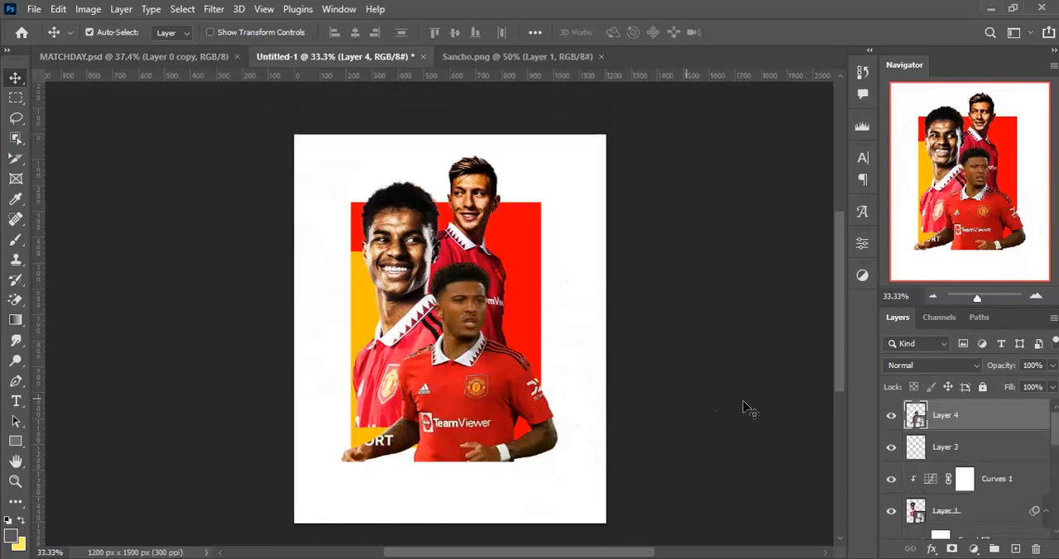
pyautogui.hotkey('ctrl', 't')
pyautogui.rightClick(473, 398)
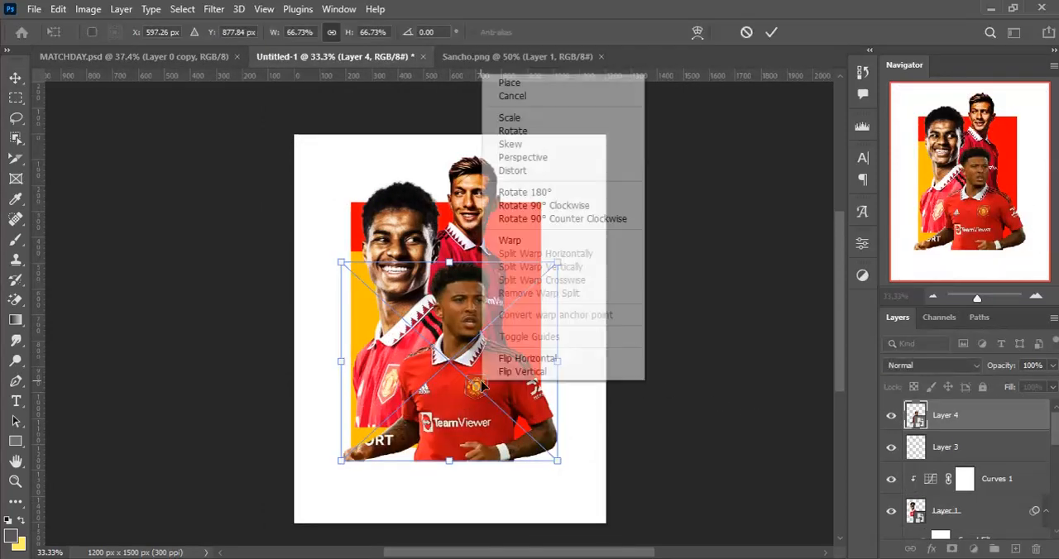
pyautogui.click(519, 361)
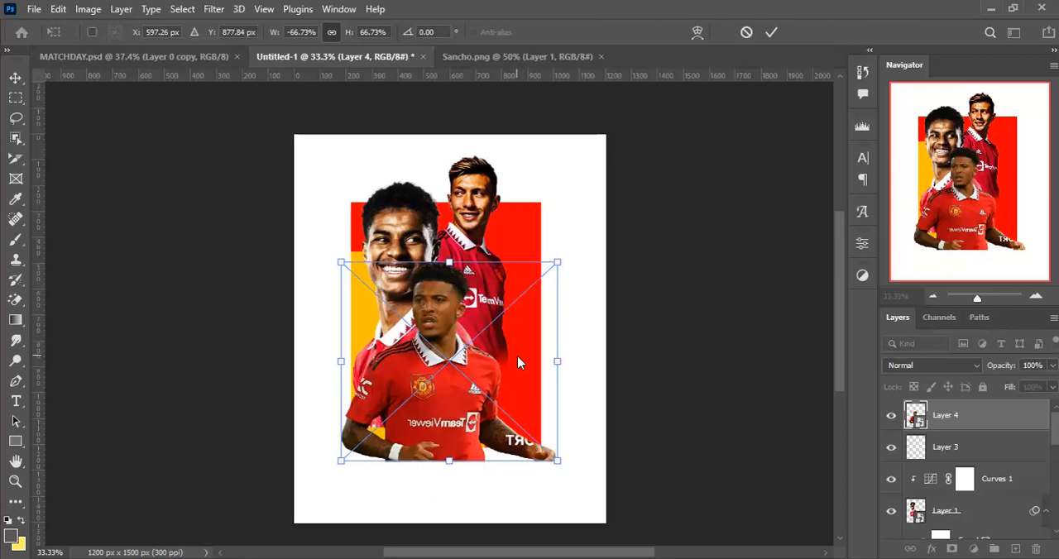
pyautogui.press('Return')
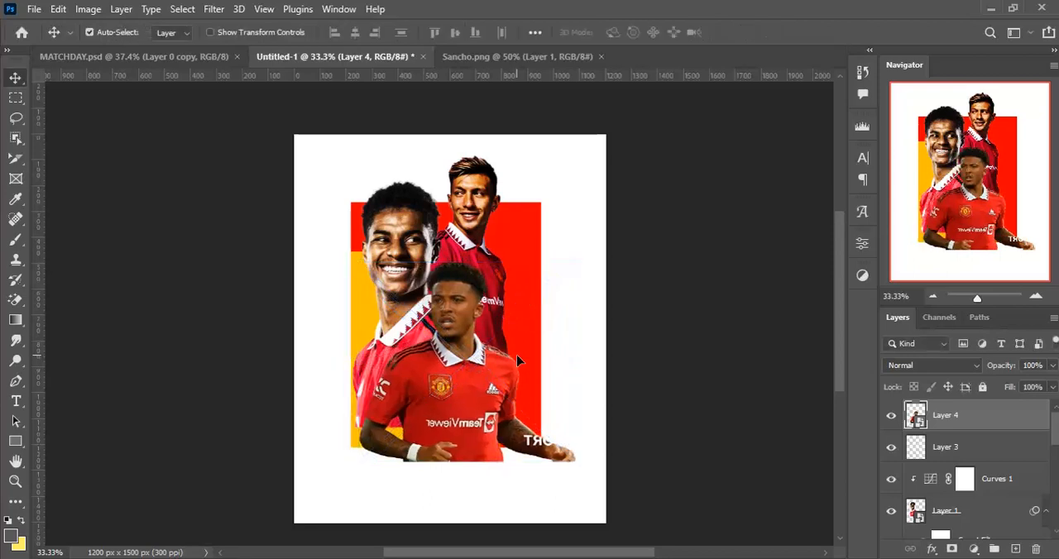
# - Move the flipped Sancho cutout so his head sits below Lisandro's face and his body overlaps the red block's right edge
pyautogui.click(515, 56)
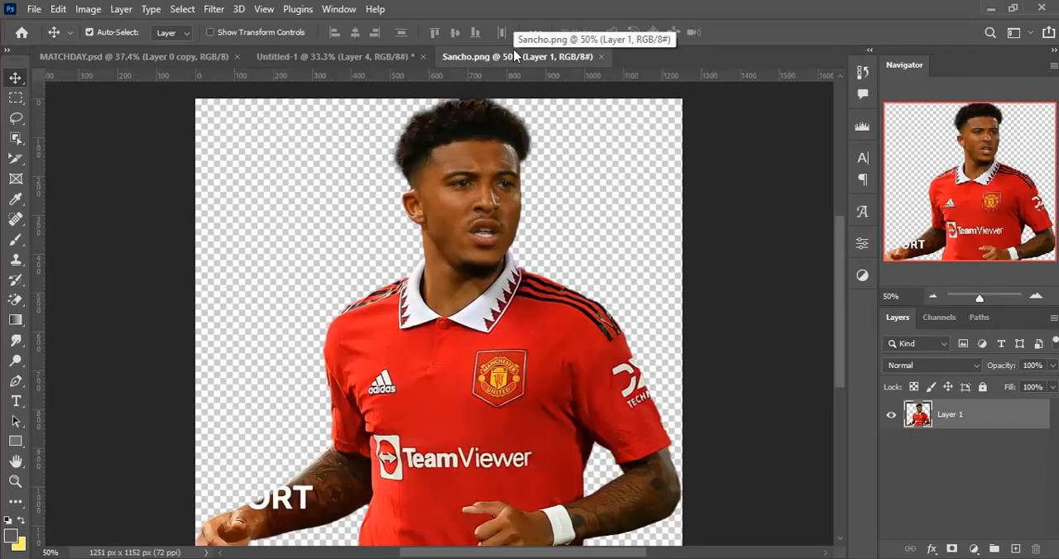
pyautogui.click(264, 59)
pyautogui.moveTo(464, 407)
pyautogui.mouseDown()
pyautogui.moveTo(485, 421)
pyautogui.moveTo(483, 413)
pyautogui.mouseUp()
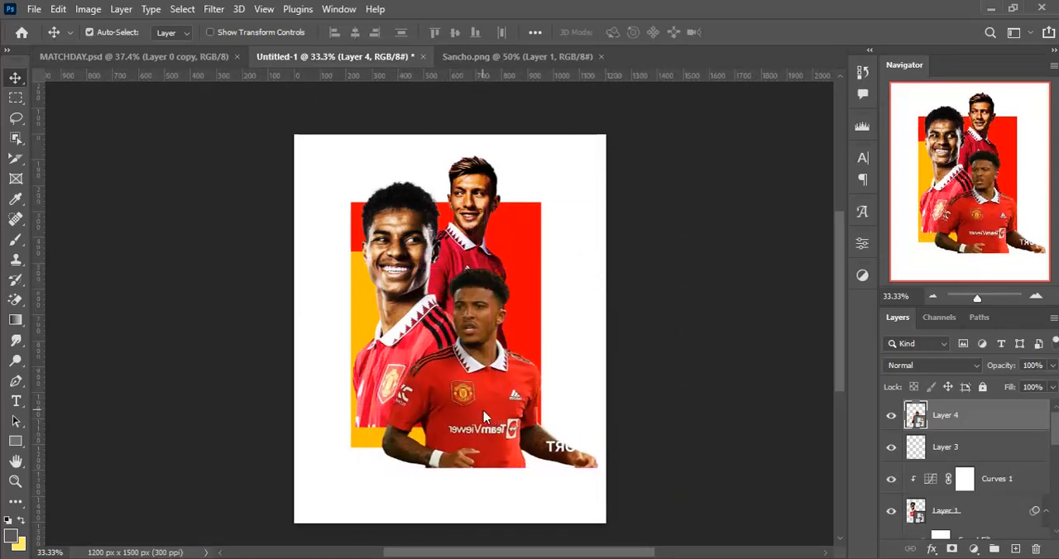
pyautogui.press('Right')
pyautogui.press('Right')
pyautogui.press('Right')
pyautogui.press('Right')
pyautogui.press('Right')
pyautogui.press('Right')
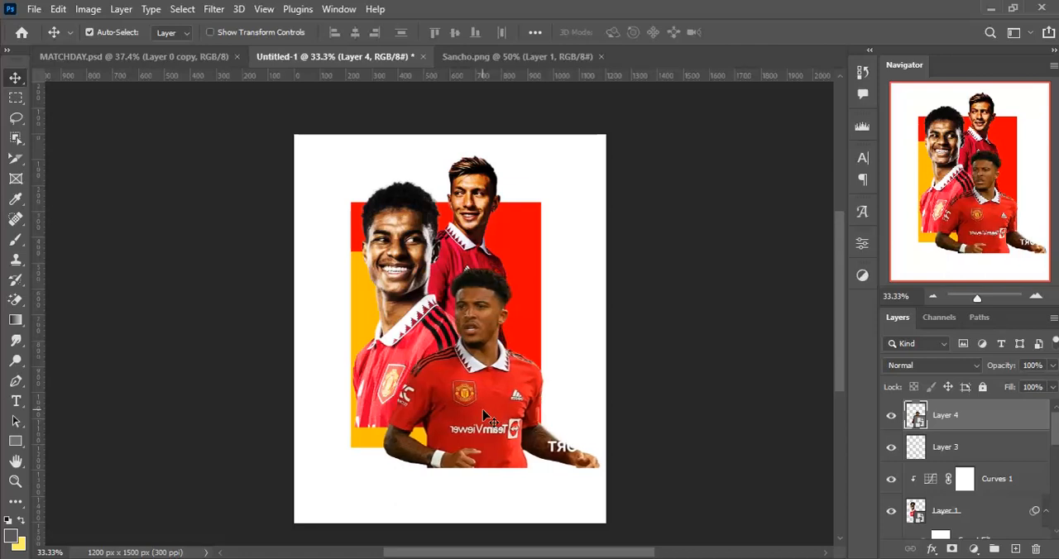
pyautogui.hotkey('ctrl', 'Up')
pyautogui.hotkey('ctrl', 'Up')
pyautogui.hotkey('ctrl', 'Up')
pyautogui.hotkey('ctrl', 'Up')
pyautogui.hotkey('ctrl', 'Up')
pyautogui.hotkey('ctrl', 'Up')
pyautogui.hotkey('ctrl', 'Up')
pyautogui.hotkey('ctrl', 'Up')
pyautogui.hotkey('ctrl', 'Up')
pyautogui.hotkey('ctrl', 'Up')
pyautogui.hotkey('ctrl', 'Up')
pyautogui.hotkey('ctrl', 'Up')
pyautogui.hotkey('ctrl', 'Up')
pyautogui.hotkey('ctrl', 'Up')
pyautogui.hotkey('ctrl', 'Up')
pyautogui.hotkey('ctrl', 'Up')
pyautogui.hotkey('ctrl', 'Up')
pyautogui.hotkey('ctrl', 'Up')
pyautogui.hotkey('ctrl', 'Up')
pyautogui.hotkey('ctrl', 'Up')
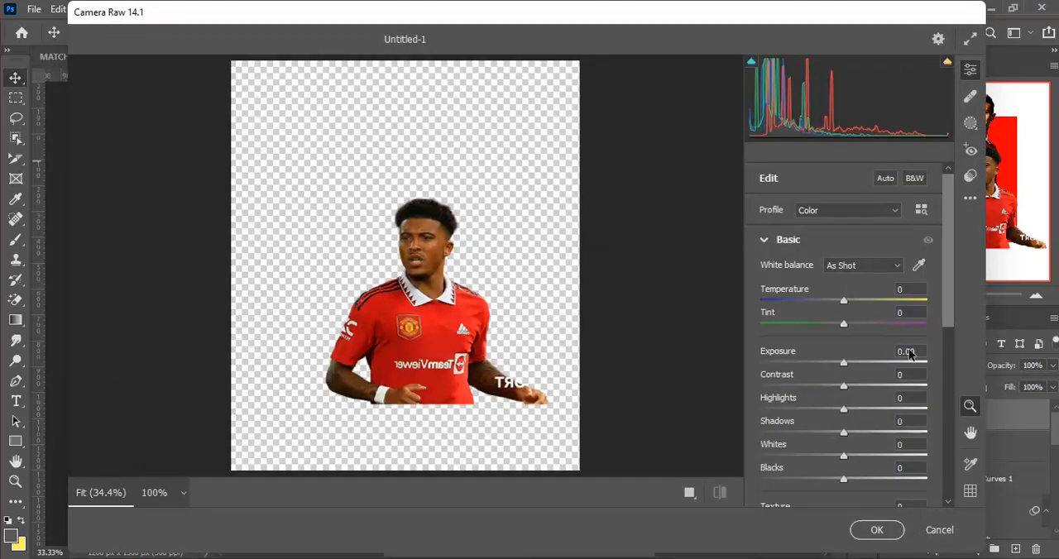
# - Apply a Camera Raw Filter to Sancho with Highlights -100, Whites +67, Blacks -21 and Clarity +100
pyautogui.scroll(-1, 950, 298)
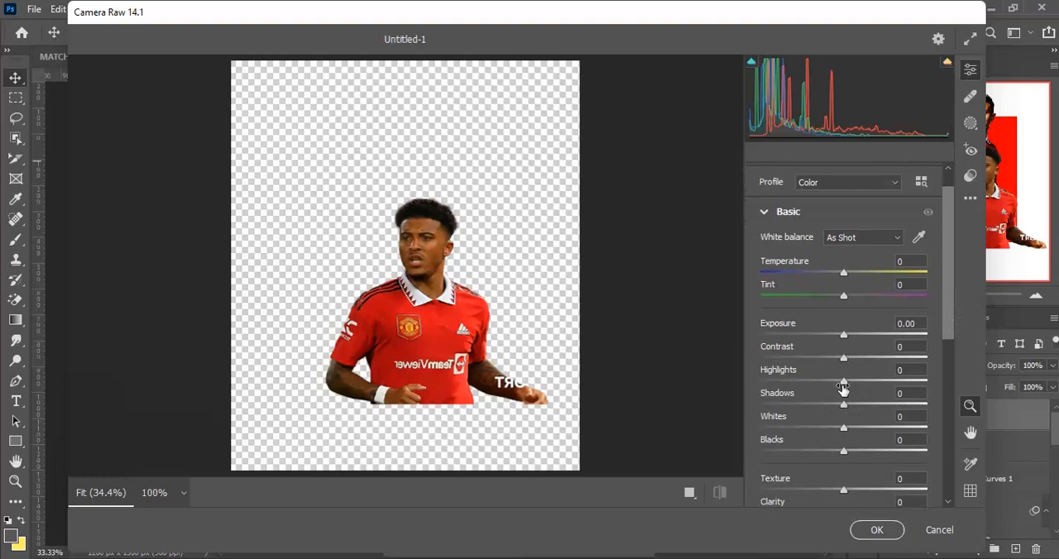
pyautogui.moveTo(843, 383); pyautogui.dragTo(759, 378)
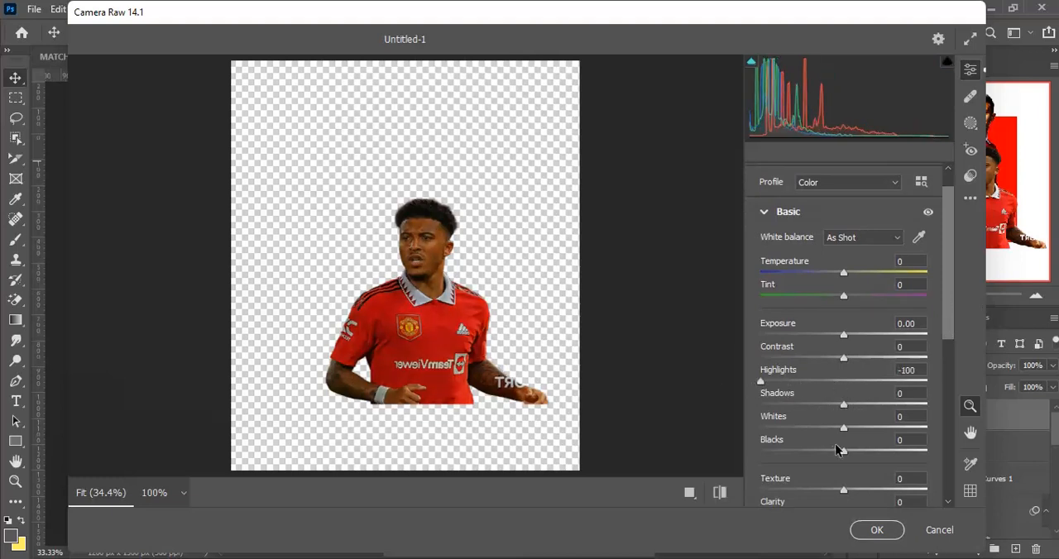
pyautogui.moveTo(843, 427); pyautogui.dragTo(902, 428)
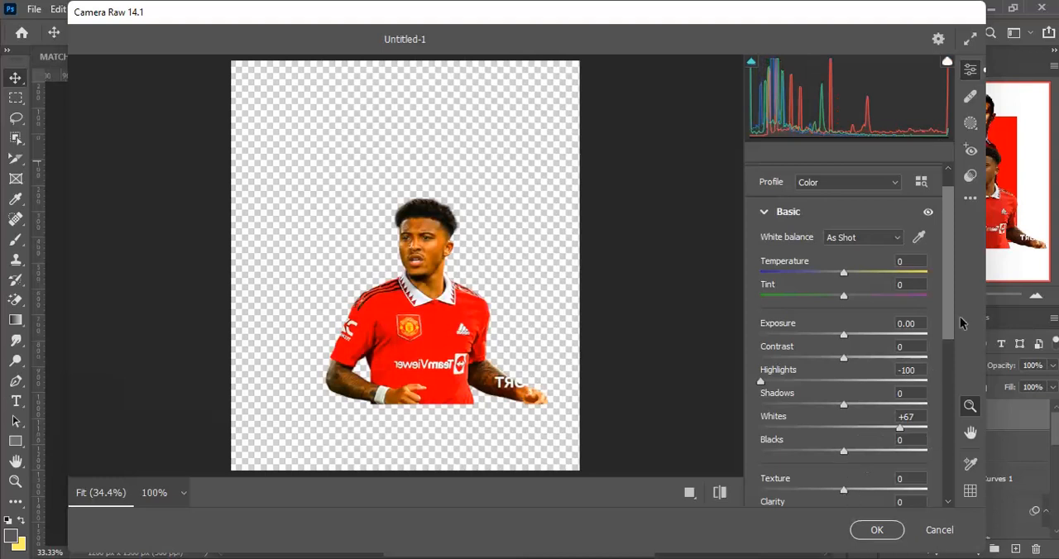
pyautogui.moveTo(947, 330); pyautogui.dragTo(937, 388)
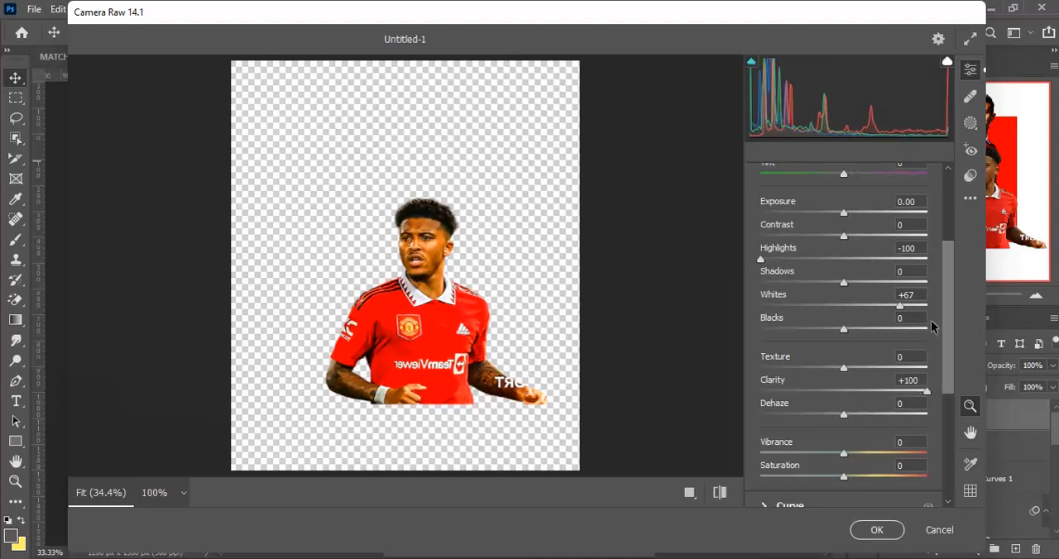
pyautogui.scroll(2, 947, 315)
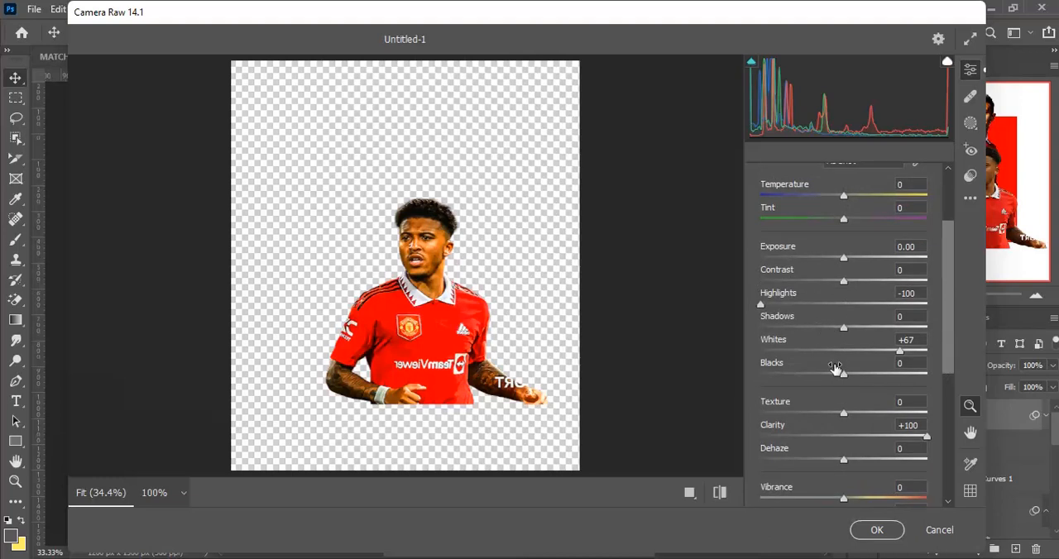
pyautogui.moveTo(843, 371)
pyautogui.mouseDown()
pyautogui.moveTo(881, 370)
pyautogui.moveTo(826, 371)
pyautogui.mouseUp()
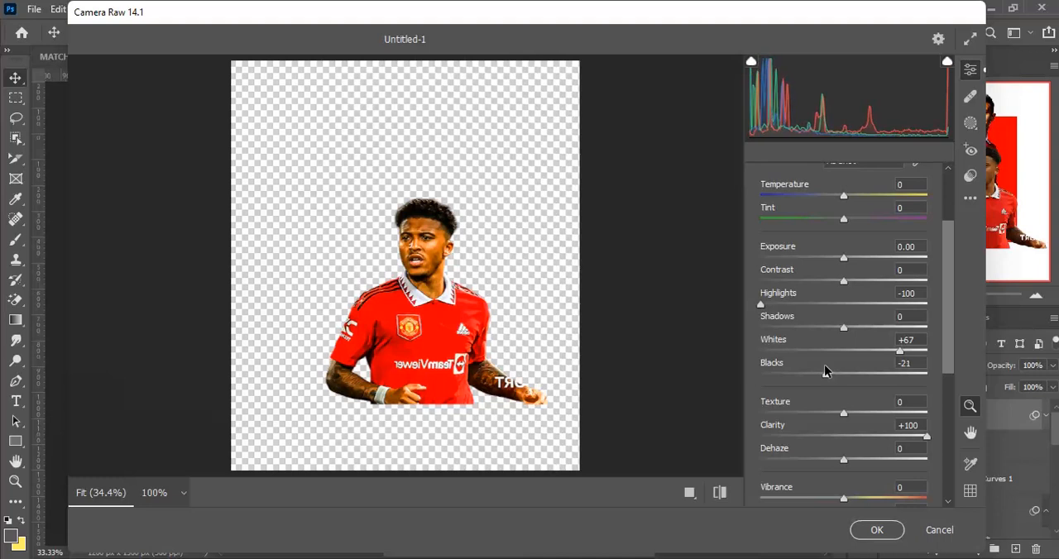
pyautogui.click(880, 539)
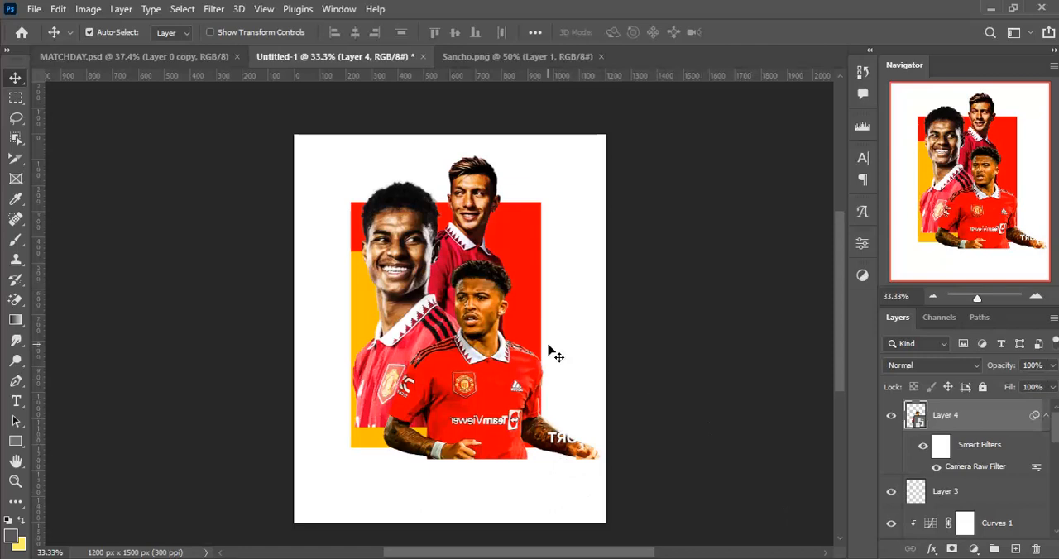
# - Select the full area of the red and yellow blocks and mask the Sancho layer to that rectangle
pyautogui.press('m')
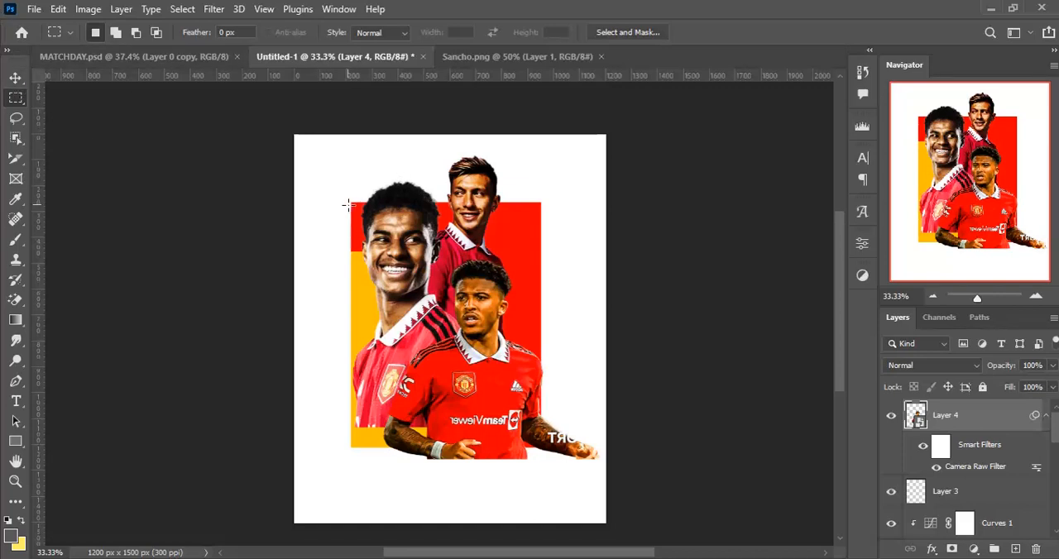
pyautogui.moveTo(350, 201); pyautogui.dragTo(540, 447)
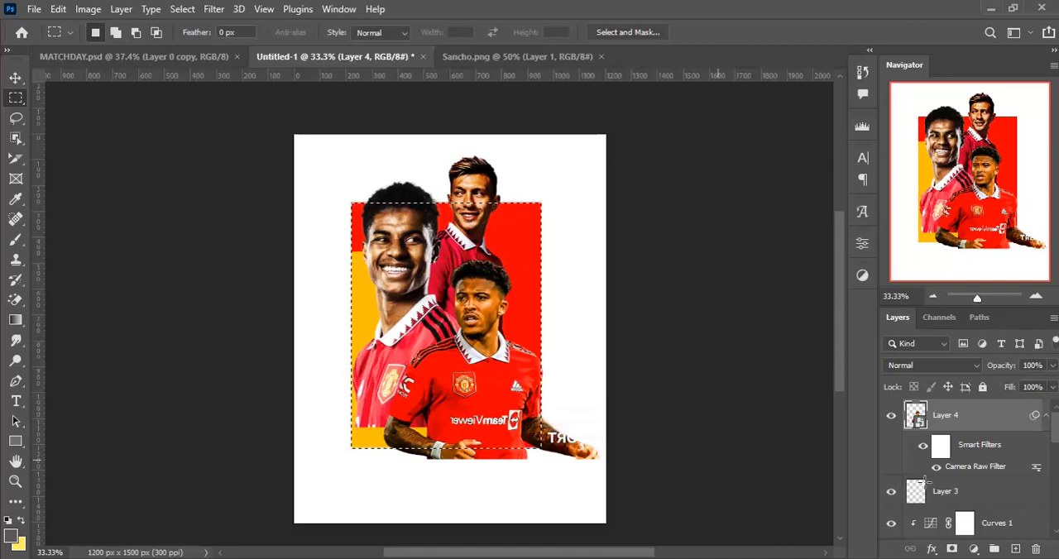
pyautogui.click(952, 550)
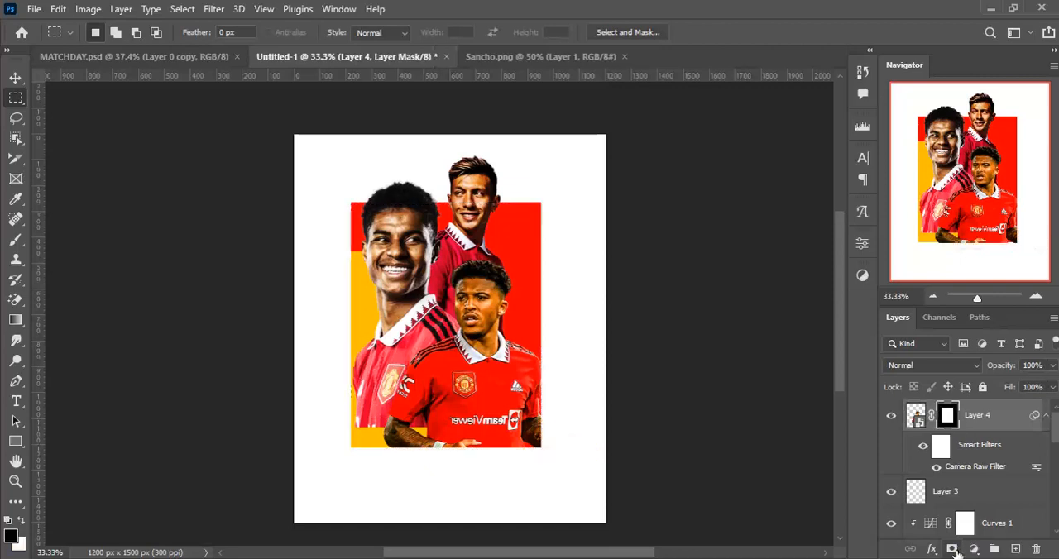
# - Paint white on Sancho's layer mask with a 148 px soft brush to restore his clipped shoulder at the red block's edge
pyautogui.hotkey('ctrl', '+')
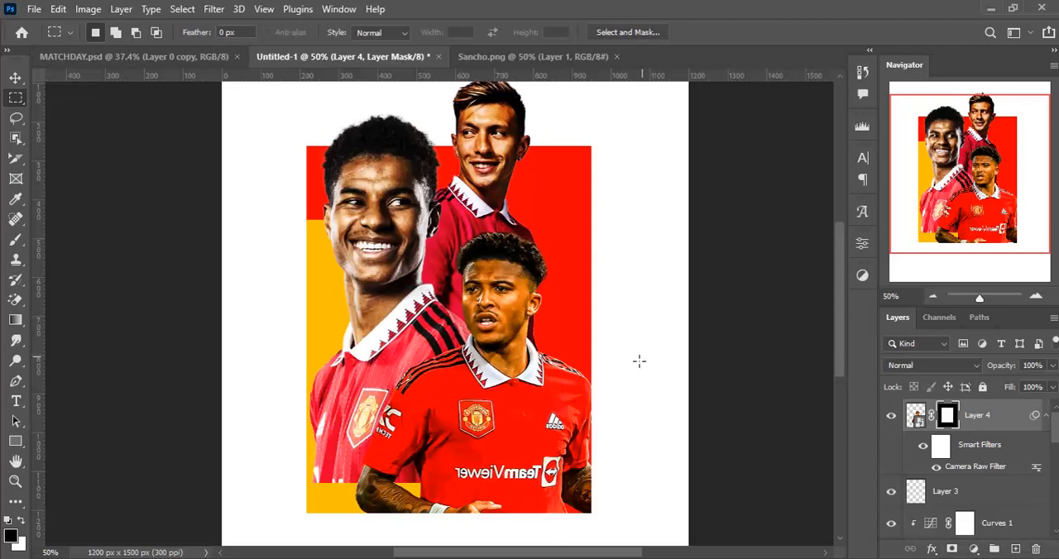
pyautogui.press('b')
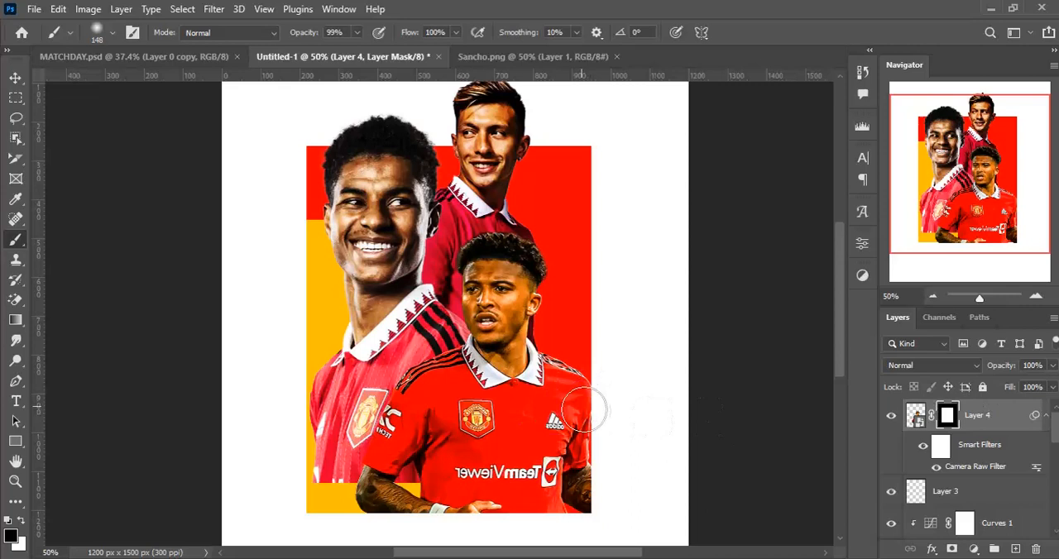
pyautogui.press('x')
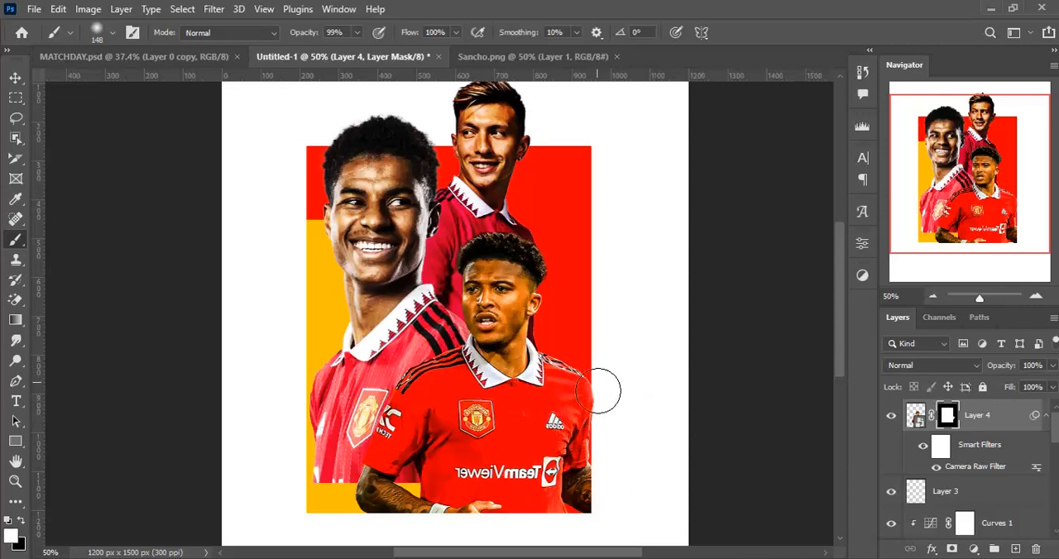
pyautogui.moveTo(588, 392)
pyautogui.mouseDown()
pyautogui.moveTo(520, 375)
pyautogui.moveTo(521, 356)
pyautogui.moveTo(555, 340)
pyautogui.mouseUp()
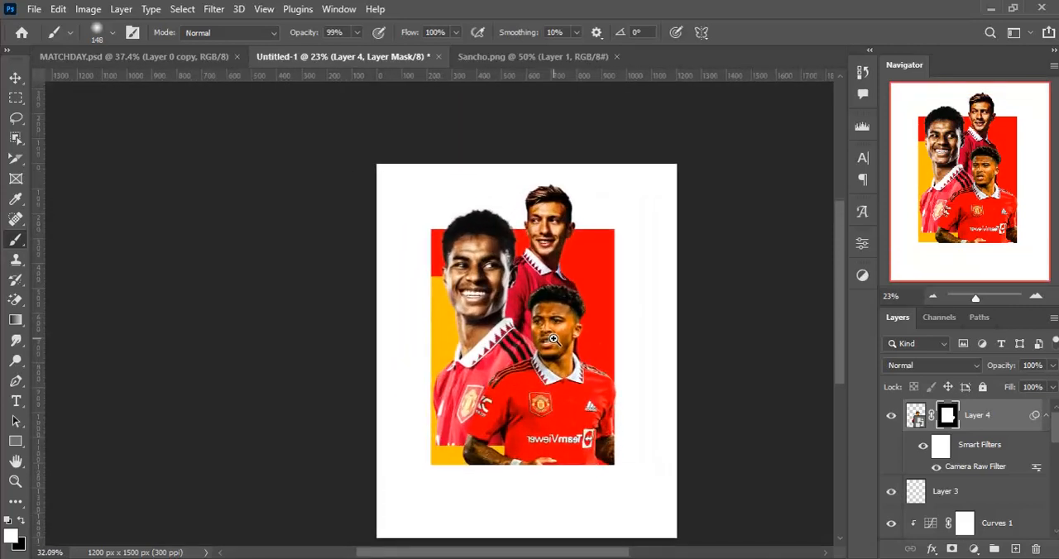
pyautogui.moveTo(556, 374); pyautogui.dragTo(537, 361)
pyautogui.press('v')
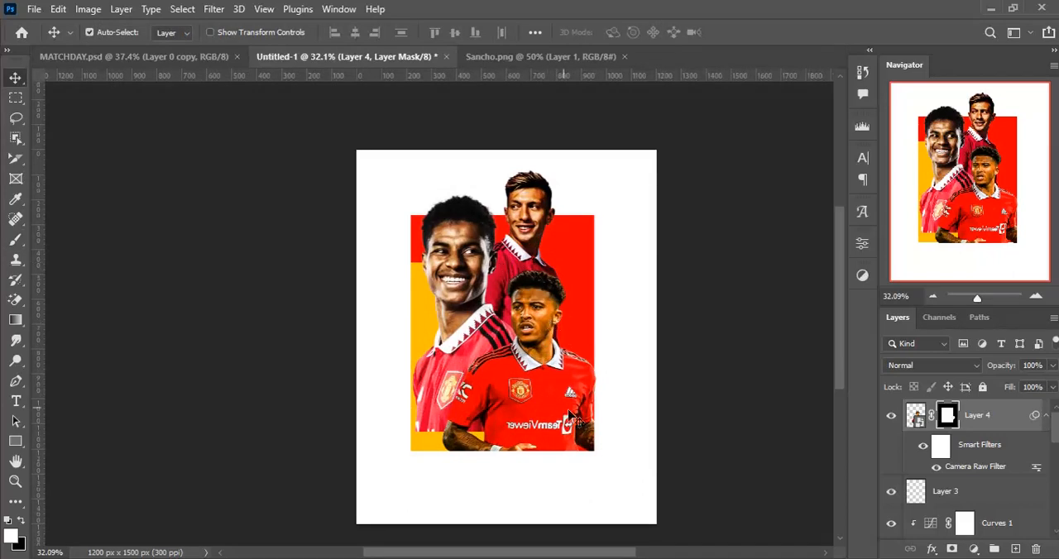
# - Add a Hue/Saturation adjustment clipped to the Sancho layer and set its Hue to -10
pyautogui.click(981, 555)
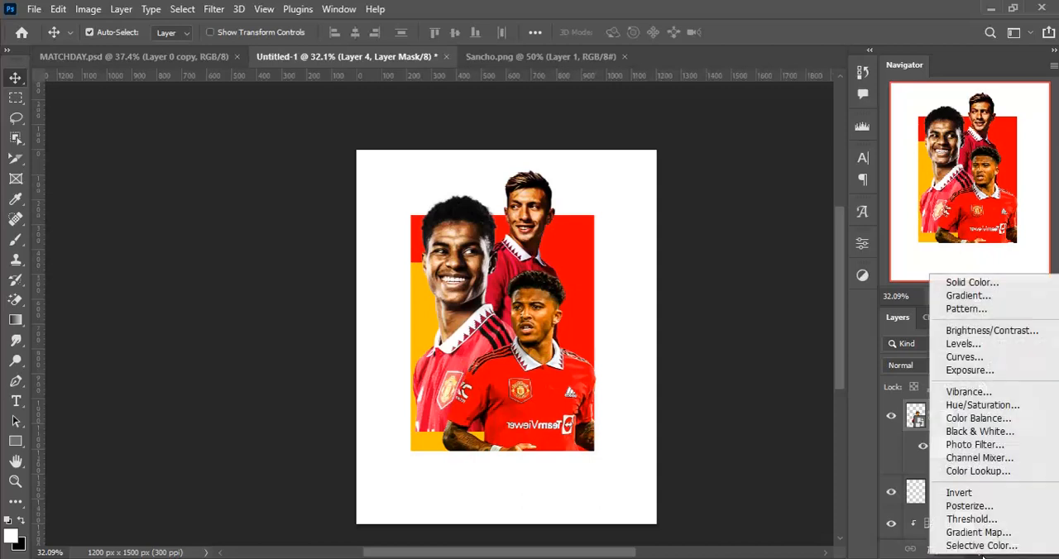
pyautogui.click(1012, 406)
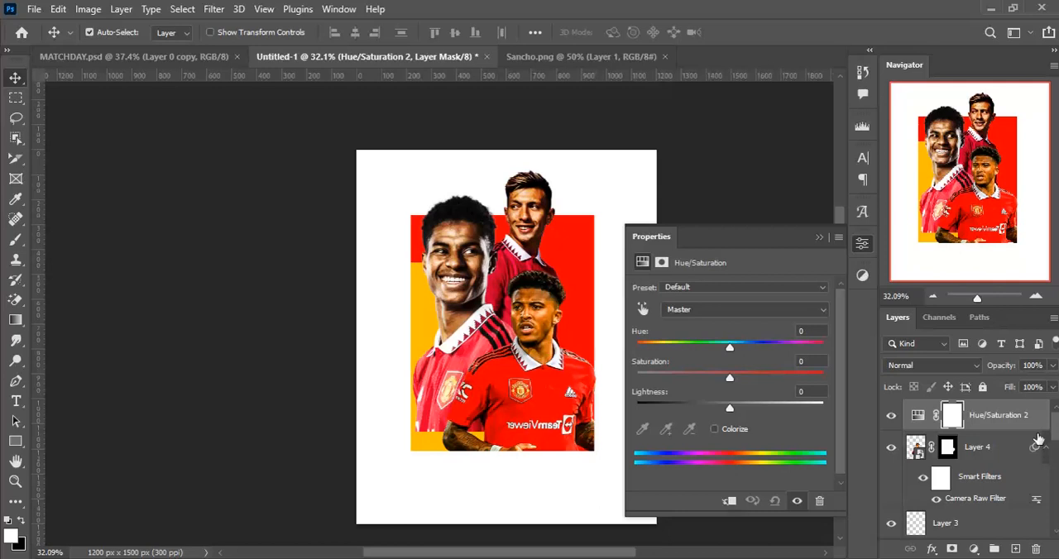
pyautogui.hotkey('ctrl', 'alt', 'g')
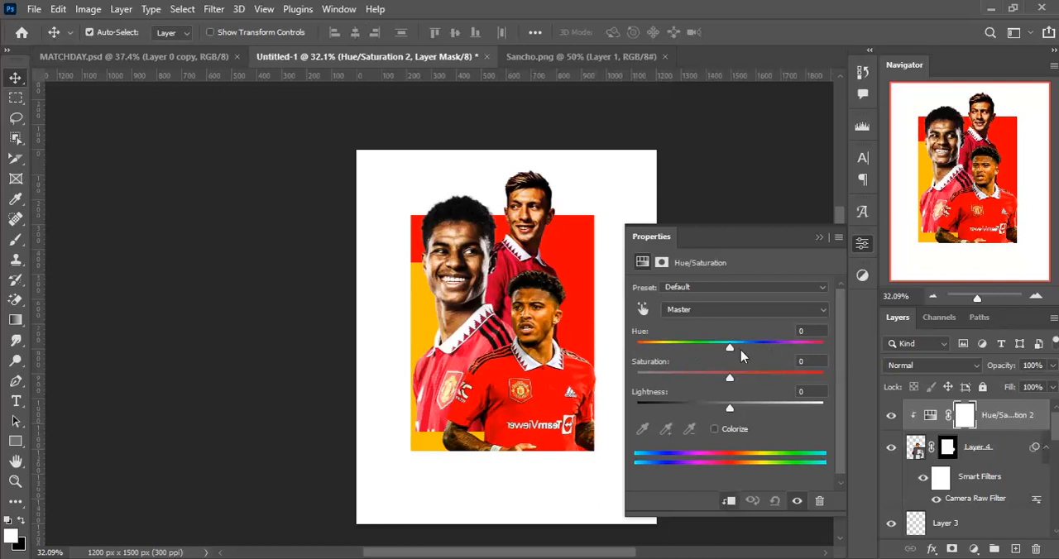
pyautogui.moveTo(729, 350)
pyautogui.mouseDown()
pyautogui.moveTo(742, 344)
pyautogui.moveTo(723, 347)
pyautogui.mouseUp()
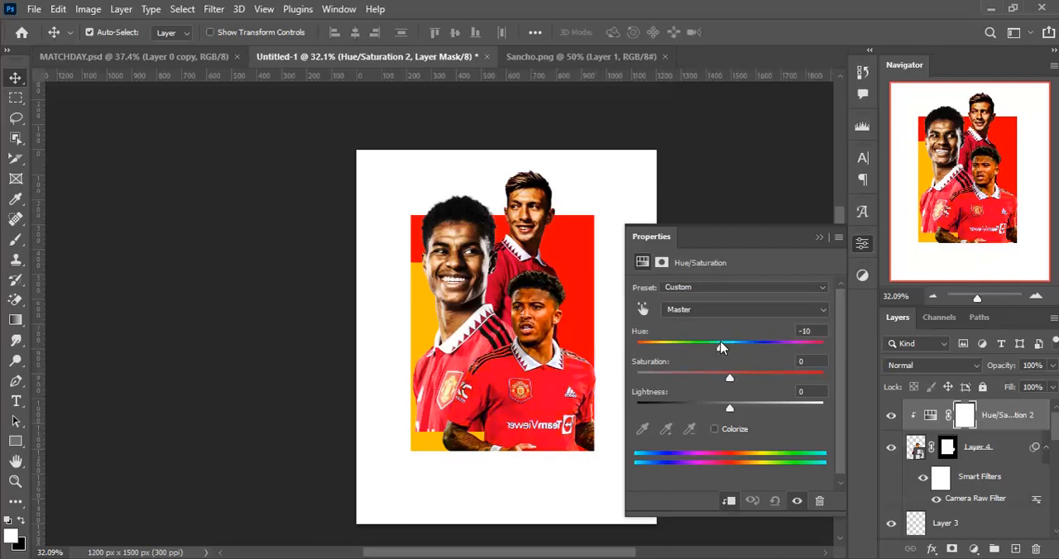
pyautogui.click(817, 239)
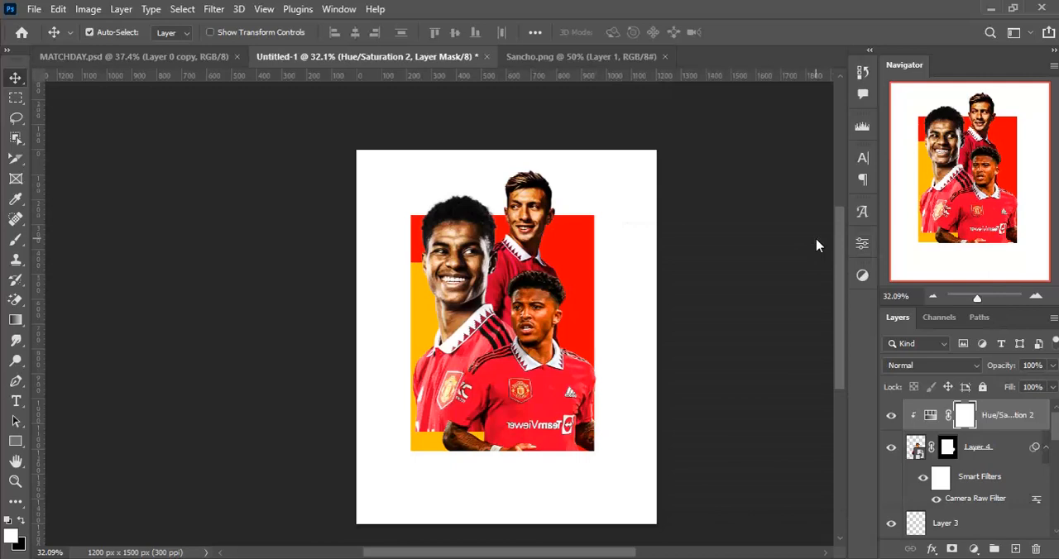
# - Paint black on the Hue/Saturation mask over Sancho's face with a 148 px soft brush to keep the hue shift off his skin
pyautogui.hotkey('ctrl', '-')
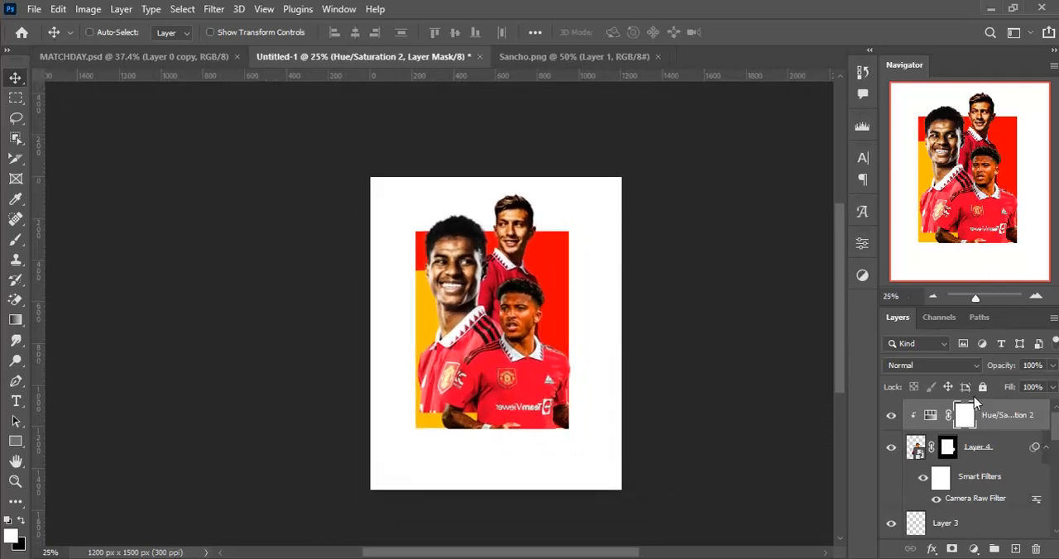
pyautogui.hotkey('ctrl', '+')
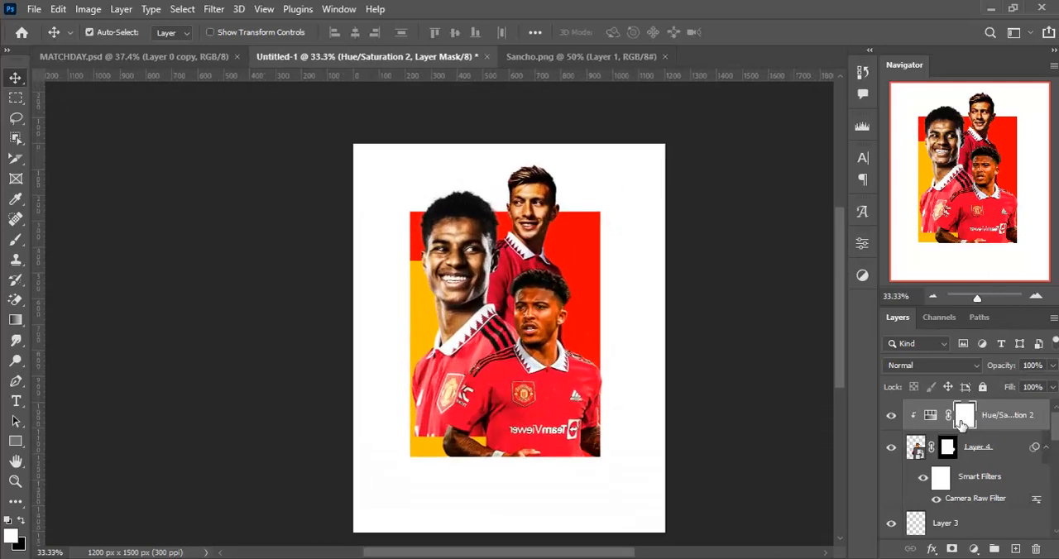
pyautogui.press('b')
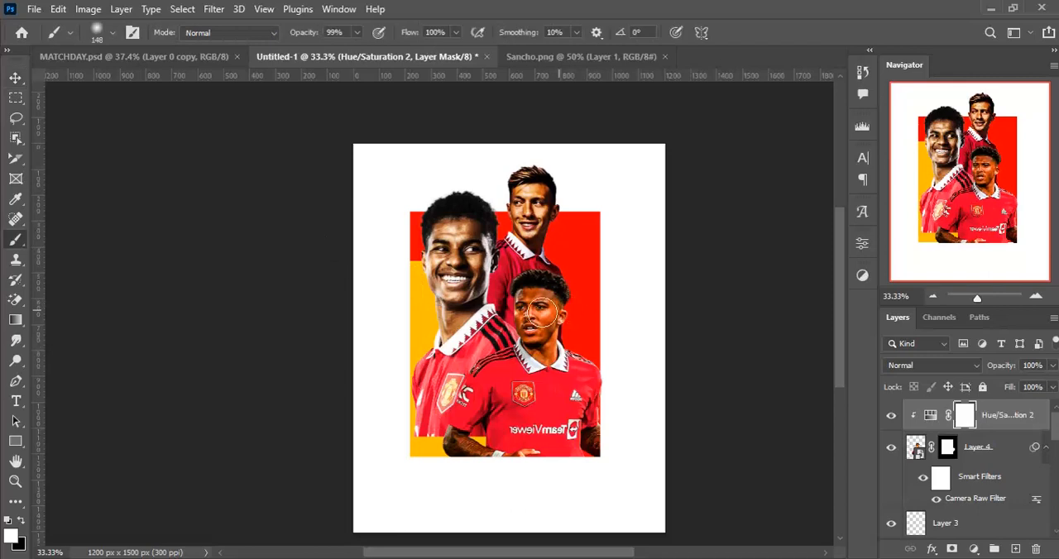
pyautogui.press('x')
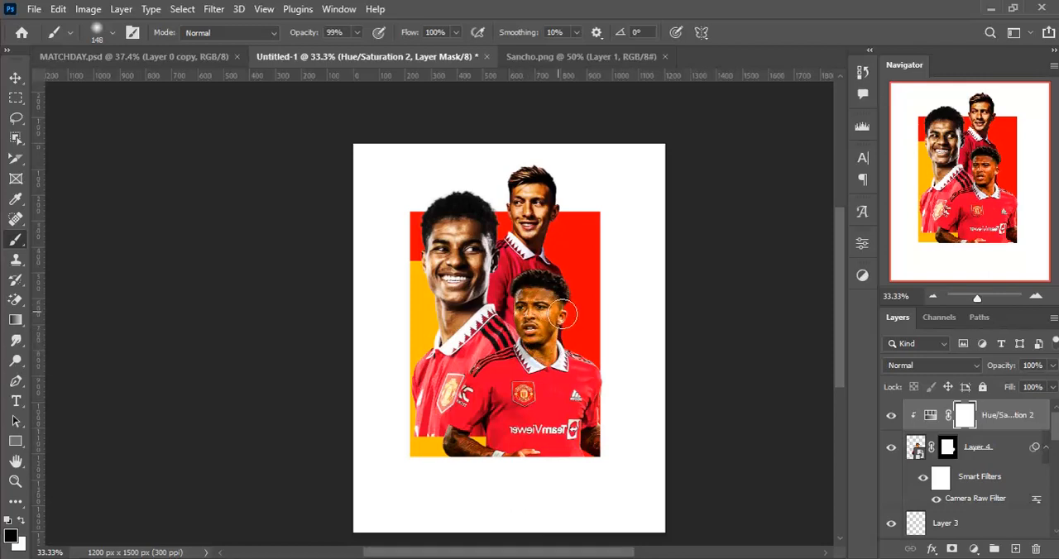
pyautogui.moveTo(554, 329)
pyautogui.mouseDown()
pyautogui.moveTo(542, 344)
pyautogui.moveTo(528, 326)
pyautogui.moveTo(534, 299)
pyautogui.mouseUp()
pyautogui.press('v')
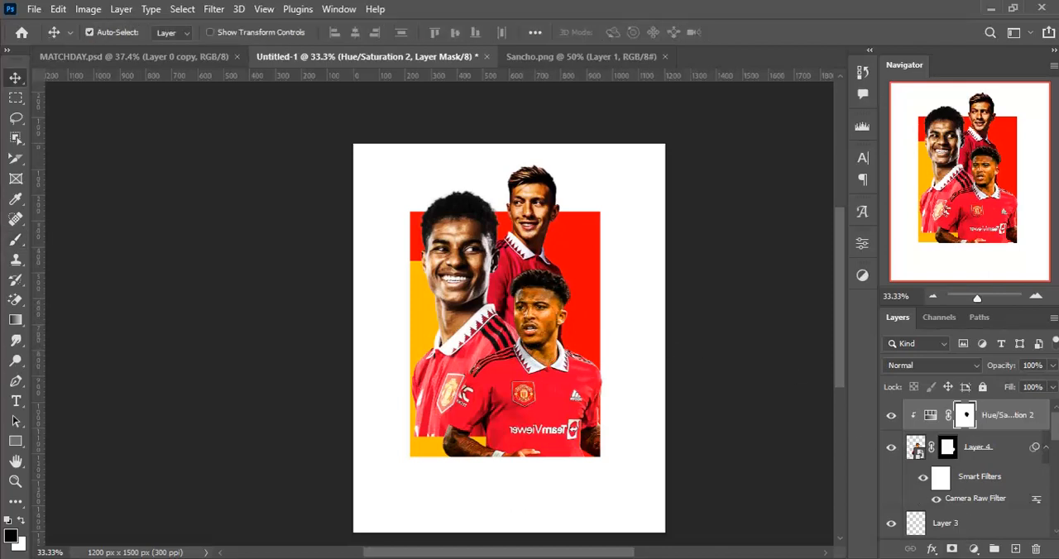
# - Add a Vibrance adjustment clipped to Sancho and set Vibrance to -21
pyautogui.click(977, 551)
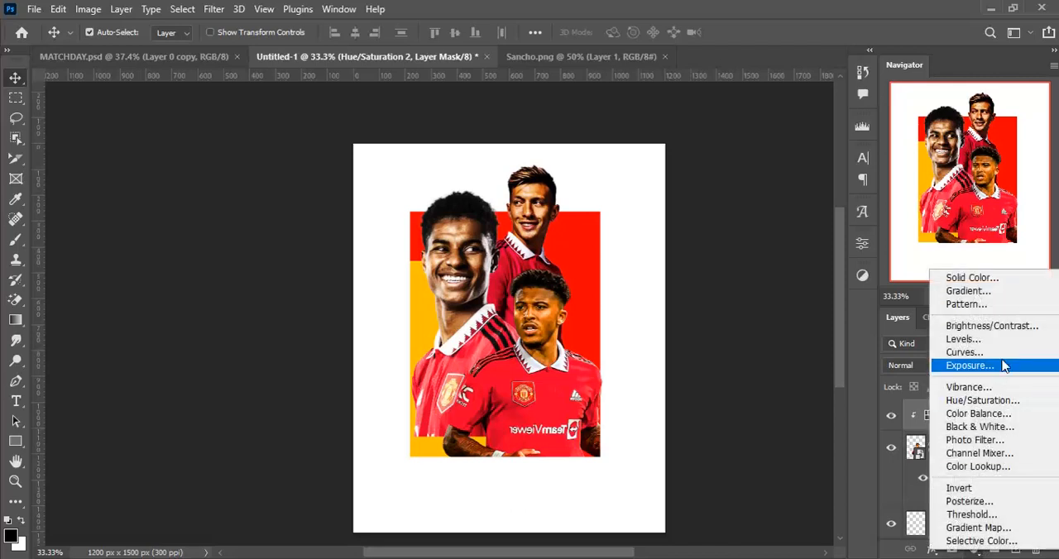
pyautogui.click(999, 391)
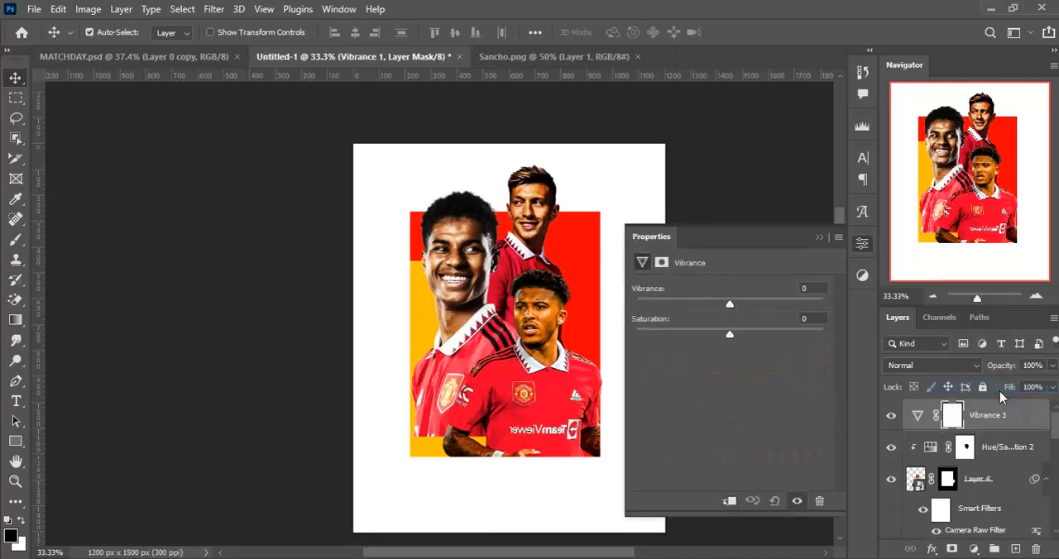
pyautogui.hotkey('ctrl', 'alt', 'g')
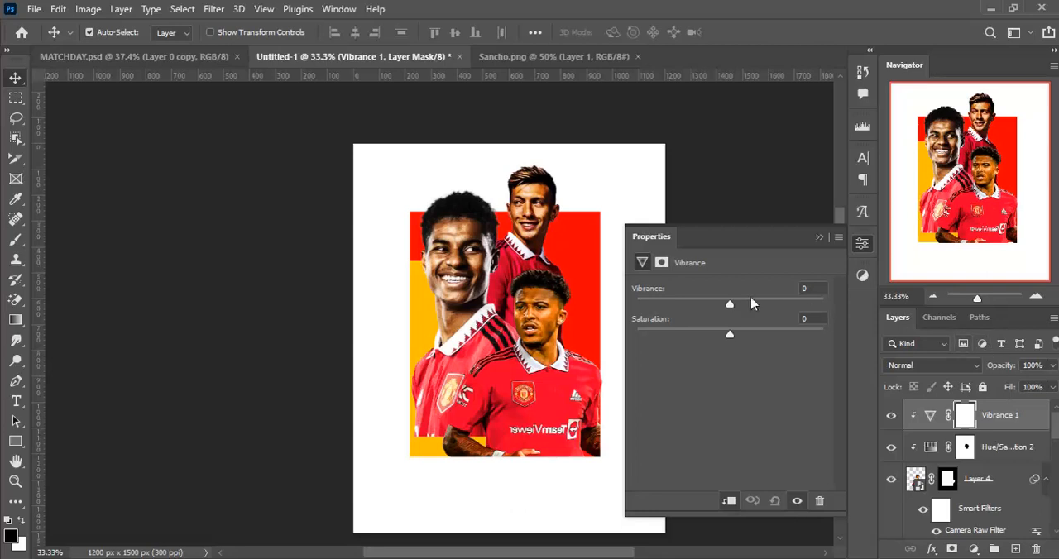
pyautogui.moveTo(731, 307); pyautogui.dragTo(720, 307)
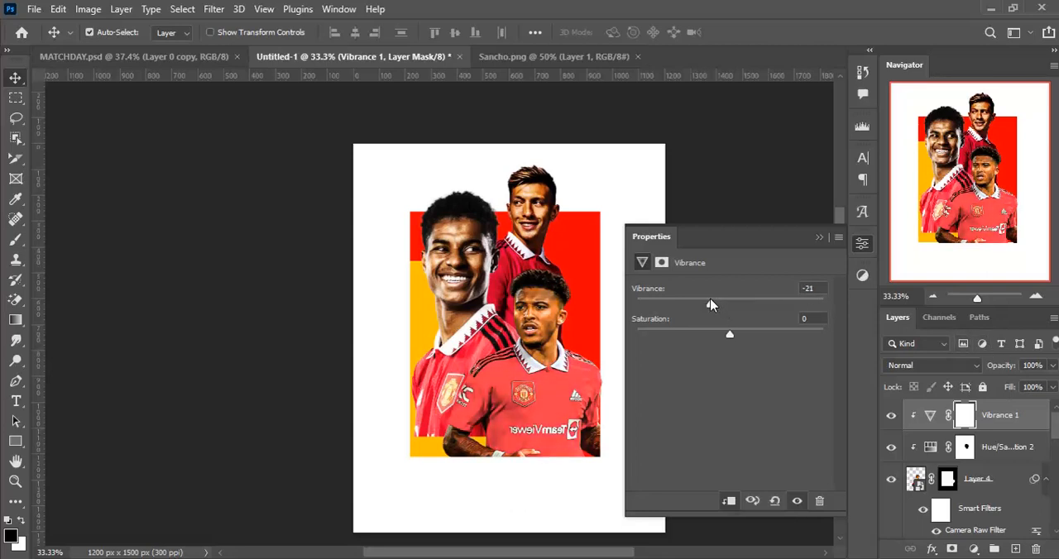
pyautogui.click(819, 237)
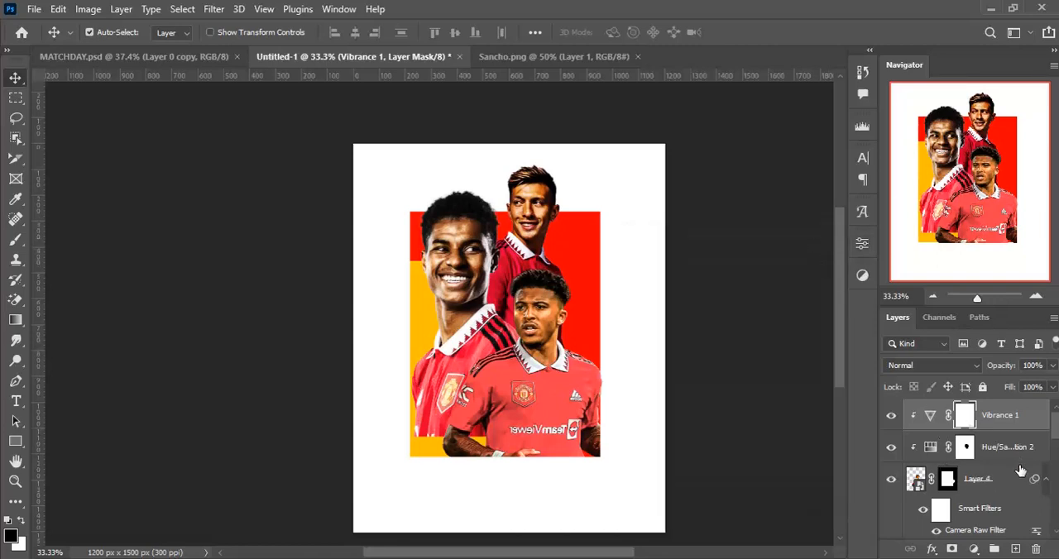
# - Add a Curves adjustment clipped to Sancho and shape a contrast S-curve with lowered shadows and slightly raised midtones
pyautogui.click(975, 549)
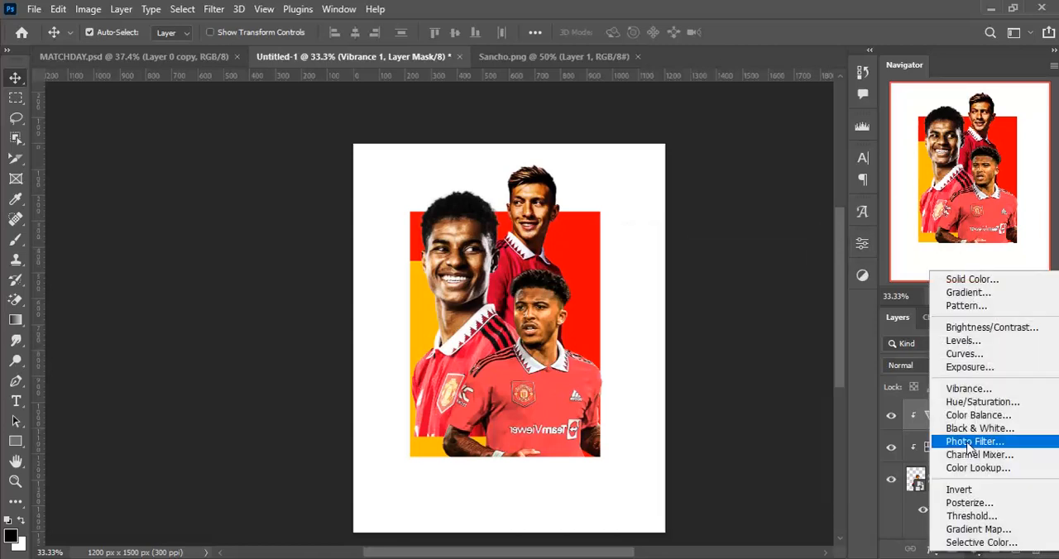
pyautogui.click(984, 354)
pyautogui.hotkey('ctrl', 'alt', 'g')
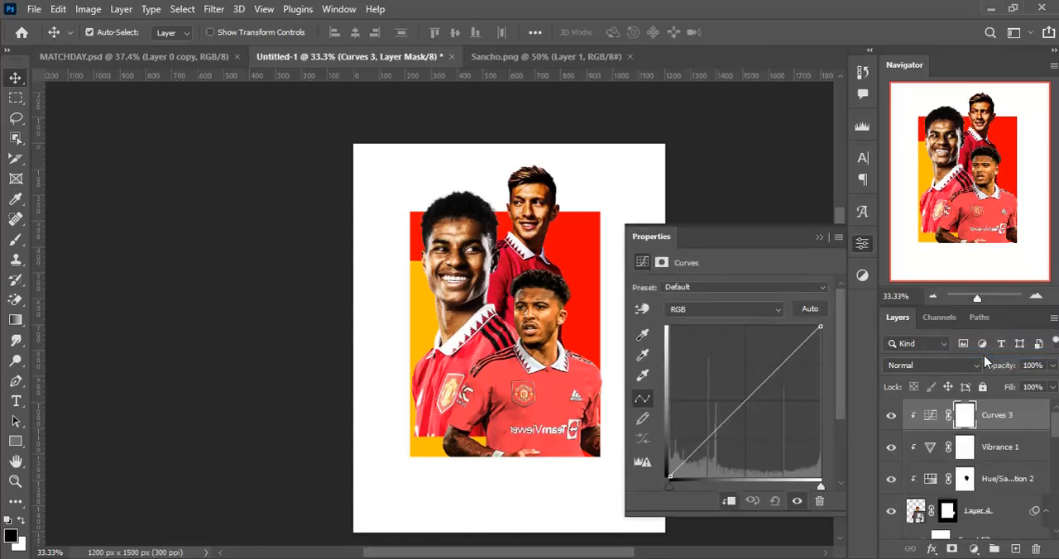
pyautogui.click(745, 401)
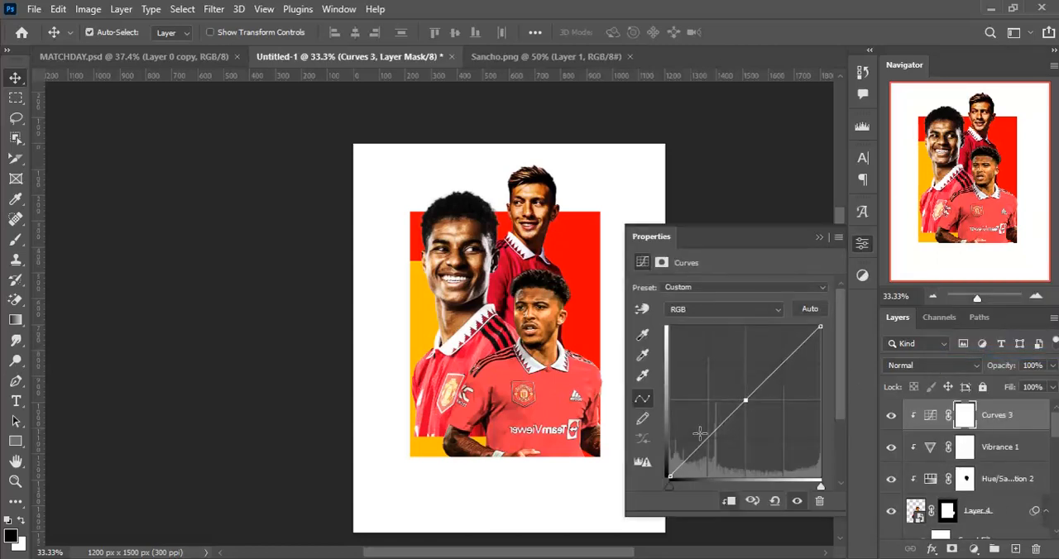
pyautogui.moveTo(707, 439); pyautogui.dragTo(713, 446)
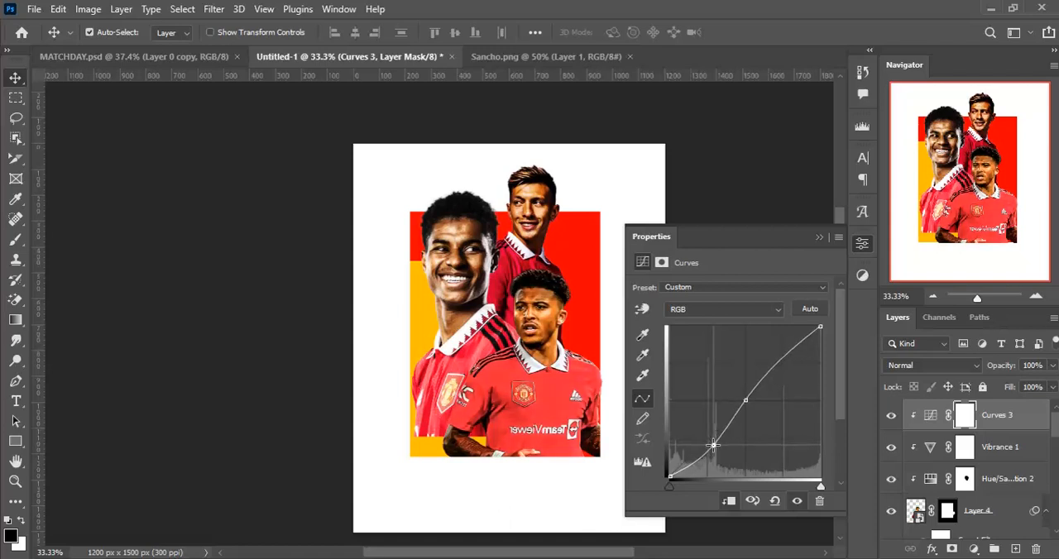
pyautogui.moveTo(747, 400); pyautogui.dragTo(743, 398)
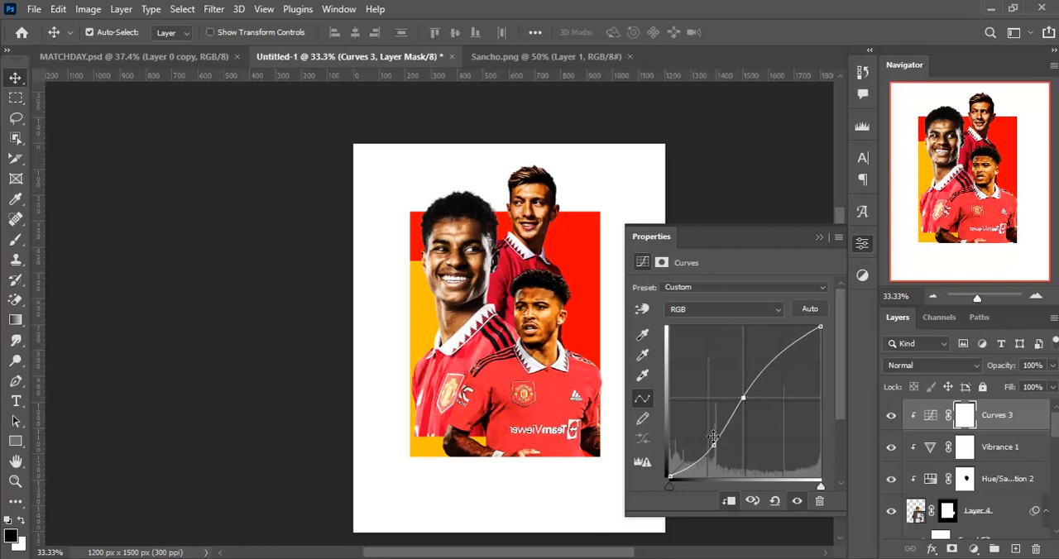
pyautogui.click(819, 238)
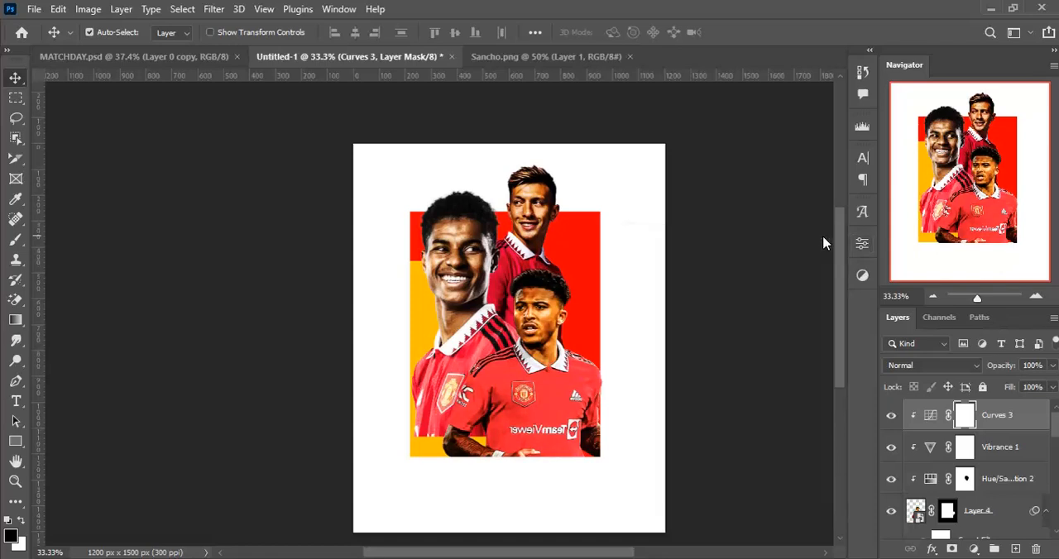
# - Add a Color Balance adjustment clipped to Sancho and shift its midtones toward blue and cyan
pyautogui.click(974, 549)
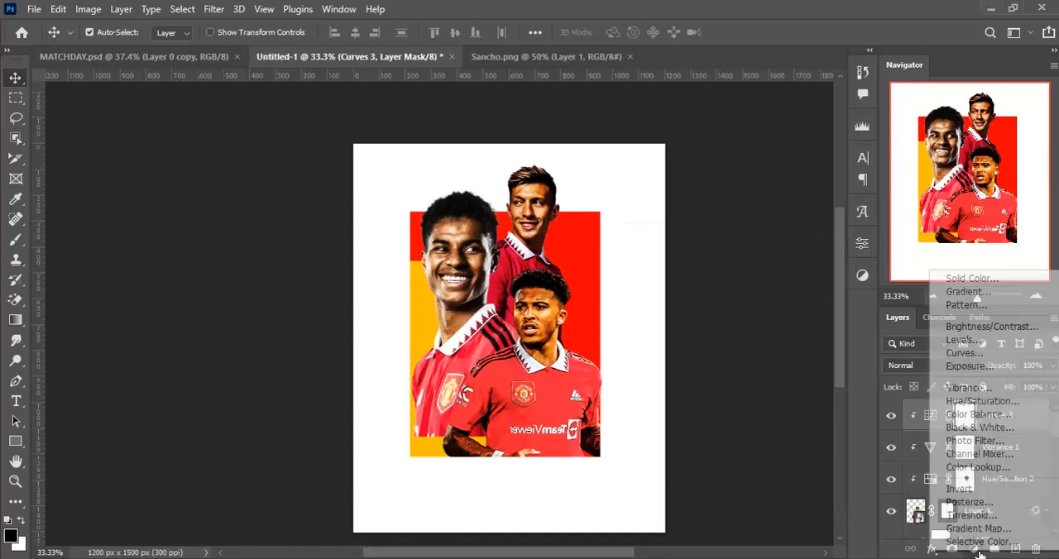
pyautogui.click(989, 415)
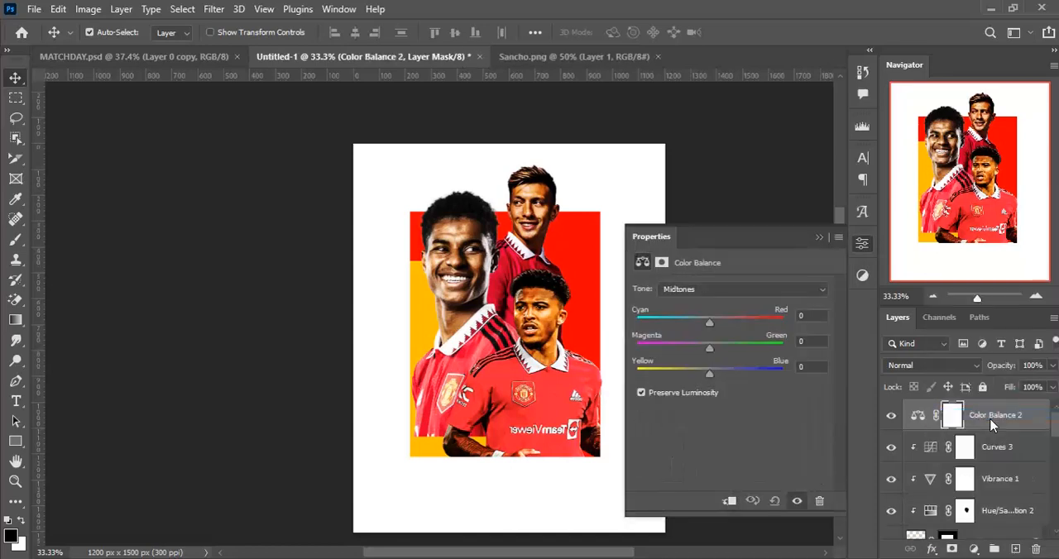
pyautogui.hotkey('ctrl', 'alt', 'g')
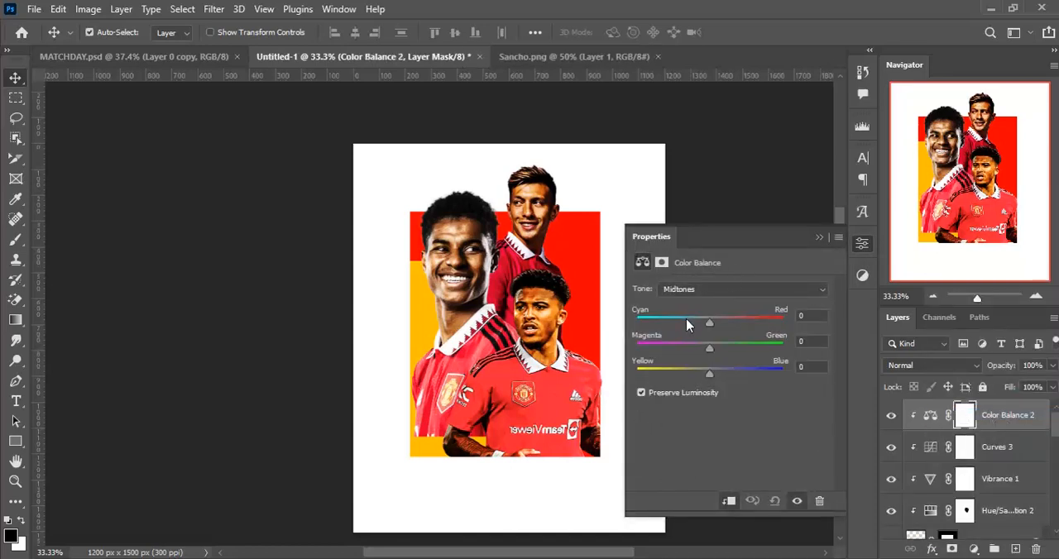
pyautogui.moveTo(702, 374); pyautogui.dragTo(725, 378)
pyautogui.moveTo(714, 323); pyautogui.dragTo(693, 324)
pyautogui.click(818, 238)
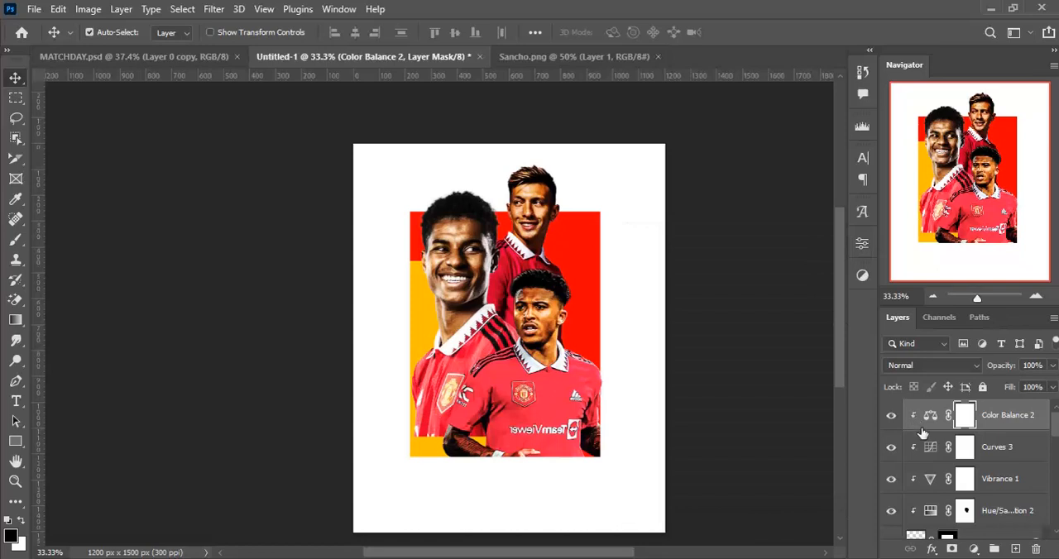
# - Invert the Color Balance mask to black and paint white over Sancho's face with a soft brush so only his face is adjusted
pyautogui.hotkey('ctrl', 'i')
pyautogui.hotkey('ctrl', '+')
pyautogui.press('b')
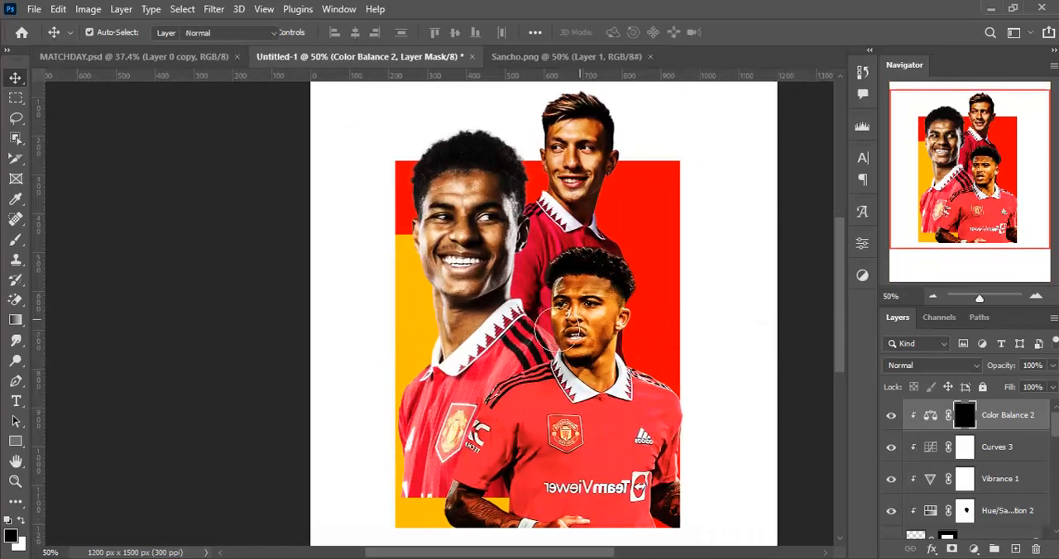
pyautogui.press('x')
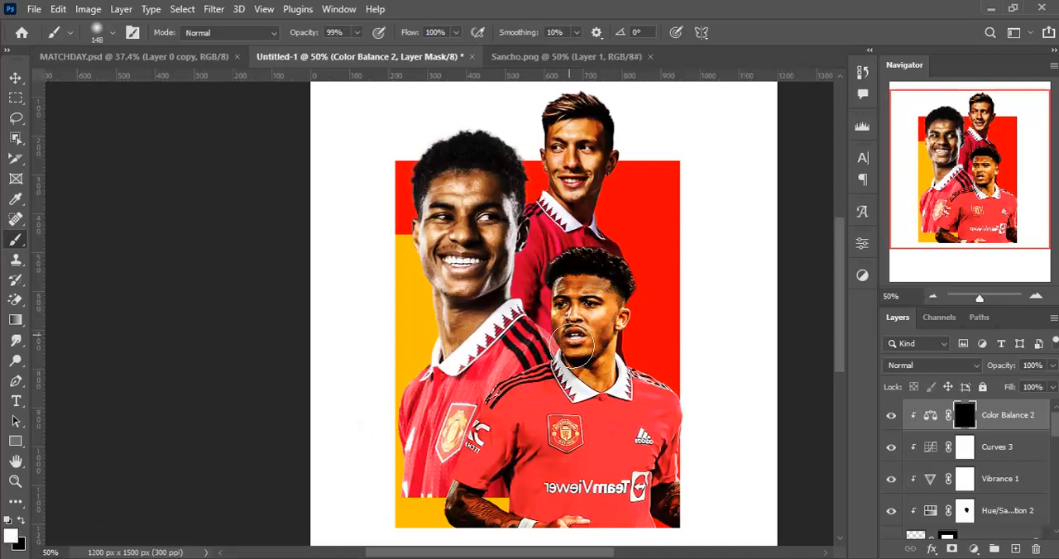
pyautogui.moveTo(593, 360); pyautogui.dragTo(593, 359)
pyautogui.moveTo(602, 352); pyautogui.dragTo(591, 352)
pyautogui.scroll(-3, 610, 310)
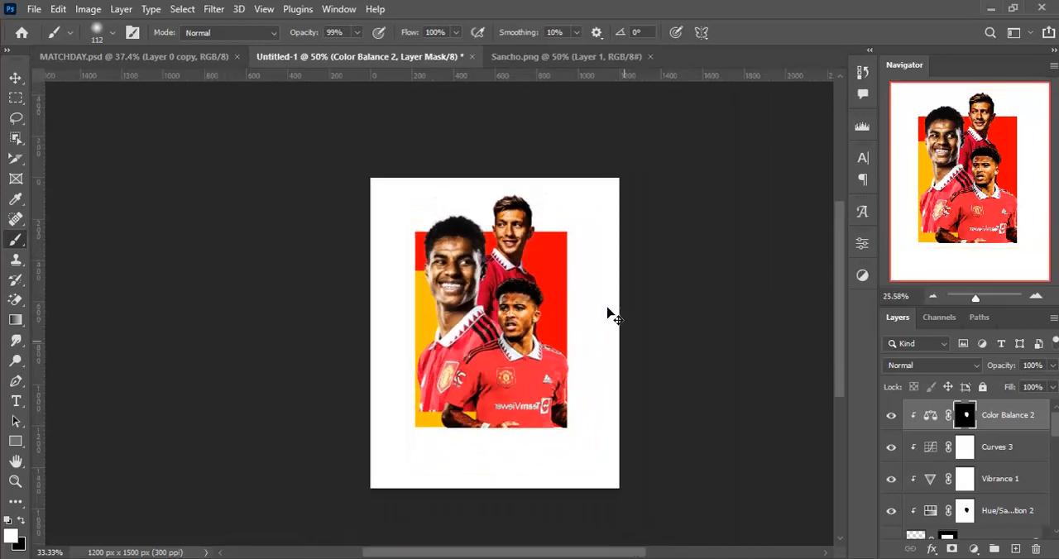
pyautogui.scroll(1, 610, 313)
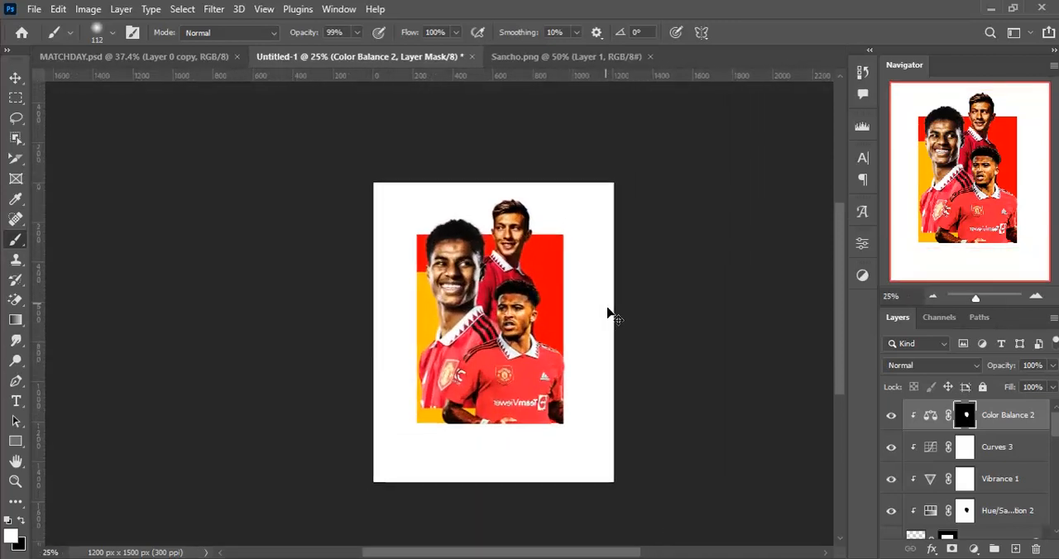
pyautogui.scroll(1, 608, 312)
pyautogui.press('v')
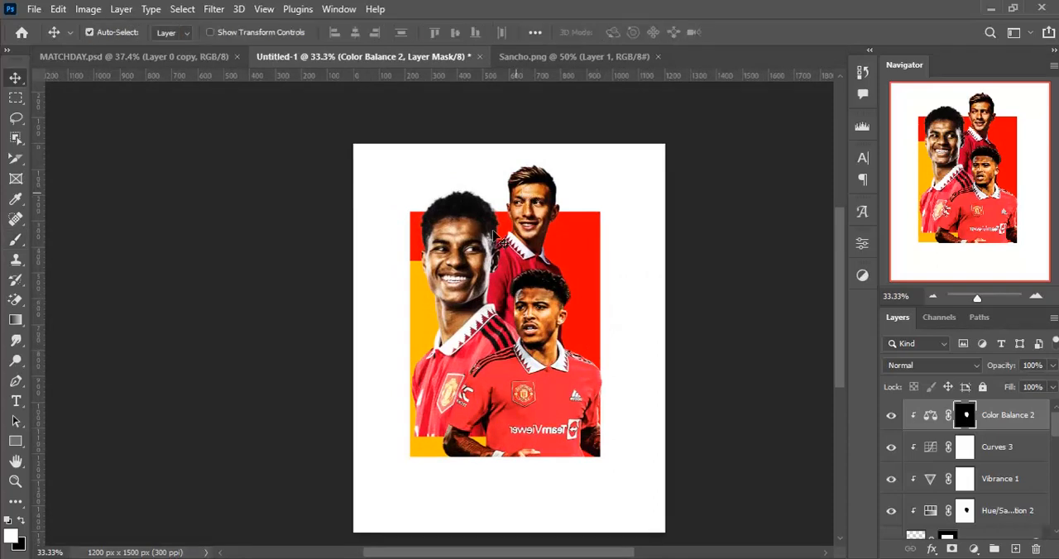
# - Select Rashford's layer with its clipped Curves 1 and nudge them down until his shirt reaches the blocks' bottom edge
pyautogui.scroll(-1, 571, 269)
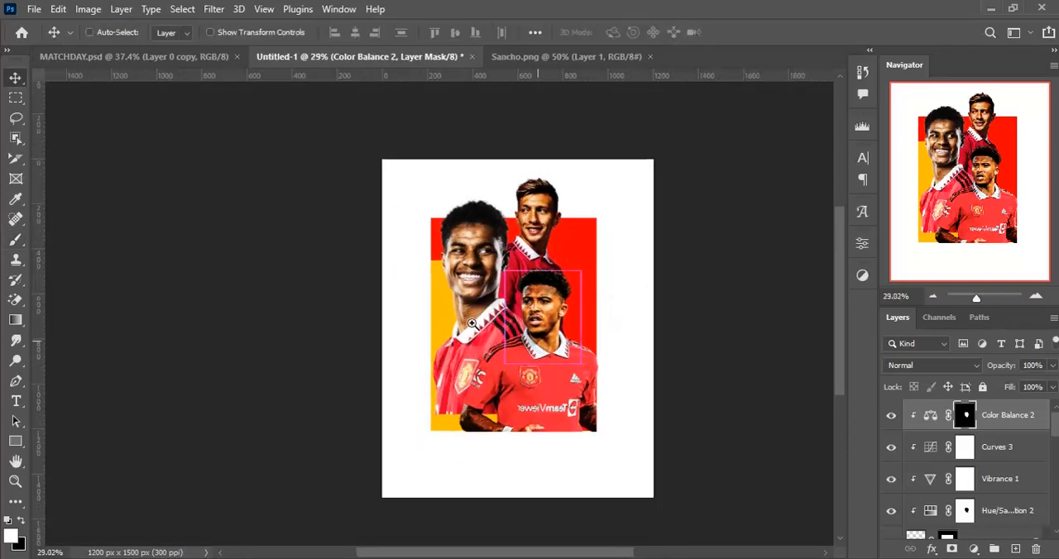
pyautogui.keyDown('ctrl'); pyautogui.click(480, 291); pyautogui.keyUp('ctrl')
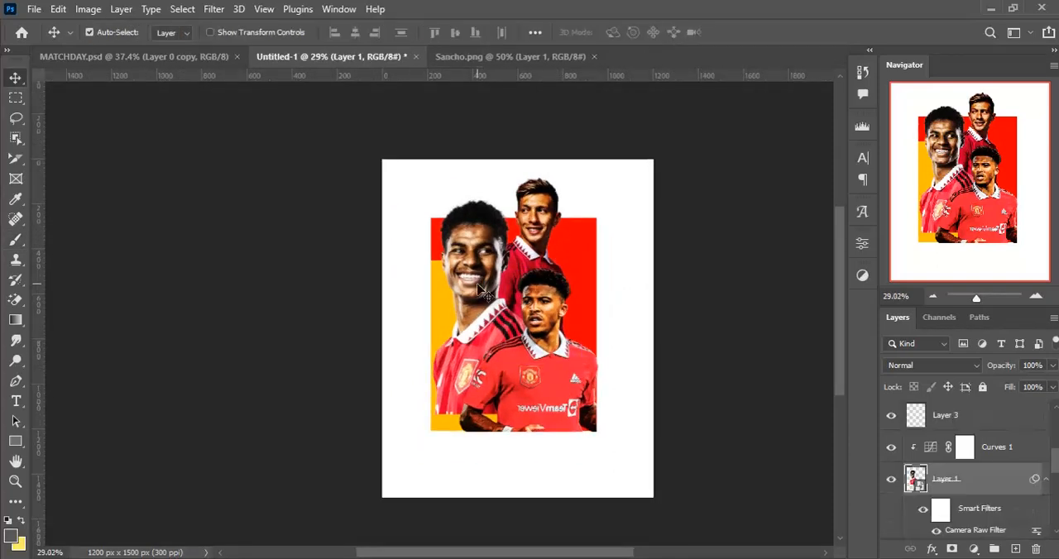
pyautogui.keyDown('ctrl'); pyautogui.click(1034, 454); pyautogui.keyUp('ctrl')
pyautogui.hotkey('shift', 'Down')
pyautogui.hotkey('shift', 'Down')
pyautogui.hotkey('shift', 'Down')
pyautogui.hotkey('shift', 'Down')
pyautogui.hotkey('shift', 'Down')
pyautogui.hotkey('shift', 'Down')
pyautogui.hotkey('shift', 'Down')
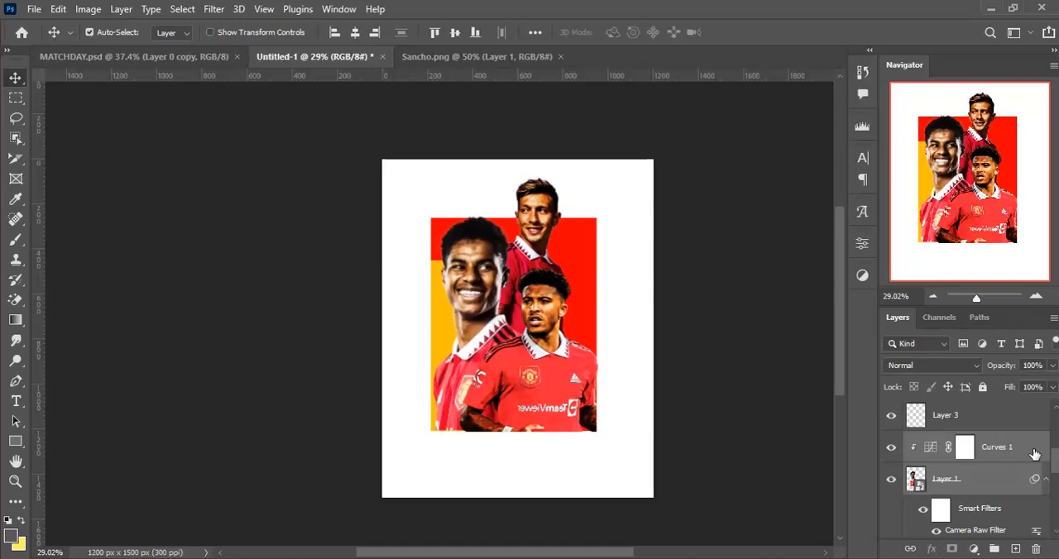
pyautogui.scroll(3, 1034, 439)
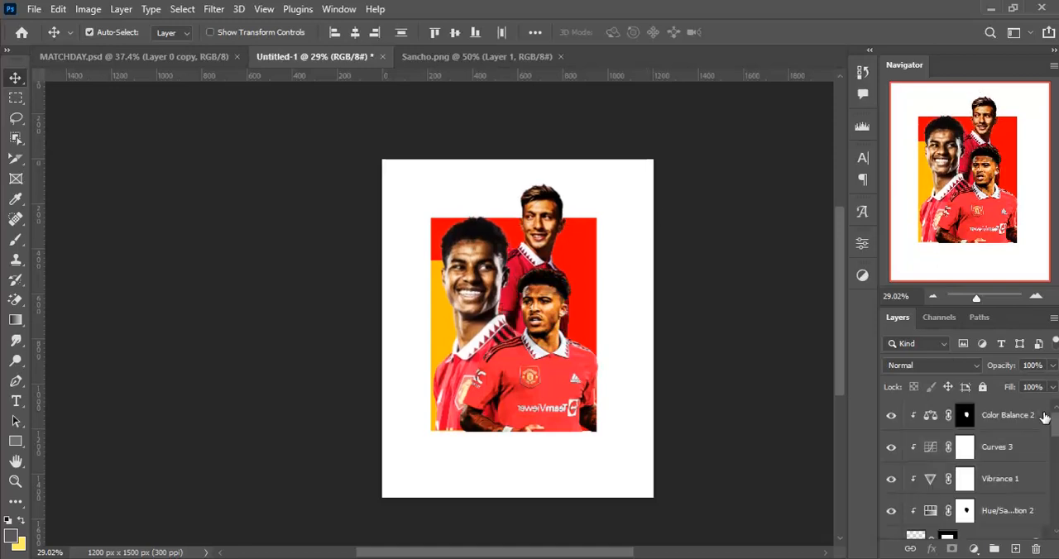
# - Create a new empty layer above Sancho's Color Balance adjustment at the top of the layer stack
pyautogui.click(1044, 416)
pyautogui.hotkey('ctrl', 'shift', 'n')
pyautogui.press('Return')
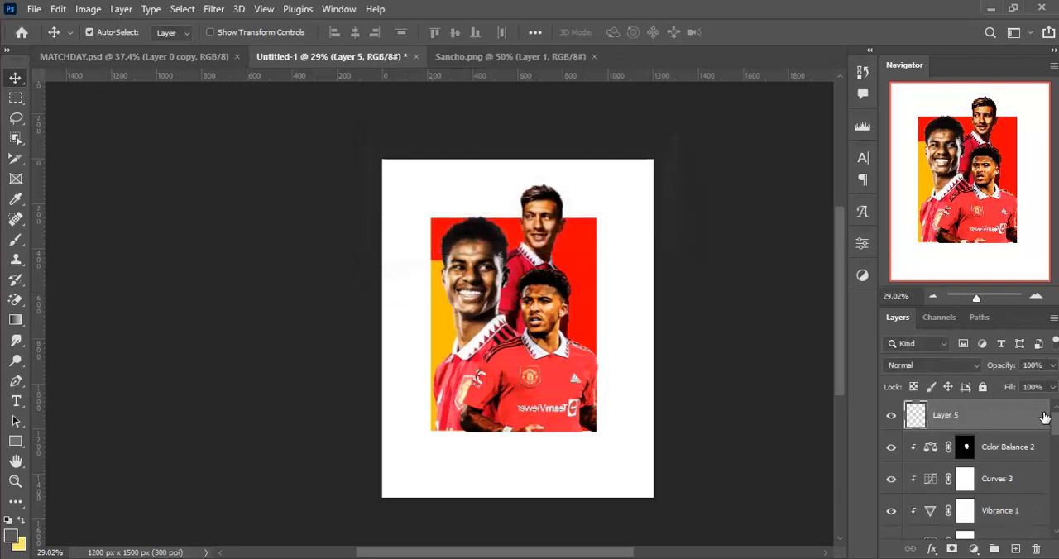
# - Add the headline MATCHDAY as white Morganite Bold text at 114 pt across the poster
pyautogui.press('t')
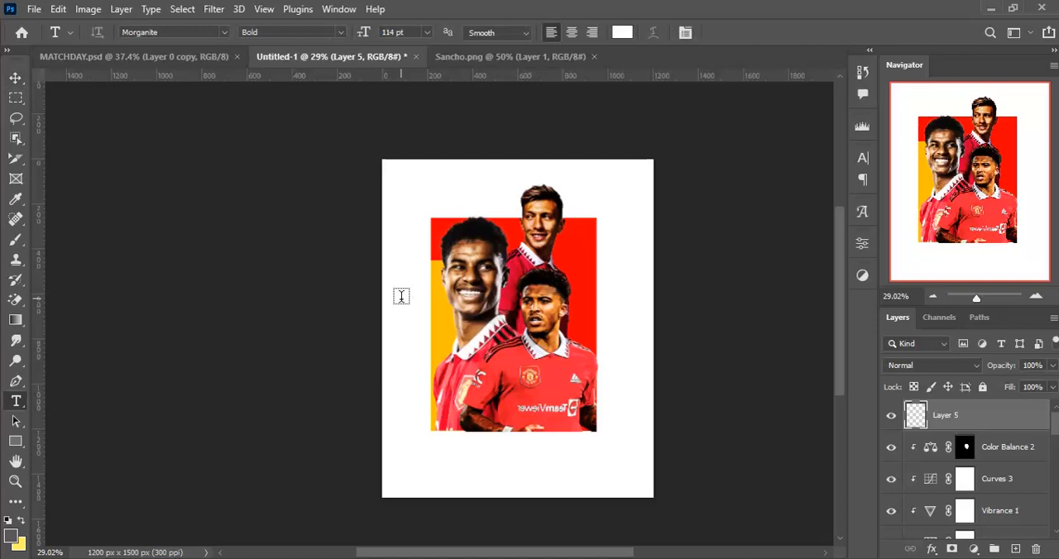
pyautogui.click(400, 296)
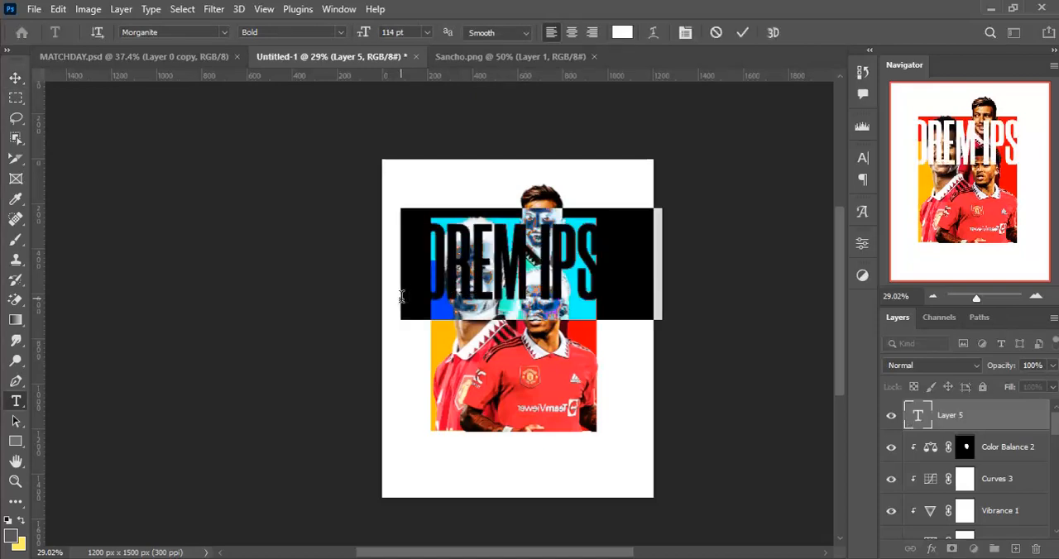
pyautogui.write('MATCHDAY')
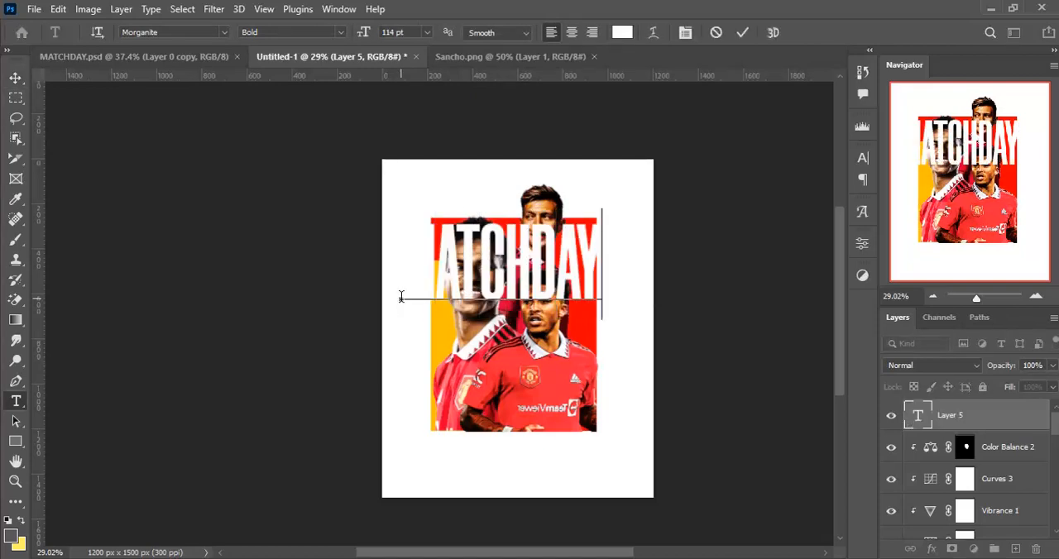
pyautogui.hotkey('ctrl', 'a')
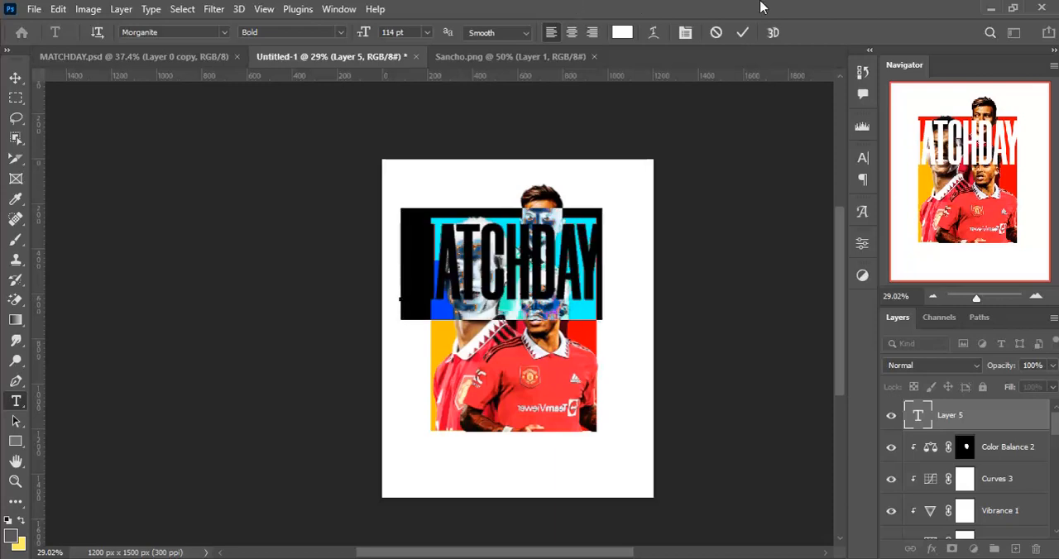
pyautogui.click(742, 32)
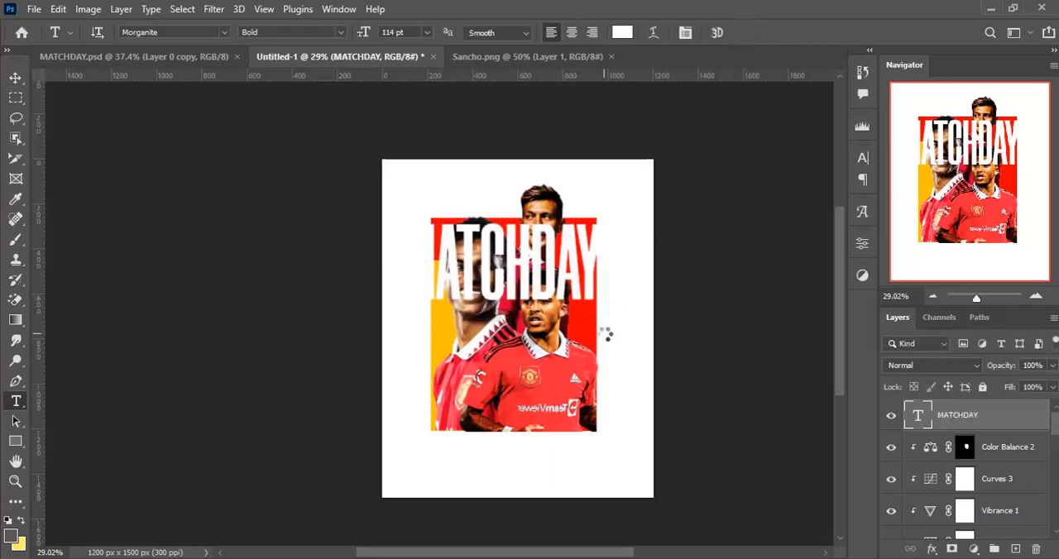
# - Rotate the MATCHDAY text 90° clockwise, move it over the red block's right side and scale it to about 83%
pyautogui.hotkey('ctrl', 't')
pyautogui.moveTo(598, 371); pyautogui.dragTo(351, 485)
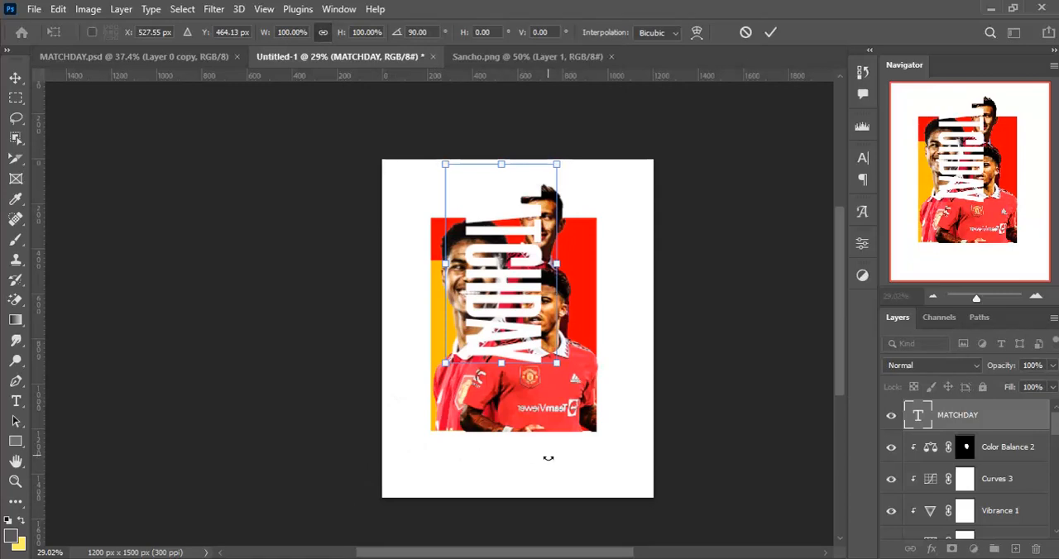
pyautogui.moveTo(540, 307); pyautogui.dragTo(622, 352)
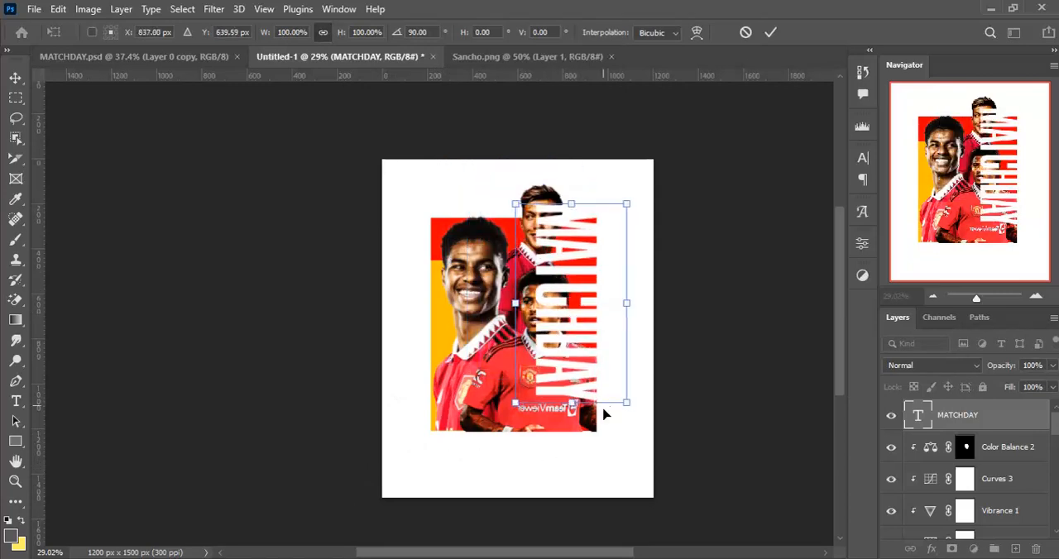
pyautogui.moveTo(629, 403); pyautogui.dragTo(596, 377)
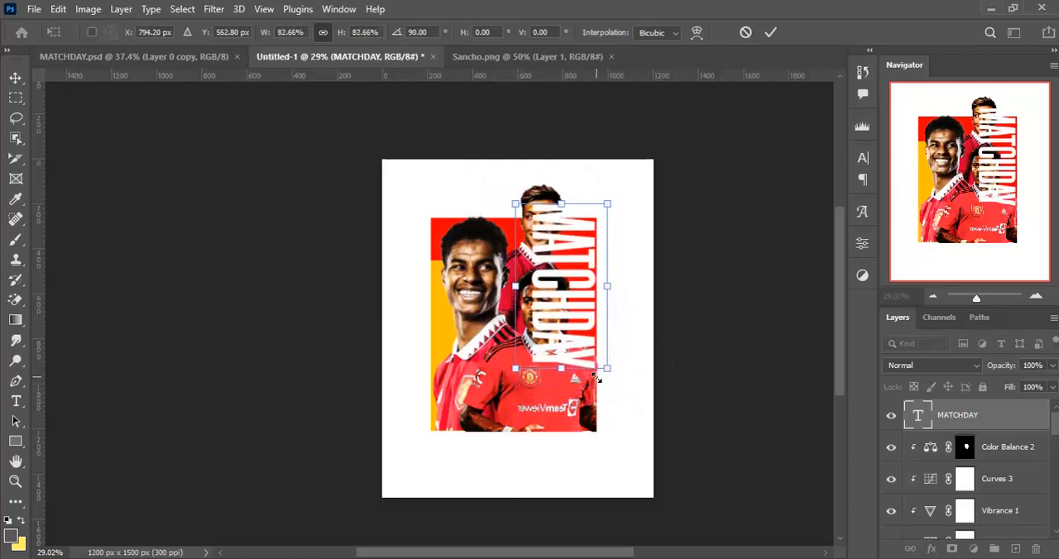
pyautogui.press('Return')
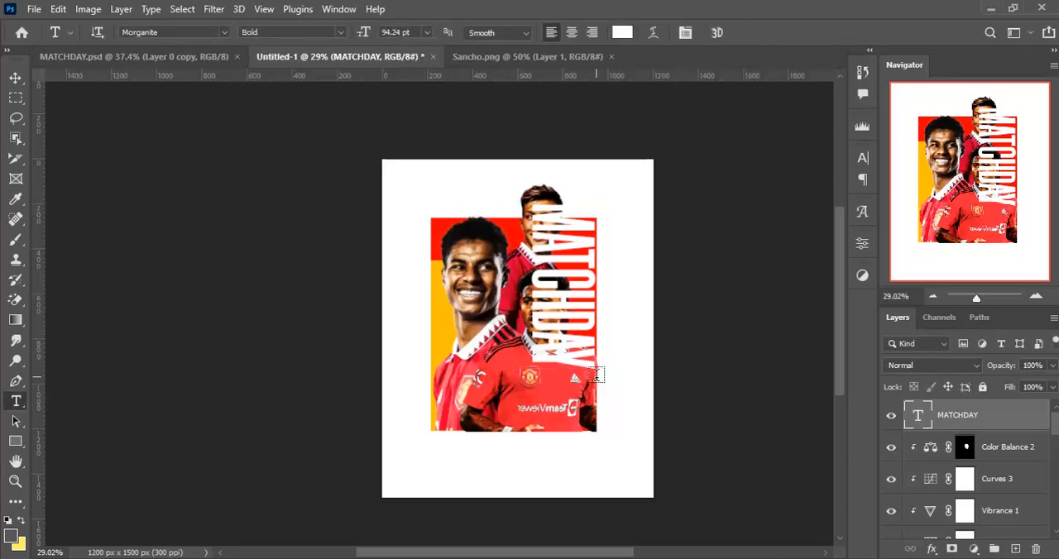
# - Lower the MATCHDAY text to the red block's top edge and place its layer directly beneath Lisandro's layer
pyautogui.press('v')
pyautogui.moveTo(603, 371)
pyautogui.mouseDown()
pyautogui.moveTo(605, 389)
pyautogui.moveTo(599, 382)
pyautogui.mouseUp()
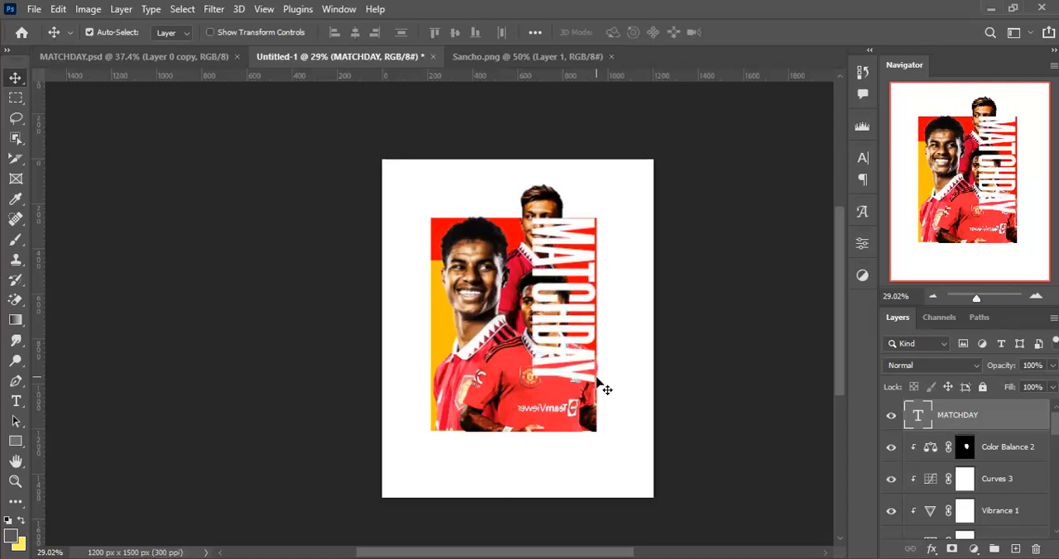
pyautogui.scroll(-1, 1019, 421)
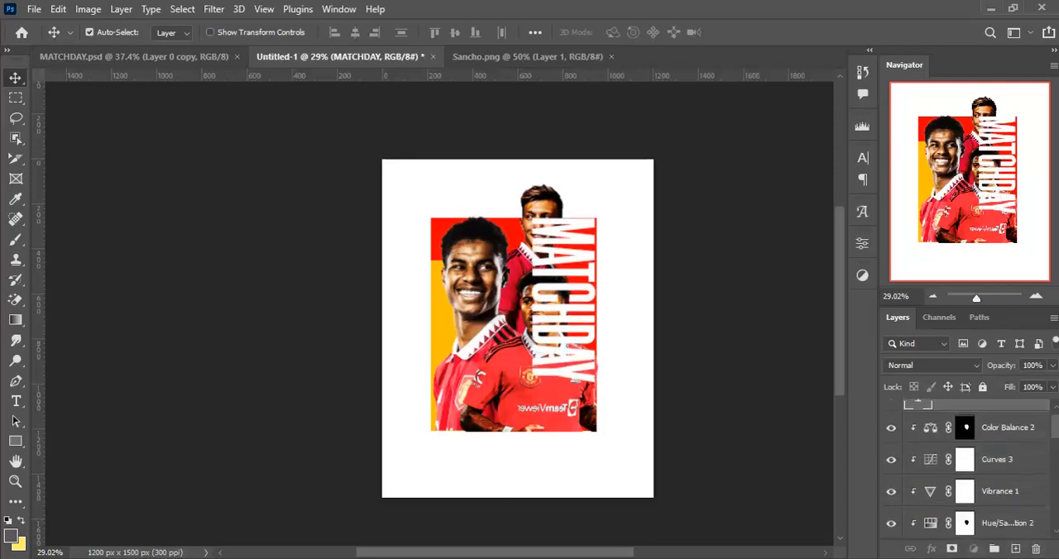
pyautogui.scroll(-5, 968, 469)
pyautogui.moveTo(946, 554); pyautogui.dragTo(945, 514)
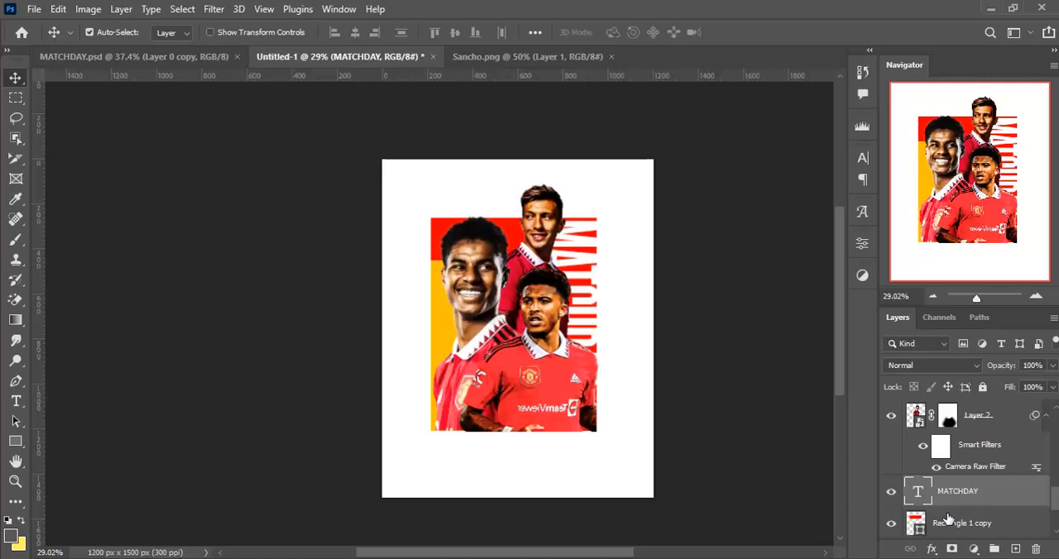
# - Scale the MATCHDAY text to about 68% and fit it inside the red block's upper-right corner
pyautogui.hotkey('ctrl', 't')
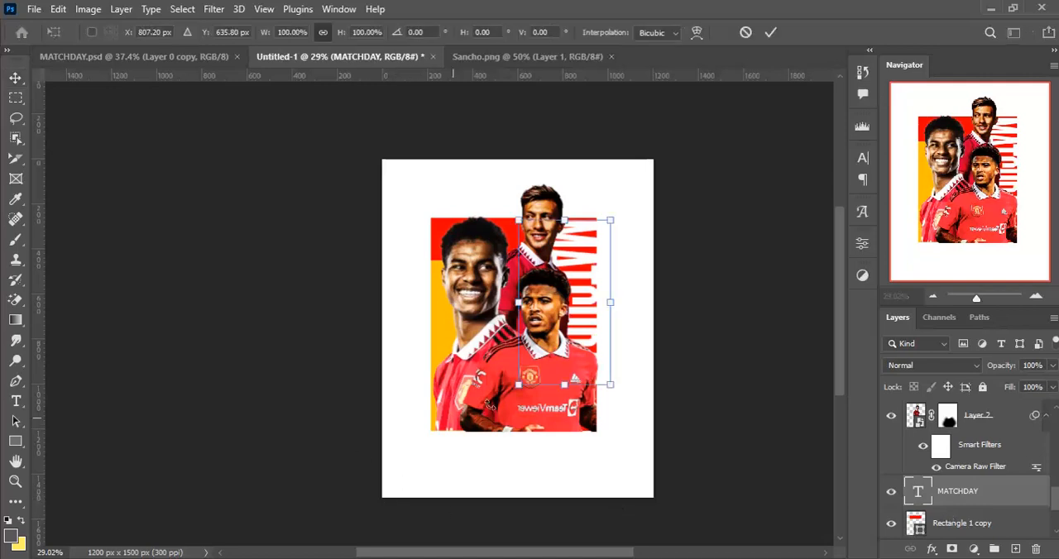
pyautogui.moveTo(518, 387); pyautogui.dragTo(601, 341)
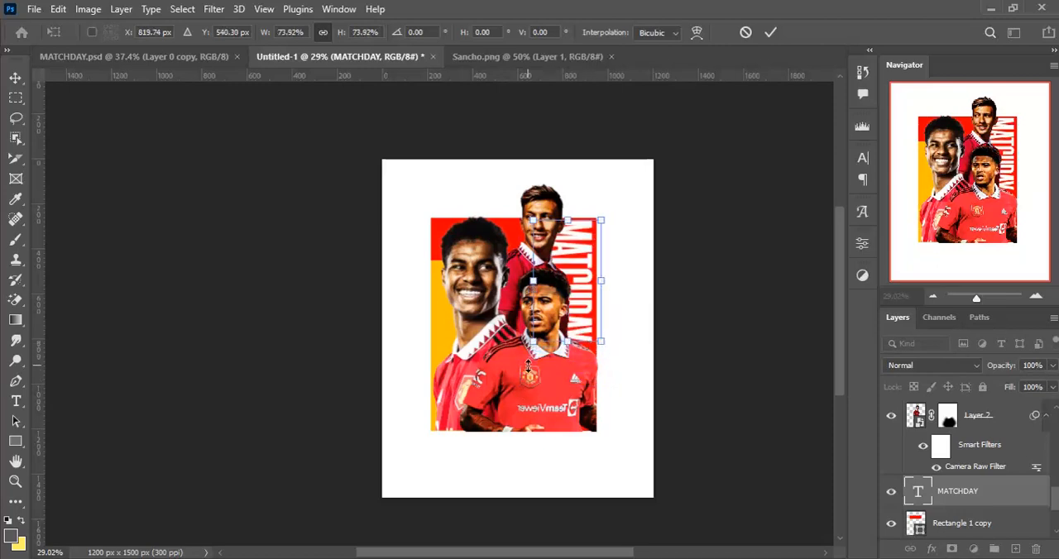
pyautogui.moveTo(535, 337); pyautogui.dragTo(541, 333)
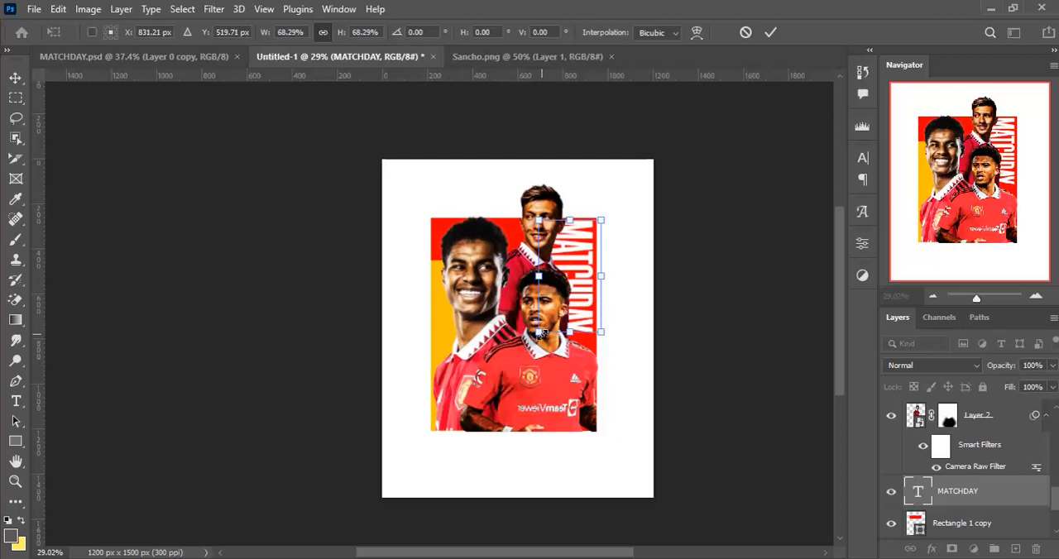
pyautogui.press('Return')
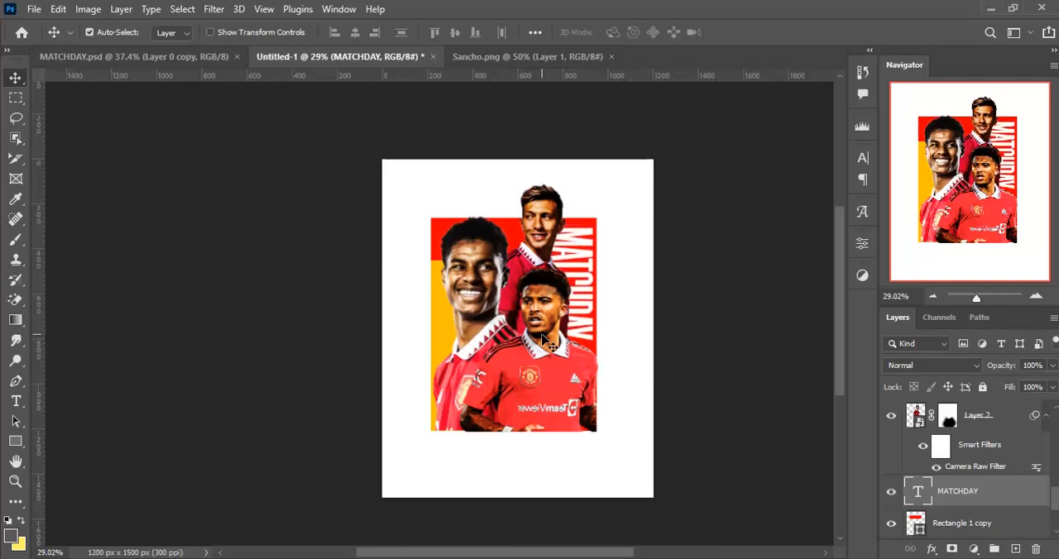
# - Select Lisandro's layer with its clipped Hue/Saturation, Color Balance and Curves adjustments and nudge them left, away from the MATCHDAY text
pyautogui.click(546, 215)
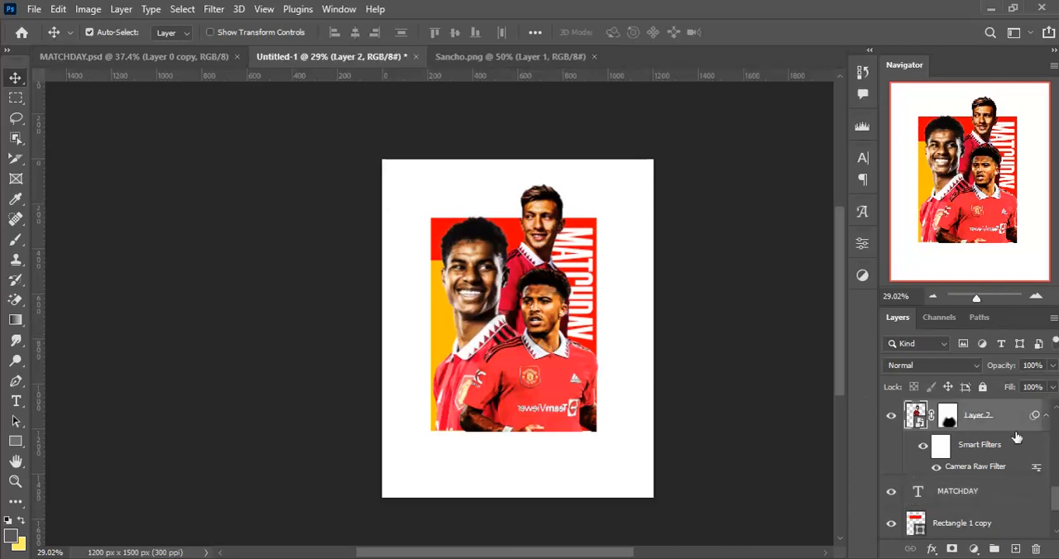
pyautogui.scroll(2, 1017, 438)
pyautogui.scroll(2, 1017, 437)
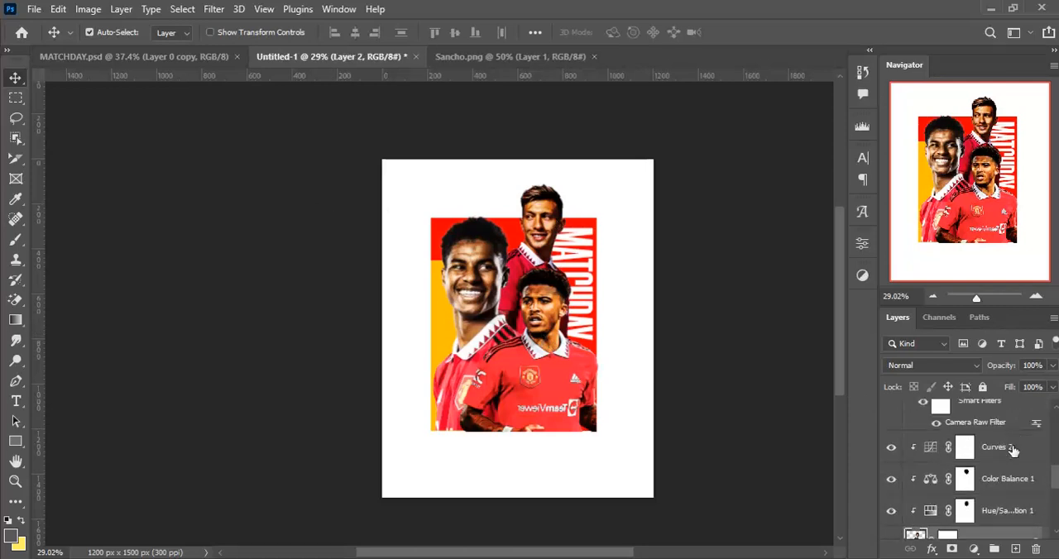
pyautogui.keyDown('shift'); pyautogui.click(1012, 448); pyautogui.keyUp('shift')
pyautogui.press('Left')
pyautogui.press('Left')
pyautogui.press('Left')
pyautogui.press('Left')
pyautogui.press('Left')
pyautogui.press('Left')
pyautogui.press('Left')
pyautogui.press('Left')
pyautogui.press('Left')
pyautogui.press('Left')
pyautogui.press('Left')
pyautogui.press('Left')
pyautogui.press('Left')
pyautogui.press('Left')
pyautogui.press('Left')
pyautogui.press('Left')
pyautogui.press('Left')
pyautogui.press('Left')
pyautogui.press('Left')
pyautogui.press('Left')
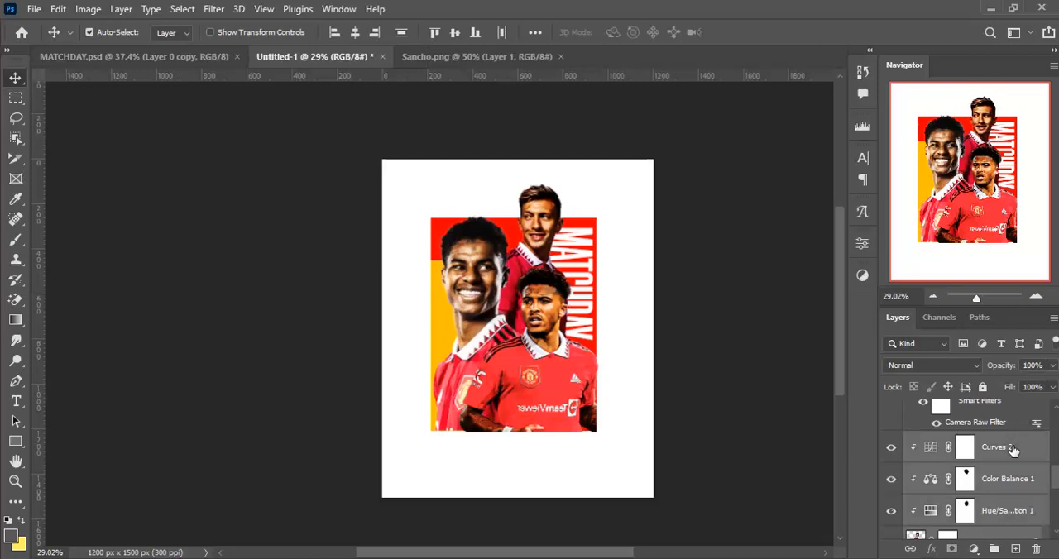
pyautogui.press('Left')
pyautogui.press('Left')
pyautogui.press('Left')
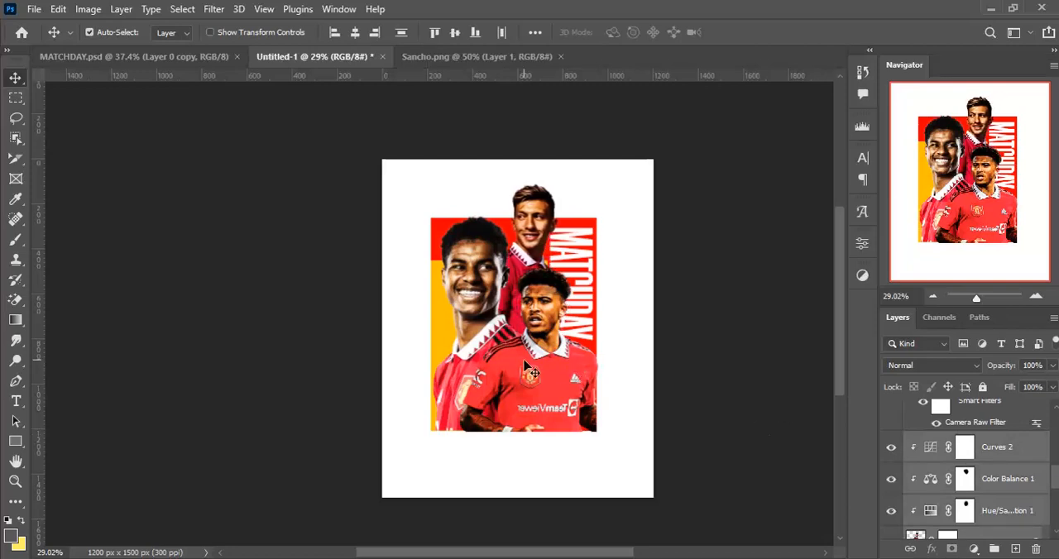
pyautogui.press('Left')
pyautogui.press('Left')
pyautogui.press('Left')
pyautogui.press('Left')
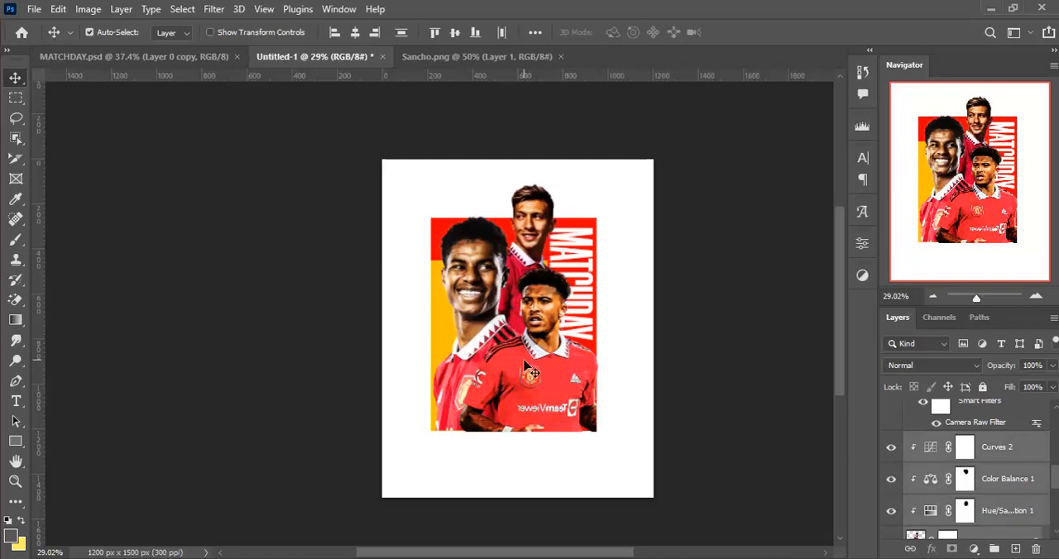
# - Nudge Rashford slightly left and the MATCHDAY text slightly up
pyautogui.click(475, 331)
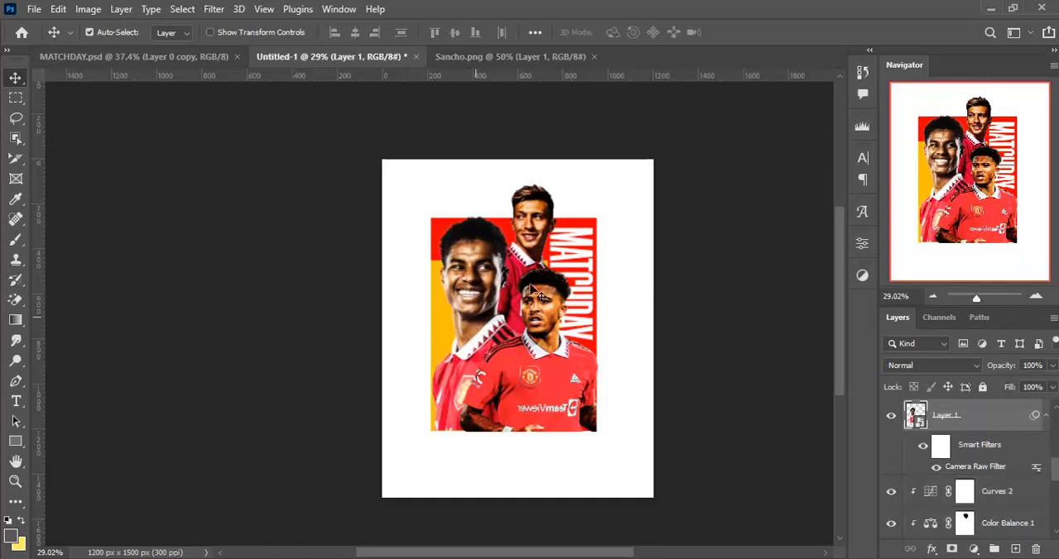
pyautogui.click(587, 259)
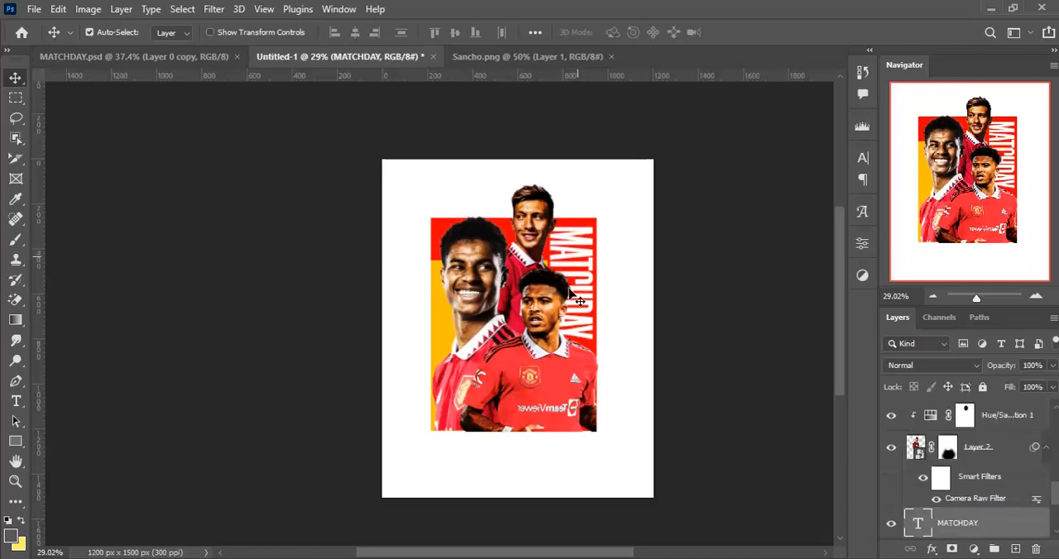
# - Select Sancho's layer with all its clipped adjustments and nudge them left to reveal more of the MATCHDAY text
pyautogui.click(548, 321)
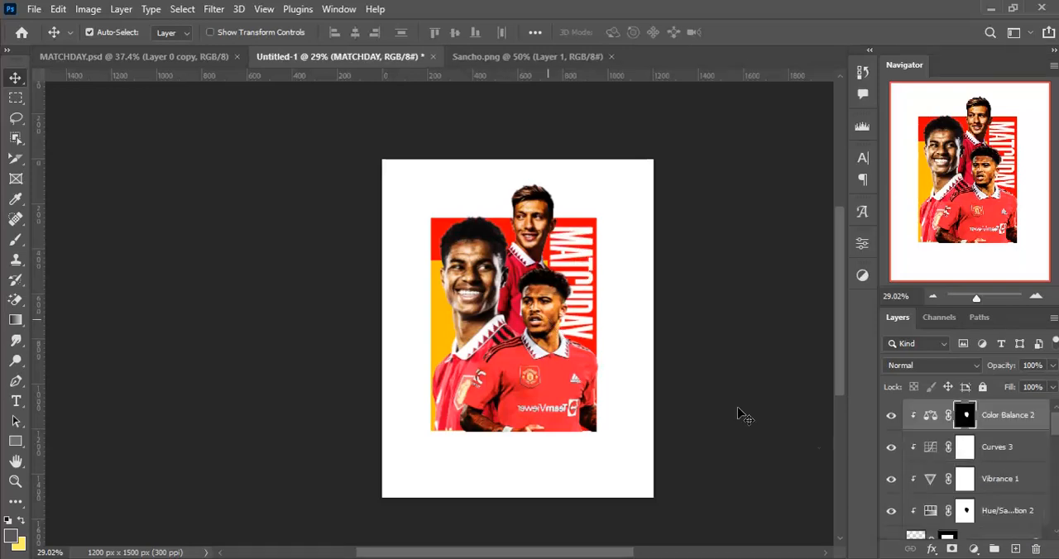
pyautogui.scroll(-2, 1001, 488)
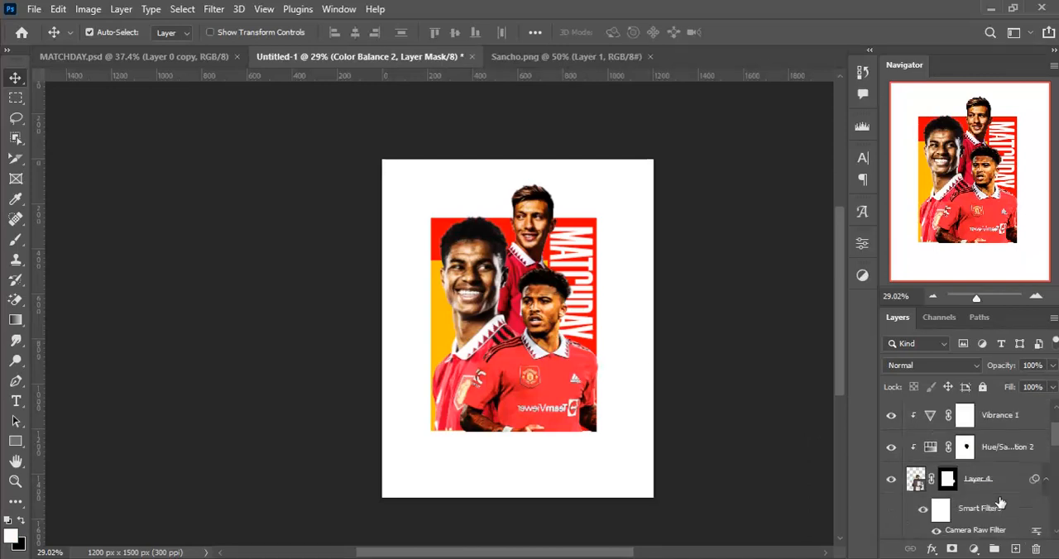
pyautogui.click(1015, 487)
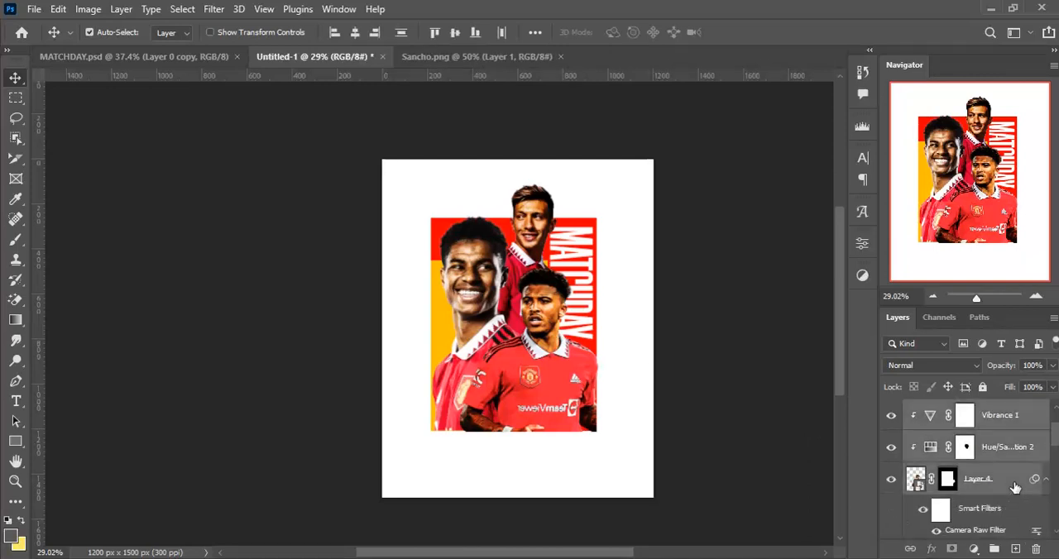
pyautogui.scroll(2, 1015, 486)
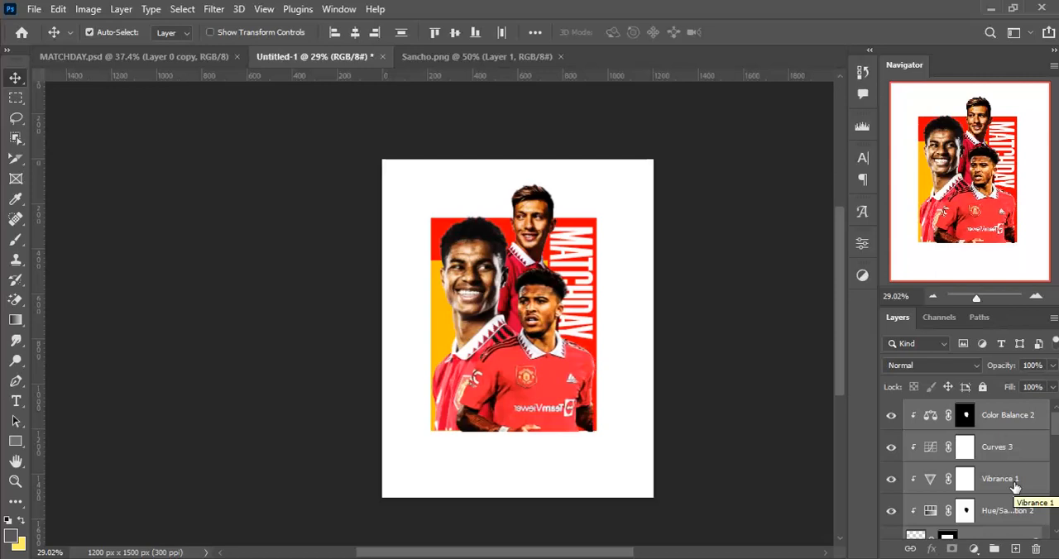
pyautogui.hotkey('ctrl', '+')
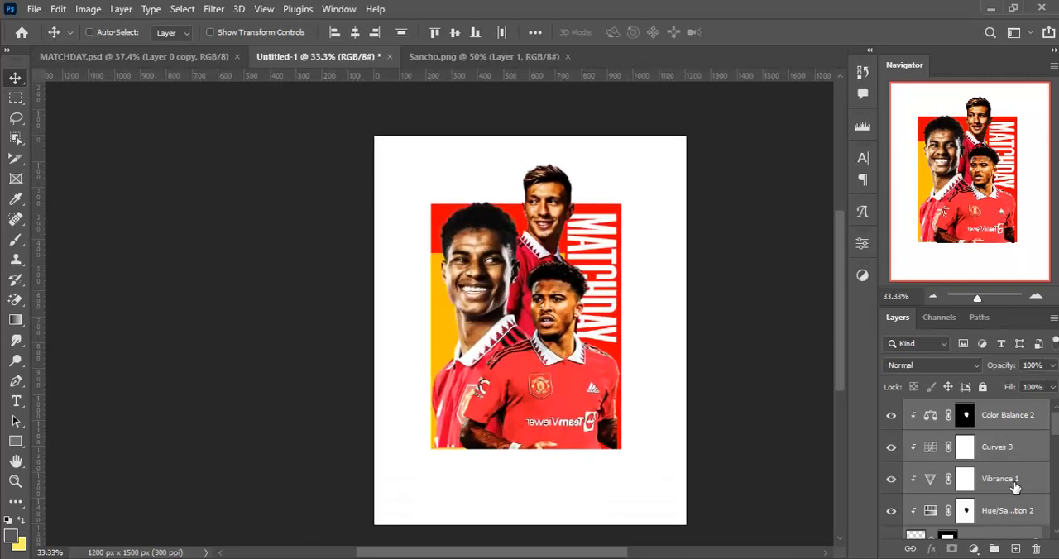
pyautogui.press('Left')
pyautogui.press('Left')
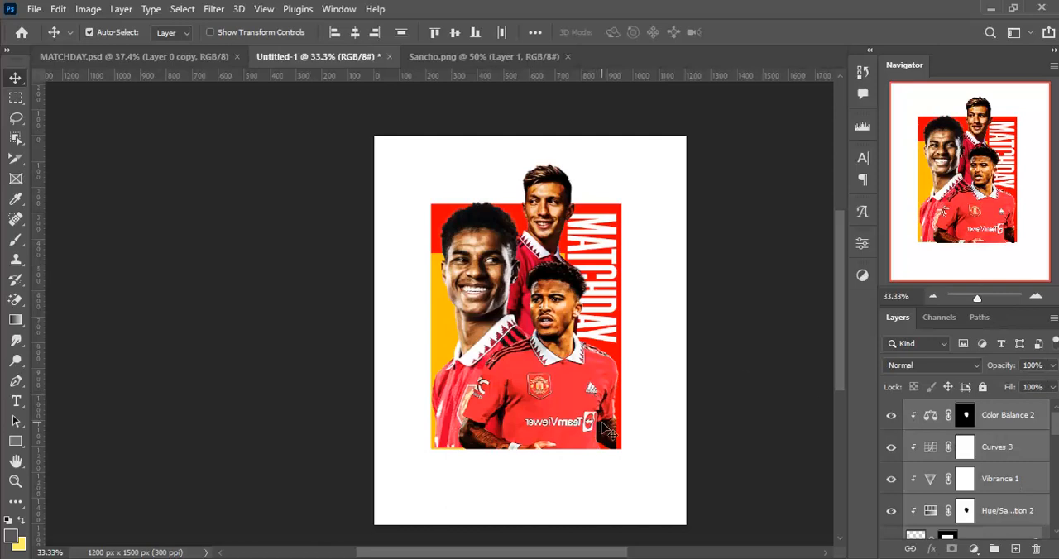
# - On Sancho's layer mask, fill a rectangular area over his arm at the red block's lower-right corner with white to extend the arm to the edge
pyautogui.hotkey('ctrl', '+')
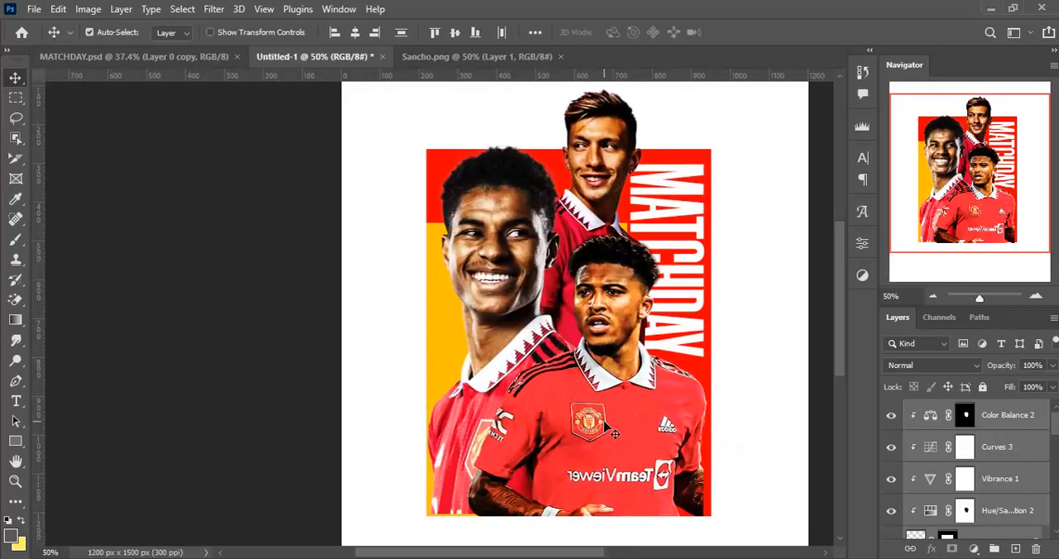
pyautogui.moveTo(597, 414); pyautogui.dragTo(538, 355)
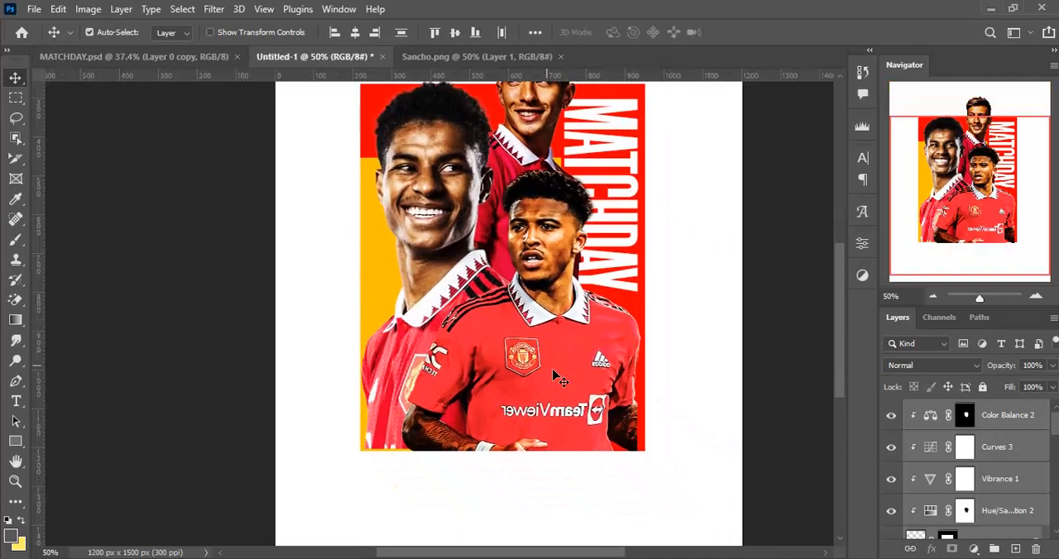
pyautogui.click(726, 296)
pyautogui.click(636, 424)
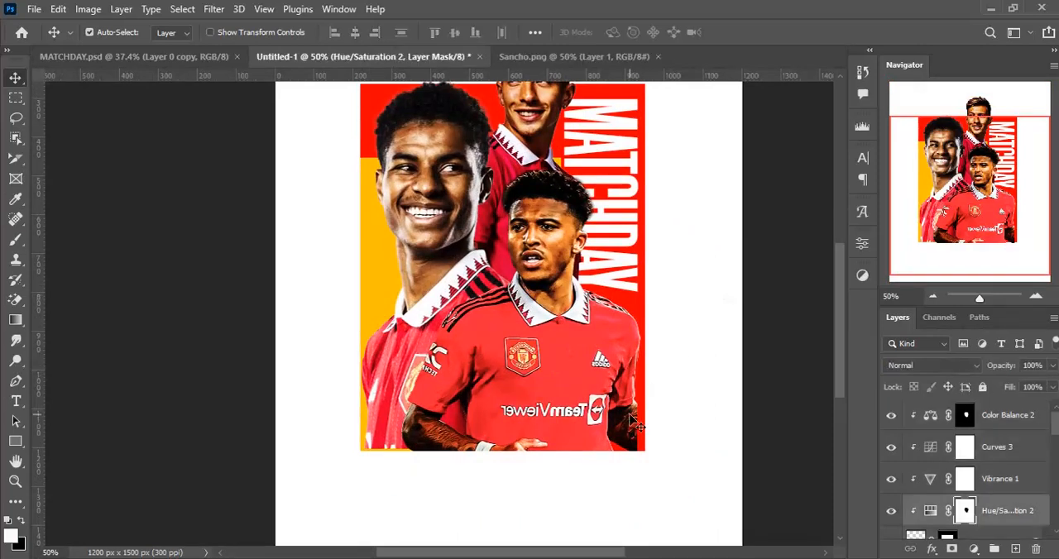
pyautogui.scroll(-1, 981, 504)
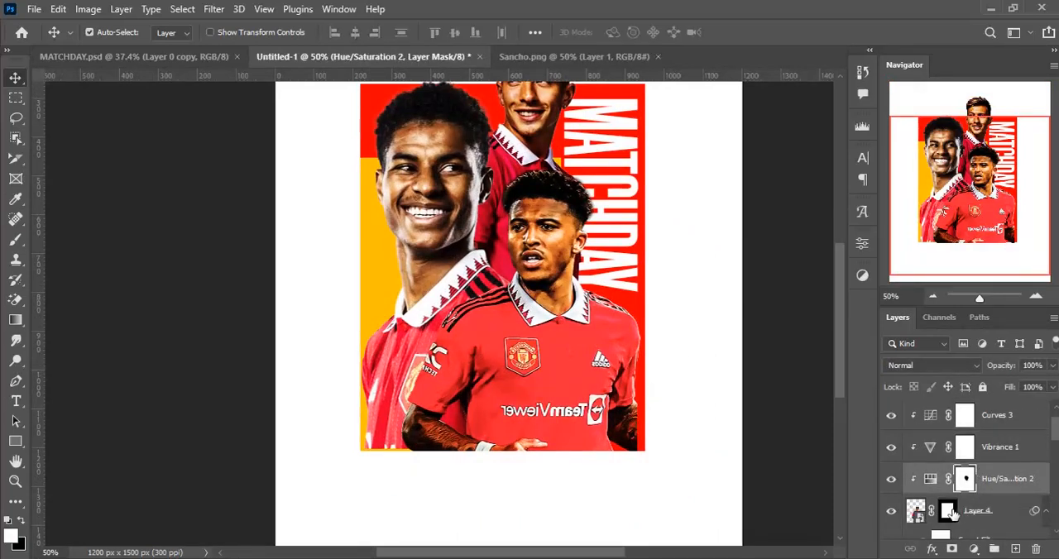
pyautogui.click(949, 511)
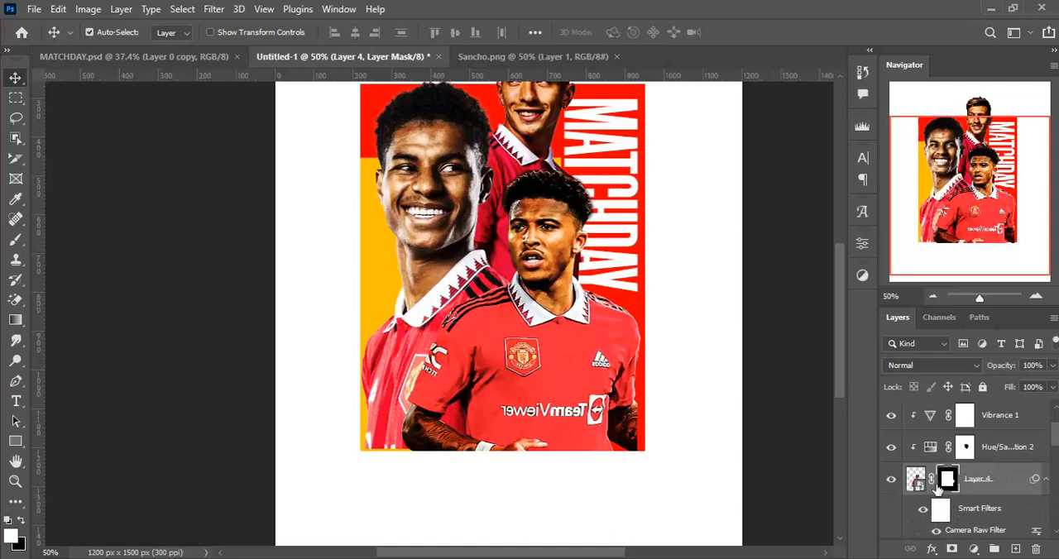
pyautogui.press('m')
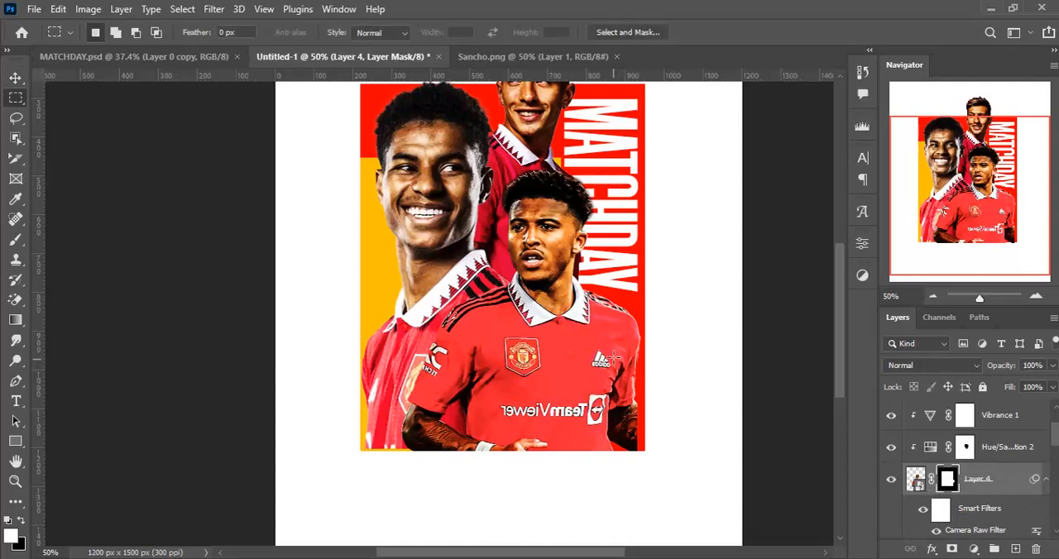
pyautogui.moveTo(604, 362); pyautogui.dragTo(644, 451)
pyautogui.hotkey('shift', 'alt')
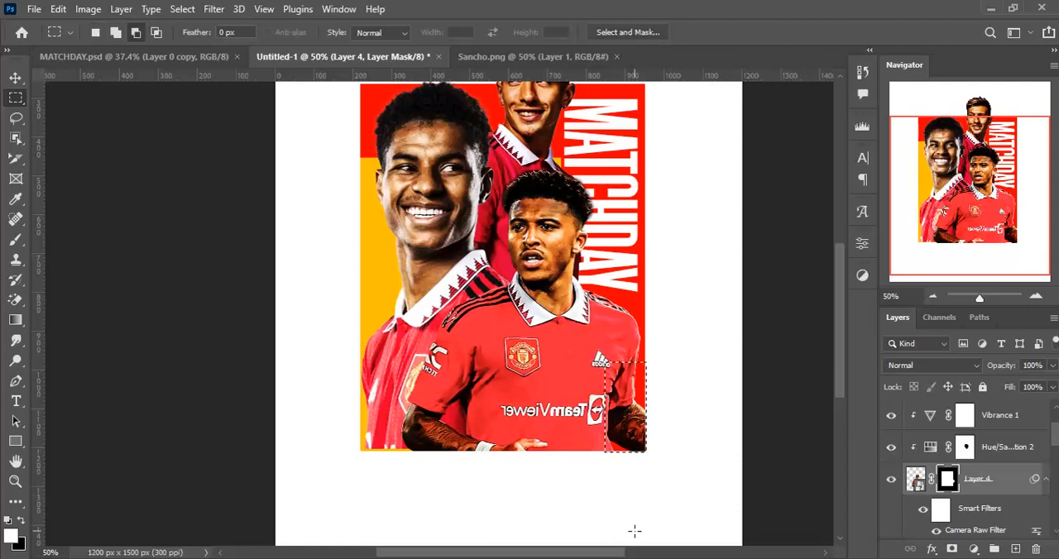
pyautogui.hotkey('ctrl', 'd')
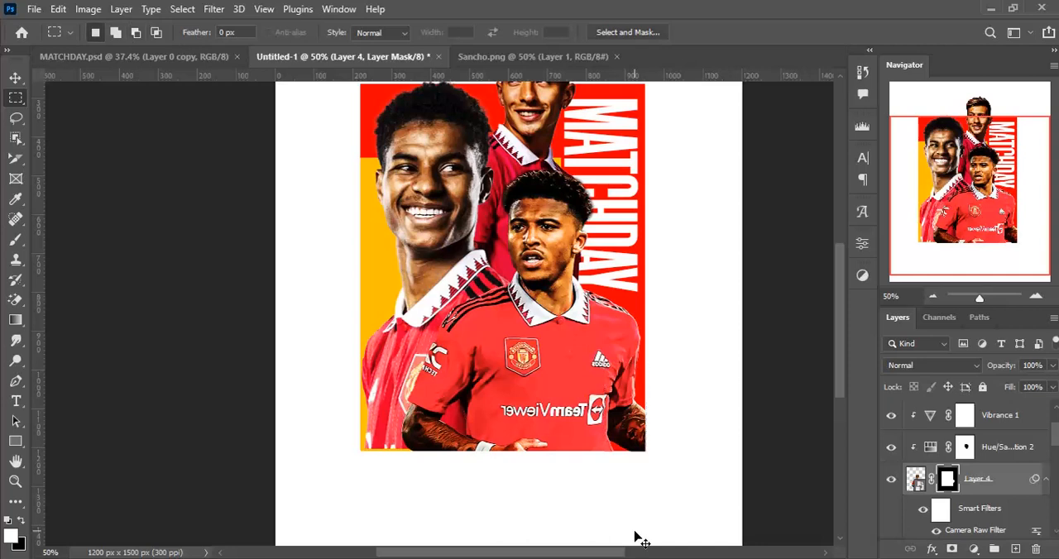
pyautogui.press('v')
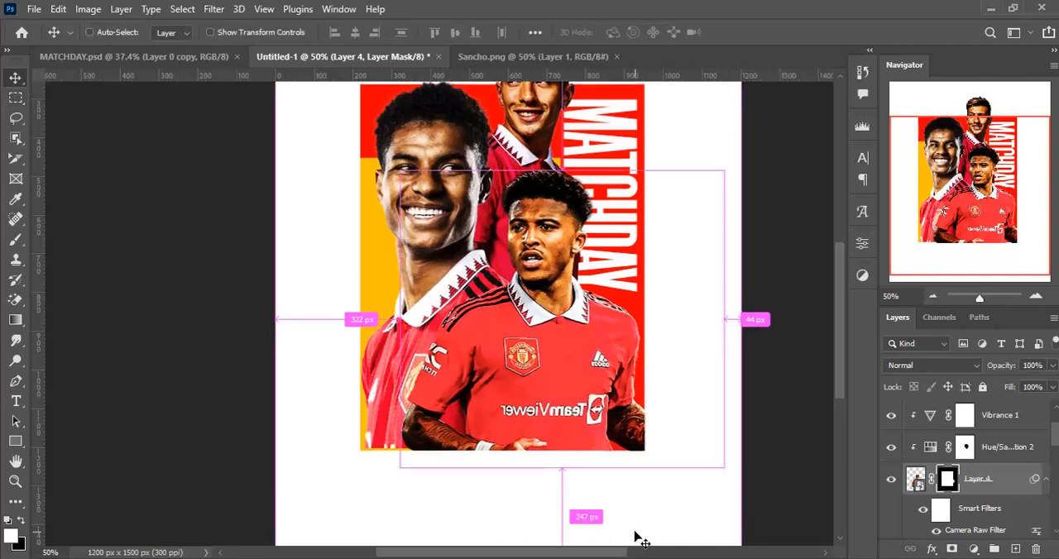
# - Duplicate the MATCHDAY text, rotate the copy to -90° so it reads horizontally, scale it to 73.4% and place it above Rashford's head
pyautogui.hotkey('ctrl', '-')
pyautogui.hotkey('ctrl', '-')
pyautogui.moveTo(515, 350); pyautogui.dragTo(553, 373)
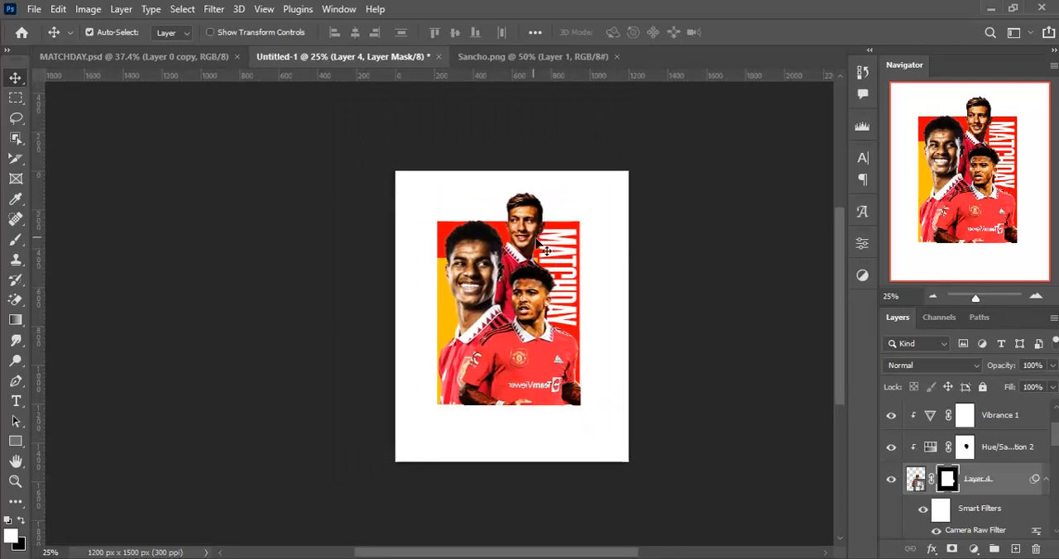
pyautogui.click(557, 265)
pyautogui.hotkey('ctrl', 'j')
pyautogui.hotkey('ctrl', 't')
pyautogui.moveTo(579, 333); pyautogui.dragTo(645, 334)
pyautogui.moveTo(562, 281); pyautogui.dragTo(505, 213)
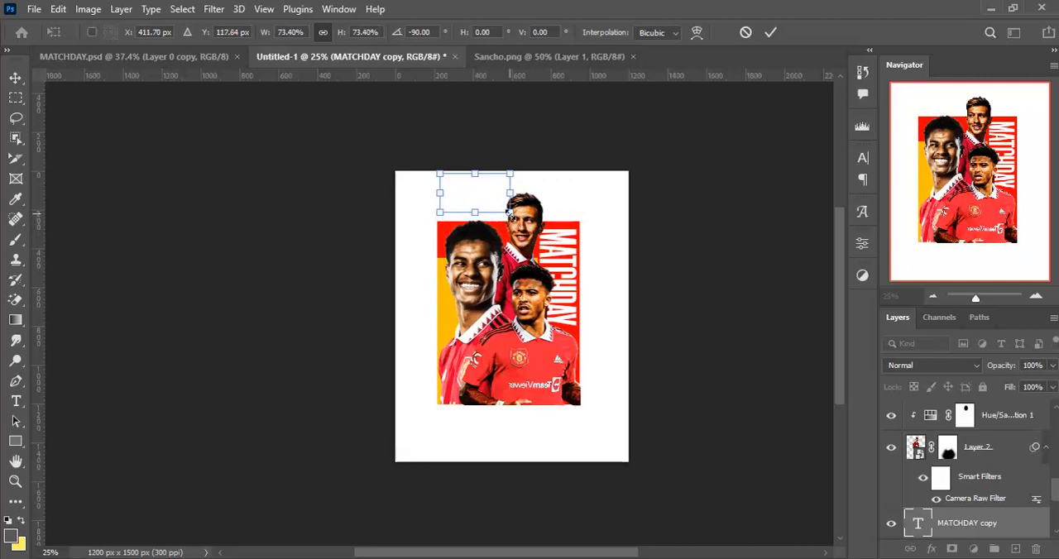
pyautogui.press('Return')
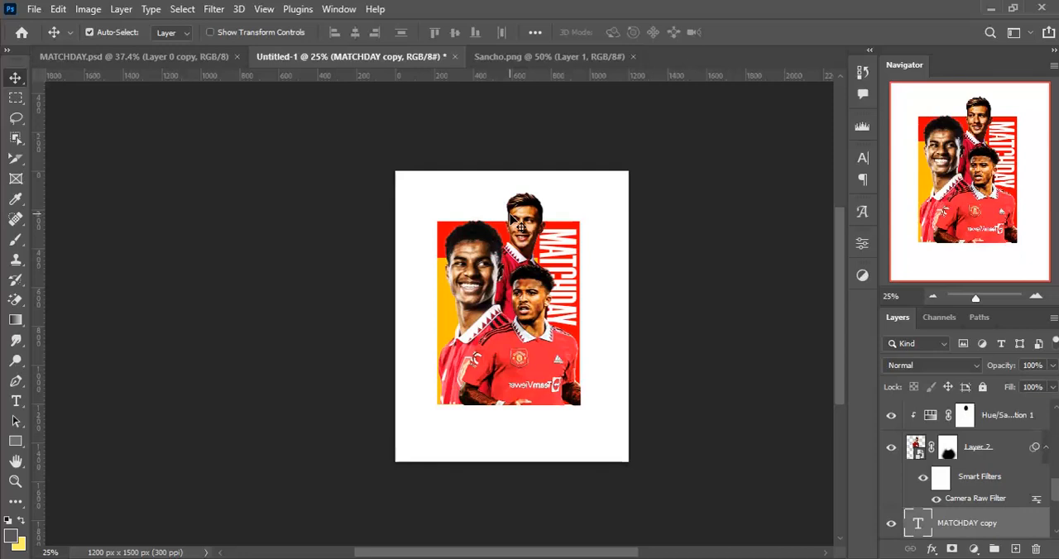
# - Change the color of the horizontal MATCHDAY copy to mid grey
pyautogui.press('ctrl')
pyautogui.press('ctrl')
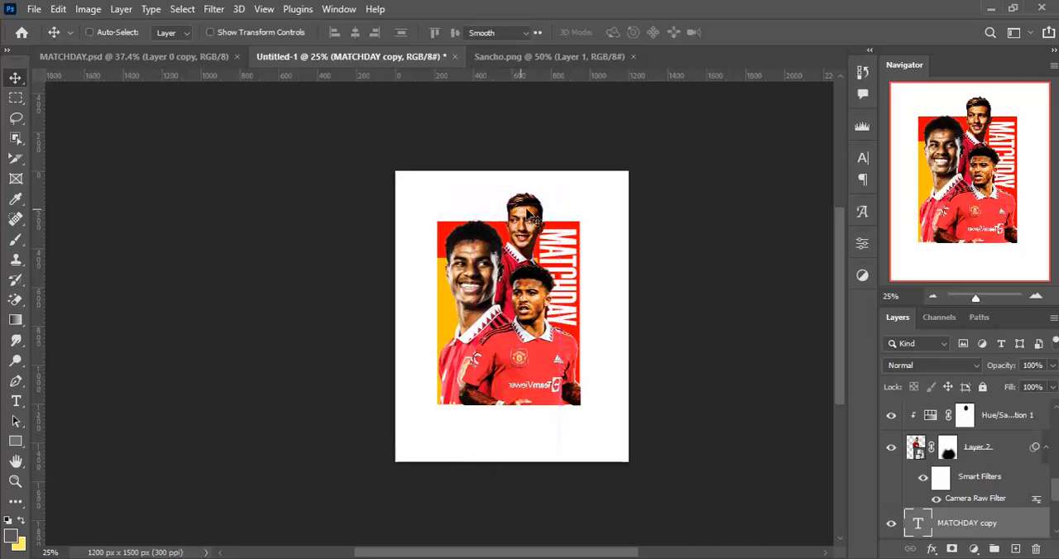
pyautogui.doubleClick(530, 213)
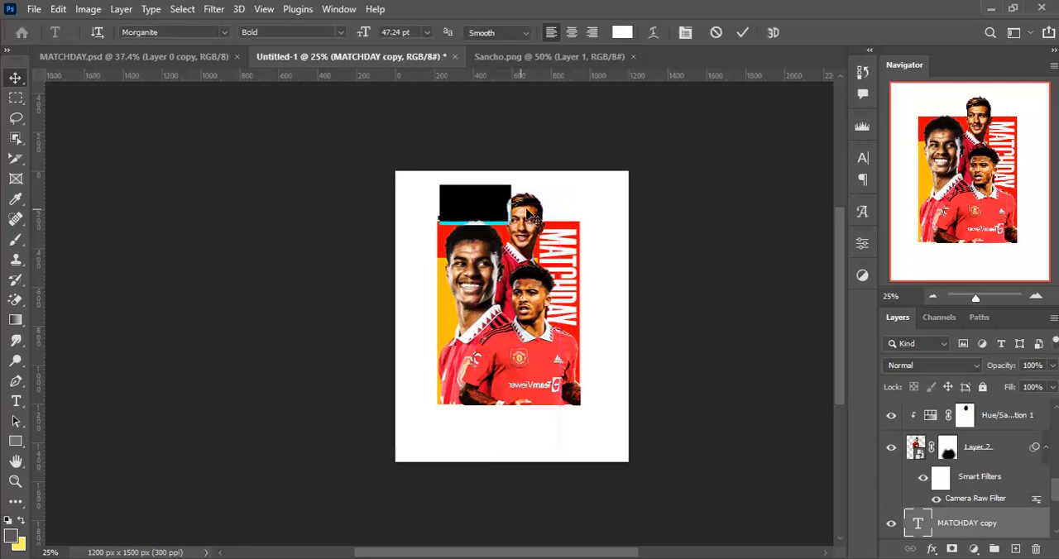
pyautogui.click(623, 31)
pyautogui.click(657, 378)
pyautogui.moveTo(657, 378)
pyautogui.mouseDown()
pyautogui.moveTo(638, 416)
pyautogui.moveTo(657, 420)
pyautogui.moveTo(644, 413)
pyautogui.moveTo(648, 401)
pyautogui.mouseUp()
pyautogui.click(652, 391)
pyautogui.click(963, 274)
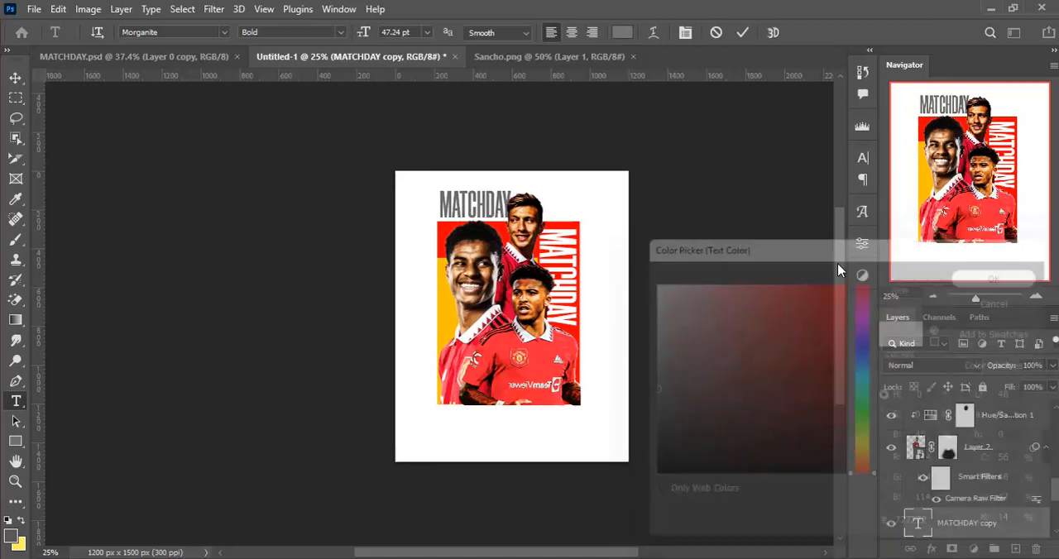
# - Replace the grey text with UNITED and set its font size to 56 pt
pyautogui.write('UNITED')
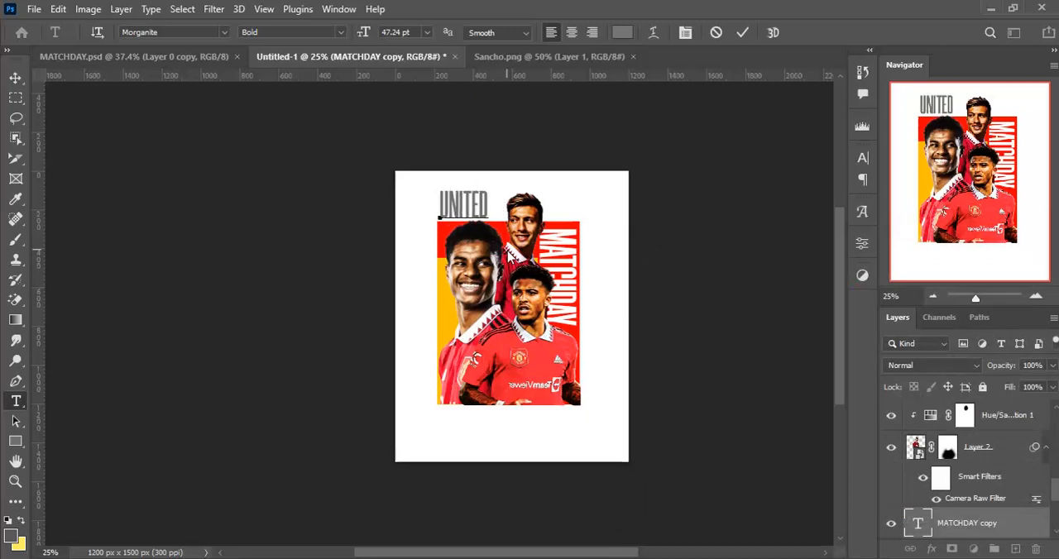
pyautogui.press('ctrl')
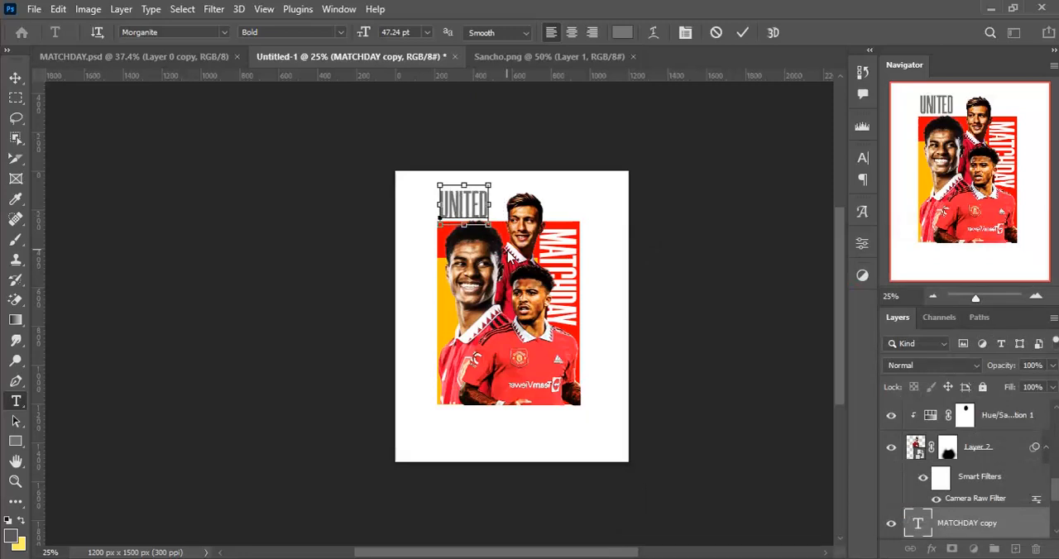
pyautogui.hotkey('ctrl', 'a')
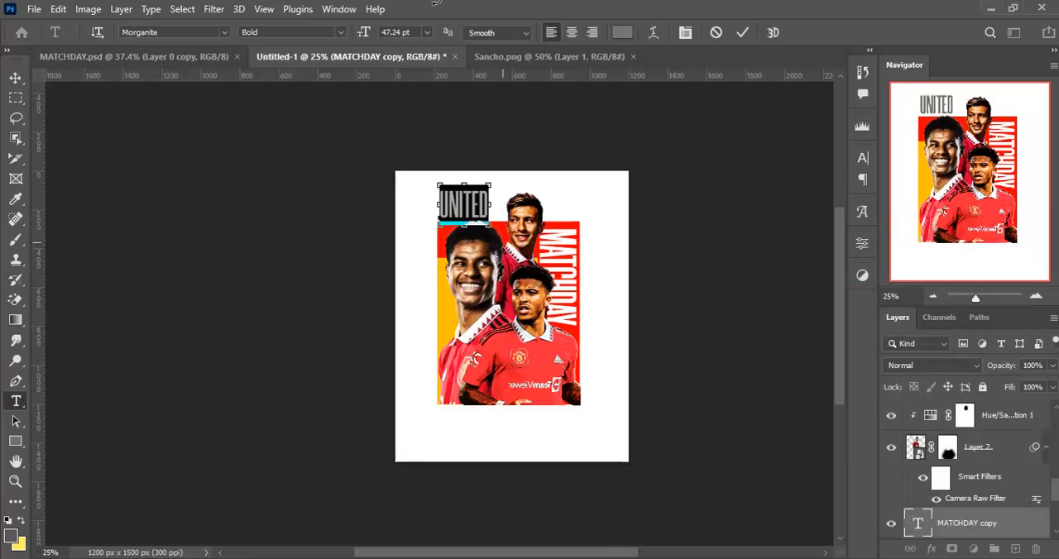
pyautogui.moveTo(365, 34); pyautogui.dragTo(374, 34)
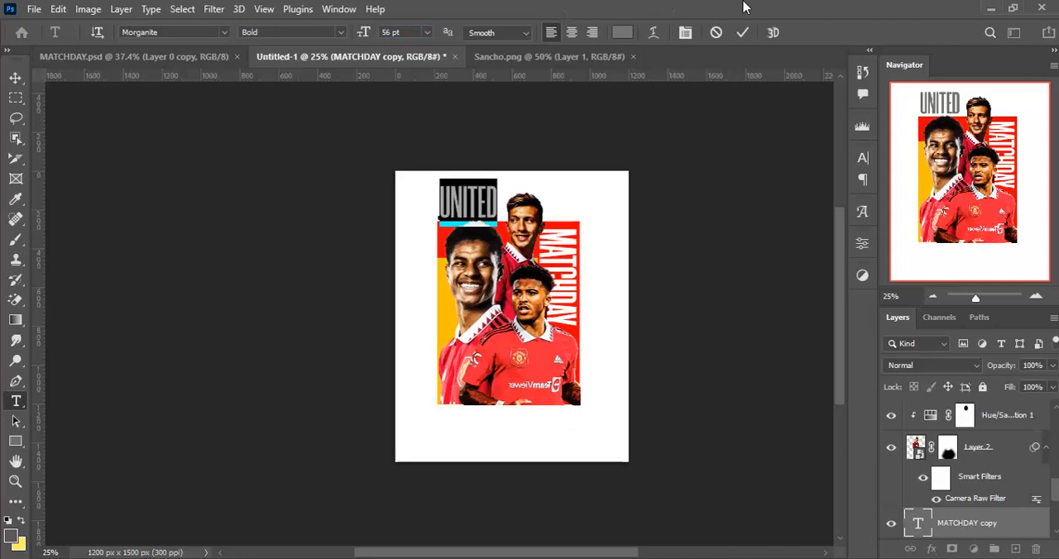
pyautogui.click(742, 32)
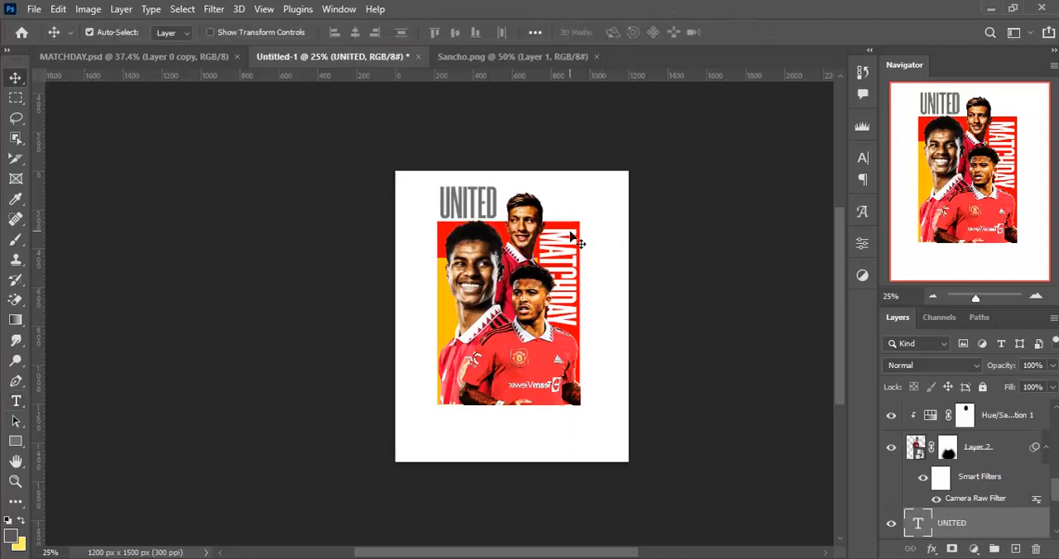
# - Nudge the UNITED text slightly up and to the right above the poster block
pyautogui.press('Up')
pyautogui.press('Right')
pyautogui.press('Right')
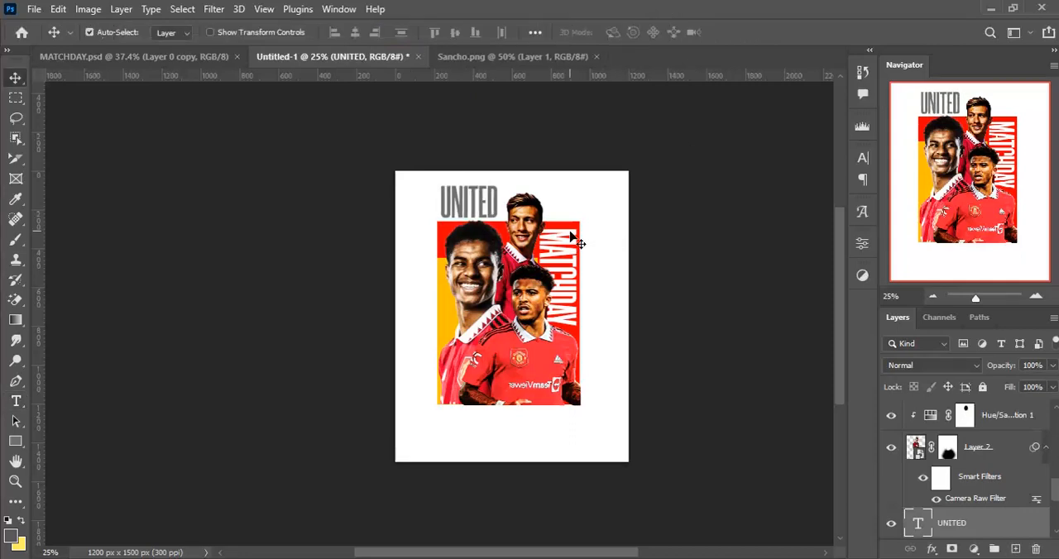
# - Duplicate the UNITED text and move the copy right until it ends near the red block's right edge
pyautogui.hotkey('ctrl', 'j')
pyautogui.hotkey('shift', 'Right')
pyautogui.hotkey('shift', 'Right')
pyautogui.hotkey('shift', 'Right')
pyautogui.hotkey('shift', 'Right')
pyautogui.hotkey('shift', 'Right')
pyautogui.hotkey('shift', 'Right')
pyautogui.hotkey('shift', 'Right')
pyautogui.hotkey('shift', 'Right')
pyautogui.hotkey('shift', 'Right')
pyautogui.hotkey('shift', 'Right')
pyautogui.hotkey('shift', 'Right')
pyautogui.hotkey('shift', 'Right')
pyautogui.hotkey('shift', 'Right')
pyautogui.hotkey('shift', 'Right')
pyautogui.hotkey('shift', 'Right')
pyautogui.hotkey('shift', 'Right')
pyautogui.hotkey('shift', 'Right')
pyautogui.hotkey('shift', 'Right')
pyautogui.hotkey('shift', 'Right')
pyautogui.hotkey('shift', 'Right')
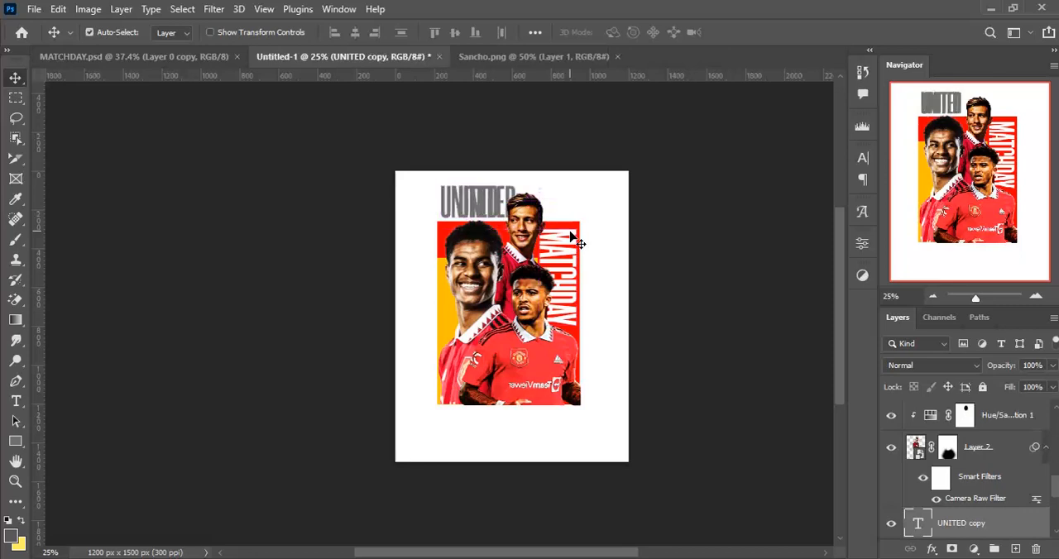
pyautogui.hotkey('shift', 'Right')
pyautogui.hotkey('shift', 'Right')
pyautogui.hotkey('shift', 'Right')
pyautogui.hotkey('shift', 'Right')
pyautogui.hotkey('shift', 'Right')
pyautogui.hotkey('shift', 'Right')
pyautogui.hotkey('shift', 'Right')
pyautogui.hotkey('shift', 'Right')
pyautogui.hotkey('shift', 'Right')
pyautogui.hotkey('shift', 'Right')
pyautogui.hotkey('shift', 'Right')
pyautogui.hotkey('shift', 'Right')
pyautogui.hotkey('shift', 'Right')
pyautogui.hotkey('shift', 'Right')
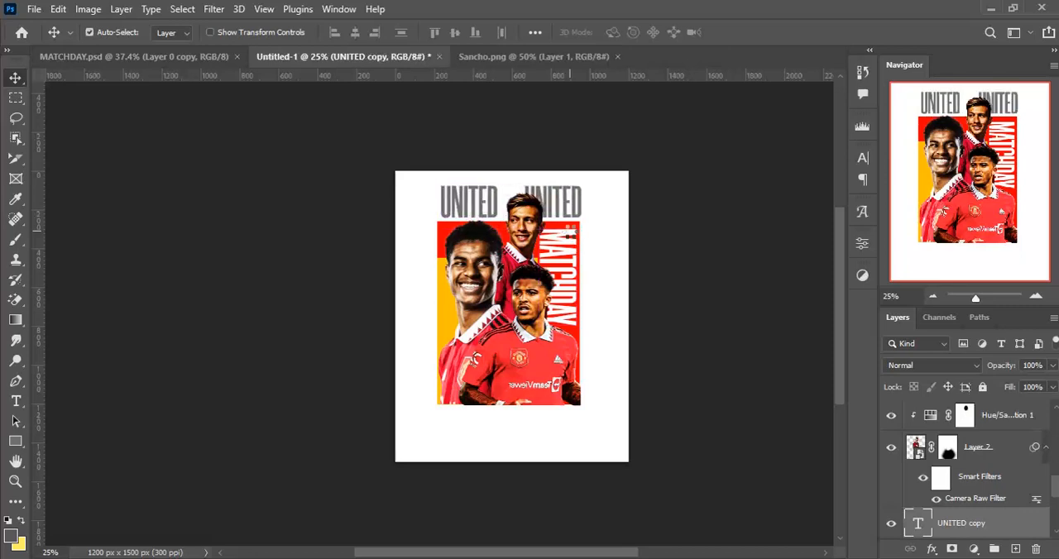
# - Change the duplicated UNITED text to BRIGHTON
pyautogui.doubleClick(570, 238)
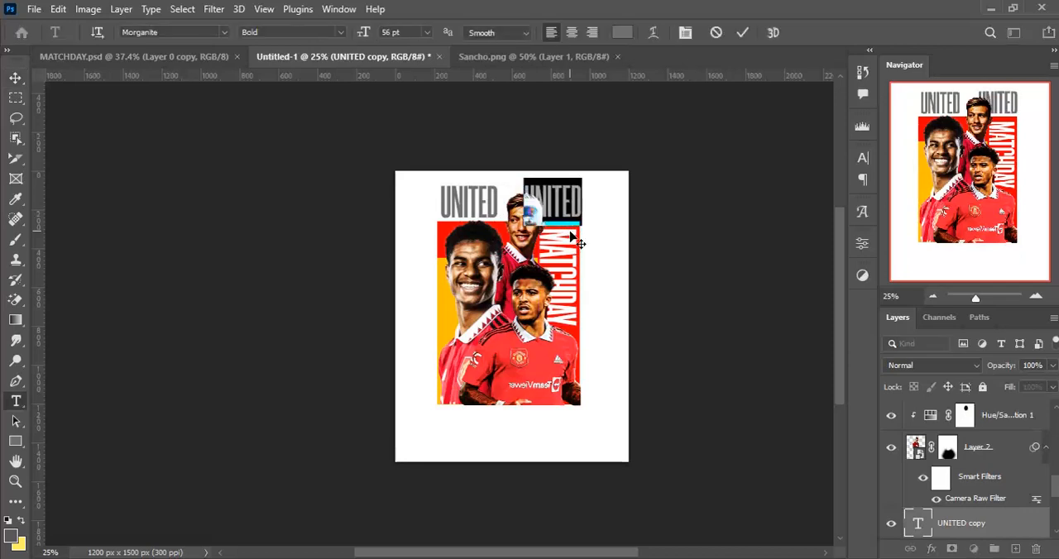
pyautogui.write('BRIGHTON')
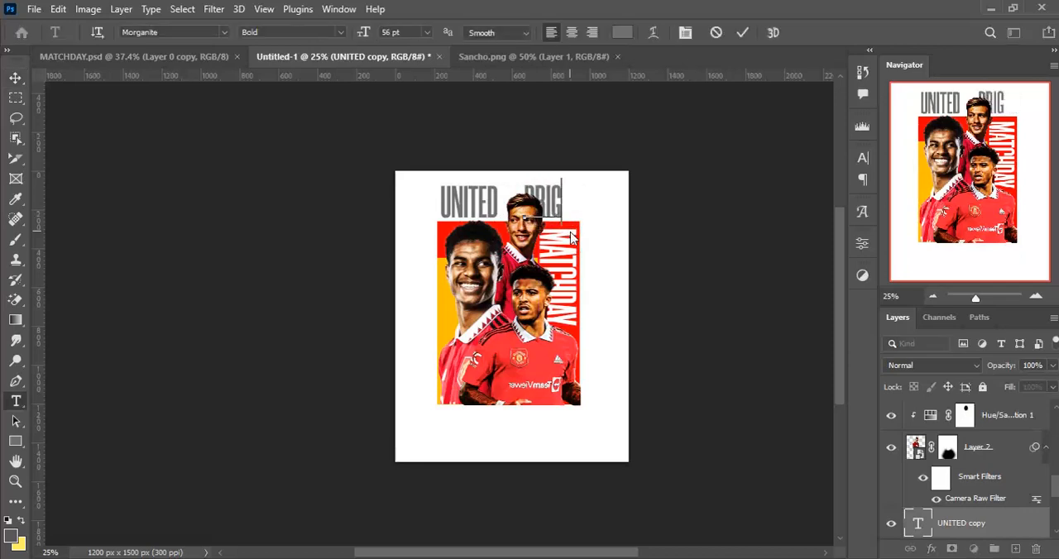
pyautogui.hotkey('ctrl', 'Return')
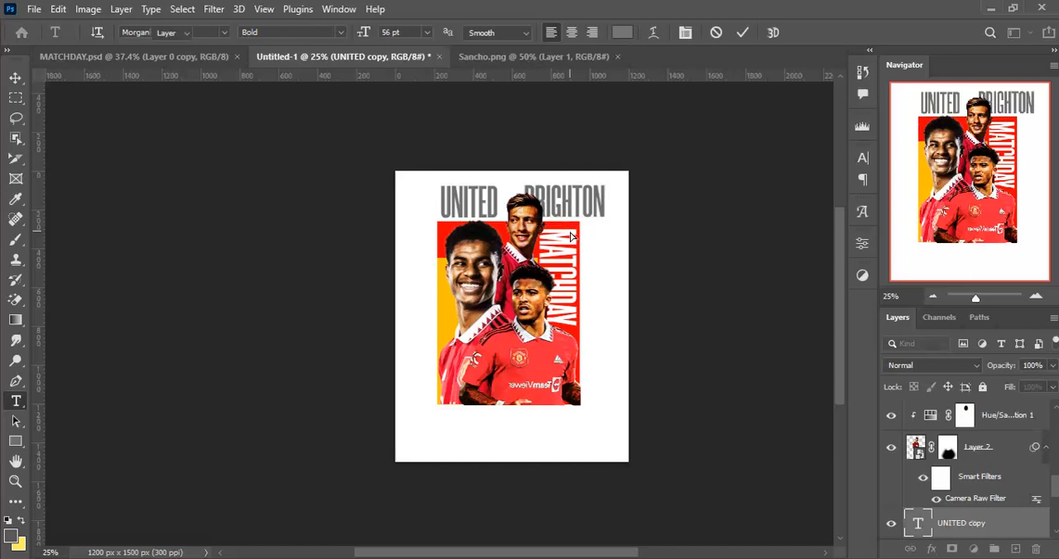
# - Scale BRIGHTON down to end at the red block's right edge and nudge it down and slightly right
pyautogui.hotkey('ctrl', 't')
pyautogui.moveTo(602, 220); pyautogui.dragTo(576, 215)
pyautogui.press('Return')
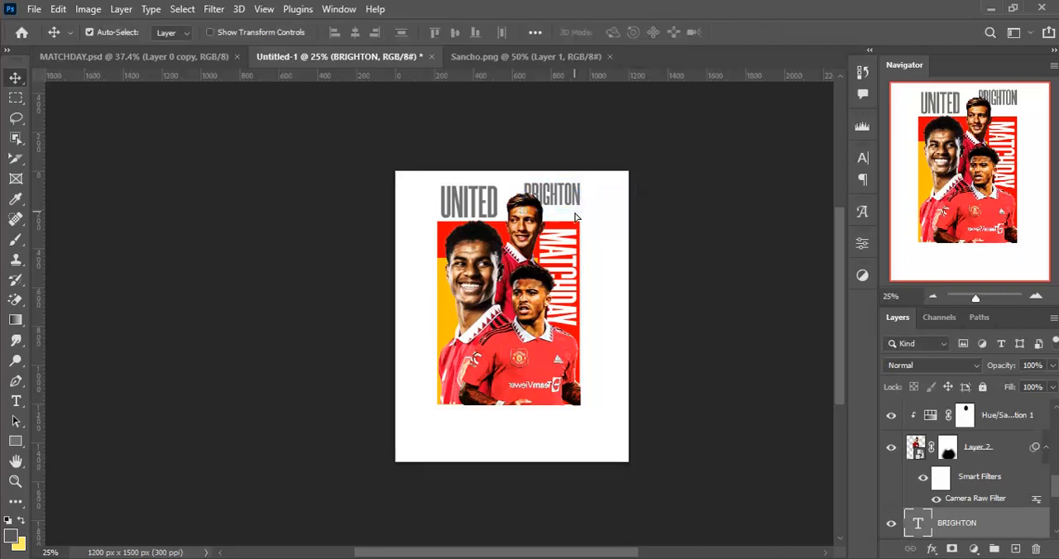
pyautogui.hotkey('shift', 'Down')
pyautogui.hotkey('shift', 'Down')
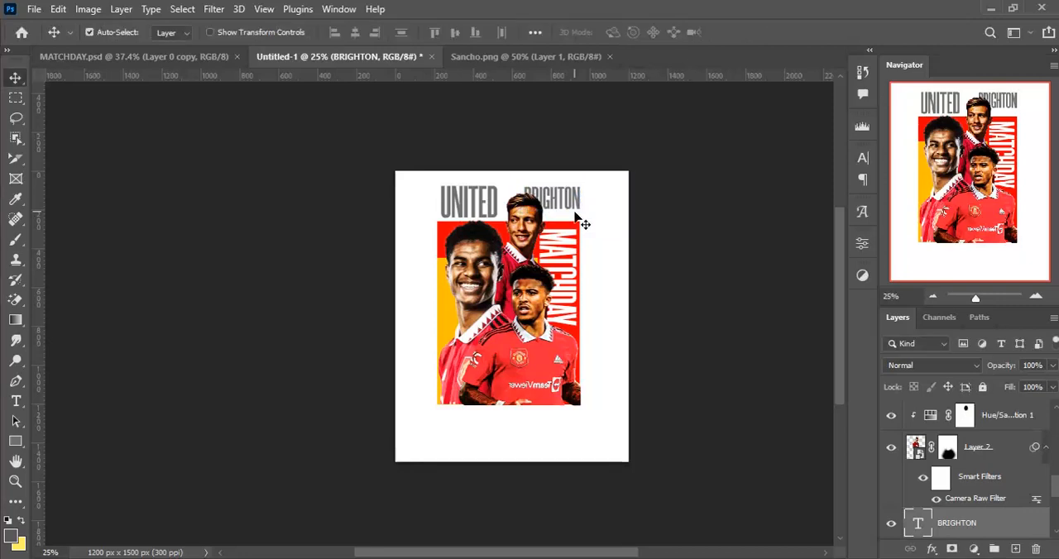
pyautogui.press('Down')
pyautogui.press('Right')
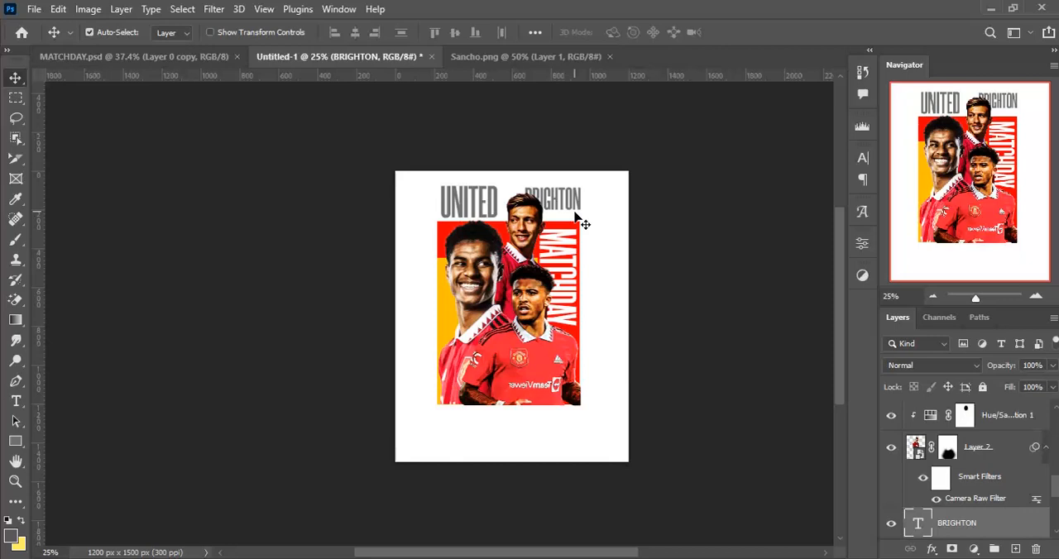
# - Select Lisandro's layer with its clipped adjustments and nudge them left and slightly up, between the UNITED and BRIGHTON text
pyautogui.click(520, 218)
pyautogui.scroll(3, 976, 438)
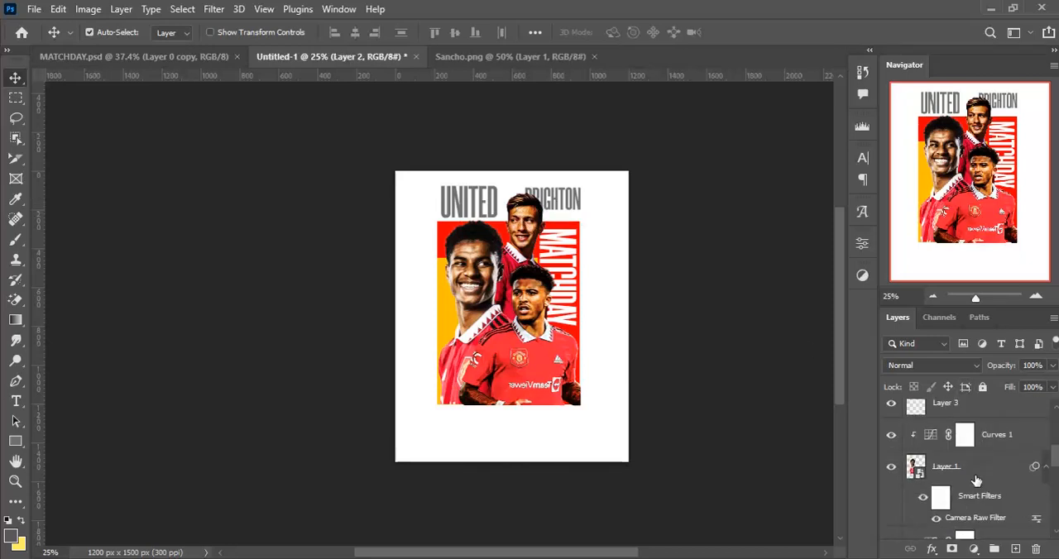
pyautogui.scroll(-2, 996, 491)
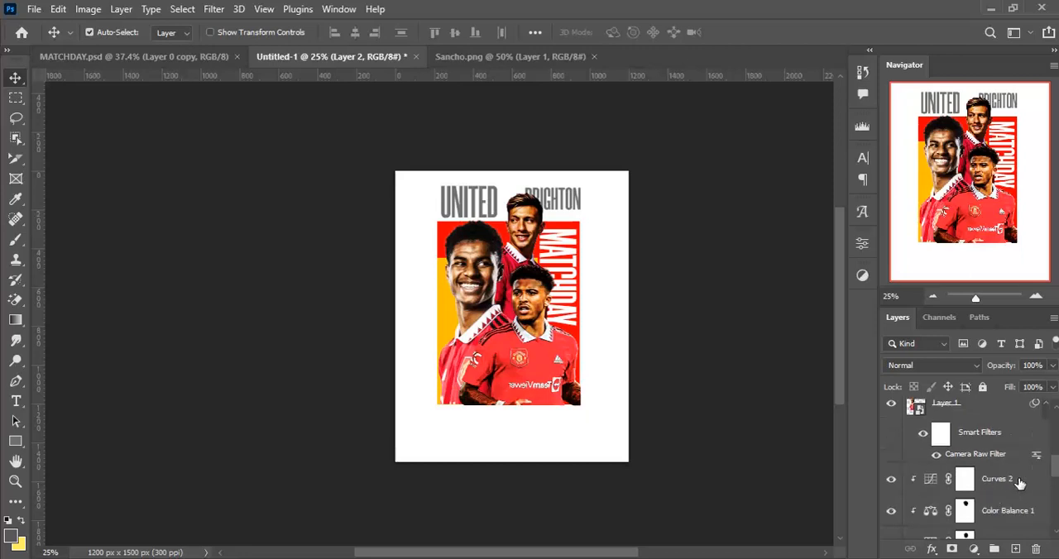
pyautogui.keyDown('shift'); pyautogui.click(1019, 483); pyautogui.keyUp('shift')
pyautogui.hotkey('shift', 'Left')
pyautogui.hotkey('shift', 'Down')
pyautogui.hotkey('shift', 'Left')
pyautogui.hotkey('shift', 'Left')
pyautogui.hotkey('shift', 'Left')
pyautogui.hotkey('shift', 'Up')
pyautogui.hotkey('shift', 'Left')
pyautogui.hotkey('shift', 'Left')
pyautogui.hotkey('shift', 'Up')
pyautogui.hotkey('shift', 'Left')
pyautogui.hotkey('shift', 'Up')
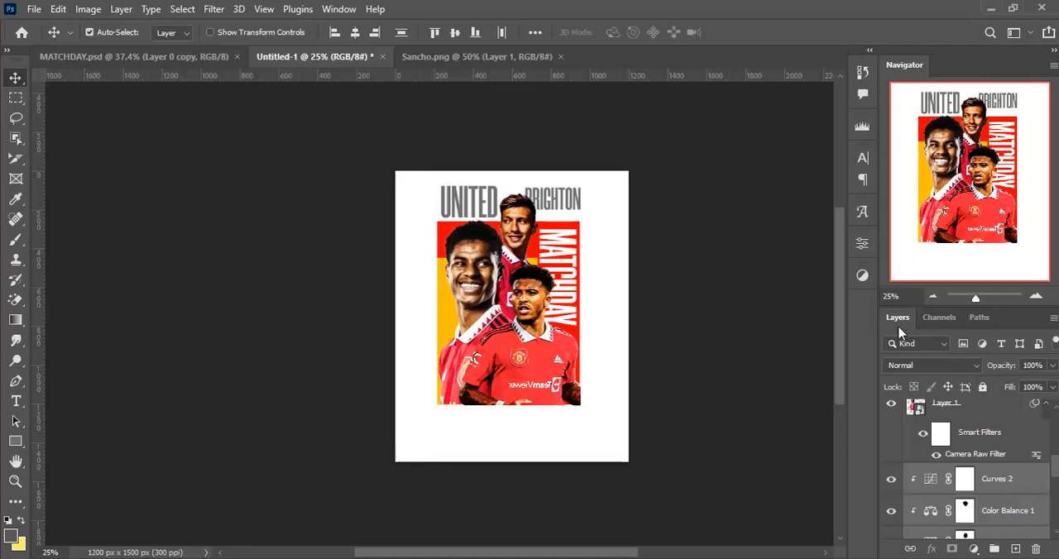
pyautogui.hotkey('shift', 'Up')
pyautogui.hotkey('shift', 'Left')
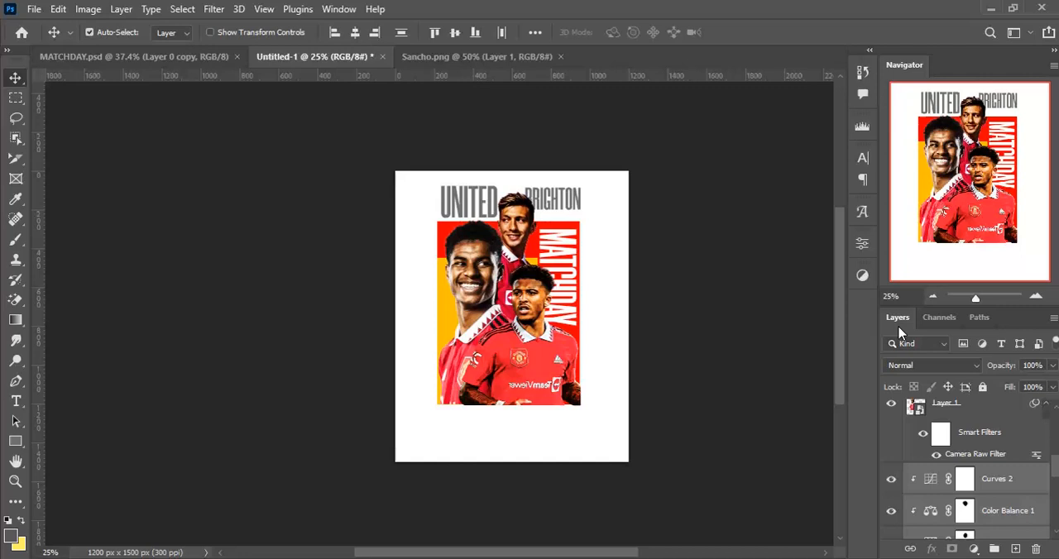
pyautogui.hotkey('shift', 'Left')
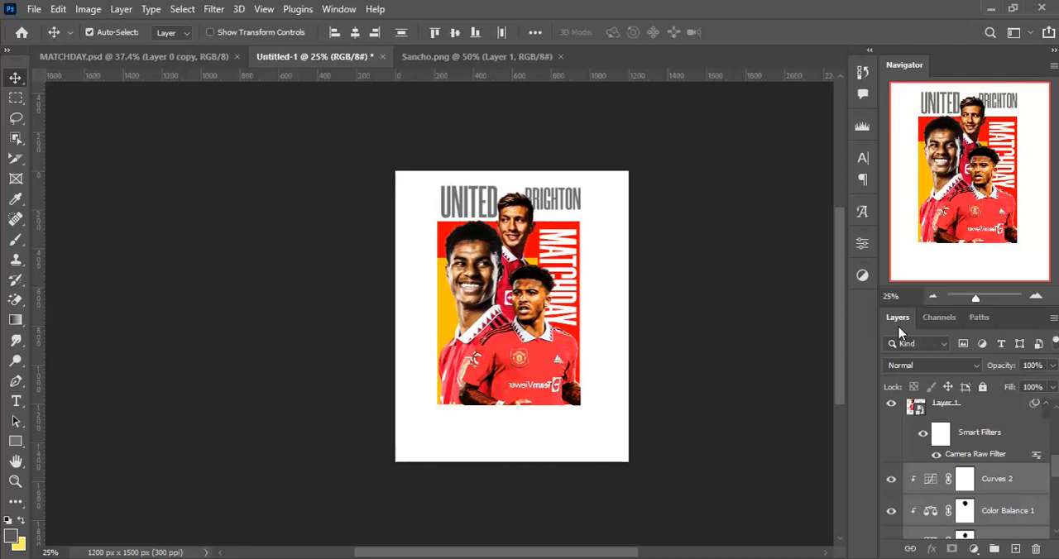
# - Scale the large smiling player's cutout (Layer 1) down slightly, keeping it anchored at the yellow block's bottom-left corner
pyautogui.click(492, 320)
pyautogui.scroll(1, 827, 347)
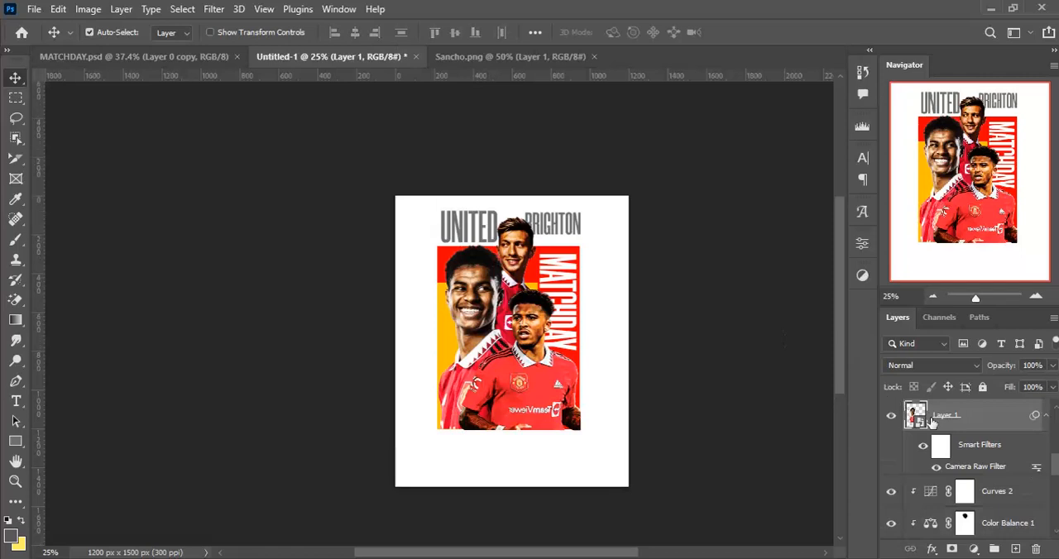
pyautogui.scroll(1, 933, 422)
pyautogui.hotkey('ctrl', 't')
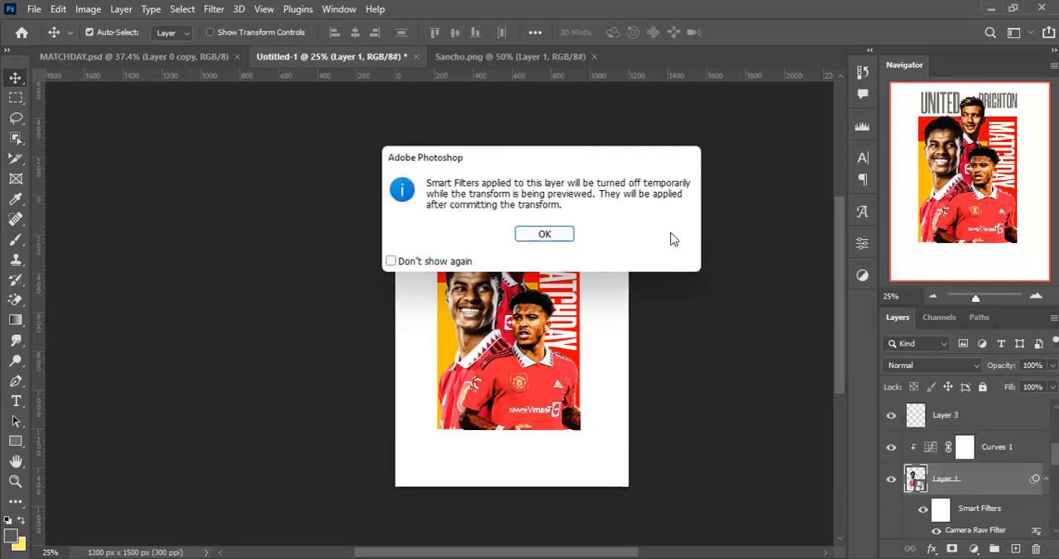
pyautogui.click(545, 235)
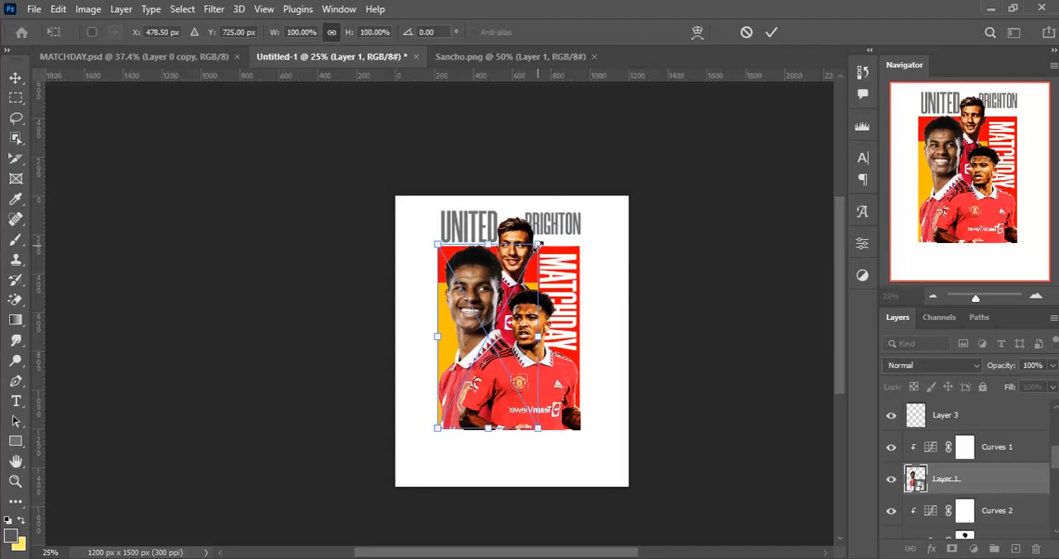
pyautogui.moveTo(538, 244); pyautogui.dragTo(530, 252)
pyautogui.press('Return')
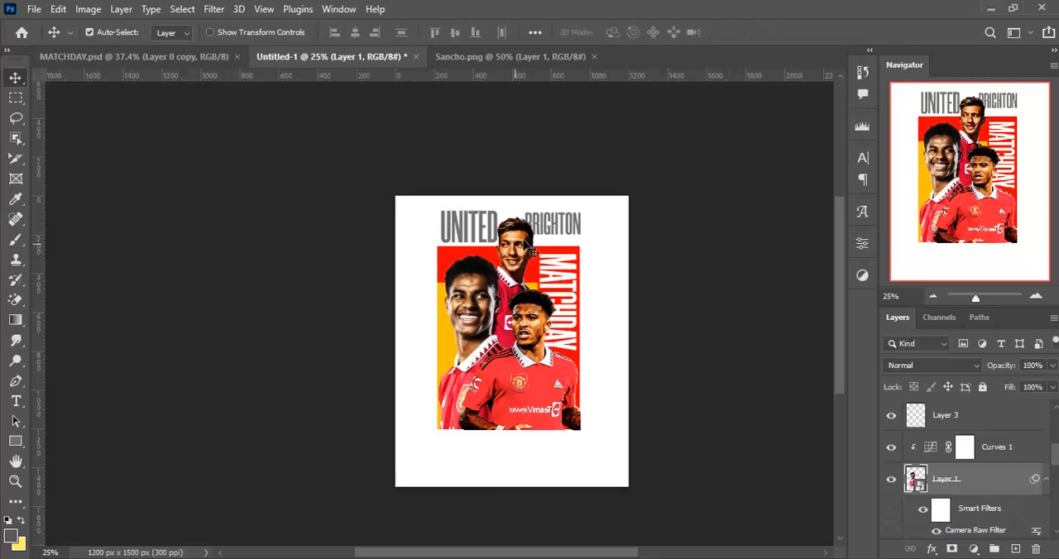
# - Scale the BRIGHTON text to about 91% and nudge it right until it ends at the red block's right edge
pyautogui.click(552, 228)
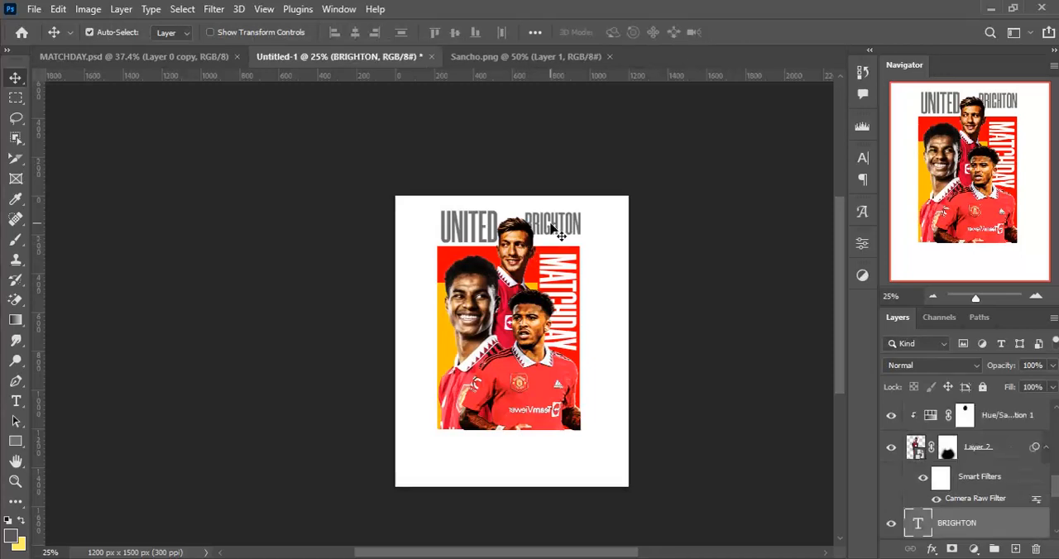
pyautogui.hotkey('ctrl', 't')
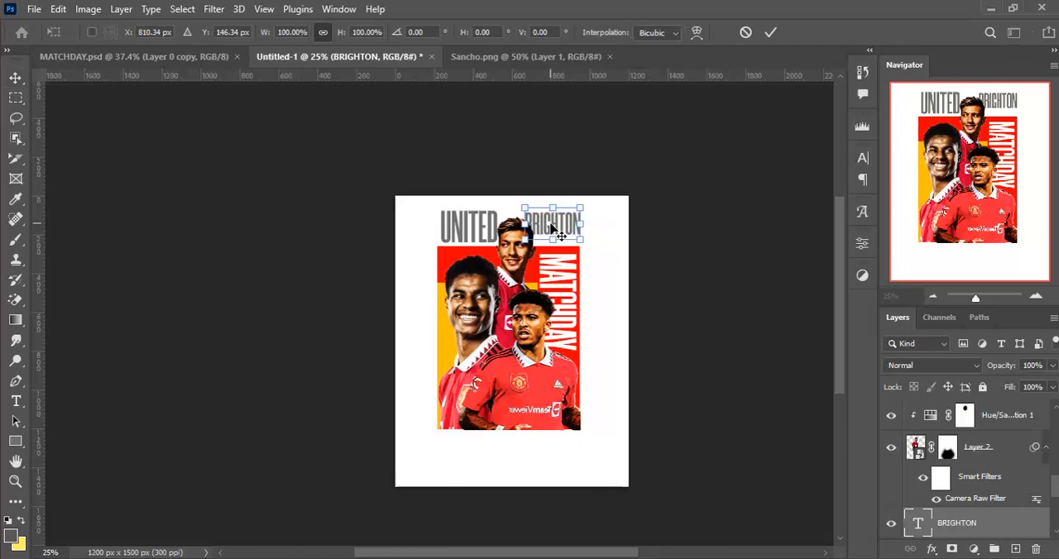
pyautogui.moveTo(577, 238)
pyautogui.mouseDown()
pyautogui.moveTo(616, 246)
pyautogui.moveTo(571, 240)
pyautogui.mouseUp()
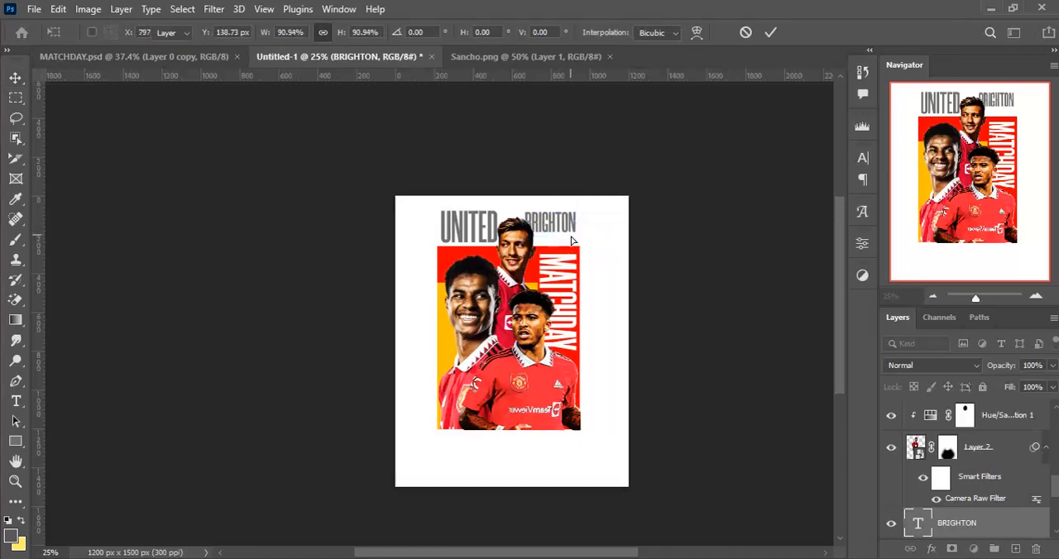
pyautogui.press('Return')
pyautogui.press('Right')
pyautogui.press('Right')
pyautogui.press('Right')
pyautogui.press('Right')
pyautogui.press('Right')
pyautogui.press('Right')
pyautogui.press('Right')
pyautogui.press('Right')
pyautogui.press('Right')
pyautogui.press('Right')
pyautogui.press('Right')
pyautogui.press('Right')
pyautogui.press('Right')
pyautogui.press('Right')
pyautogui.press('Right')
pyautogui.press('Right')
pyautogui.press('Right')
pyautogui.press('Right')
pyautogui.press('Right')
pyautogui.press('Right')
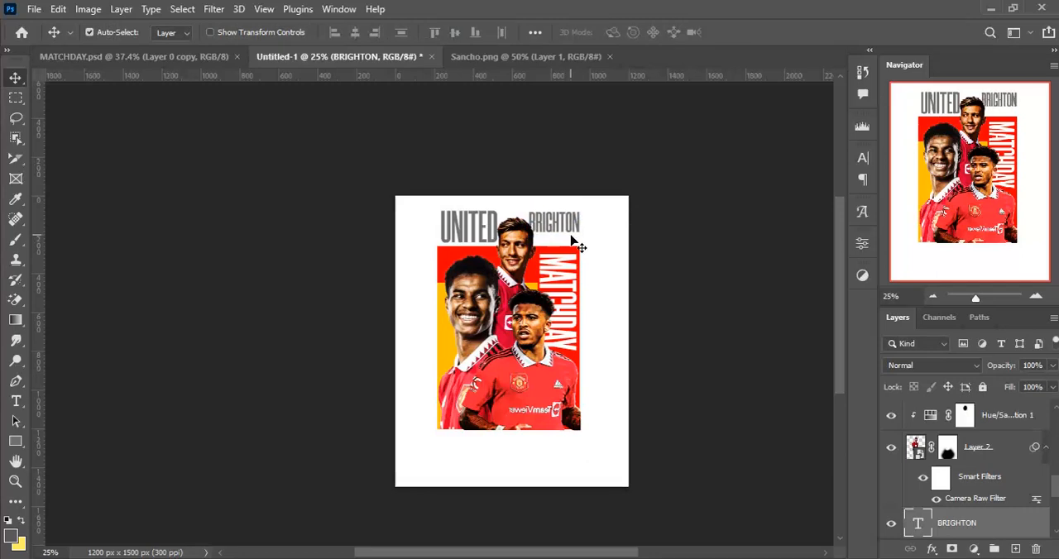
pyautogui.press('Right')
pyautogui.press('Right')
pyautogui.press('Right')
pyautogui.press('Right')
pyautogui.press('Right')
pyautogui.press('Right')
pyautogui.press('Right')
pyautogui.press('Right')
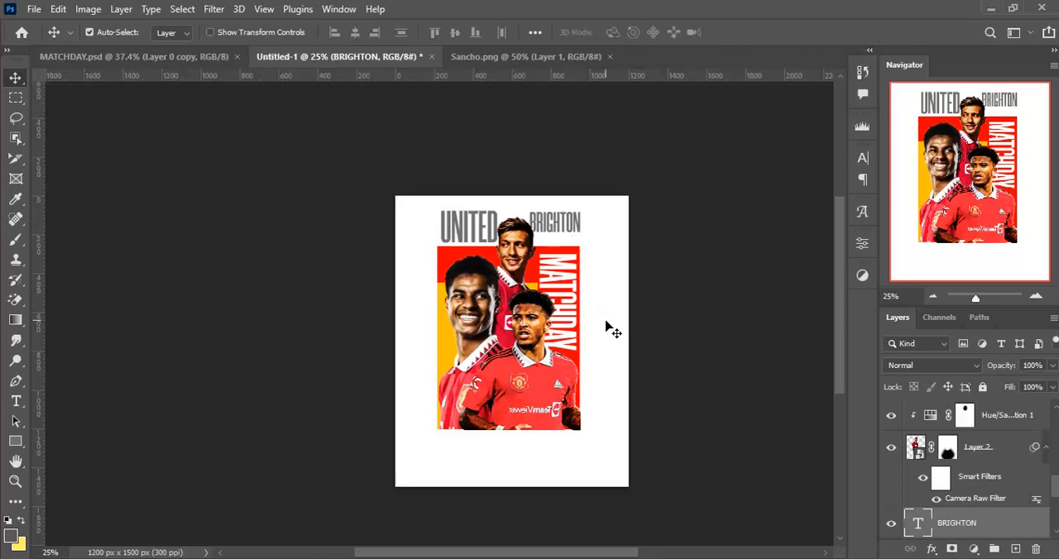
# - Duplicate the BRIGHTON text and move the copy straight down below the original
pyautogui.hotkey('ctrl', 'j')
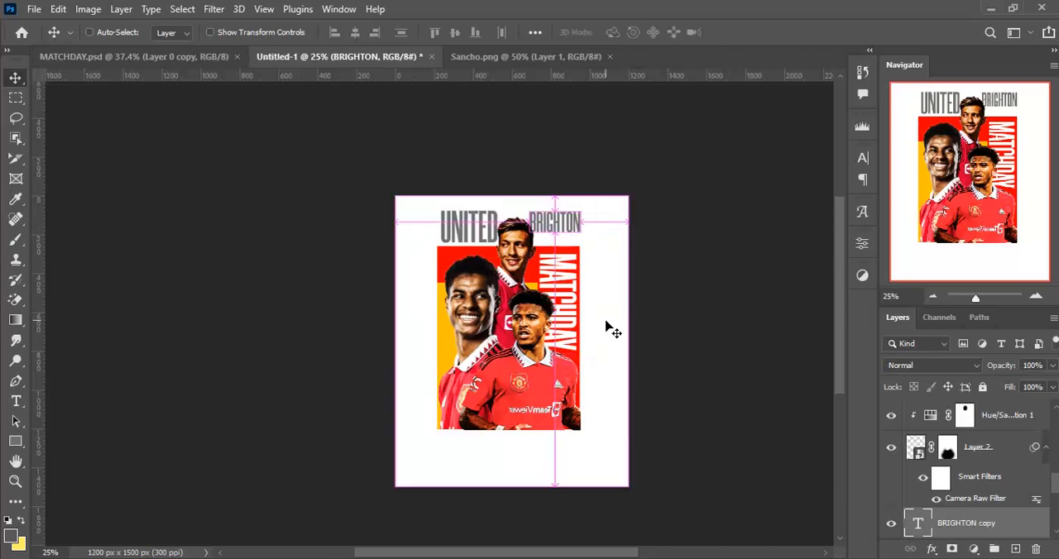
pyautogui.hotkey('shift', 'Down')
pyautogui.hotkey('shift', 'Down')
pyautogui.hotkey('shift', 'Down')
pyautogui.hotkey('shift', 'Down')
pyautogui.hotkey('shift', 'Down')
pyautogui.hotkey('shift', 'Down')
pyautogui.hotkey('shift', 'Down')
pyautogui.hotkey('shift', 'Down')
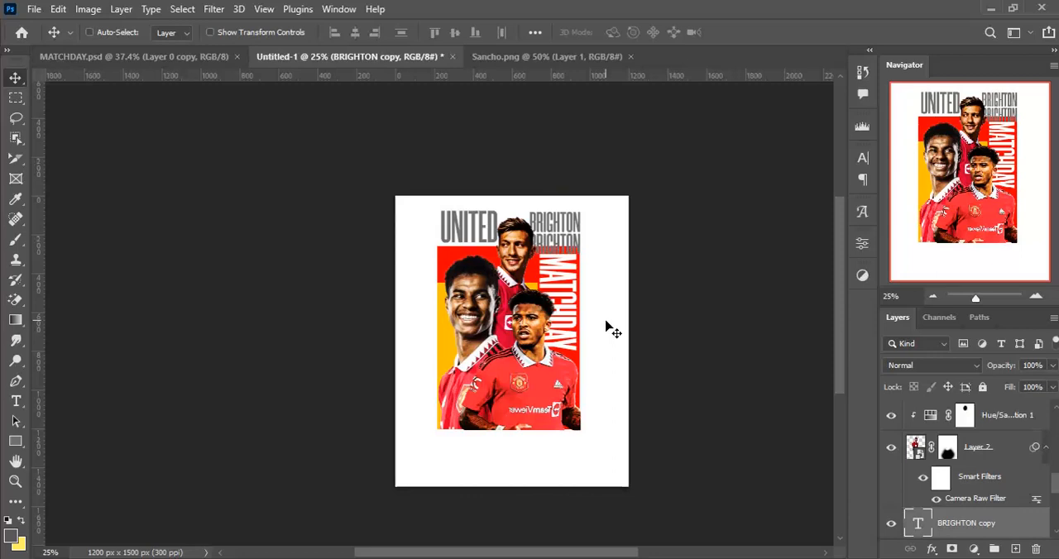
# - Replace the duplicated BRIGHTON text with "& HOVE ALBION"
pyautogui.press('t')
pyautogui.press('Return')
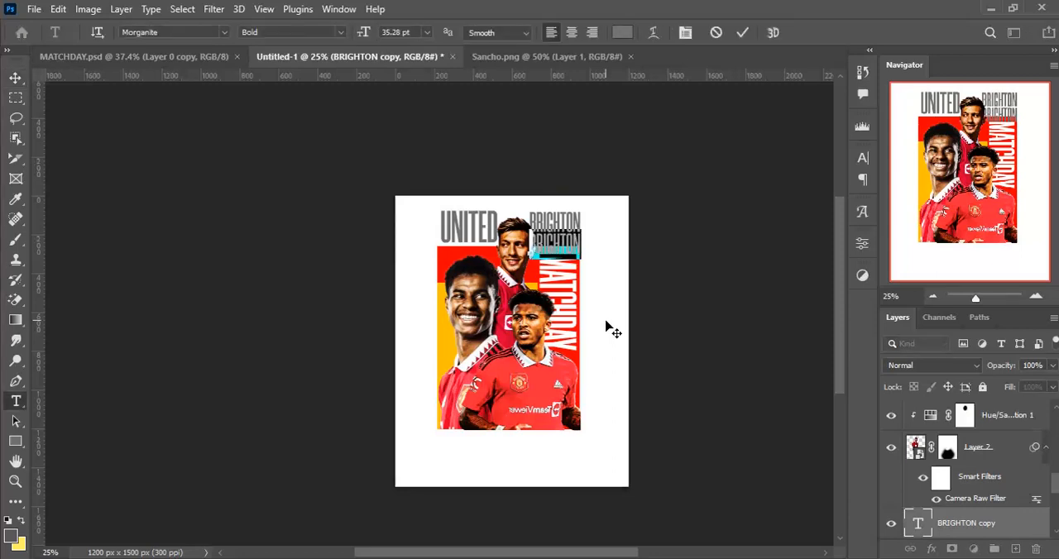
pyautogui.write('& H')
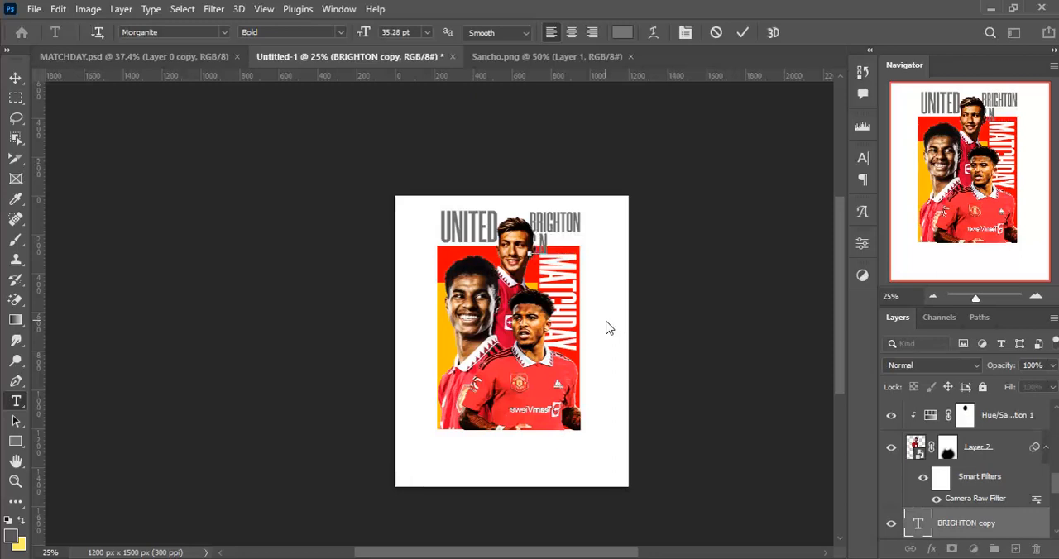
pyautogui.hotkey('ctrl', 'a')
pyautogui.press('BackSpace')
pyautogui.write('& HAVE ALBION')
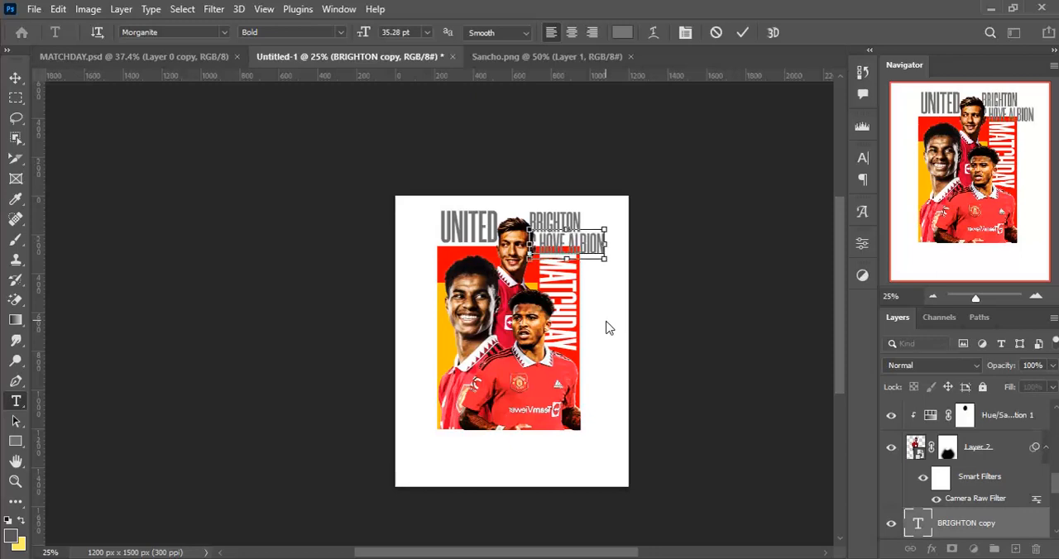
pyautogui.hotkey('ctrl', 'Return')
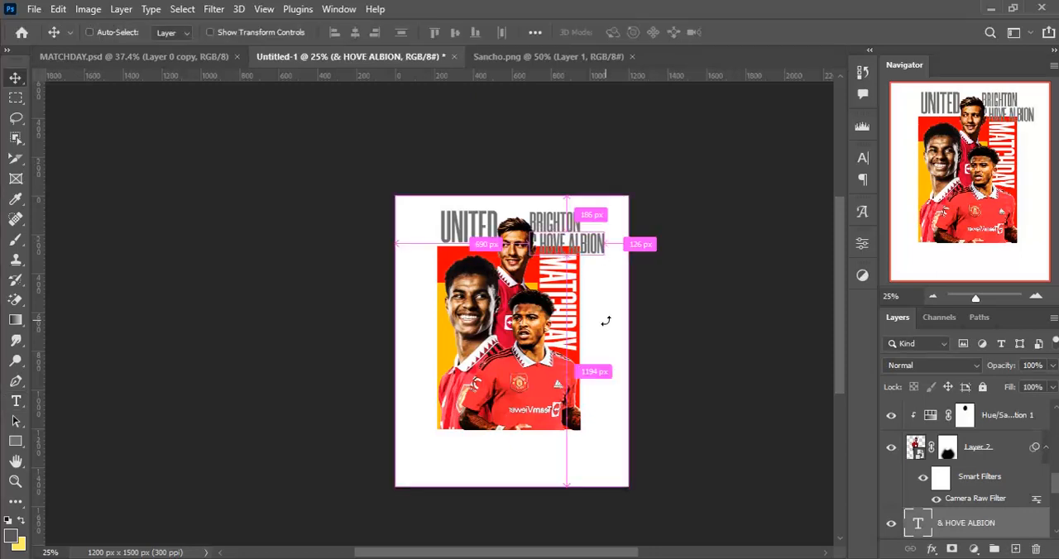
# - Scale the "& HOVE ALBION" text down to about 47% so it fits beneath BRIGHTON
pyautogui.hotkey('ctrl', 't')
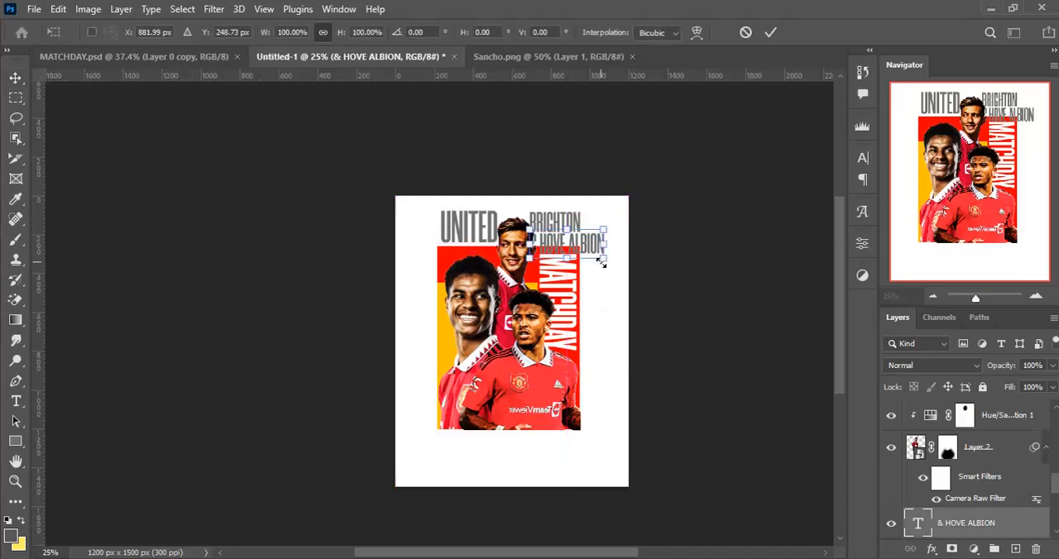
pyautogui.moveTo(601, 262); pyautogui.dragTo(564, 240)
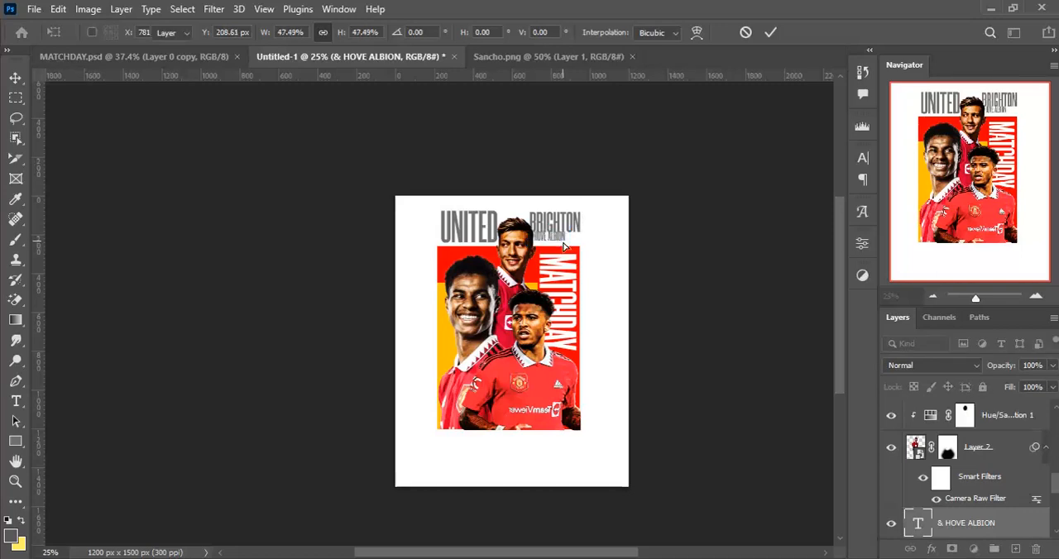
pyautogui.press('Return')
# - Nudge BRIGHTON up to clear "& HOVE ALBION" and nudge UNITED left to line up with the red block's left edge
pyautogui.click(554, 221)
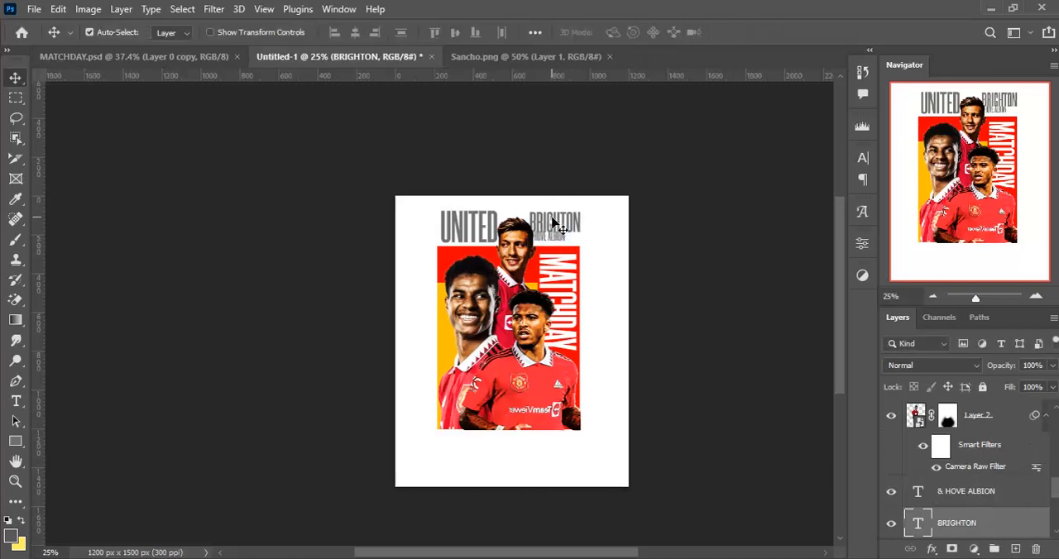
pyautogui.press('Up')
pyautogui.press('Up')
pyautogui.press('Up')
pyautogui.press('Up')
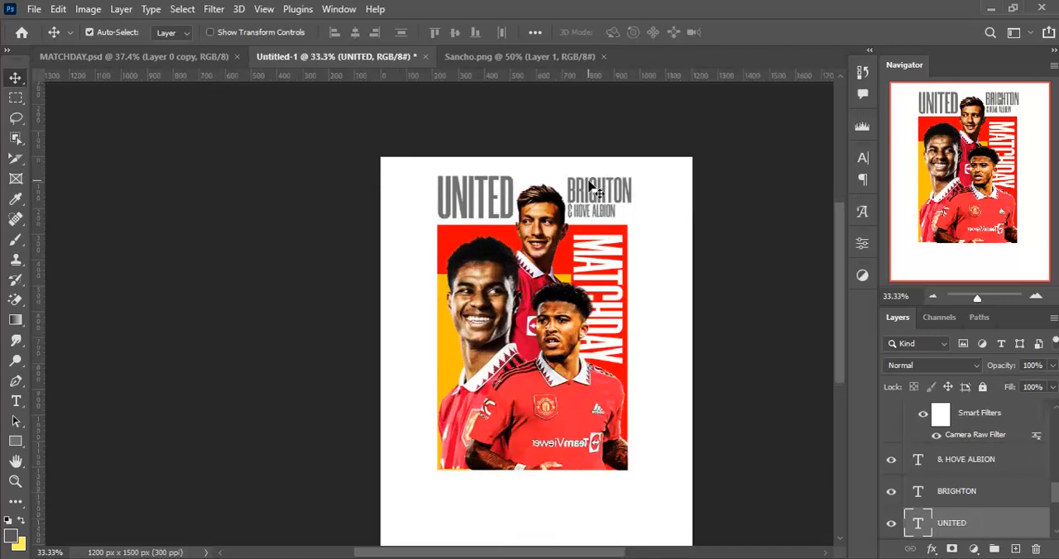
pyautogui.press('Left')
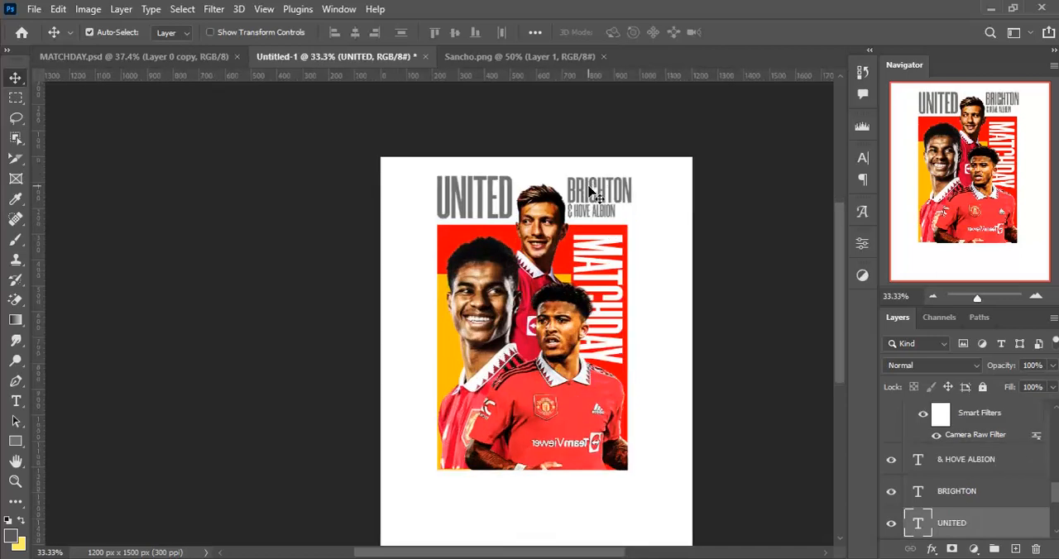
# - Duplicate the BRIGHTON text and move the copy left behind the middle player's head, beginning just after UNITED
pyautogui.click(589, 192)
pyautogui.moveTo(588, 192); pyautogui.dragTo(596, 192)
pyautogui.hotkey('shift', 'Left')
pyautogui.hotkey('shift', 'Left')
pyautogui.hotkey('shift', 'Left')
pyautogui.hotkey('shift', 'Left')
pyautogui.hotkey('shift', 'Left')
pyautogui.hotkey('shift', 'Left')
pyautogui.hotkey('shift', 'Left')
pyautogui.hotkey('shift', 'Left')
pyautogui.hotkey('shift', 'Left')
pyautogui.hotkey('shift', 'Left')
pyautogui.hotkey('shift', 'Left')
pyautogui.hotkey('shift', 'Left')
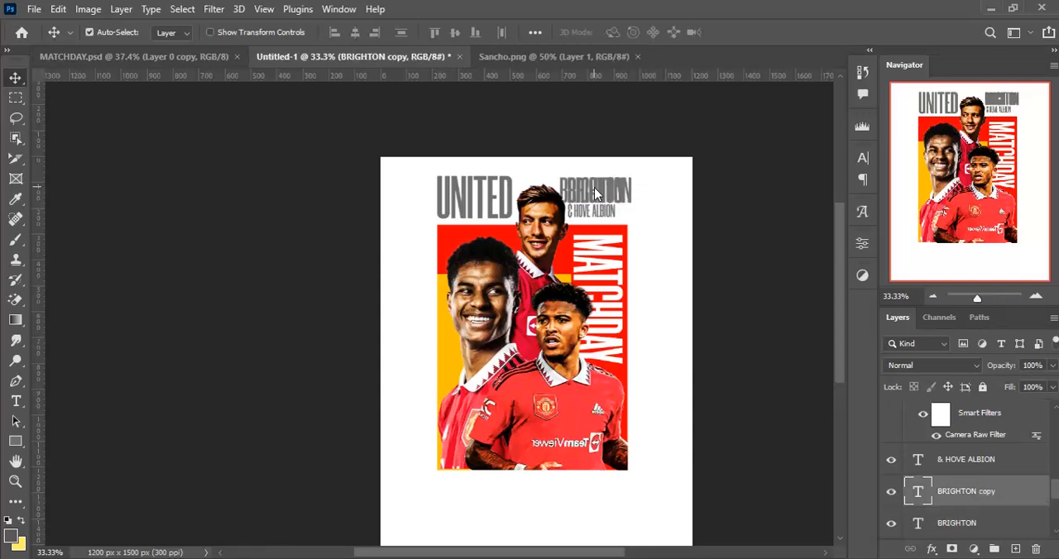
pyautogui.hotkey('shift', 'Left')
pyautogui.hotkey('shift', 'Left')
pyautogui.hotkey('shift', 'Left')
pyautogui.hotkey('shift', 'Left')
pyautogui.hotkey('shift', 'Left')
pyautogui.hotkey('shift', 'Left')
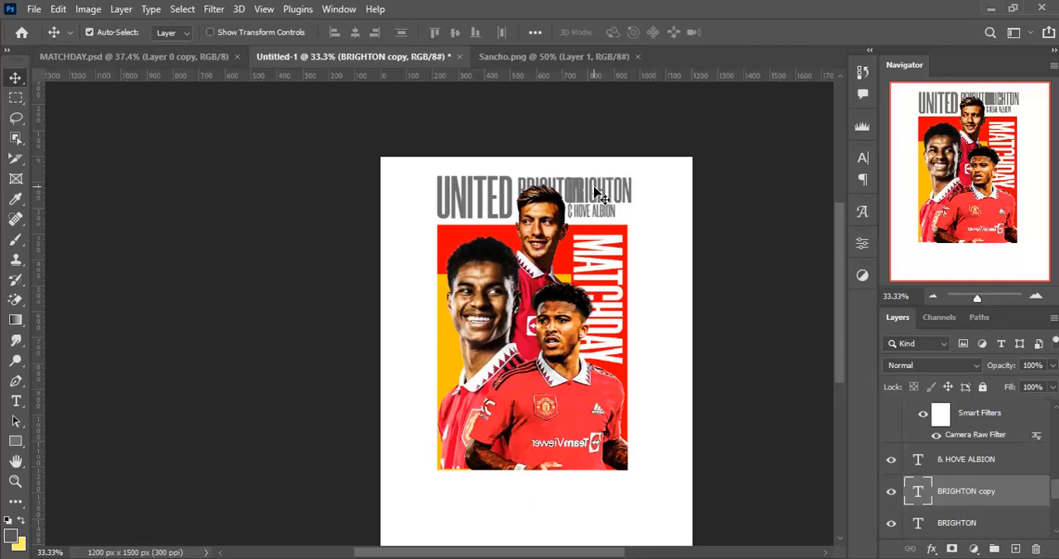
# - Change the duplicated BRIGHTON text behind the player's head to VERSUS
pyautogui.press('Return')
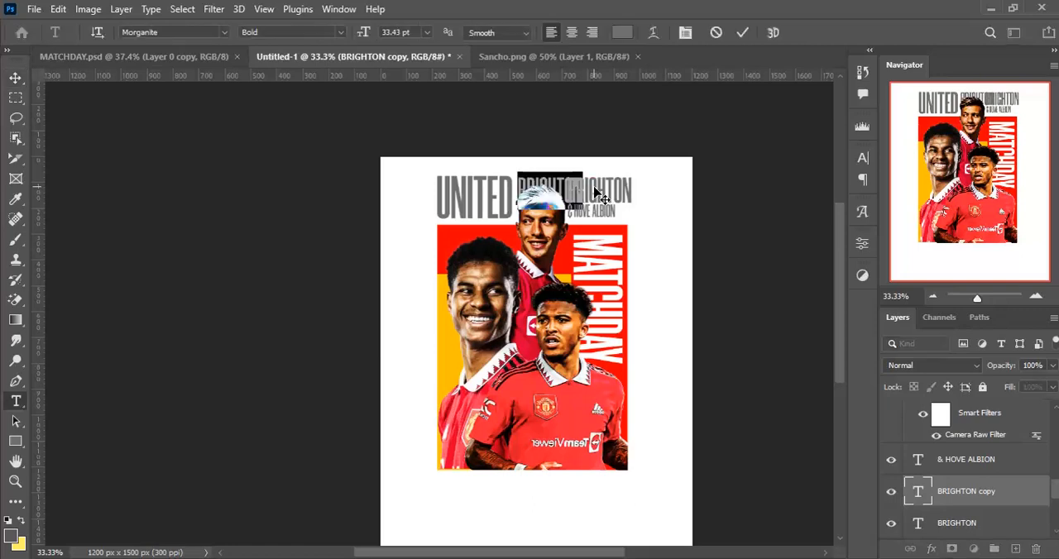
pyautogui.write('VERSUS')
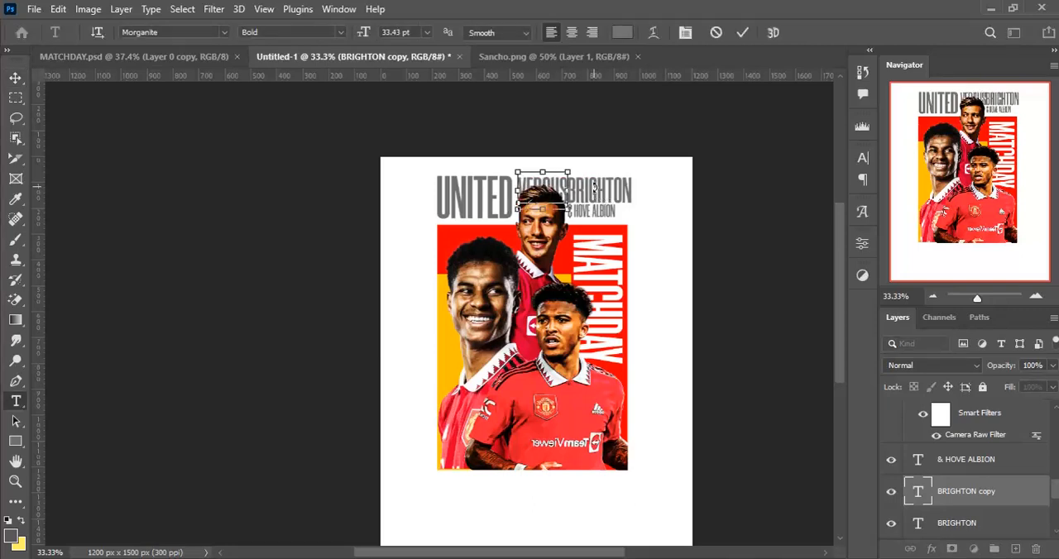
pyautogui.press('Escape')
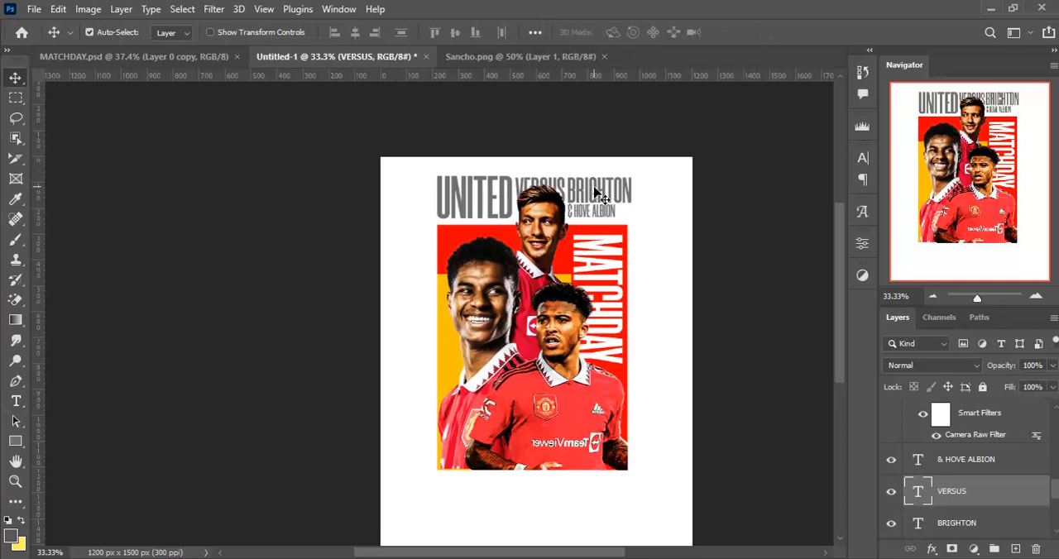
# - Scale VERSUS to about 69% and position it above the middle player's head, between UNITED and BRIGHTON
pyautogui.hotkey('ctrl', 't')
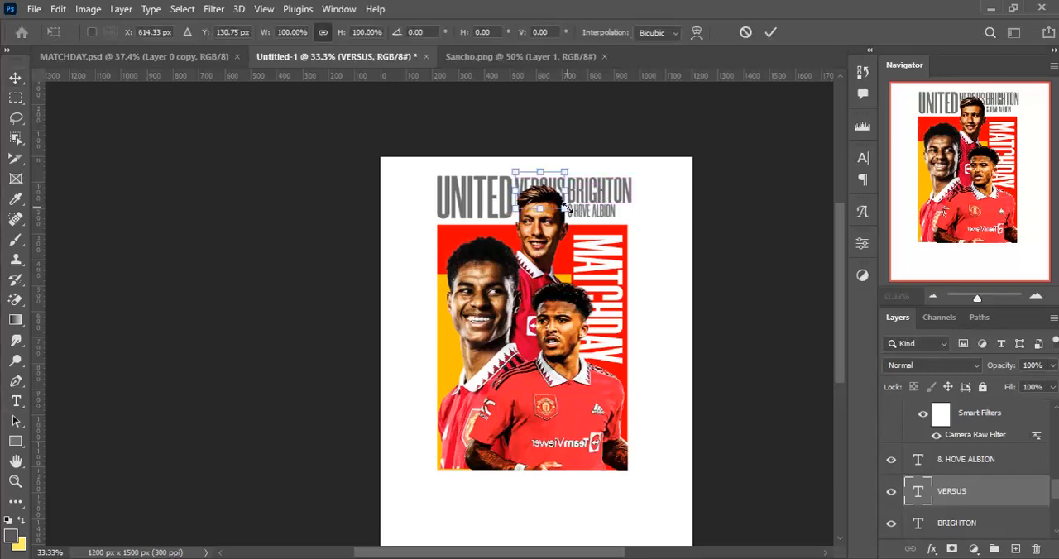
pyautogui.moveTo(565, 209); pyautogui.dragTo(518, 200)
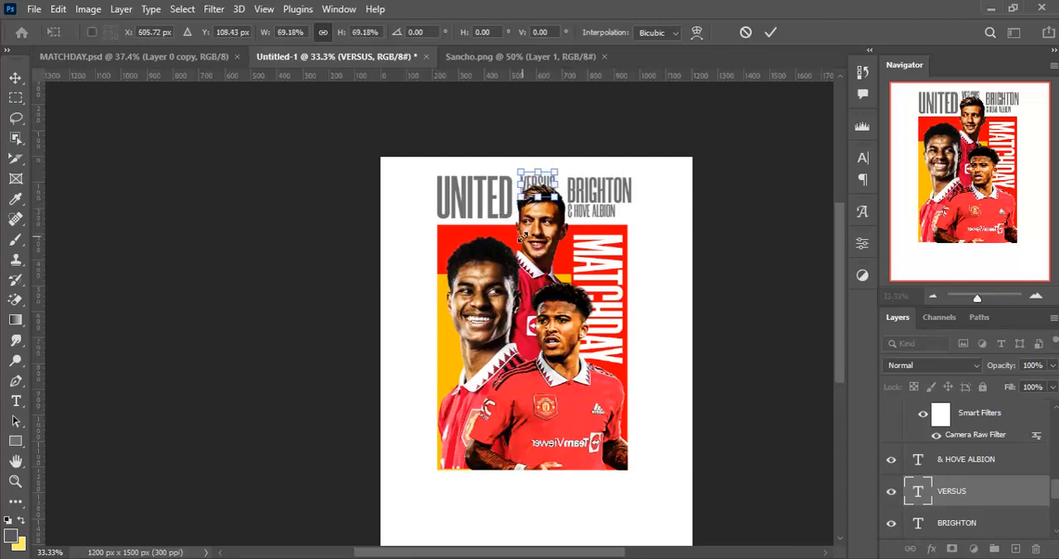
pyautogui.press('Return')
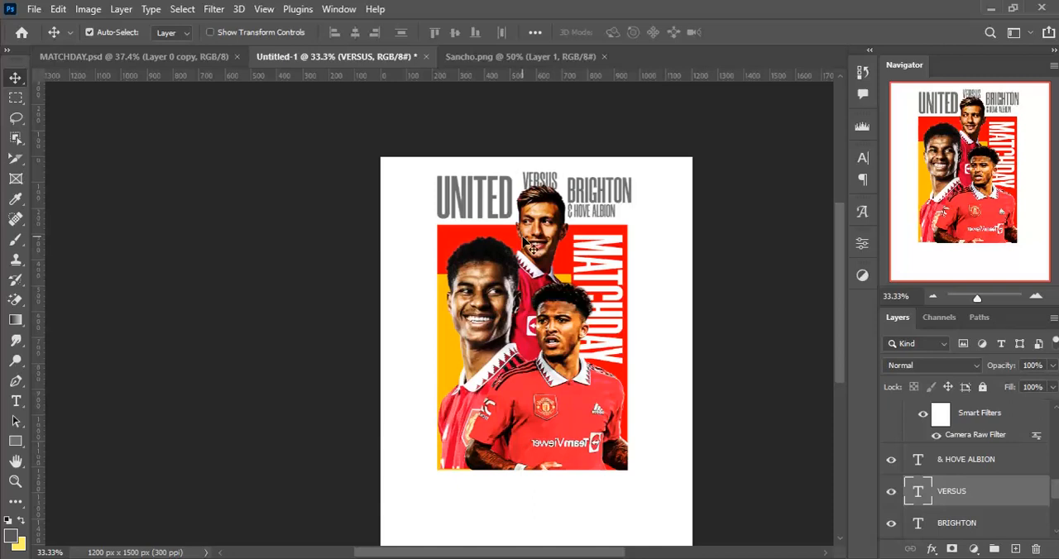
# - Recolor the VERSUS text to red ff0000, sampled from the red block
pyautogui.press('ctrl')
pyautogui.doubleClick(539, 181)
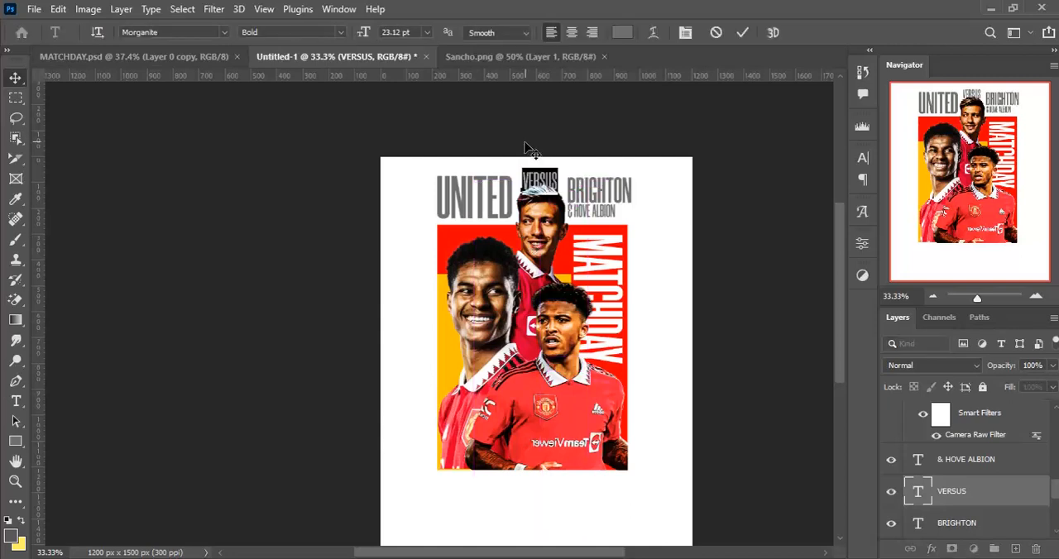
pyautogui.click(622, 33)
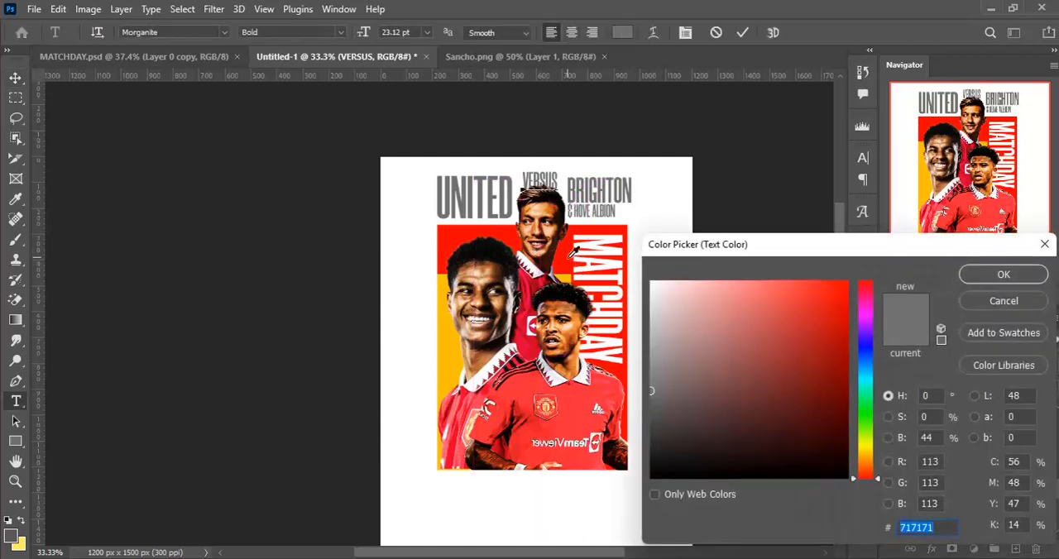
pyautogui.click(572, 252)
pyautogui.click(980, 277)
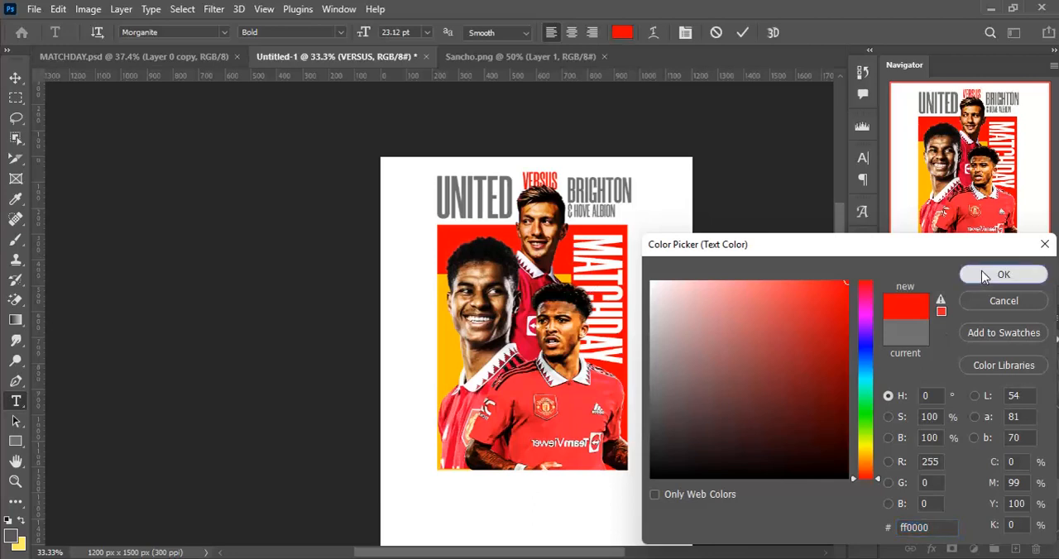
pyautogui.click(742, 33)
pyautogui.press('v')
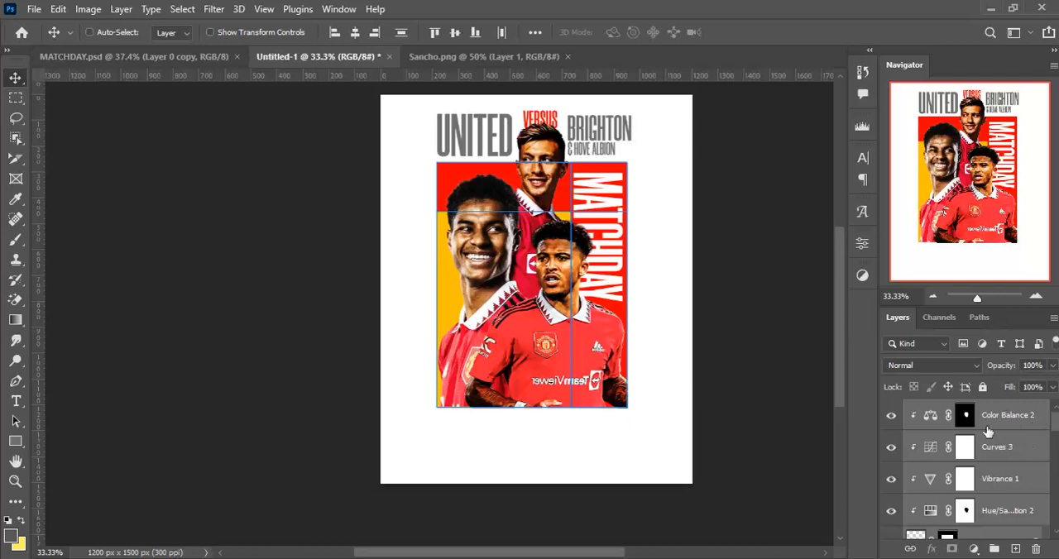
# - Group all poster layers above the Background, scale the group to about 89% and center the artwork on the canvas
pyautogui.hotkey('ctrl', 'g')
pyautogui.hotkey('ctrl', 't')
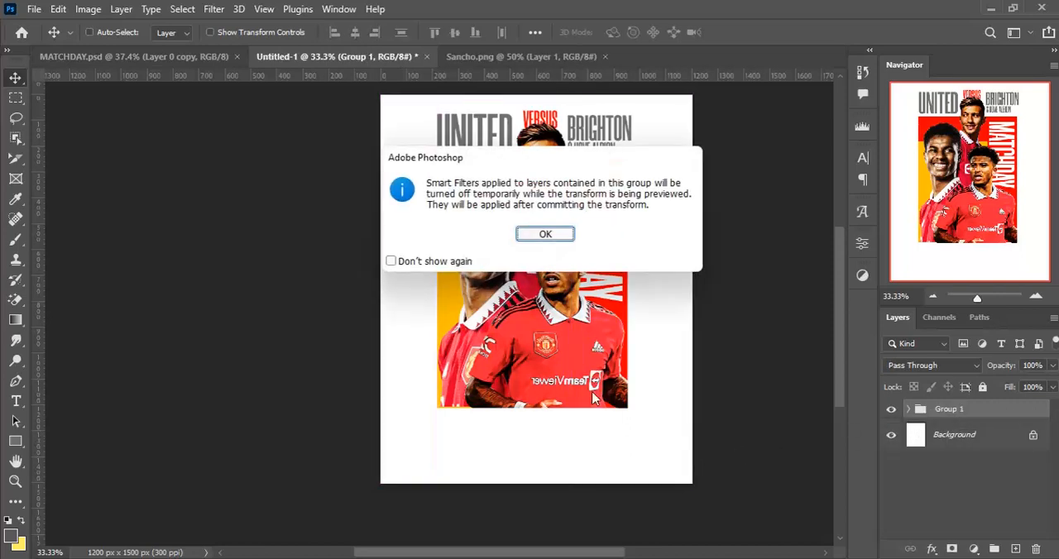
pyautogui.click(545, 234)
pyautogui.moveTo(679, 476); pyautogui.dragTo(649, 435)
pyautogui.moveTo(549, 261); pyautogui.dragTo(537, 327)
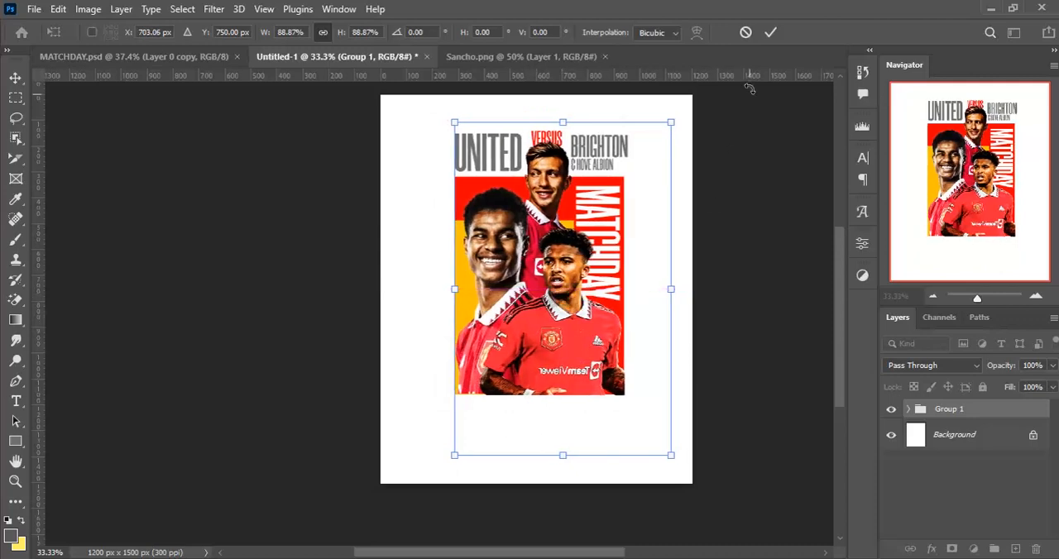
pyautogui.click(768, 33)
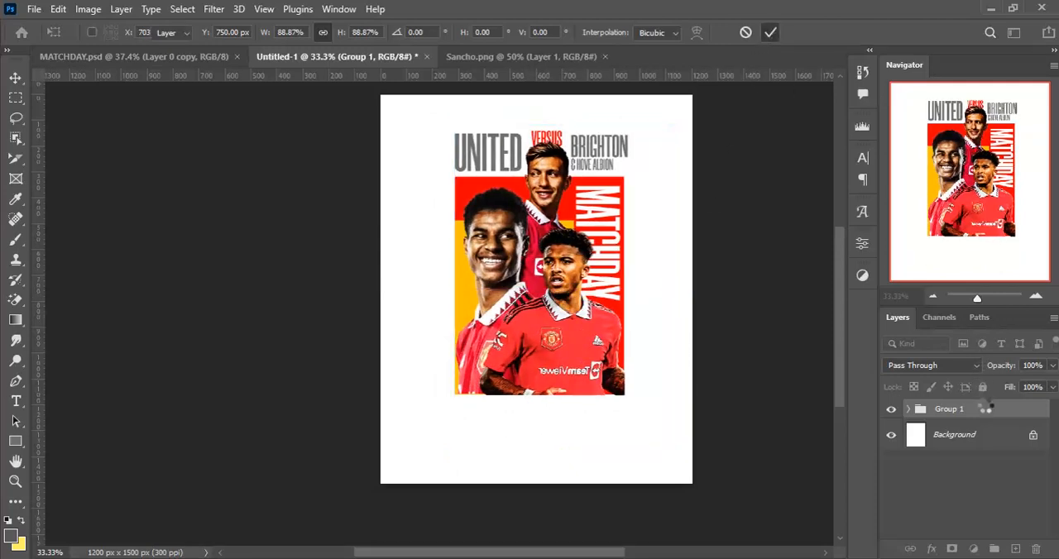
# - Ungroup the poster layers so they sit individually above the Background again, and clear the layer selection
pyautogui.rightClick(984, 409)
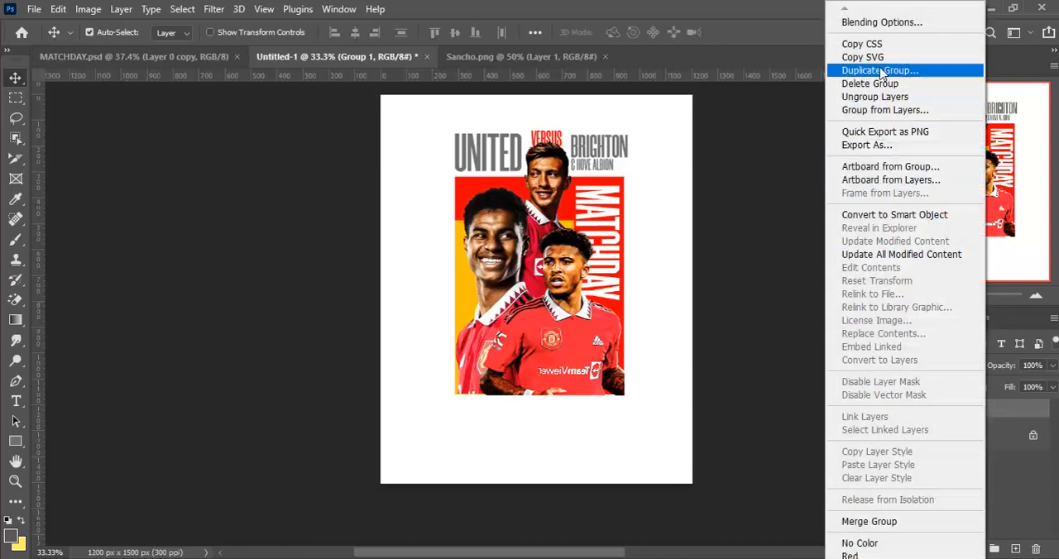
pyautogui.click(871, 98)
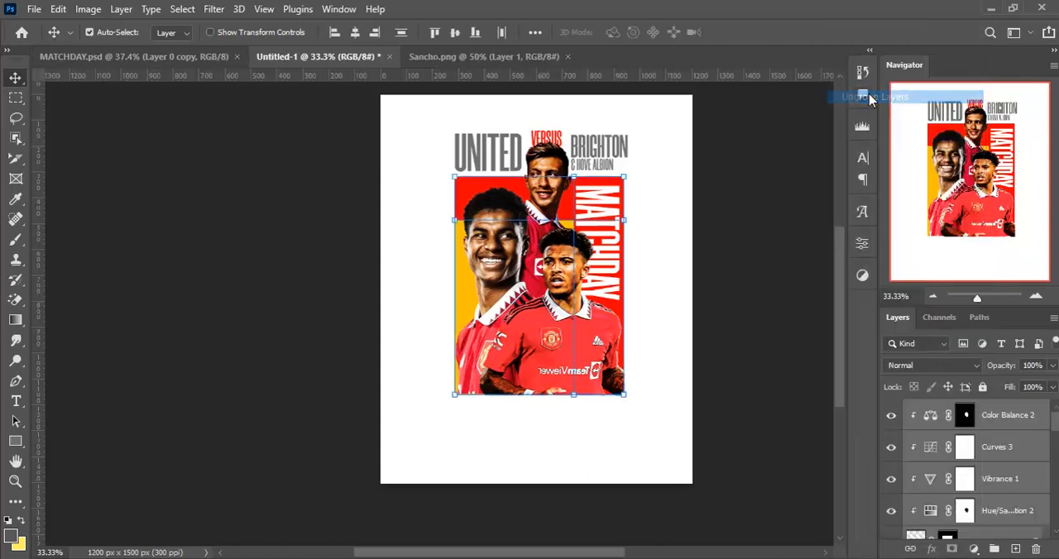
pyautogui.click(656, 354)
# - Select all the artwork on the canvas and nudge it slightly left and down, then deselect it
pyautogui.scroll(2, 643, 371)
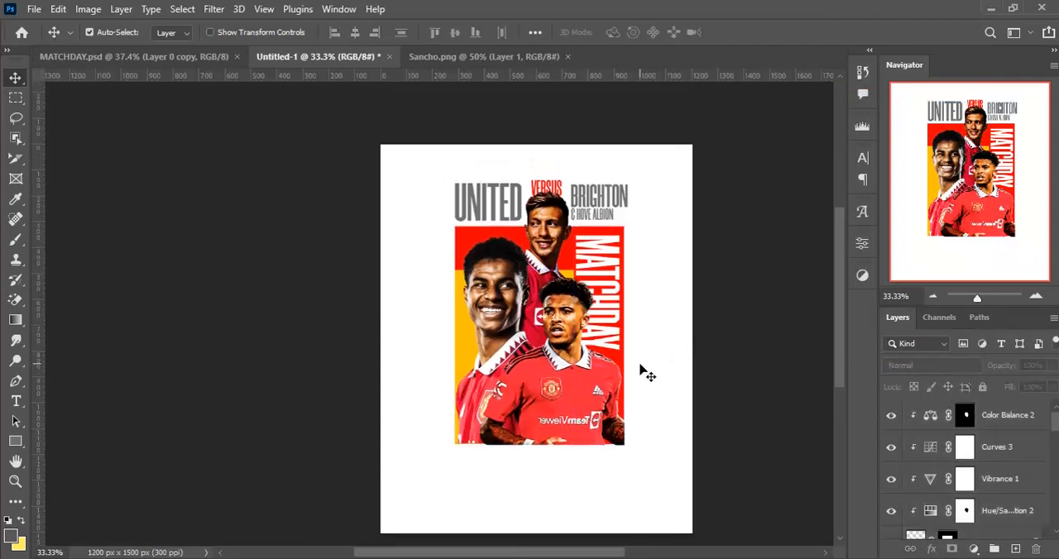
pyautogui.moveTo(391, 163); pyautogui.dragTo(676, 480)
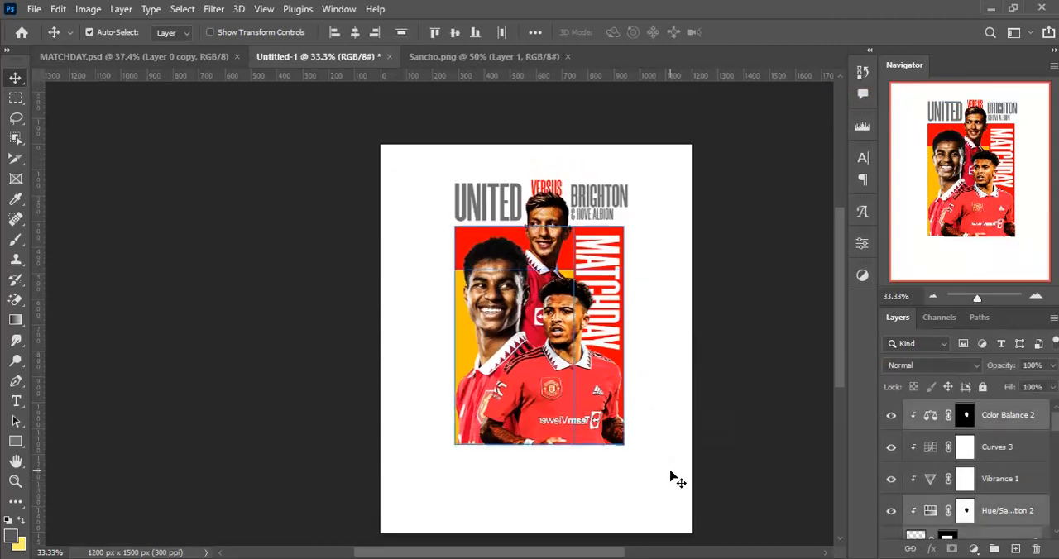
pyautogui.press('Left')
pyautogui.press('Down')
pyautogui.press('Down')
pyautogui.press('Down')
pyautogui.press('Down')
pyautogui.press('Down')
pyautogui.press('Down')
pyautogui.press('Down')
pyautogui.press('Down')
pyautogui.press('Down')
pyautogui.press('Down')
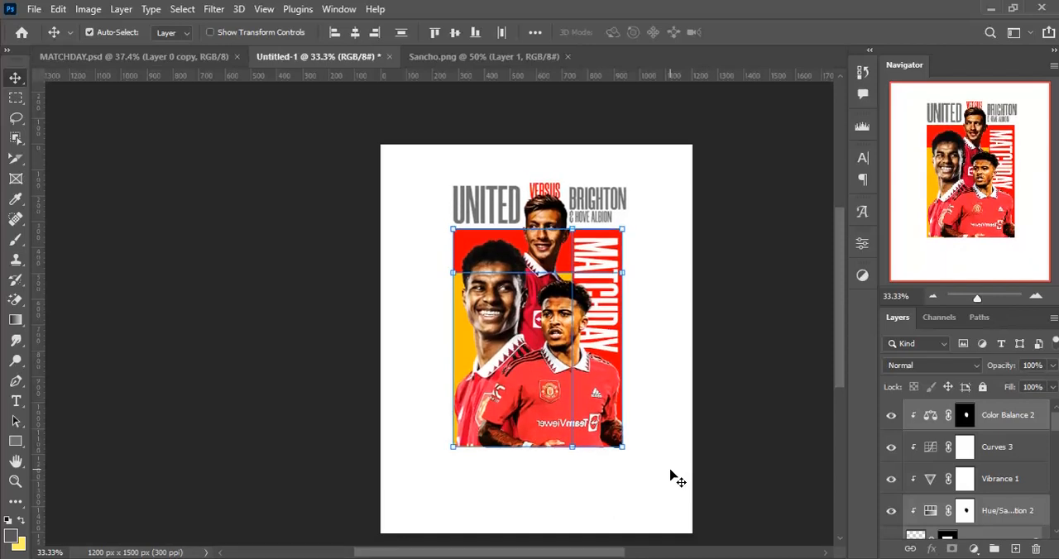
pyautogui.press('Down')
pyautogui.press('Down')
pyautogui.click(651, 483)
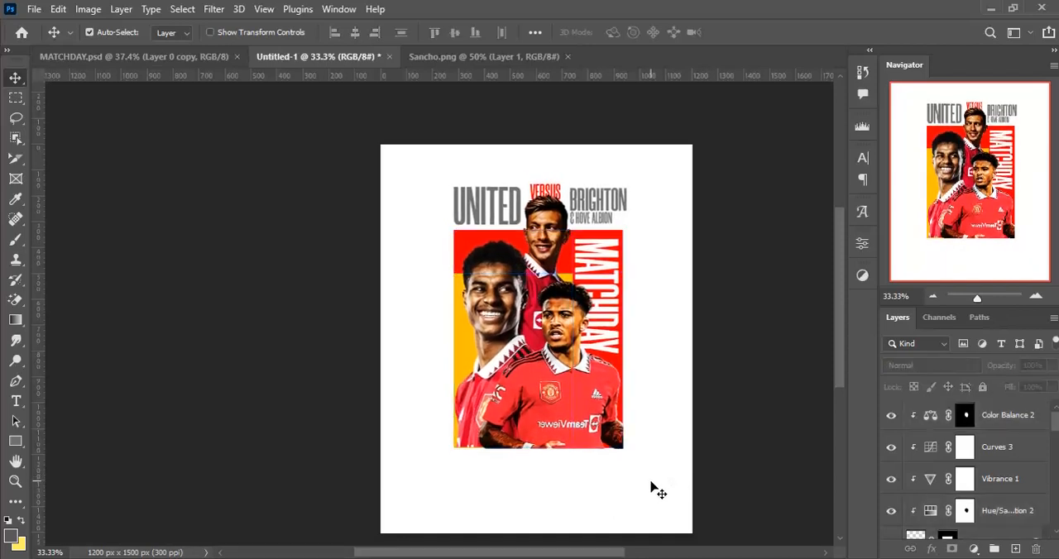
# - Target the front player's layer mask on Layer 4 and make a rectangular selection along the artwork's bottom edge, spanning its full width
pyautogui.scroll(-2, 654, 484)
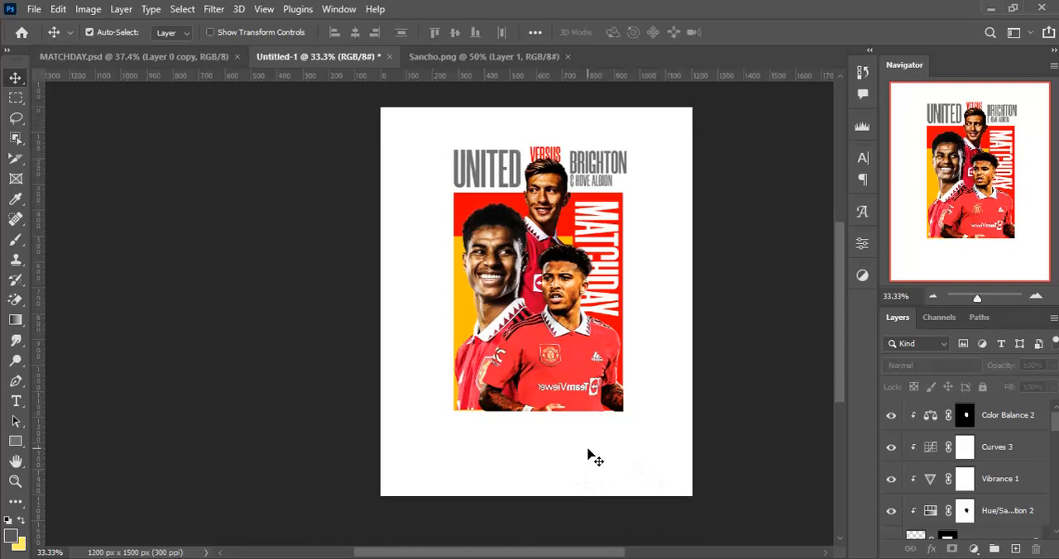
pyautogui.moveTo(575, 318); pyautogui.dragTo(585, 272)
pyautogui.keyDown('ctrl'); pyautogui.moveTo(554, 369); pyautogui.dragTo(614, 366); pyautogui.keyUp('ctrl')
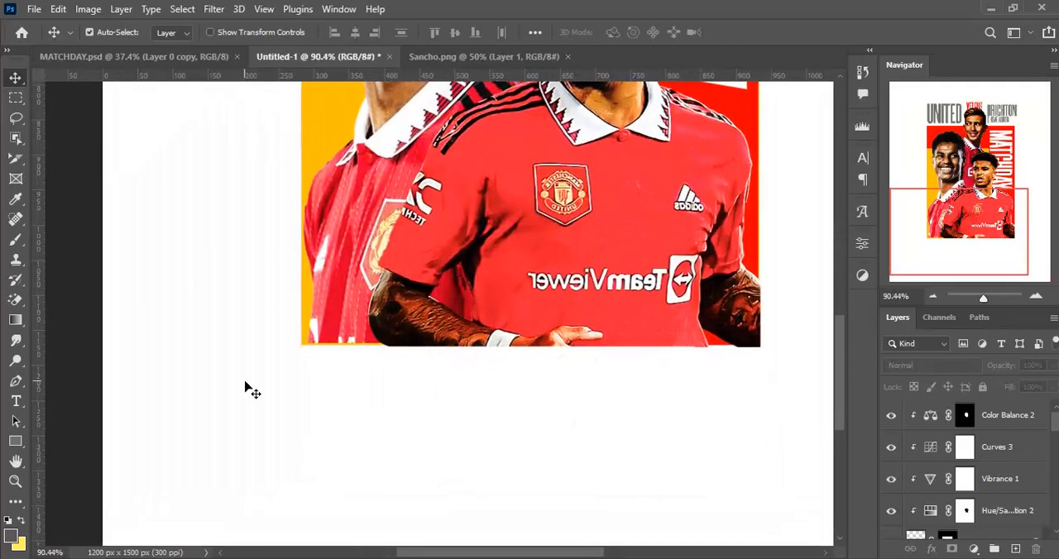
pyautogui.click(351, 281)
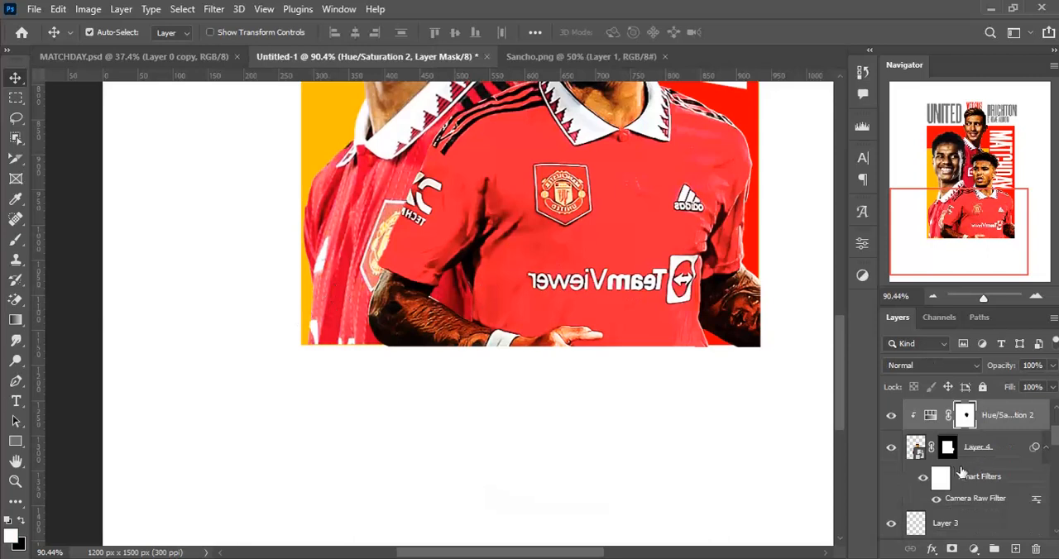
pyautogui.click(948, 447)
pyautogui.press('m')
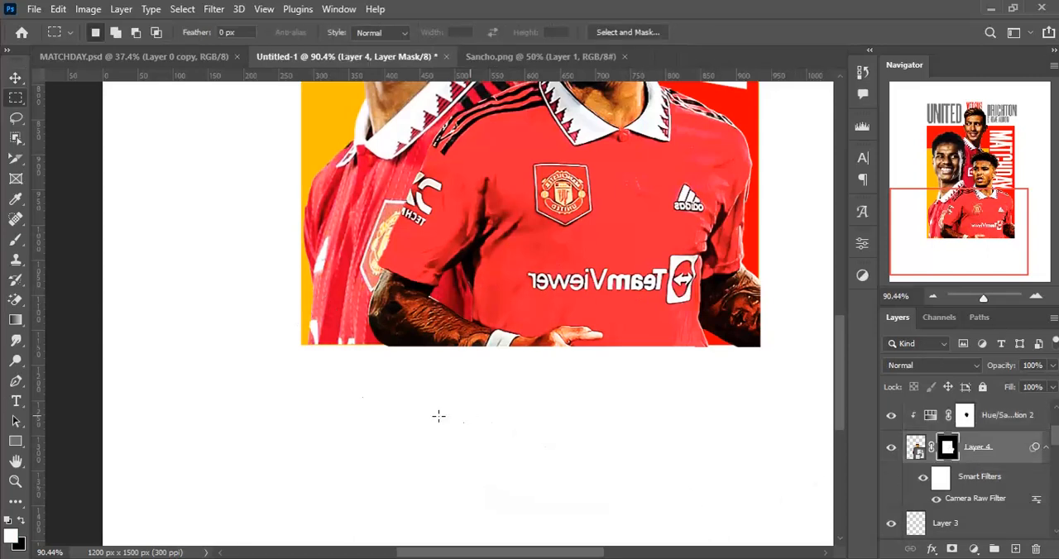
pyautogui.moveTo(264, 348); pyautogui.dragTo(787, 449)
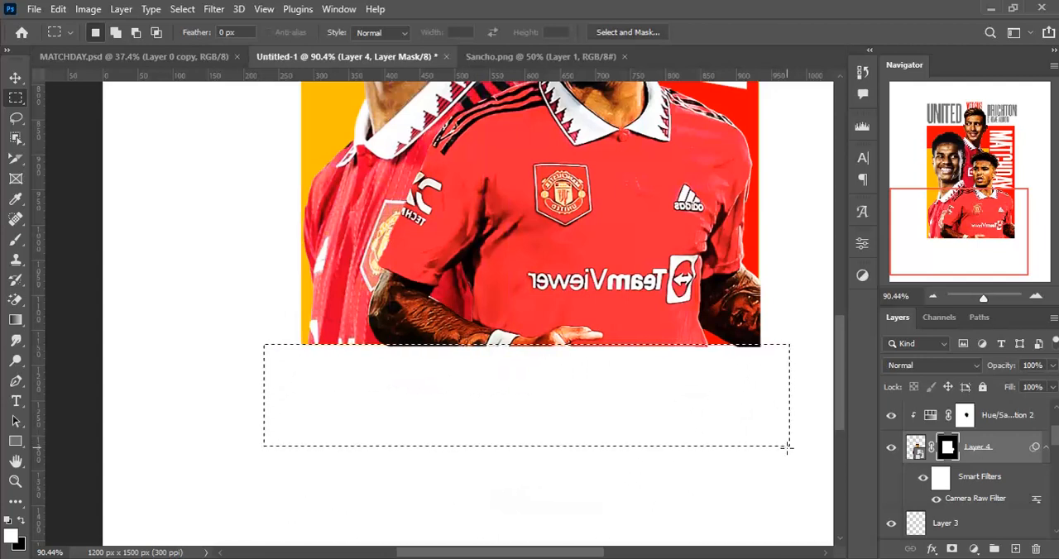
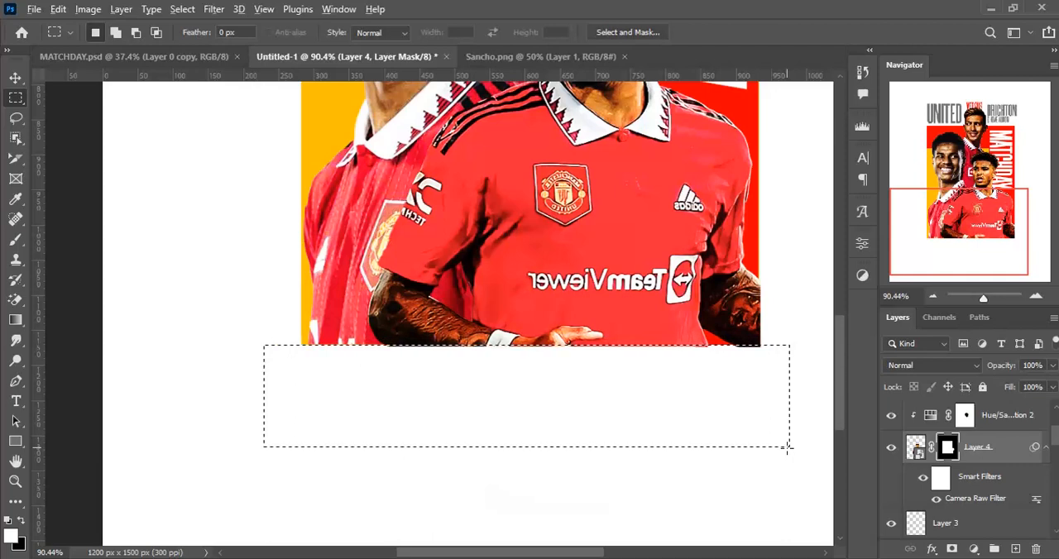
# - Fill the selected strip of Layer 4's mask with black to hide the front player below the artwork's bottom edge, and deselect
pyautogui.hotkey('alt', 'BackSpace')
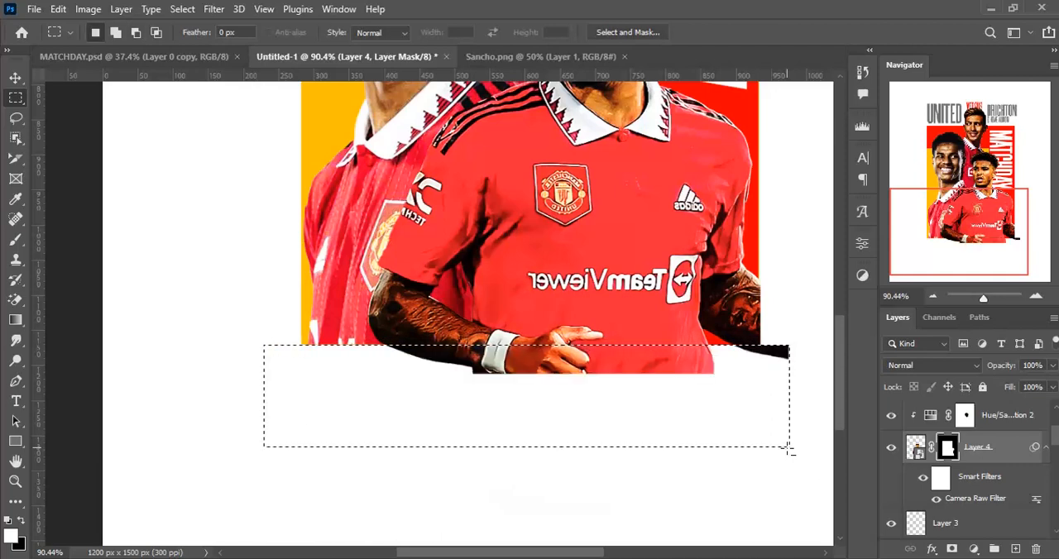
pyautogui.hotkey('ctrl', 'BackSpace')
pyautogui.hotkey('ctrl', 'd')
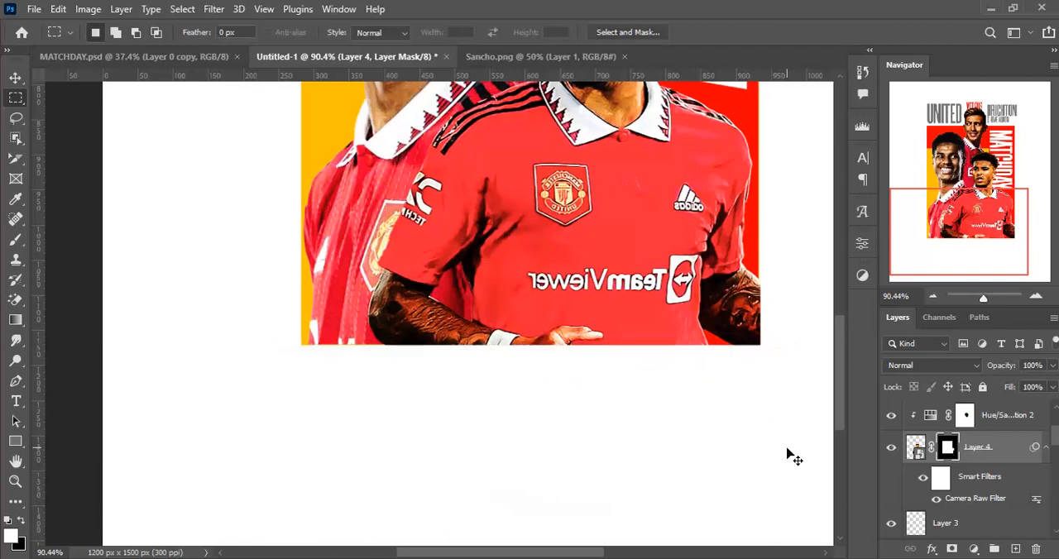
pyautogui.hotkey('ctrl', '-')
pyautogui.hotkey('ctrl', '-')
pyautogui.hotkey('ctrl', '-')
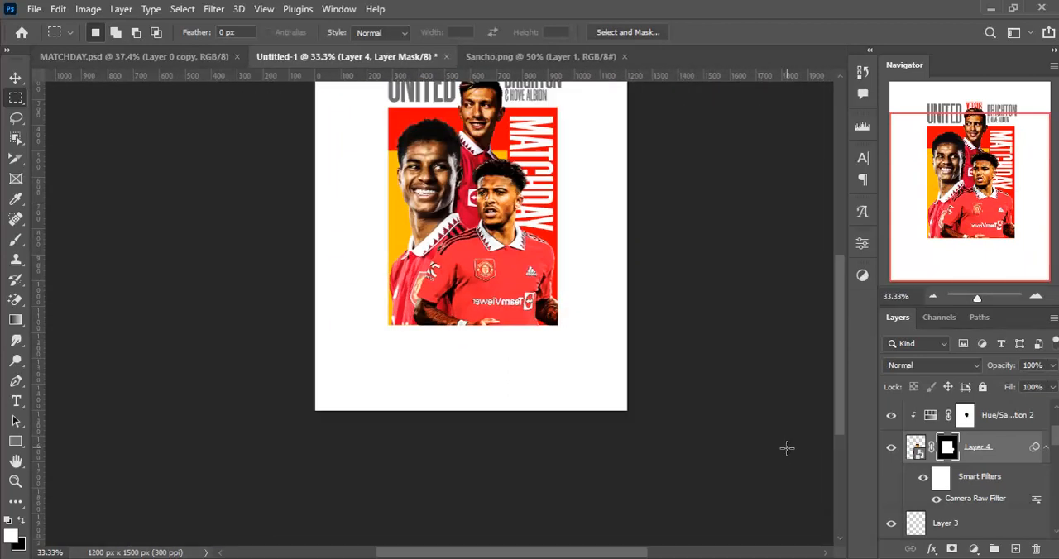
pyautogui.moveTo(562, 286); pyautogui.dragTo(551, 341)
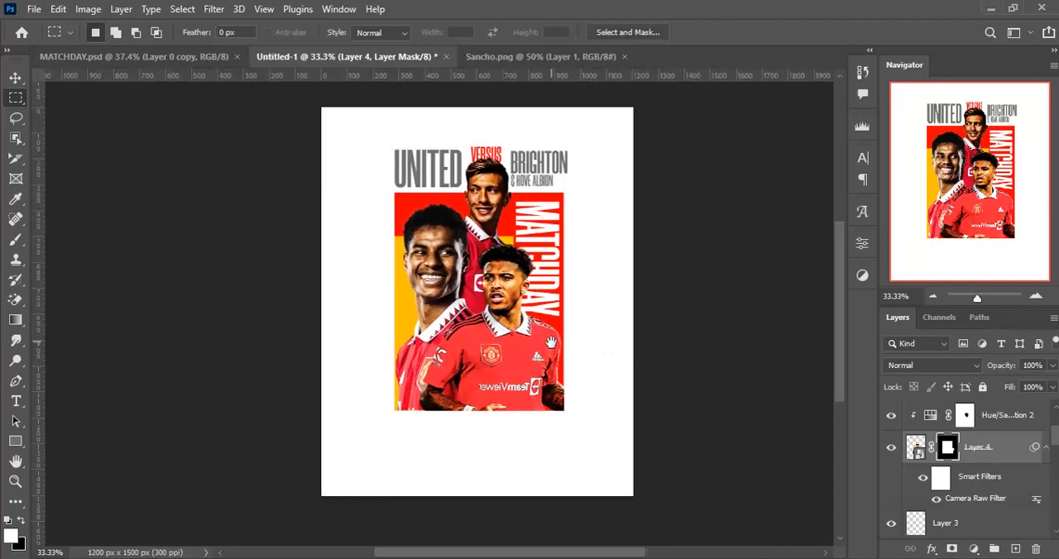
# - Create a new empty layer named Layer 5 above Color Balance 2, at the top of the layer stack
pyautogui.press('v')
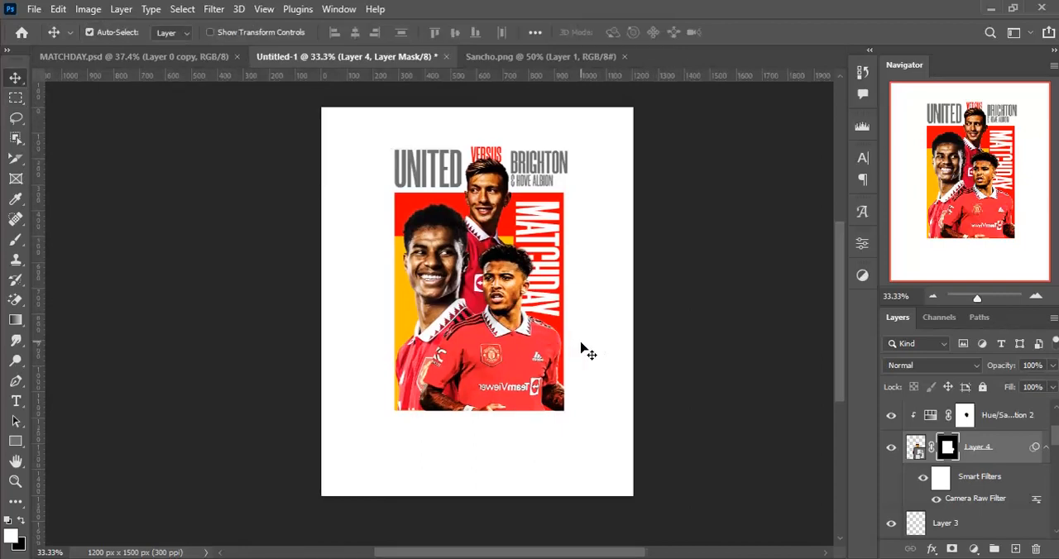
pyautogui.scroll(3, 996, 453)
pyautogui.click(1024, 426)
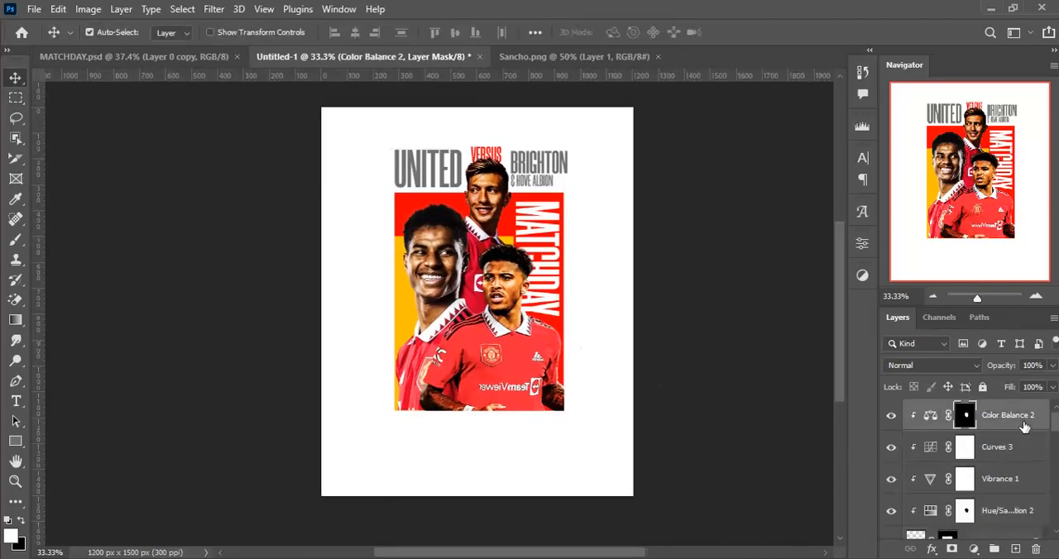
pyautogui.hotkey('ctrl', 'shift', 'n')
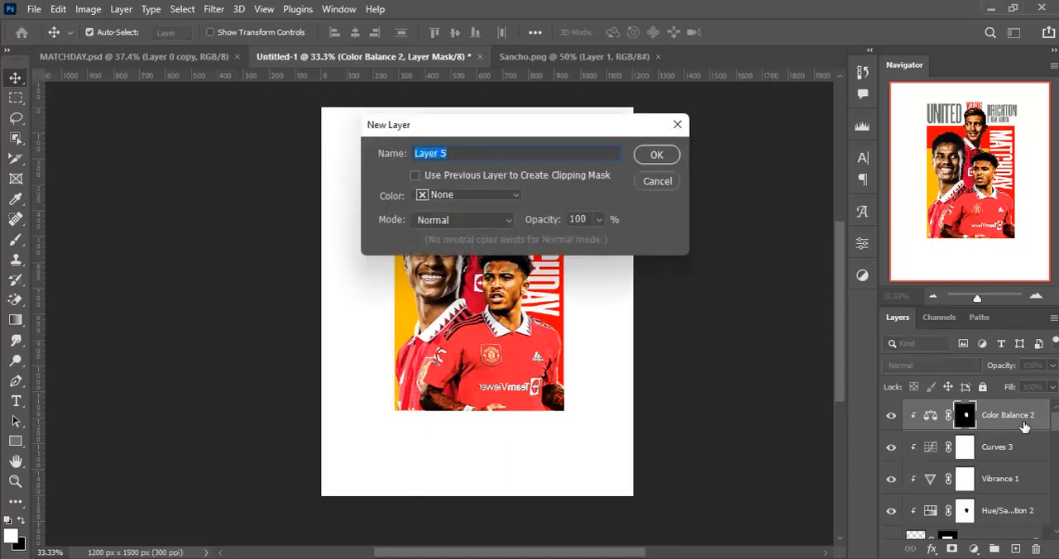
pyautogui.press('Return')
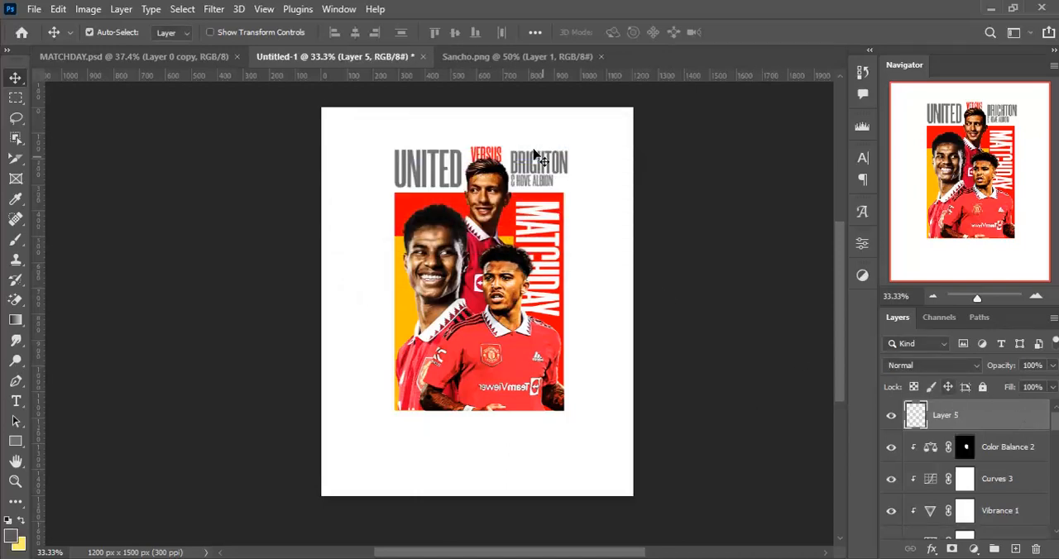
# - Close Sancho.png, open Rashford_2 from the MATCHDAY FILES folder, and place its player cutout over the poster's lower part
pyautogui.click(600, 56)
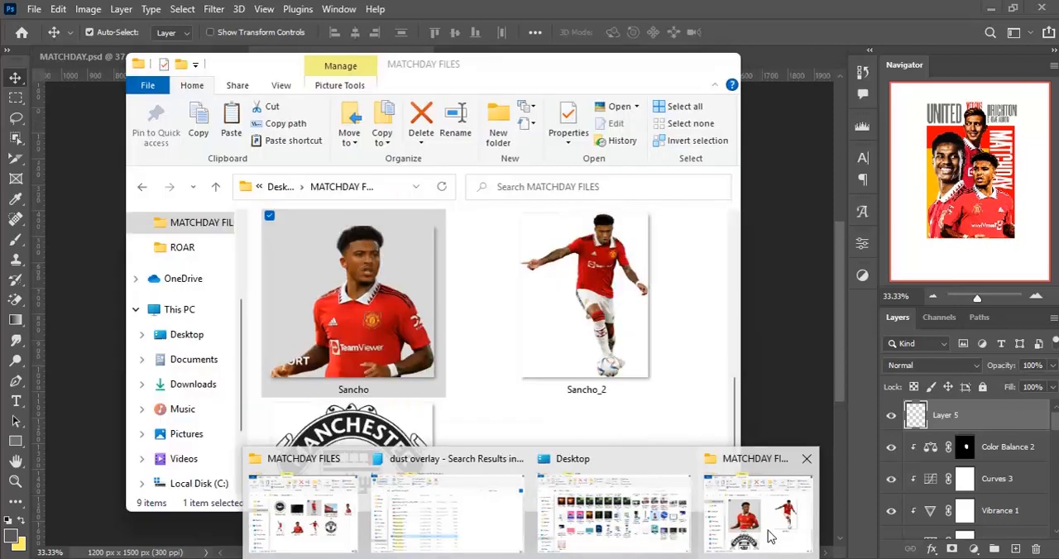
pyautogui.click(768, 530)
pyautogui.scroll(-2, 593, 464)
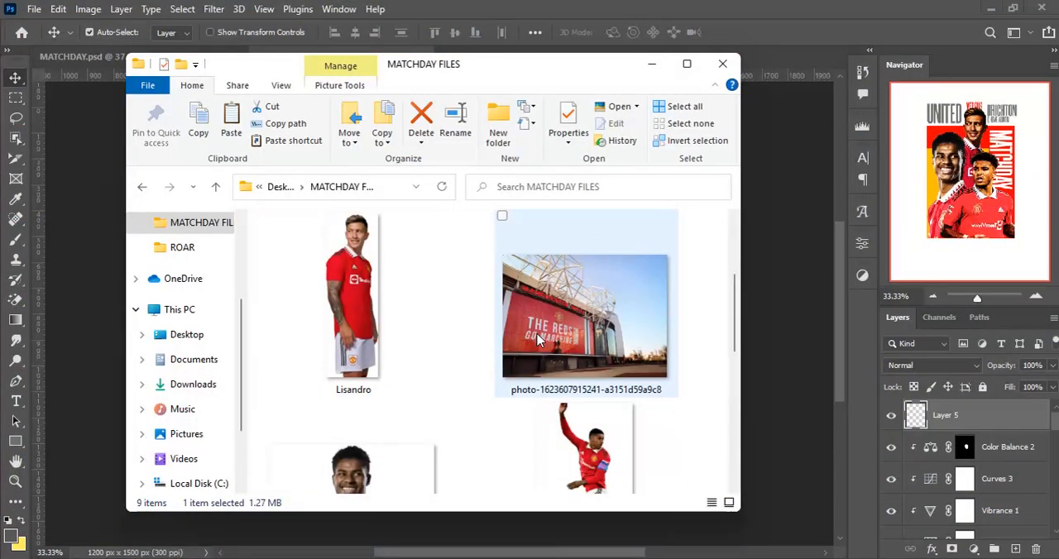
pyautogui.click(592, 465)
pyautogui.moveTo(592, 418); pyautogui.dragTo(738, 6)
pyautogui.moveTo(478, 285); pyautogui.dragTo(369, 223)
pyautogui.moveTo(439, 416); pyautogui.dragTo(436, 413)
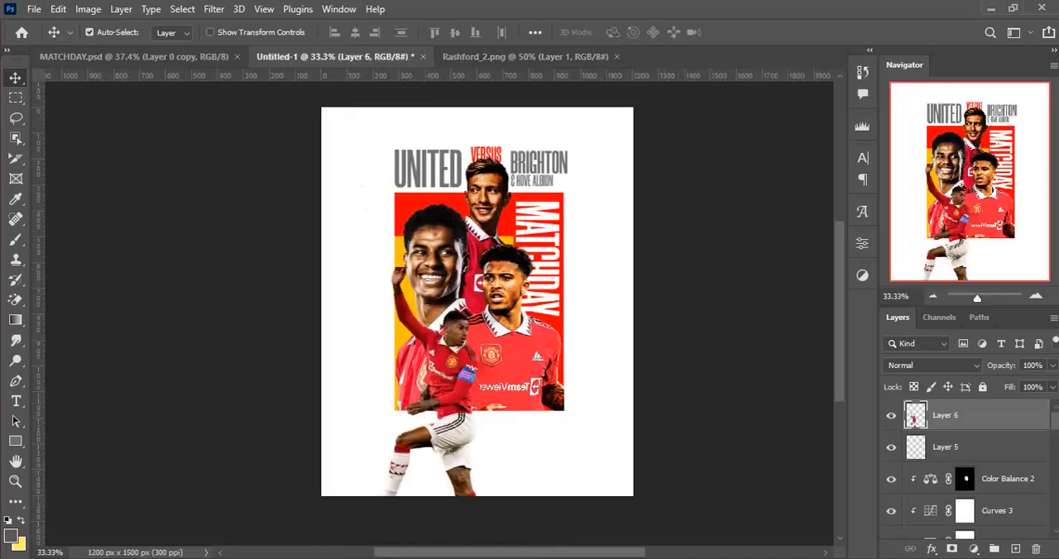
# - Convert the new player cutout to a smart object and scale it to about 34% over the artwork's lower-left corner
pyautogui.rightClick(1019, 412)
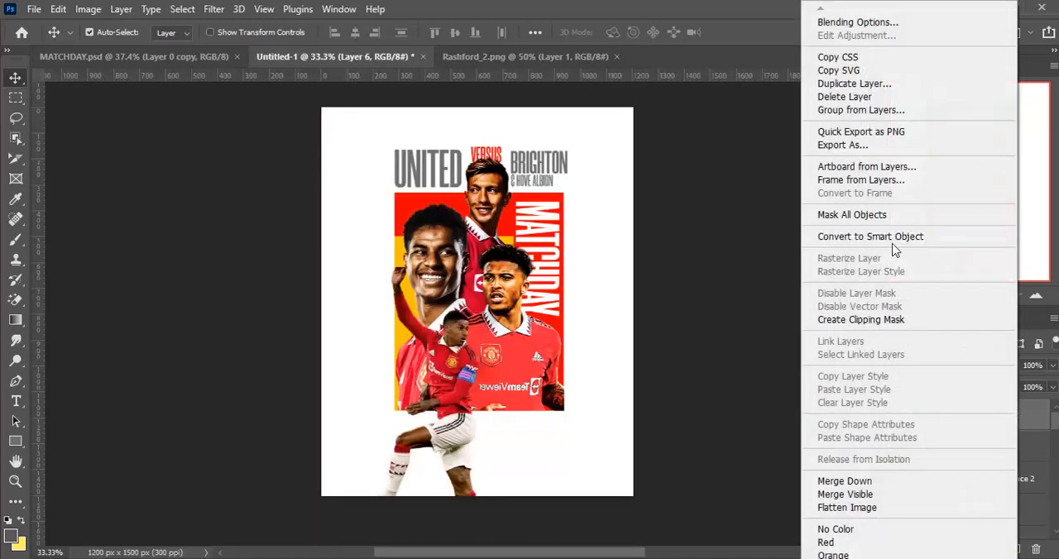
pyautogui.click(893, 247)
pyautogui.hotkey('ctrl', 't')
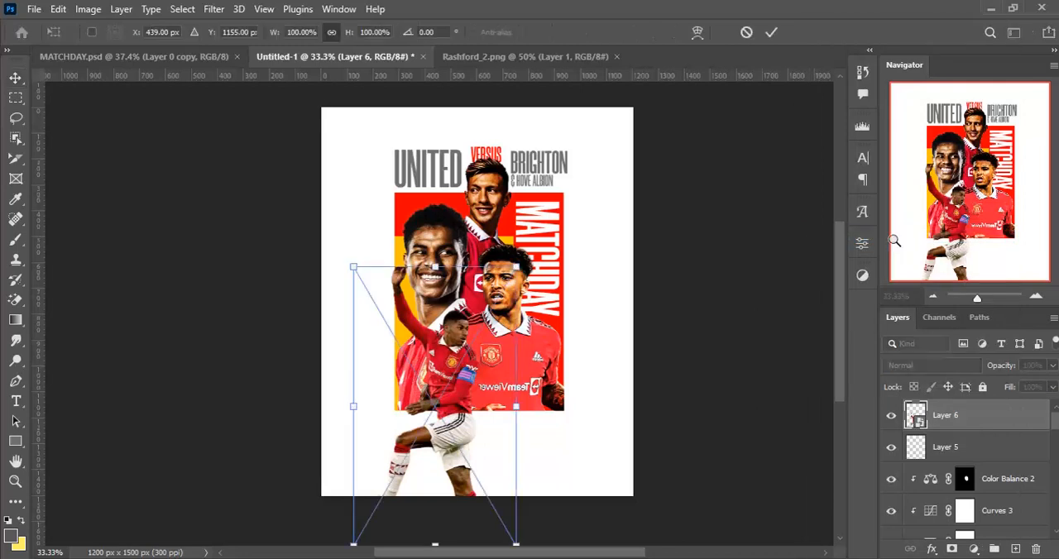
pyautogui.moveTo(516, 543); pyautogui.dragTo(413, 416)
pyautogui.hotkey('ctrl', 'z')
pyautogui.press('Down')
pyautogui.press('Down')
pyautogui.press('Down')
pyautogui.press('Down')
pyautogui.press('Down')
pyautogui.press('Down')
pyautogui.press('Down')
pyautogui.press('Down')
pyautogui.press('Down')
pyautogui.press('Down')
pyautogui.press('Down')
pyautogui.press('Down')
pyautogui.press('Down')
pyautogui.press('Down')
pyautogui.press('Down')
pyautogui.press('Down')
pyautogui.press('Down')
pyautogui.press('Down')
pyautogui.press('Down')
pyautogui.press('Down')
pyautogui.press('Right')
pyautogui.press('Right')
pyautogui.press('Right')
pyautogui.press('Right')
pyautogui.press('Right')
pyautogui.press('Right')
pyautogui.press('Right')
pyautogui.press('Right')
pyautogui.press('Right')
pyautogui.press('Down')
pyautogui.press('Down')
pyautogui.press('Down')
pyautogui.press('Down')
pyautogui.press('Down')
pyautogui.press('Down')
pyautogui.press('Down')
pyautogui.press('Down')
pyautogui.press('Down')
pyautogui.press('Down')
pyautogui.press('Down')
pyautogui.press('Down')
pyautogui.press('Down')
pyautogui.press('Down')
pyautogui.press('Down')
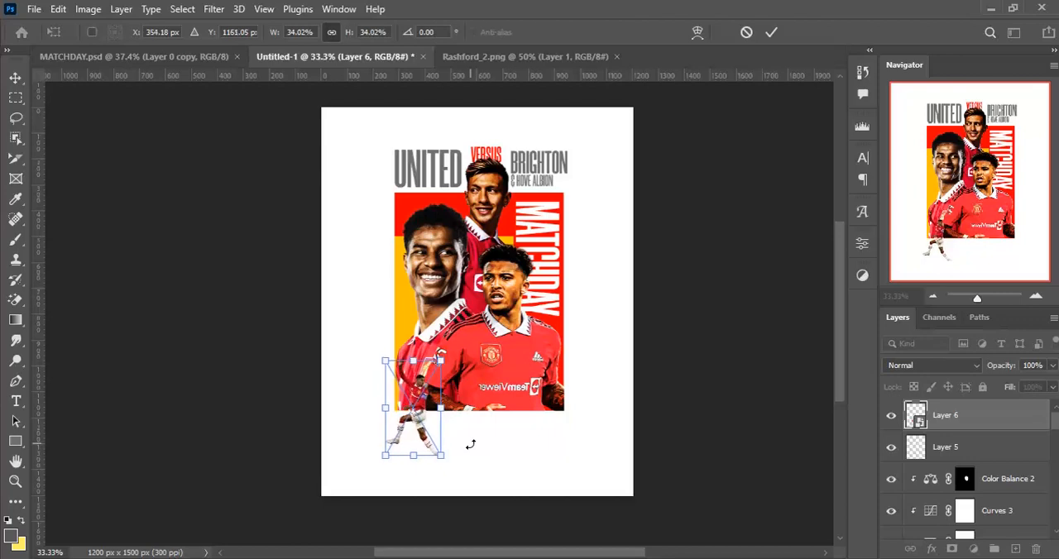
# - Enlarge the small player cutout slightly, keeping the legs hanging below the artwork's bottom edge
pyautogui.moveTo(440, 362); pyautogui.dragTo(451, 357)
pyautogui.press('Return')
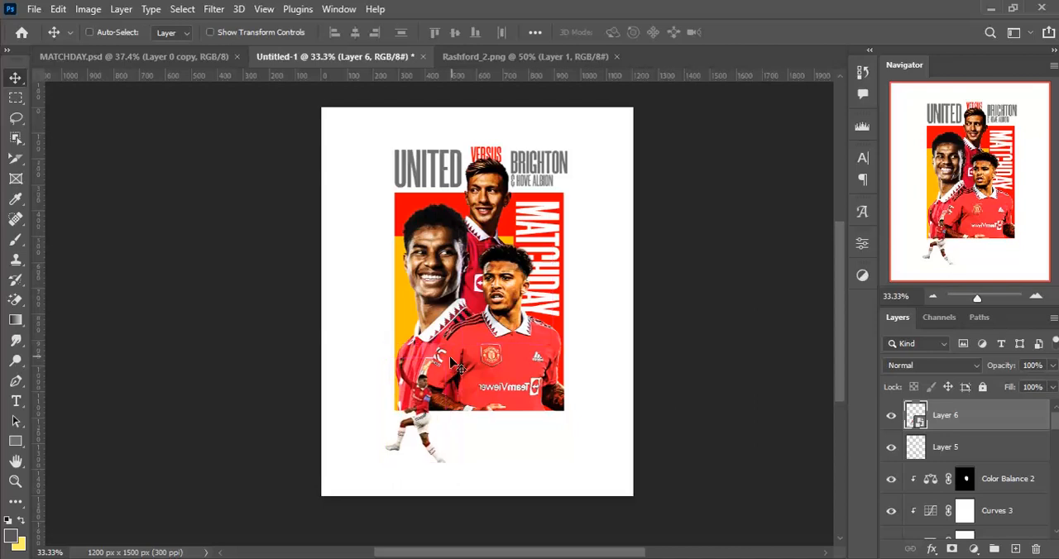
pyautogui.hotkey('ctrl', 't')
pyautogui.moveTo(450, 356); pyautogui.dragTo(449, 354)
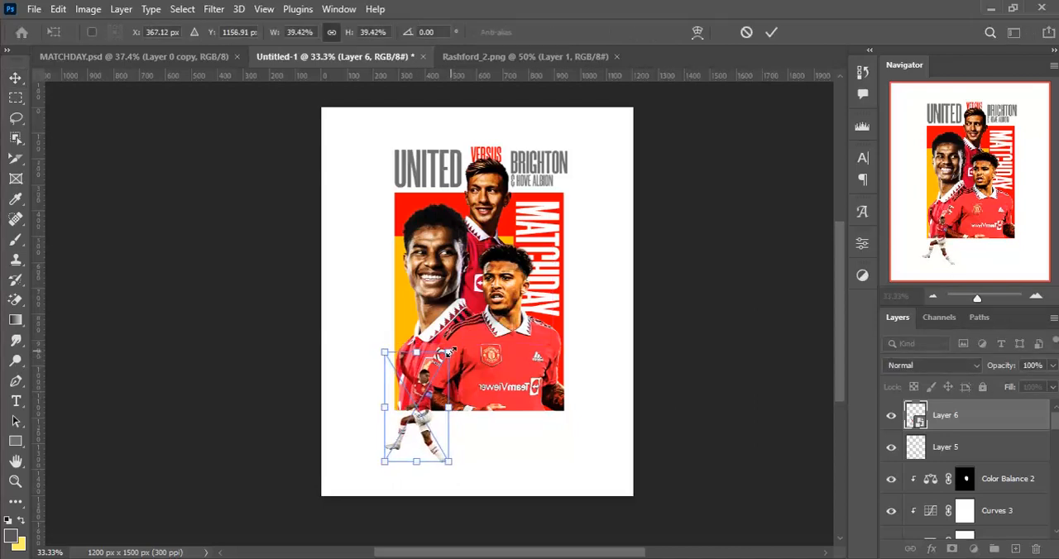
pyautogui.moveTo(450, 352); pyautogui.dragTo(452, 347)
pyautogui.press('Return')
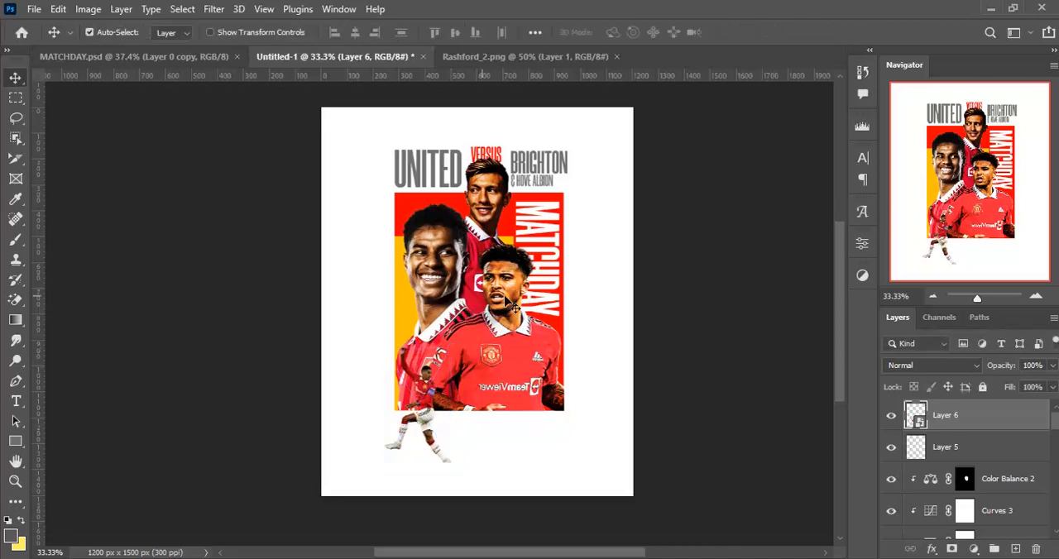
# - Add a Gradient Map adjustment above the small player and clip it to Layer 6
pyautogui.click(973, 548)
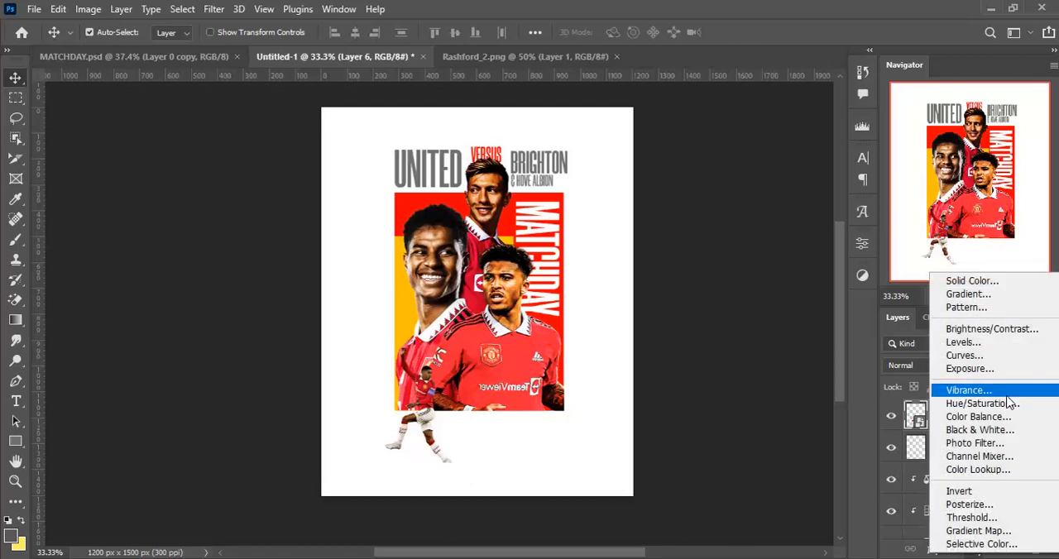
pyautogui.click(985, 531)
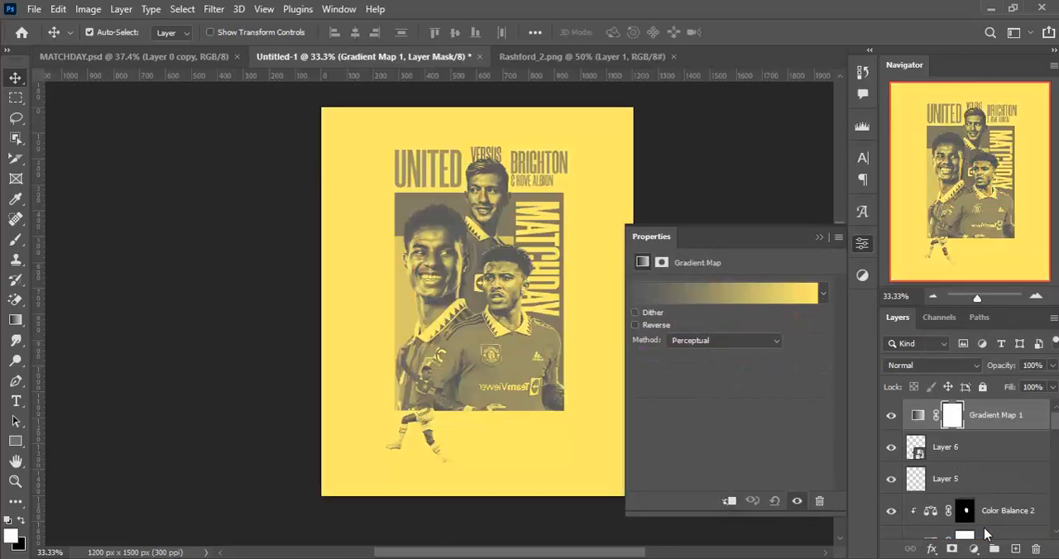
pyautogui.keyDown('alt'); pyautogui.click(1020, 424); pyautogui.keyUp('alt')
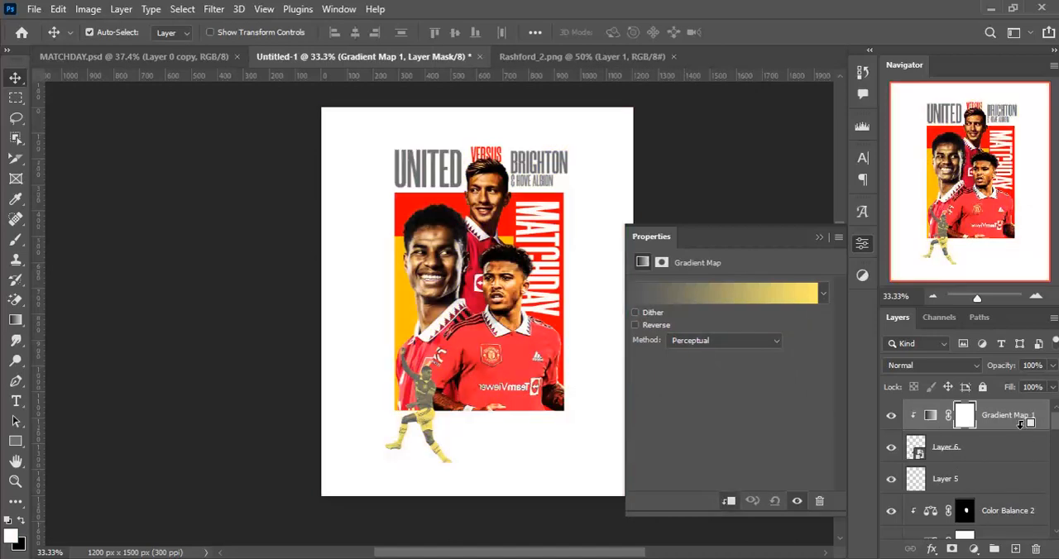
# - Set the gradient map's light end to white (ffffff) and its dark end to black (000000), and apply the gradient
pyautogui.click(793, 297)
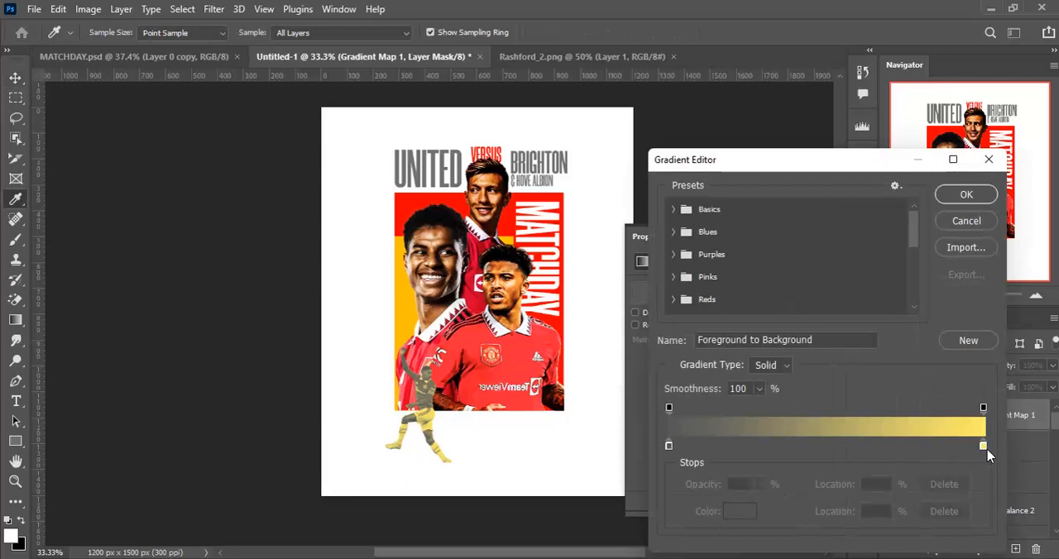
pyautogui.click(983, 447)
pyautogui.click(741, 509)
pyautogui.write('ffffff')
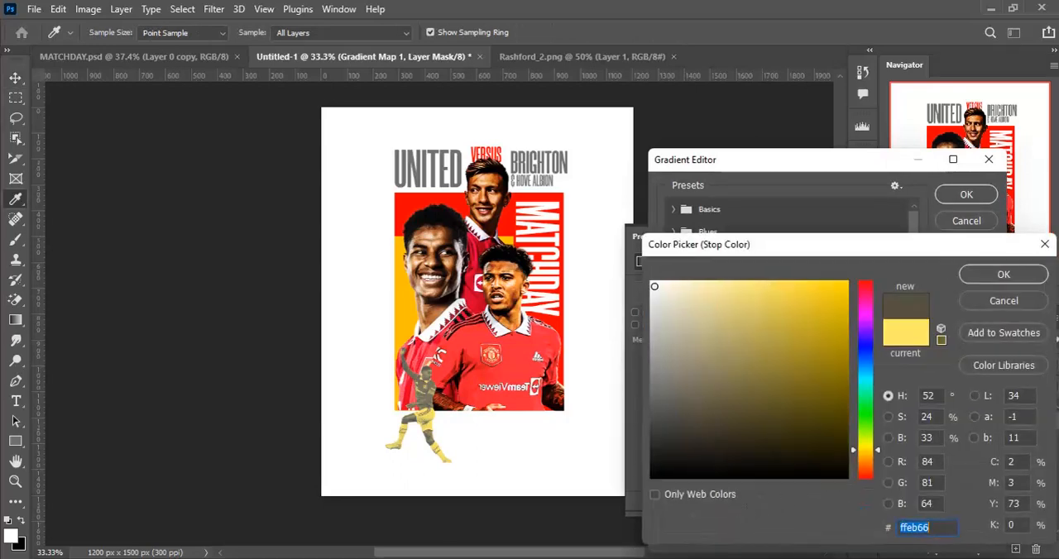
pyautogui.click(1001, 275)
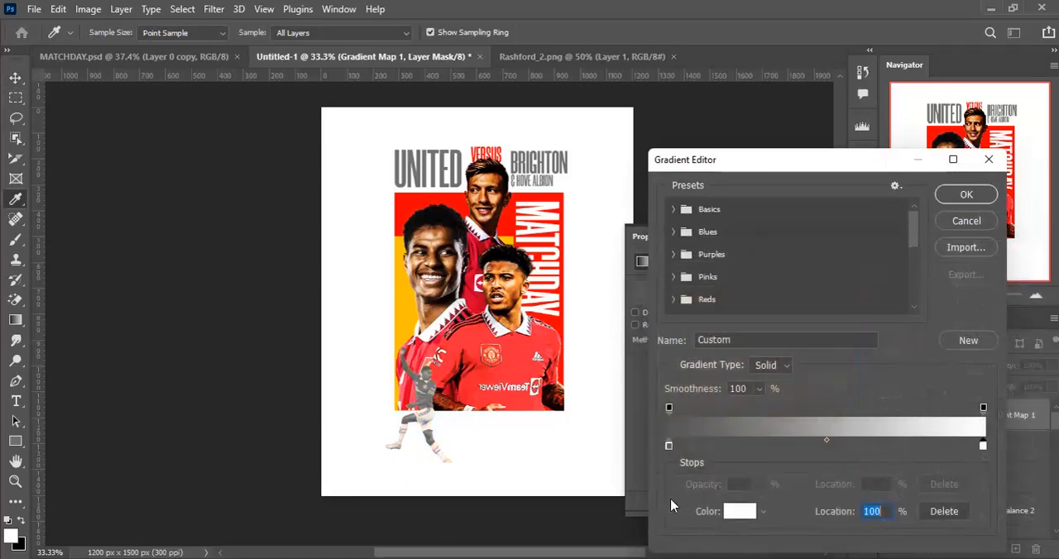
pyautogui.click(670, 447)
pyautogui.click(736, 510)
pyautogui.write('000000')
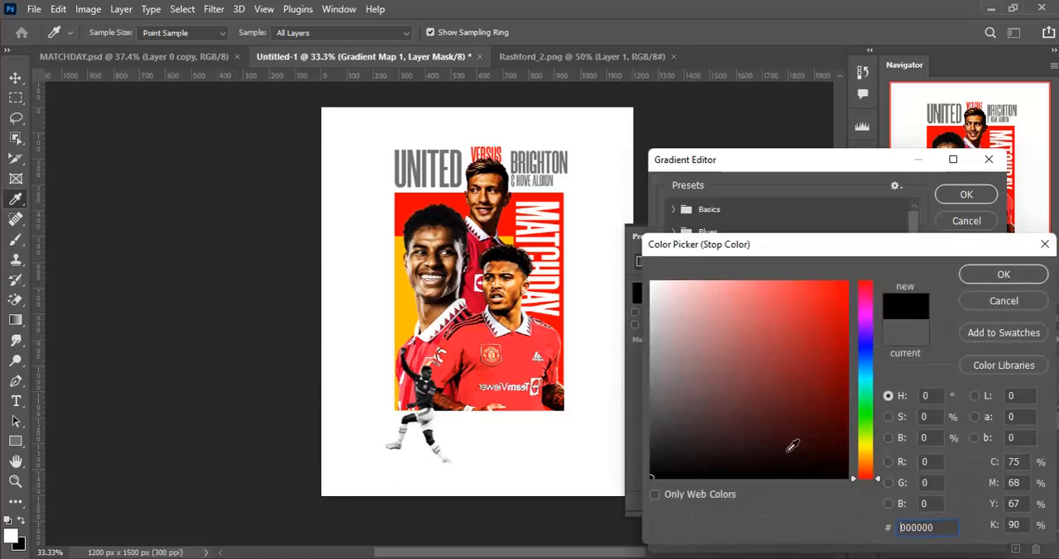
pyautogui.click(997, 275)
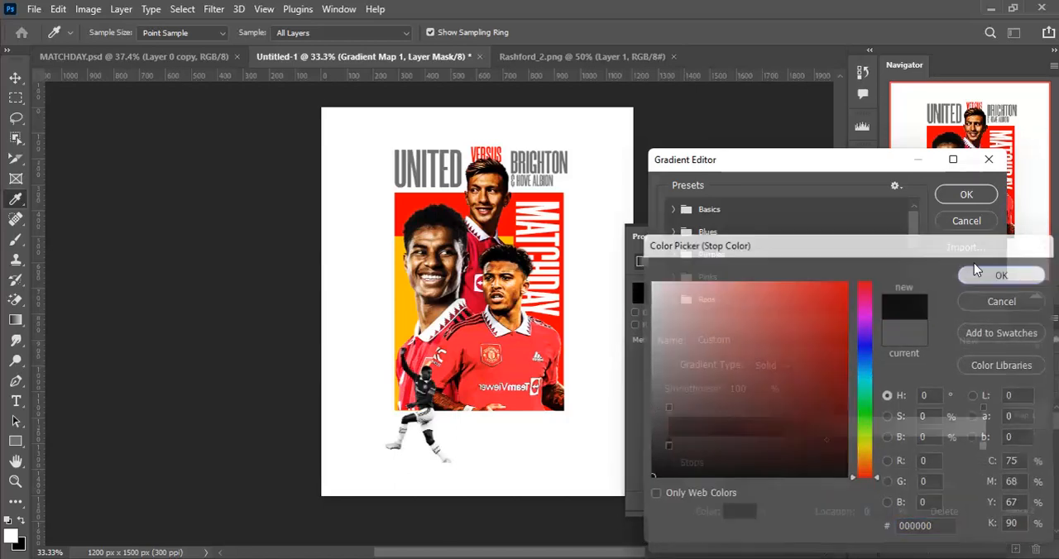
pyautogui.click(965, 194)
pyautogui.press('ctrl')
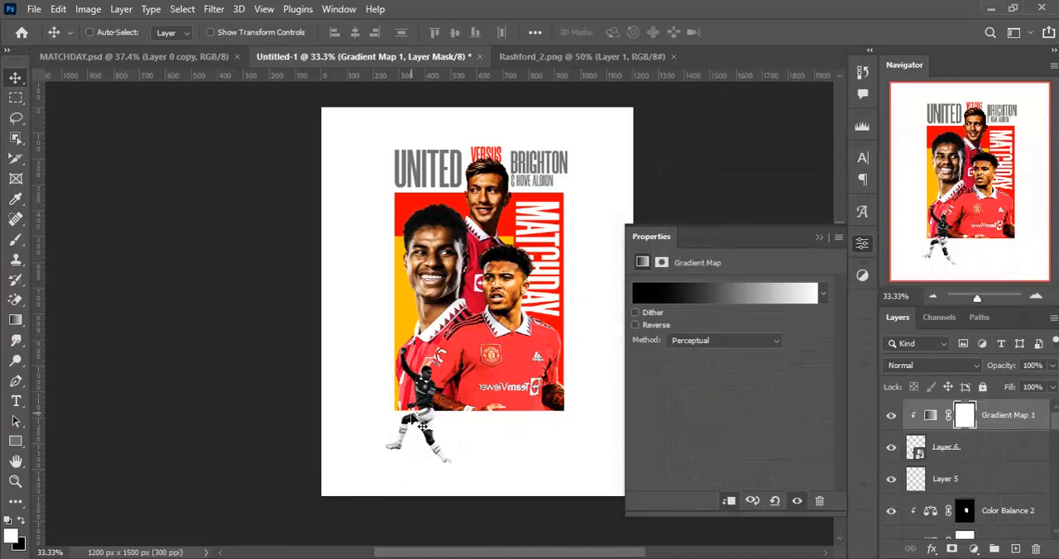
# - Paint black on the Gradient Map 1 mask over the small player's shirt and armband to restore their original colours
pyautogui.moveTo(399, 412); pyautogui.dragTo(400, 335)
pyautogui.hotkey('ctrl', '+')
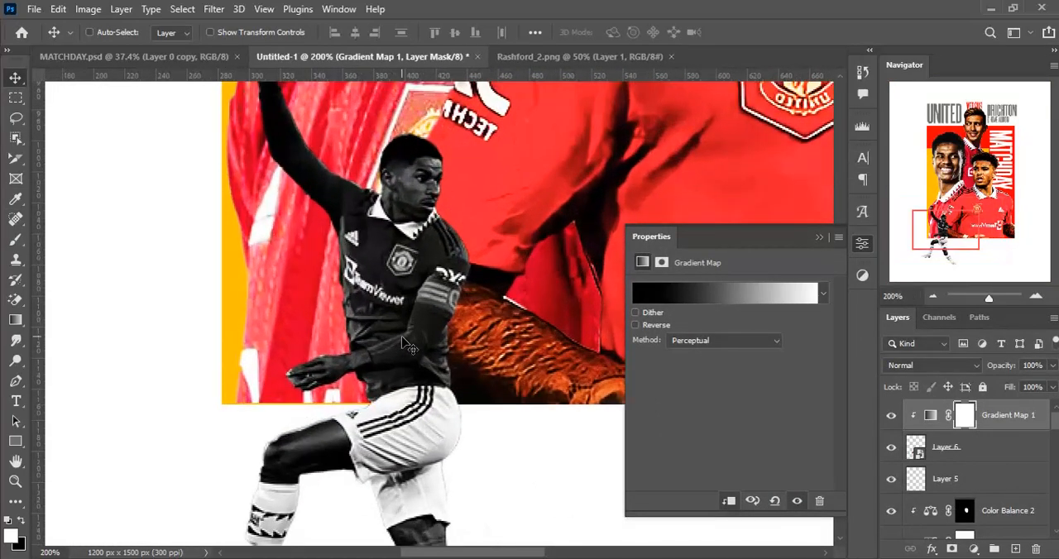
pyautogui.hotkey('ctrl', '-')
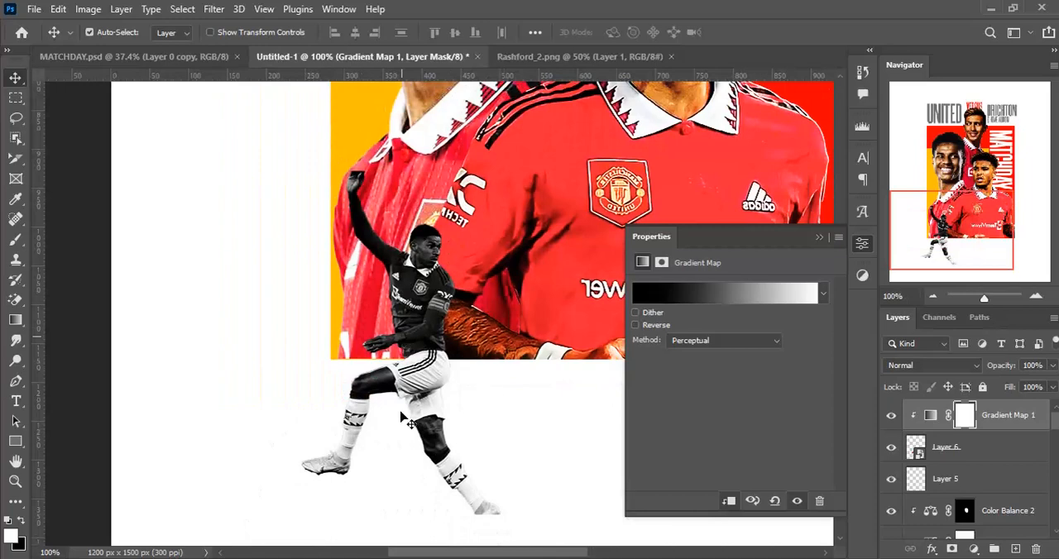
pyautogui.moveTo(394, 377); pyautogui.dragTo(397, 345)
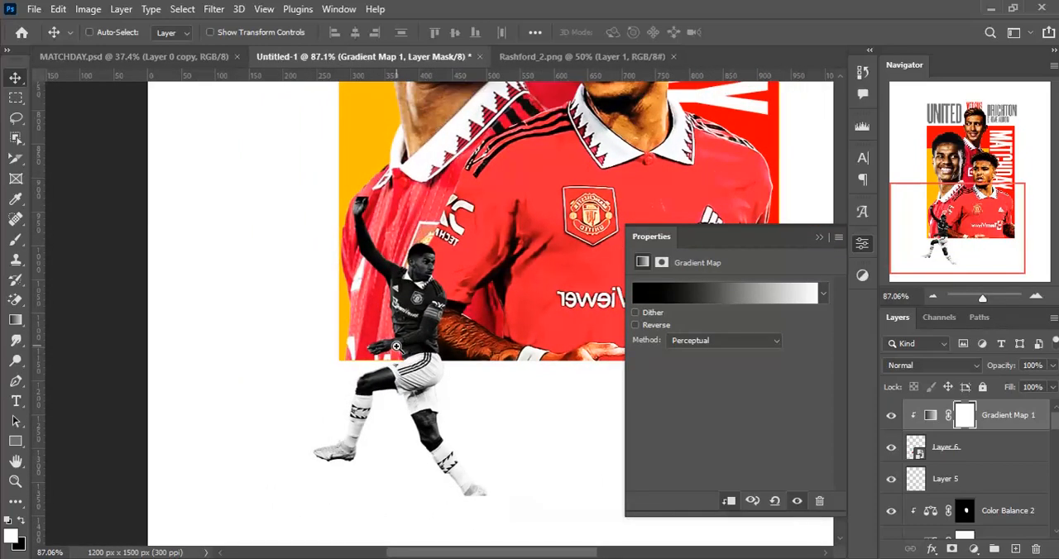
pyautogui.moveTo(443, 372); pyautogui.dragTo(428, 355)
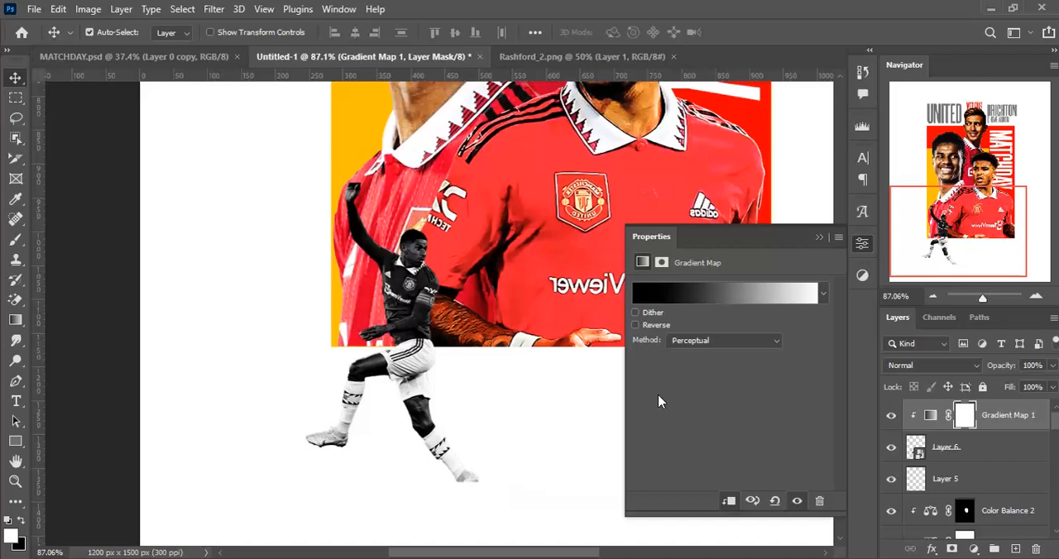
pyautogui.press('b')
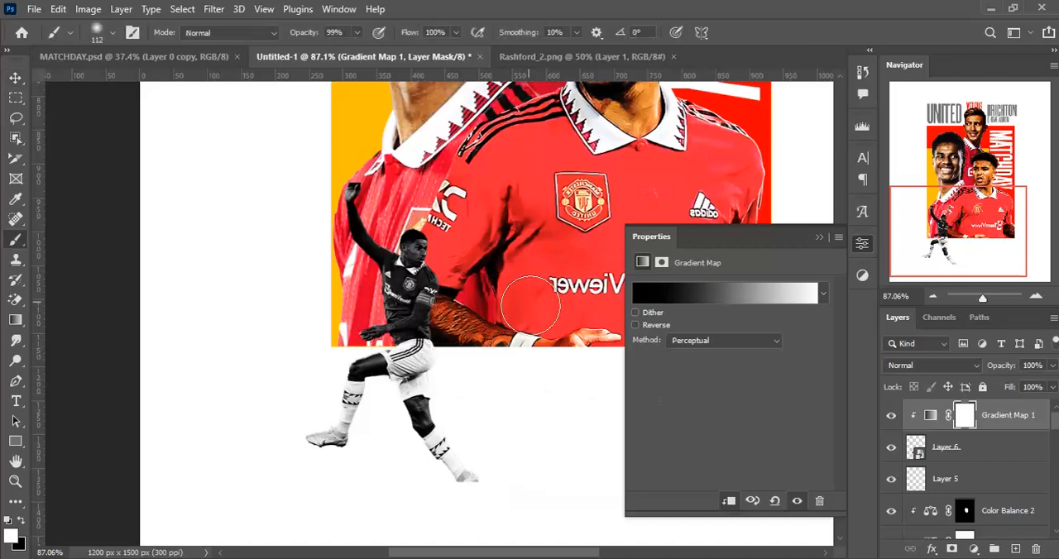
pyautogui.moveTo(426, 297); pyautogui.dragTo(390, 282)
pyautogui.press('x')
pyautogui.moveTo(437, 282)
pyautogui.mouseDown()
pyautogui.moveTo(393, 311)
pyautogui.moveTo(390, 293)
pyautogui.moveTo(429, 281)
pyautogui.moveTo(399, 277)
pyautogui.moveTo(378, 236)
pyautogui.moveTo(362, 234)
pyautogui.mouseUp()
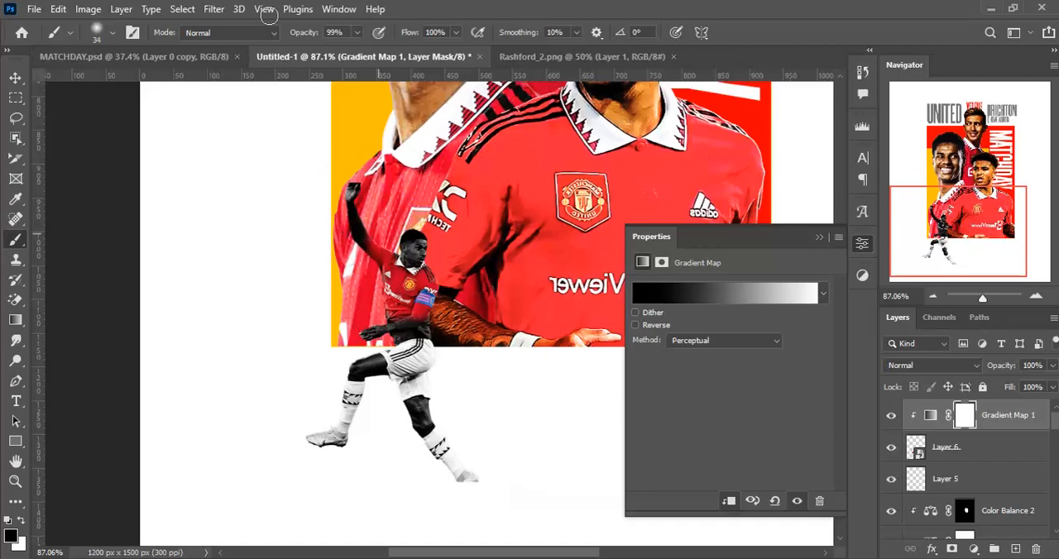
pyautogui.moveTo(390, 303); pyautogui.dragTo(401, 314)
# - Mask the gradient map along the small player's raised sleeve with a 16 px black brush, restoring its red up to the wrist
pyautogui.scroll(3, 437, 328)
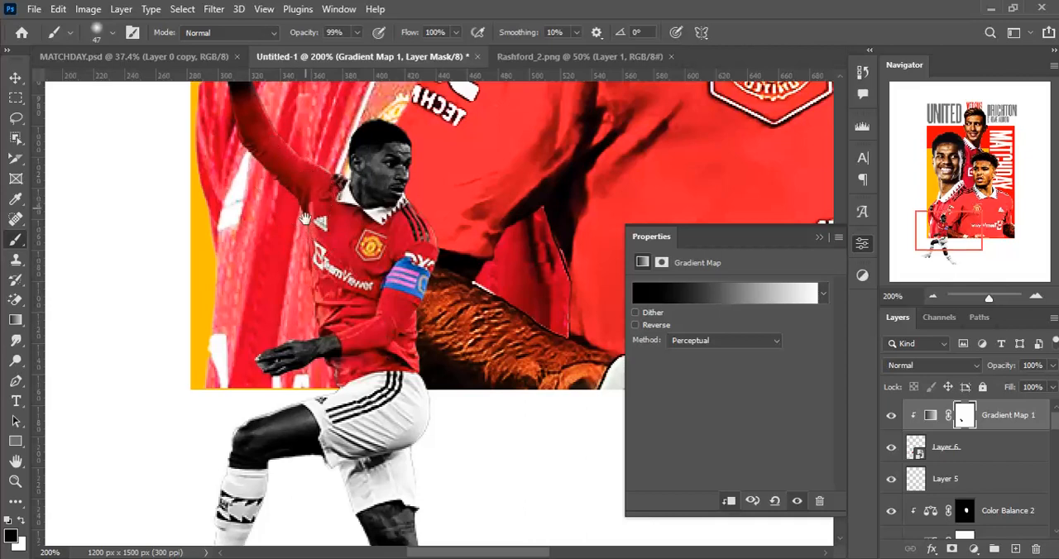
pyautogui.moveTo(290, 177); pyautogui.dragTo(316, 266)
pyautogui.moveTo(268, 212); pyautogui.dragTo(229, 195)
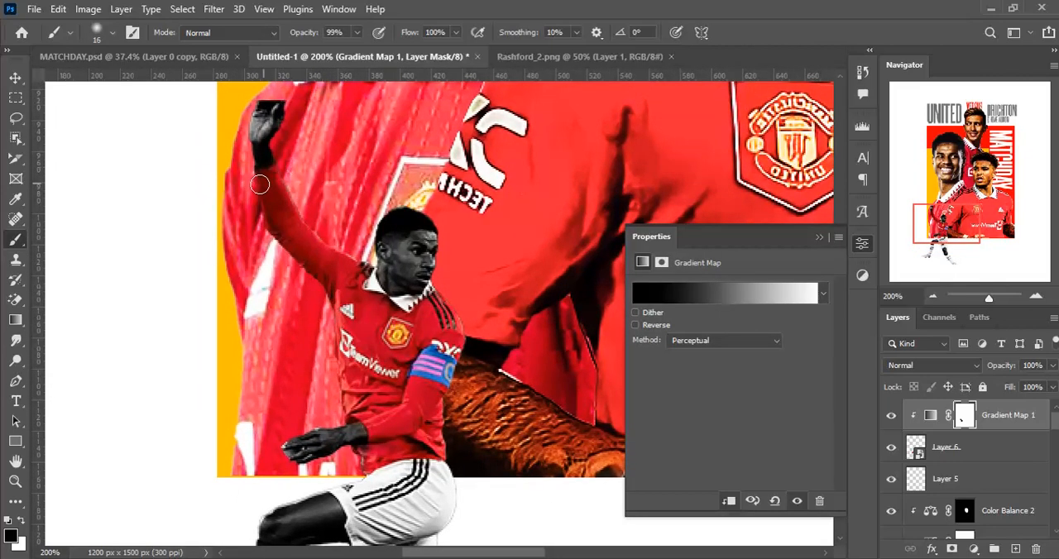
pyautogui.moveTo(316, 281); pyautogui.dragTo(263, 284)
pyautogui.moveTo(319, 311); pyautogui.dragTo(289, 304)
# - Paint black on the Gradient Map 1 mask over the small player's patterned sock bands to restore their red
pyautogui.moveTo(328, 365); pyautogui.dragTo(408, 369)
pyautogui.moveTo(330, 405)
pyautogui.mouseDown()
pyautogui.moveTo(213, 406)
pyautogui.moveTo(251, 421)
pyautogui.moveTo(269, 419)
pyautogui.moveTo(207, 407)
pyautogui.mouseUp()
pyautogui.moveTo(316, 430)
pyautogui.mouseDown()
pyautogui.moveTo(342, 418)
pyautogui.moveTo(321, 392)
pyautogui.mouseUp()
pyautogui.moveTo(409, 436); pyautogui.dragTo(400, 388)
pyautogui.moveTo(456, 439); pyautogui.dragTo(429, 469)
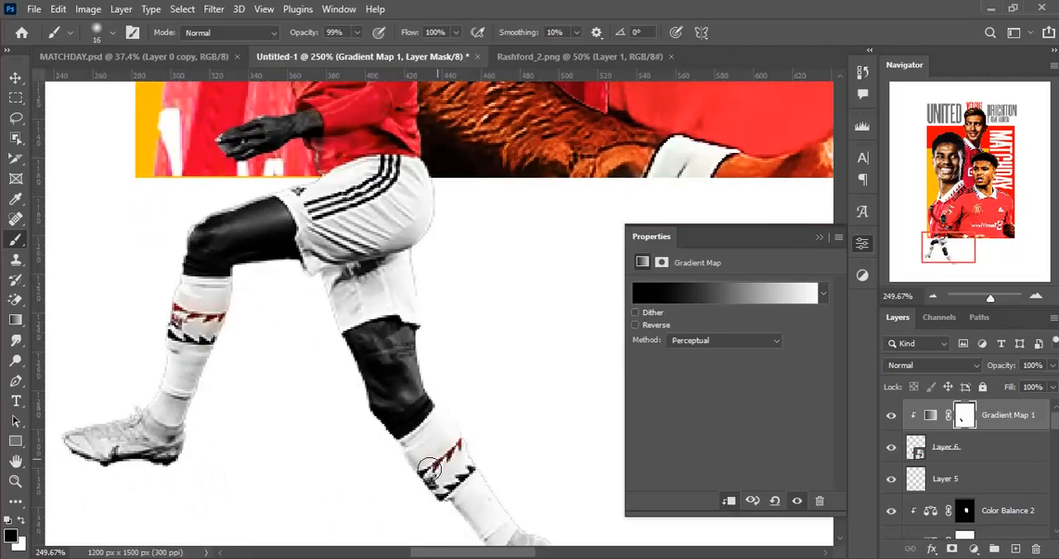
pyautogui.scroll(-5, 430, 376)
pyautogui.moveTo(504, 336); pyautogui.dragTo(444, 369)
pyautogui.scroll(-3, 430, 356)
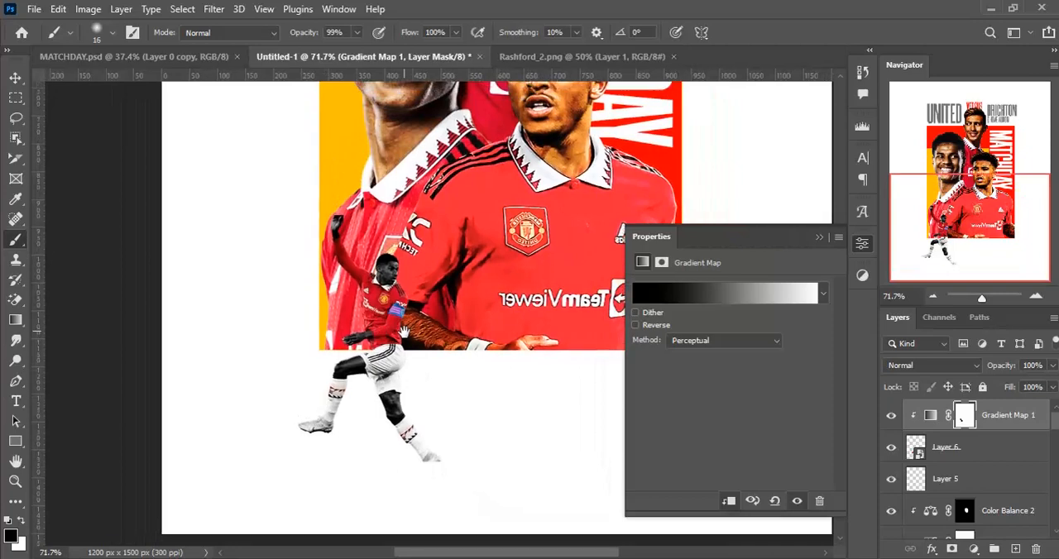
pyautogui.moveTo(404, 331); pyautogui.dragTo(405, 340)
# - Bring the cut-out player from Sancho_2.png into the poster as a new layer and convert it to a smart object
pyautogui.press('v')
pyautogui.scroll(-4, 404, 349)
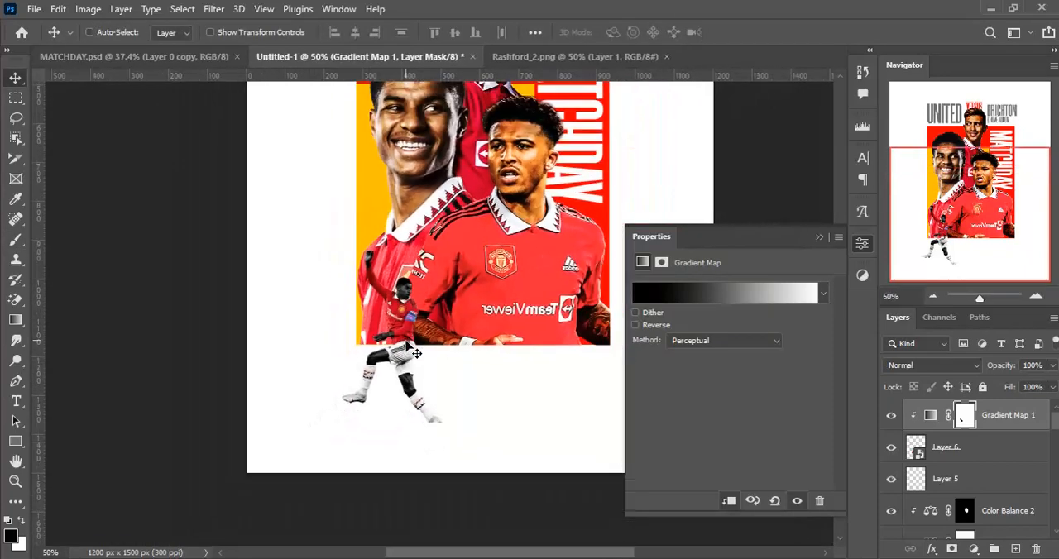
pyautogui.moveTo(514, 241); pyautogui.dragTo(499, 323)
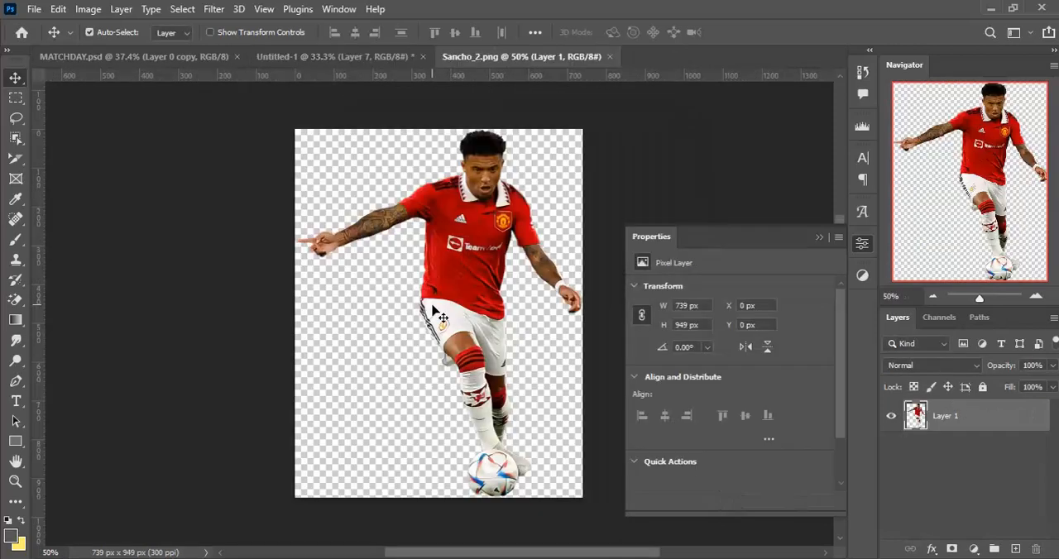
pyautogui.moveTo(478, 255); pyautogui.dragTo(299, 95)
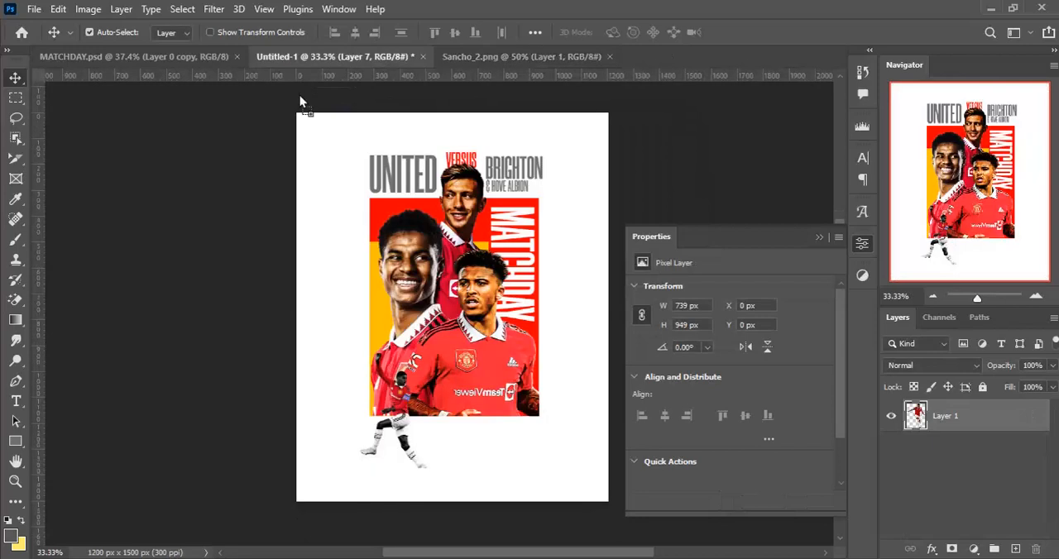
pyautogui.moveTo(438, 438); pyautogui.dragTo(439, 439)
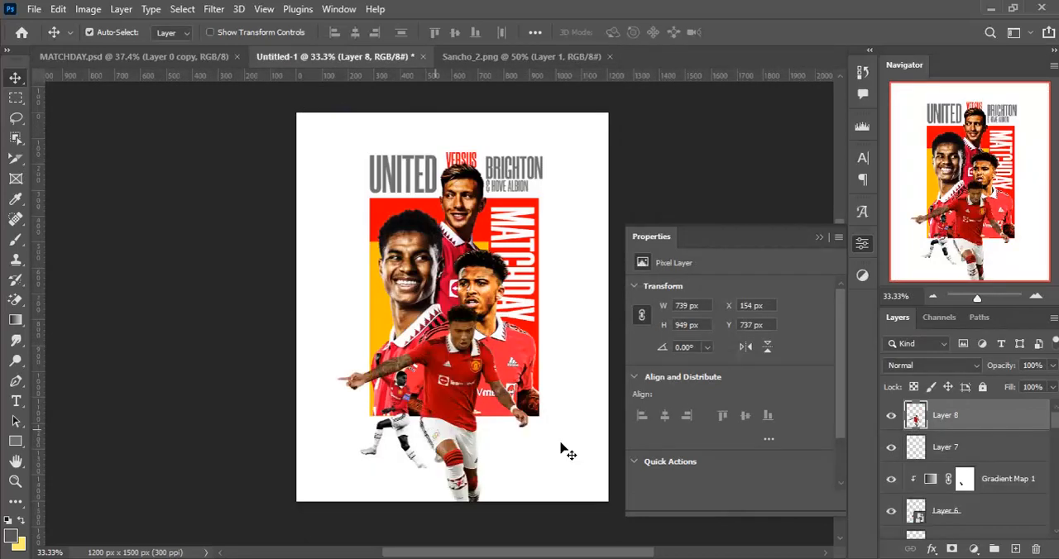
pyautogui.rightClick(996, 422)
pyautogui.click(860, 168)
# - Scale the new player down to about 299 × 385 px and place it overlapping the first small player at X 284, Y 1024 px
pyautogui.hotkey('ctrl', 't')
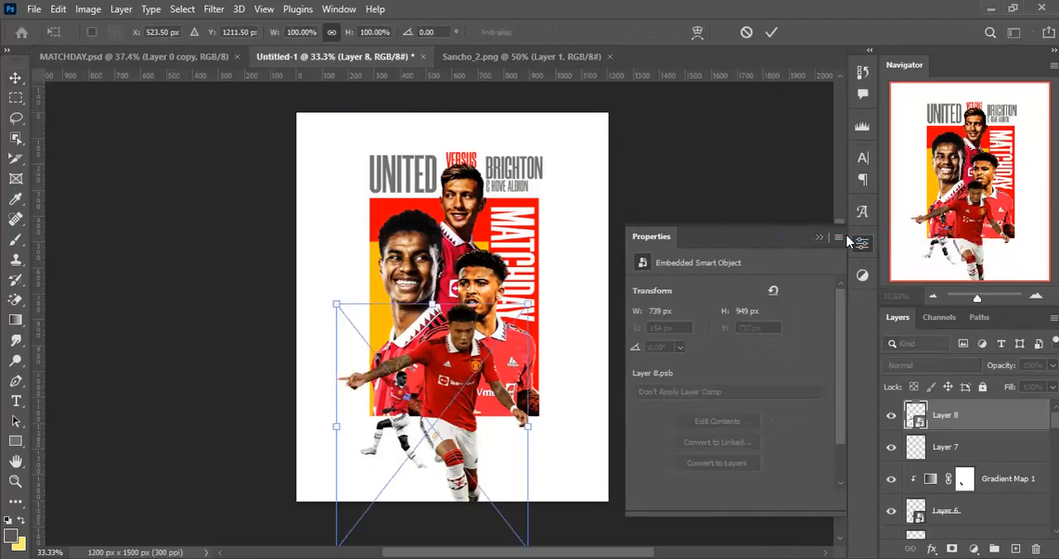
pyautogui.moveTo(525, 309); pyautogui.dragTo(468, 382)
pyautogui.moveTo(436, 426); pyautogui.dragTo(416, 433)
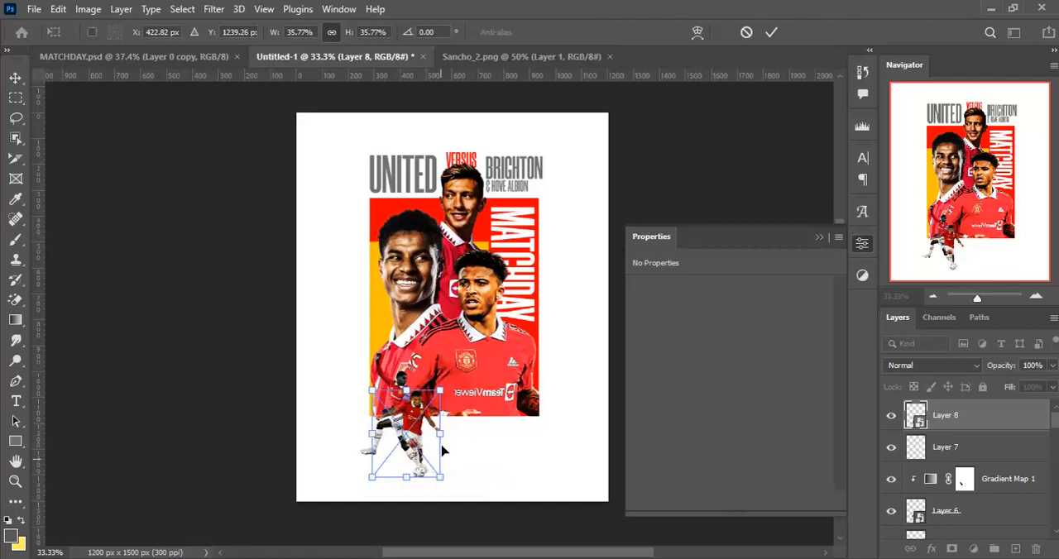
pyautogui.moveTo(439, 389); pyautogui.dragTo(453, 377)
pyautogui.press('Return')
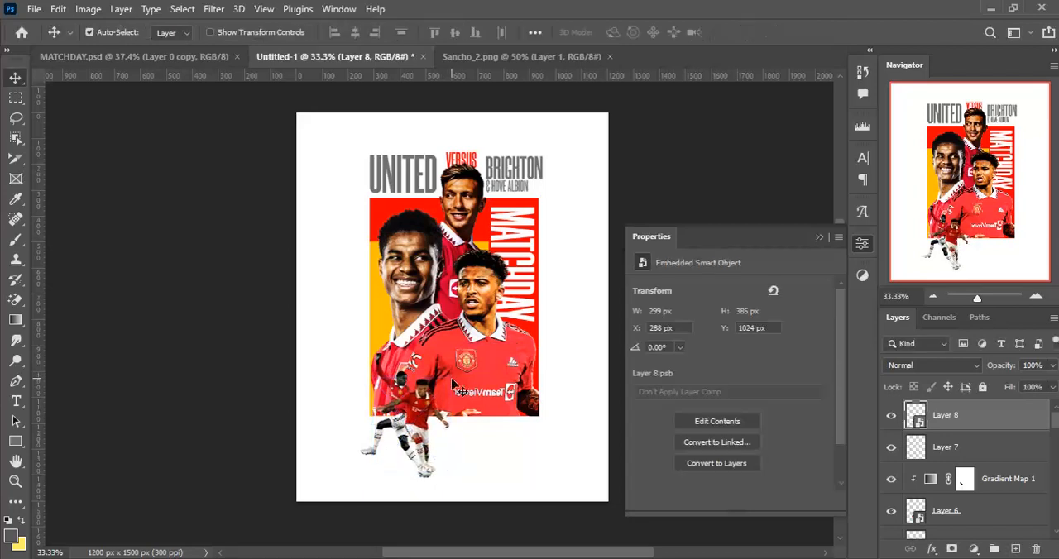
pyautogui.press('Left')
pyautogui.press('Left')
pyautogui.press('Left')
pyautogui.press('Left')
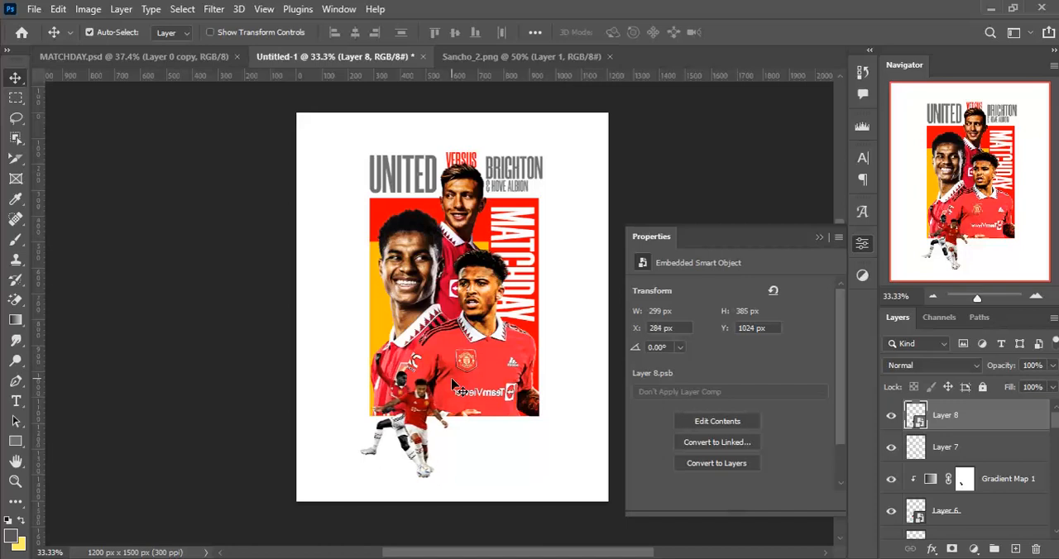
# - Copy the Gradient Map 1 adjustment above Layer 8 and clip it to that layer
pyautogui.click(1019, 496)
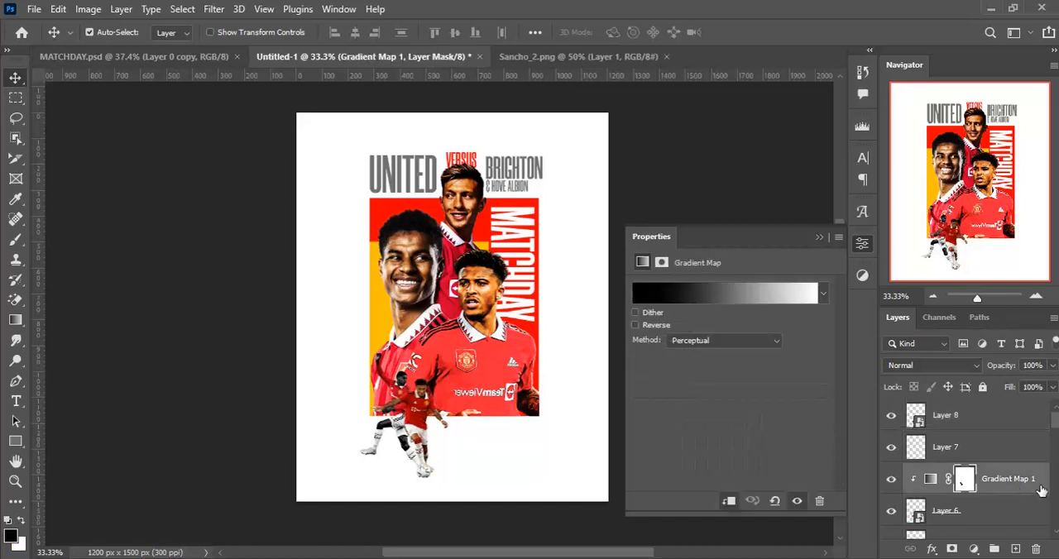
pyautogui.click(1038, 493)
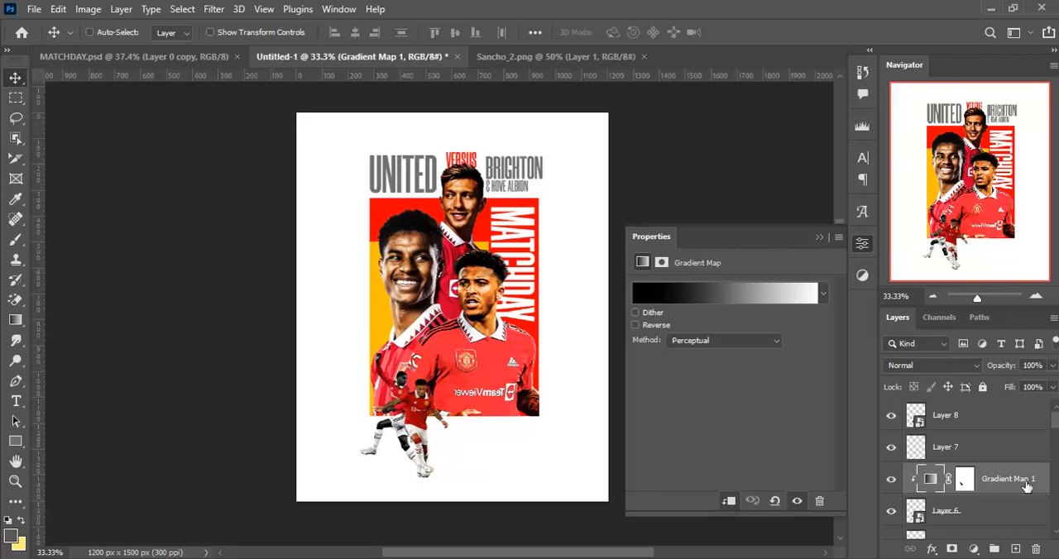
pyautogui.click(993, 425)
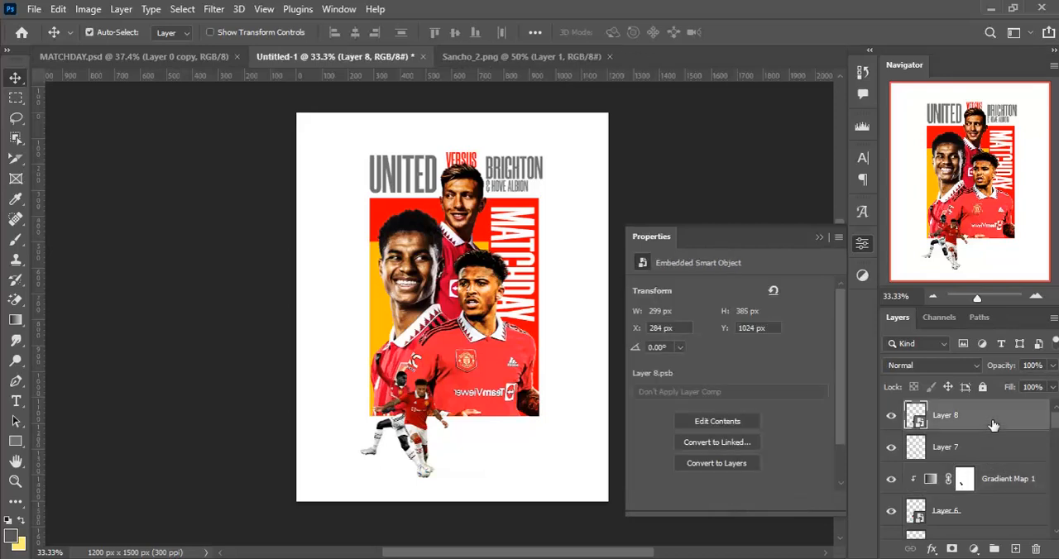
pyautogui.hotkey('ctrl', 'v')
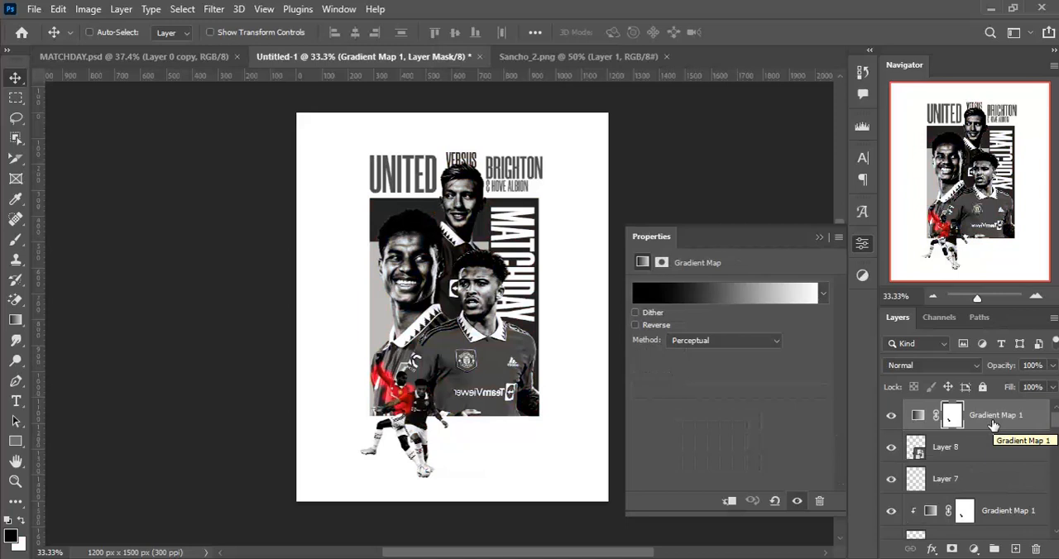
pyautogui.hotkey('ctrl', 'alt', 'g')
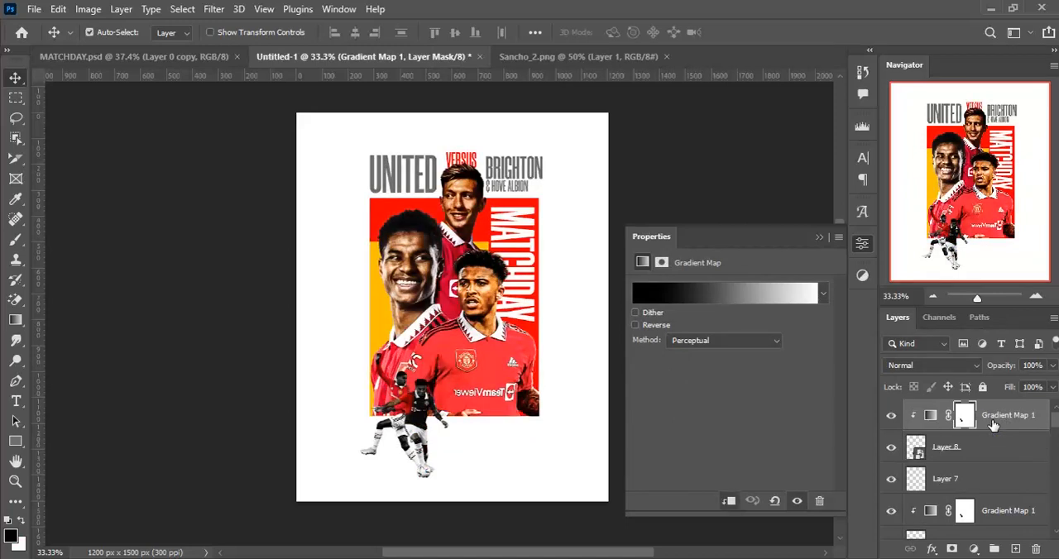
# - Clear the copied gradient map's mask by filling it with white
pyautogui.hotkey('ctrl', '+')
pyautogui.hotkey('ctrl', '+')
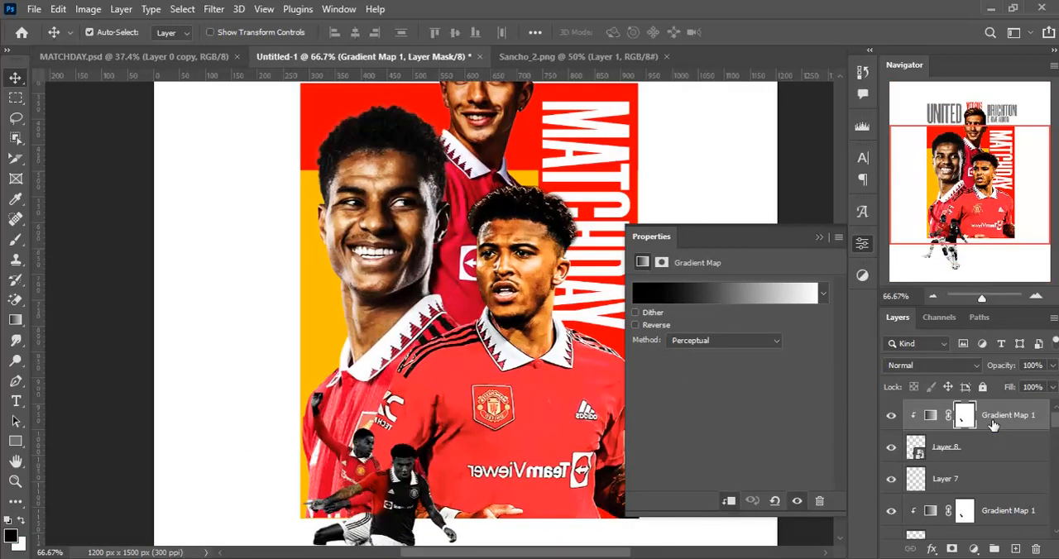
pyautogui.moveTo(524, 411); pyautogui.dragTo(482, 308)
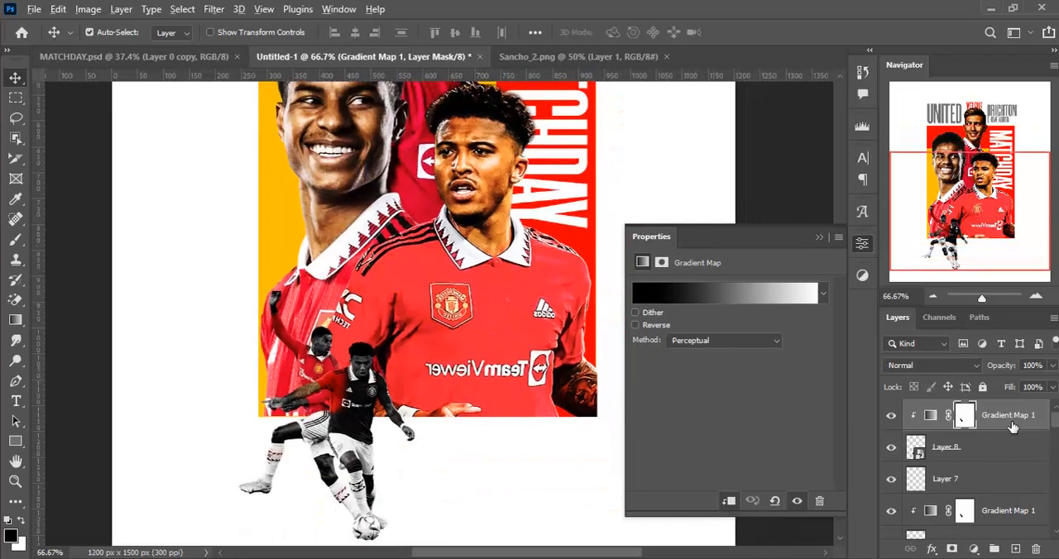
pyautogui.click(962, 419)
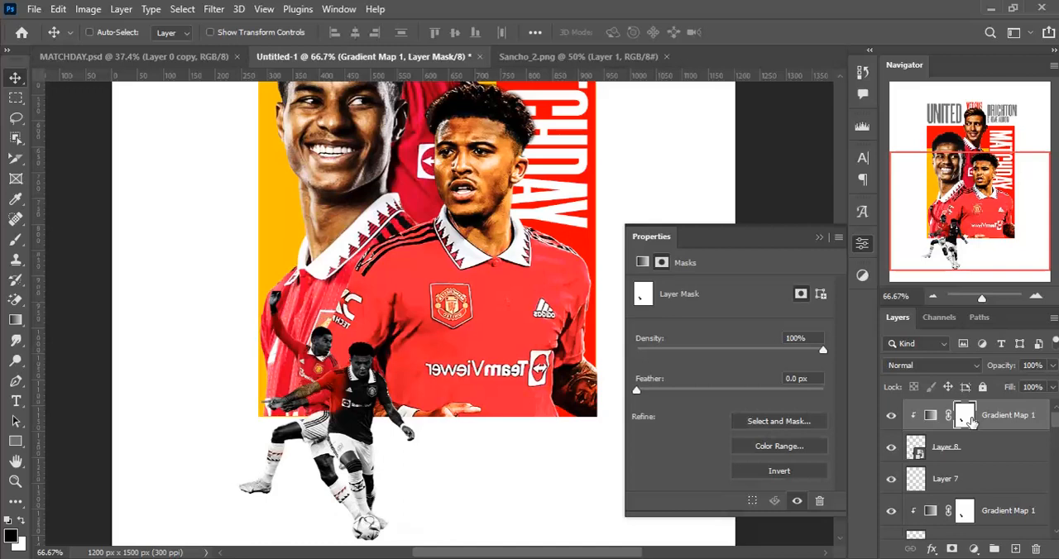
pyautogui.hotkey('ctrl', 'BackSpace')
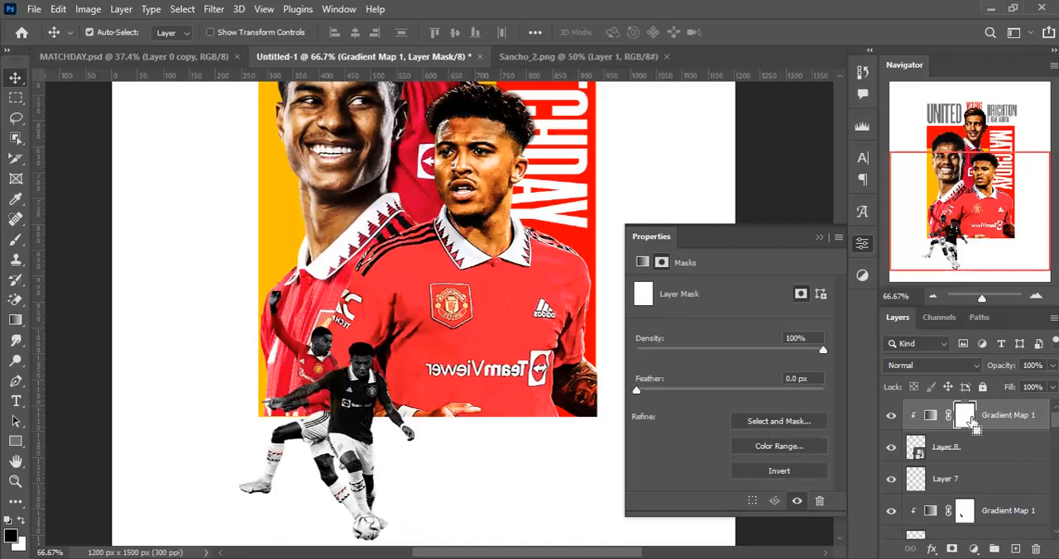
# - Paint black on the copied gradient map's mask over the second small player's shirt to restore its red, using a 36 px brush
pyautogui.moveTo(405, 423); pyautogui.dragTo(410, 407)
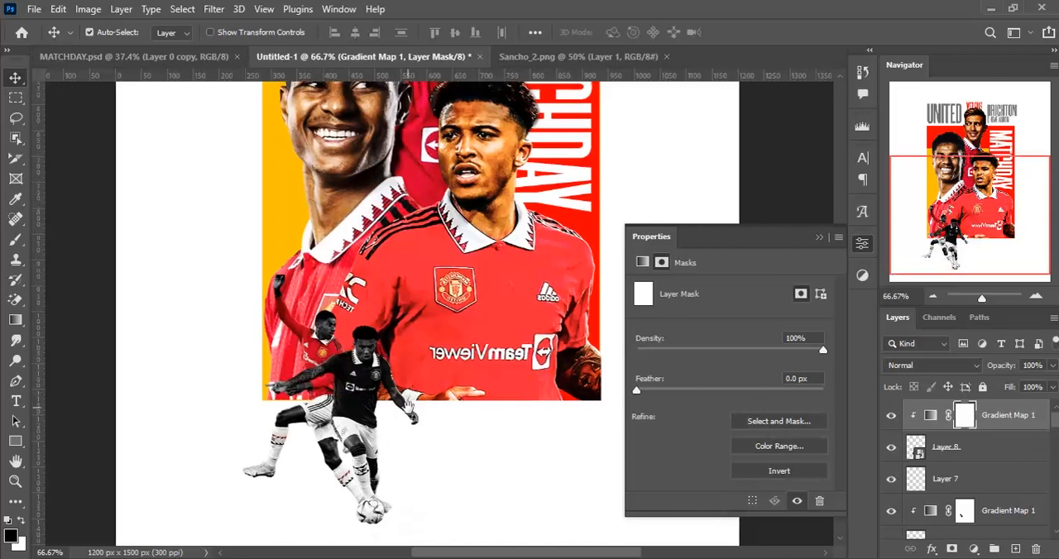
pyautogui.hotkey('ctrl', '+')
pyautogui.press('b')
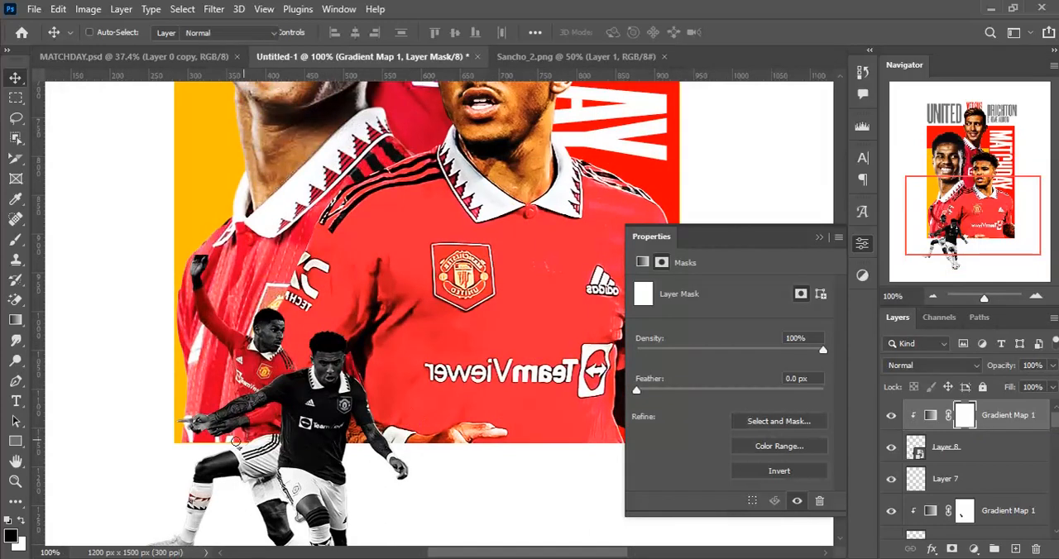
pyautogui.moveTo(330, 425); pyautogui.dragTo(376, 377)
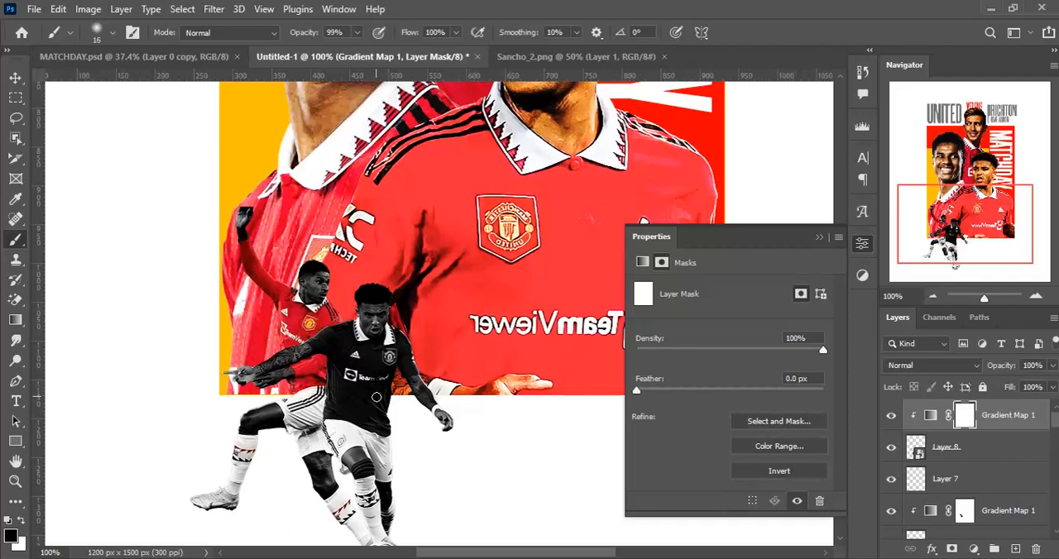
pyautogui.moveTo(363, 382)
pyautogui.mouseDown()
pyautogui.moveTo(395, 382)
pyautogui.moveTo(311, 386)
pyautogui.mouseUp()
pyautogui.moveTo(332, 333)
pyautogui.mouseDown()
pyautogui.moveTo(355, 373)
pyautogui.moveTo(350, 359)
pyautogui.mouseUp()
pyautogui.moveTo(338, 353)
pyautogui.mouseDown()
pyautogui.moveTo(340, 328)
pyautogui.moveTo(381, 351)
pyautogui.moveTo(405, 331)
pyautogui.moveTo(400, 367)
pyautogui.moveTo(420, 363)
pyautogui.moveTo(374, 370)
pyautogui.moveTo(308, 330)
pyautogui.mouseUp()
pyautogui.moveTo(384, 397)
pyautogui.mouseDown()
pyautogui.moveTo(358, 409)
pyautogui.moveTo(380, 426)
pyautogui.moveTo(359, 409)
pyautogui.moveTo(320, 411)
pyautogui.moveTo(366, 399)
pyautogui.mouseUp()
pyautogui.scroll(-3, 364, 401)
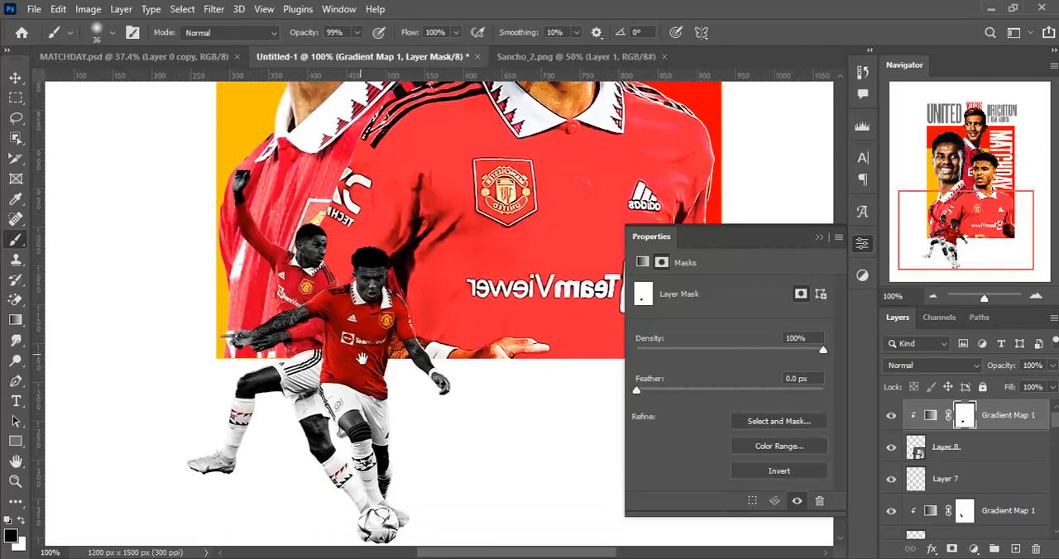
# - Refine the mask around the second small player's shirt and restore the red in his sock band with a 10 px brush
pyautogui.hotkey('ctrl', '+')
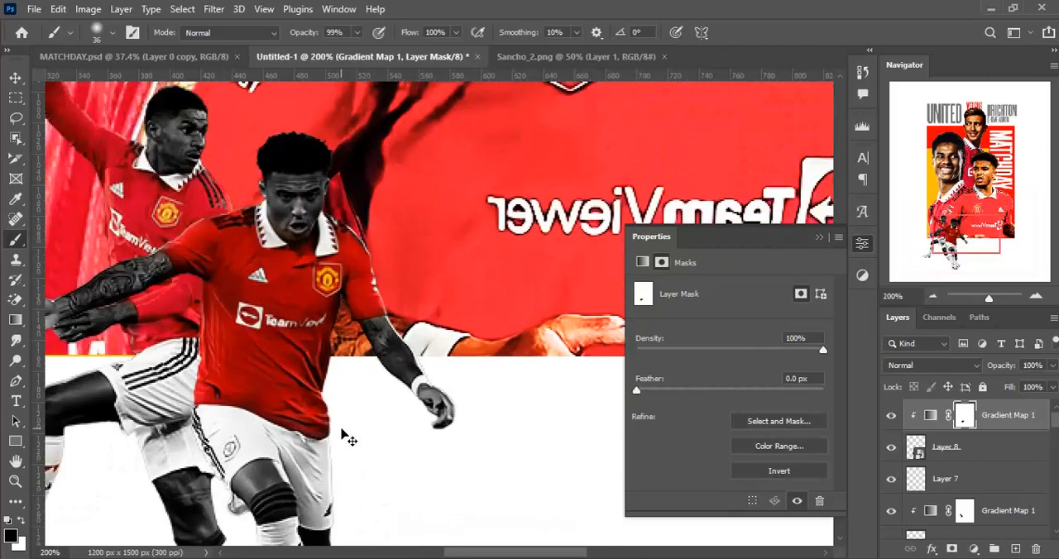
pyautogui.moveTo(340, 428); pyautogui.dragTo(433, 330)
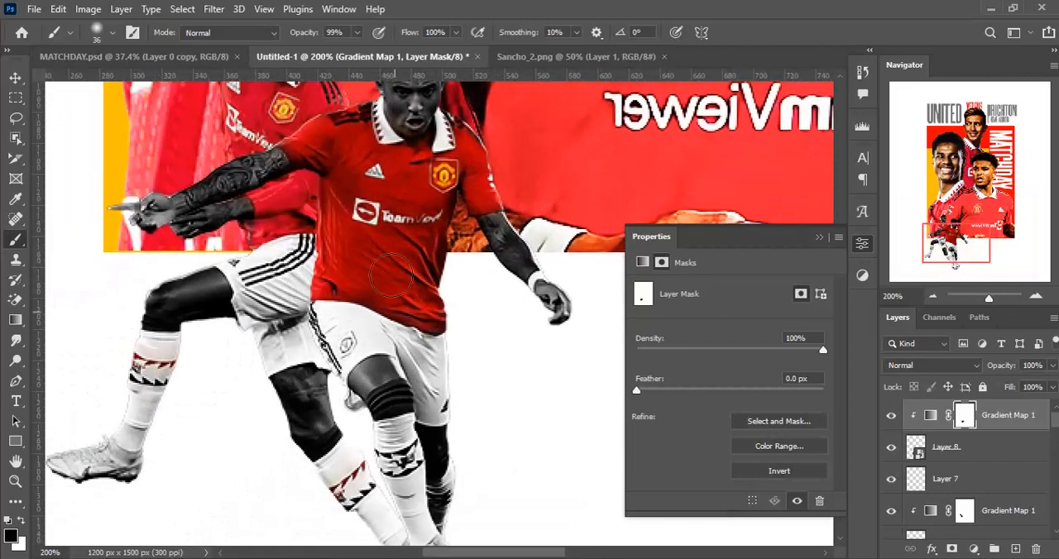
pyautogui.moveTo(358, 130); pyautogui.dragTo(351, 129)
pyautogui.press('x')
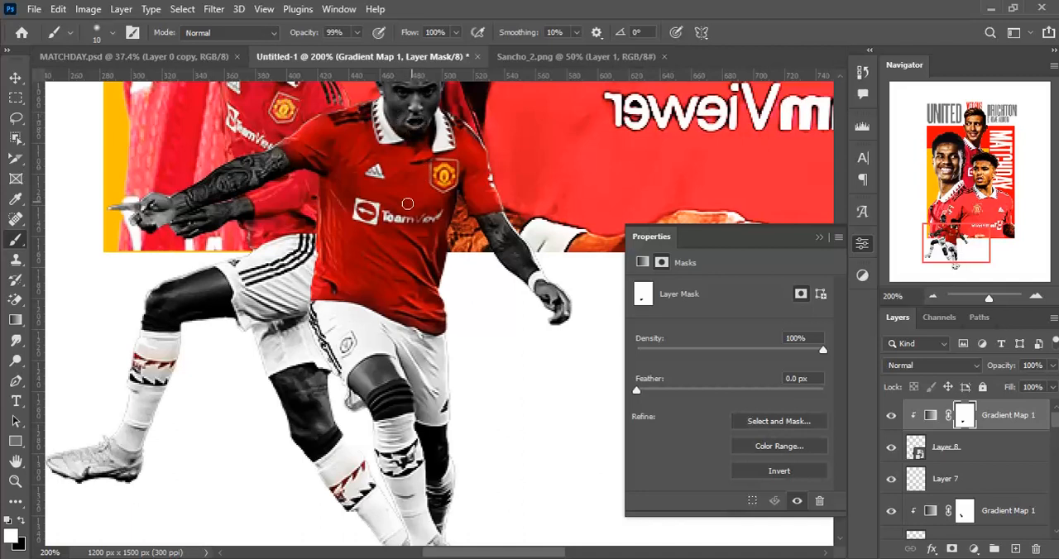
pyautogui.scroll(-2, 405, 199)
pyautogui.press('x')
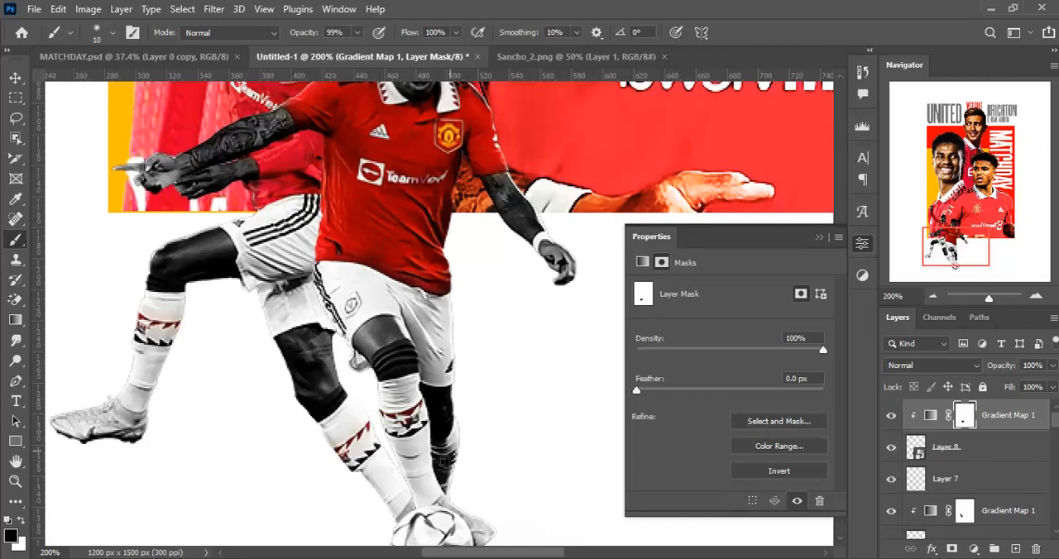
pyautogui.scroll(-5, 456, 453)
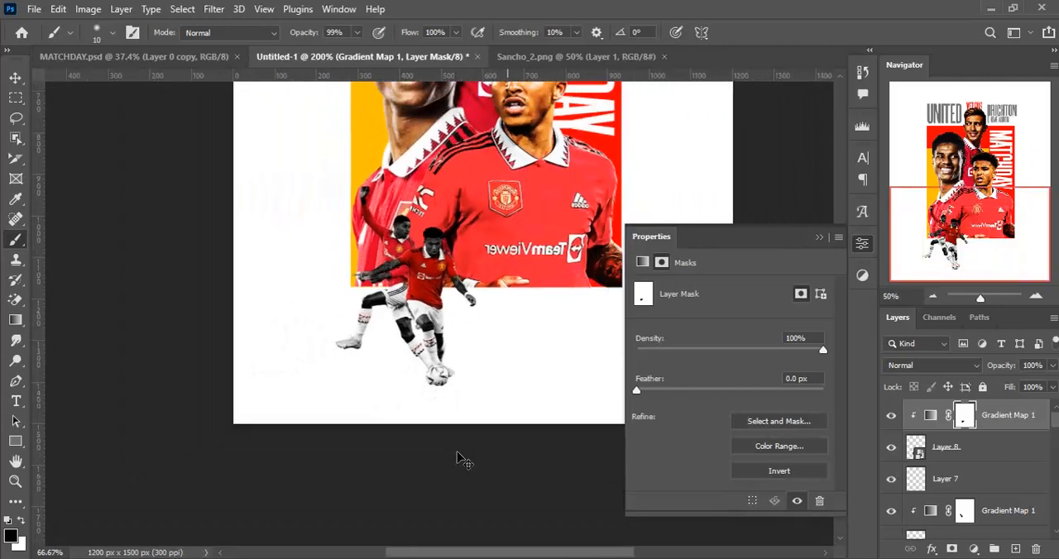
pyautogui.moveTo(382, 263); pyautogui.dragTo(349, 360)
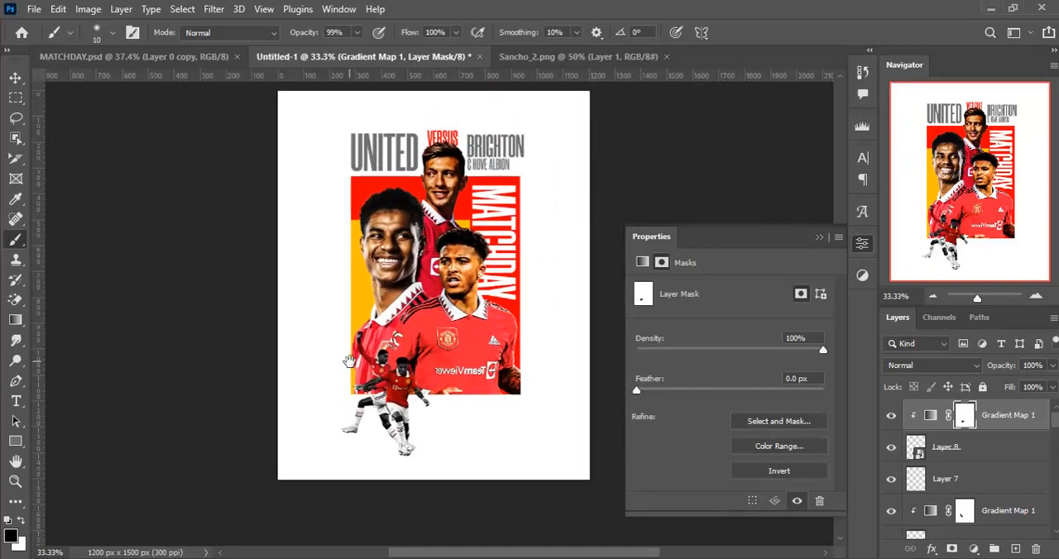
pyautogui.moveTo(388, 211); pyautogui.dragTo(420, 258)
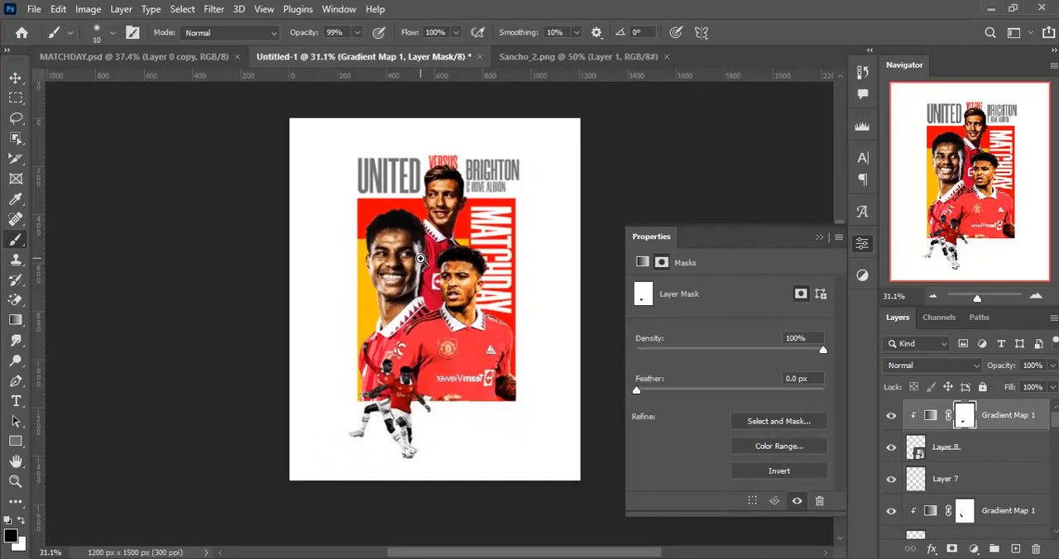
# - Add a new empty layer above the second small player's gradient map and clip it to Layer 8
pyautogui.keyDown('ctrl'); pyautogui.moveTo(393, 443); pyautogui.dragTo(430, 437); pyautogui.keyUp('ctrl')
pyautogui.moveTo(430, 435); pyautogui.dragTo(428, 393)
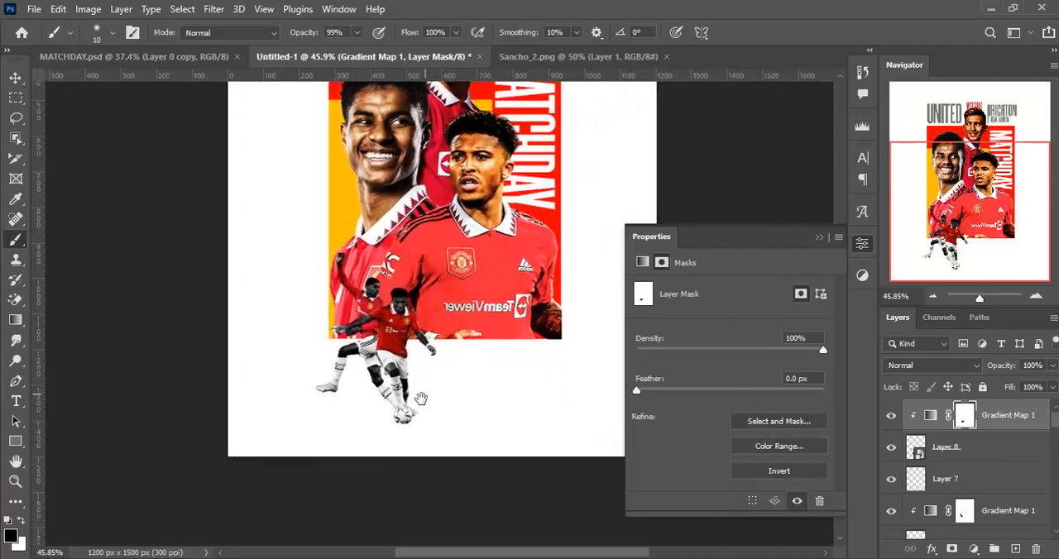
pyautogui.hotkey('ctrl', 'shift', 'n')
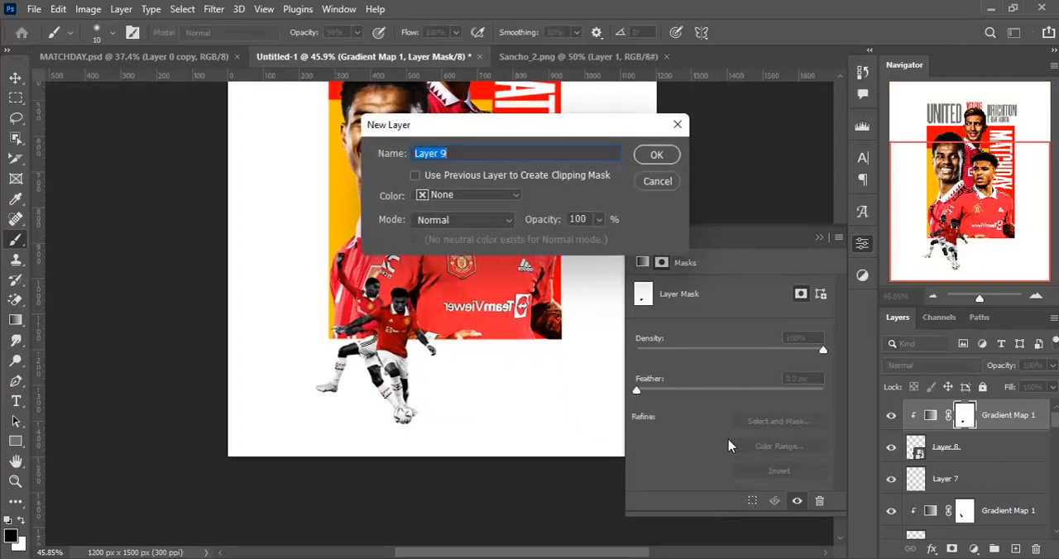
pyautogui.press('Return')
pyautogui.hotkey('ctrl', 'alt', 'g')
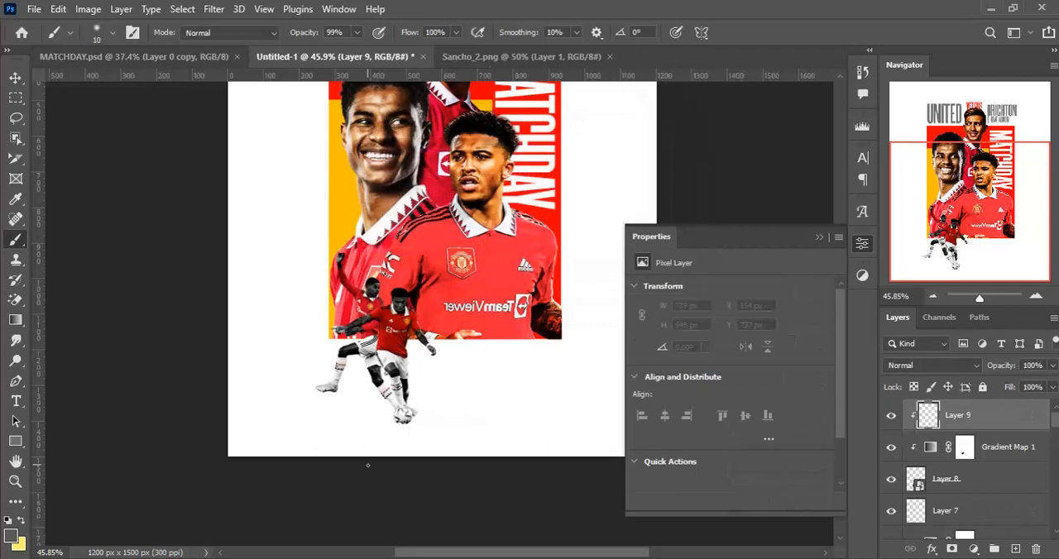
pyautogui.hotkey('ctrl', '=')
pyautogui.hotkey('ctrl', '=')
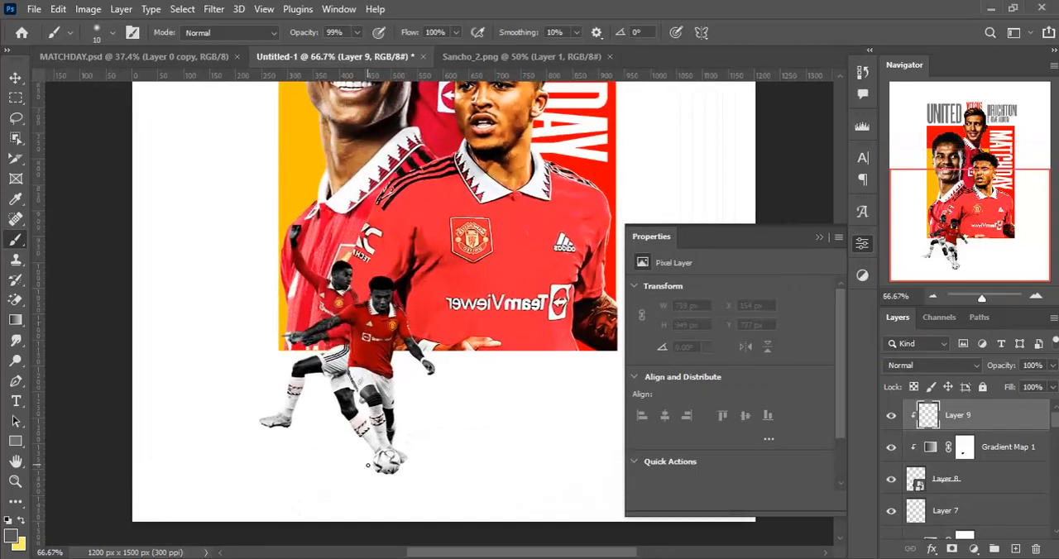
pyautogui.scroll(1, 367, 465)
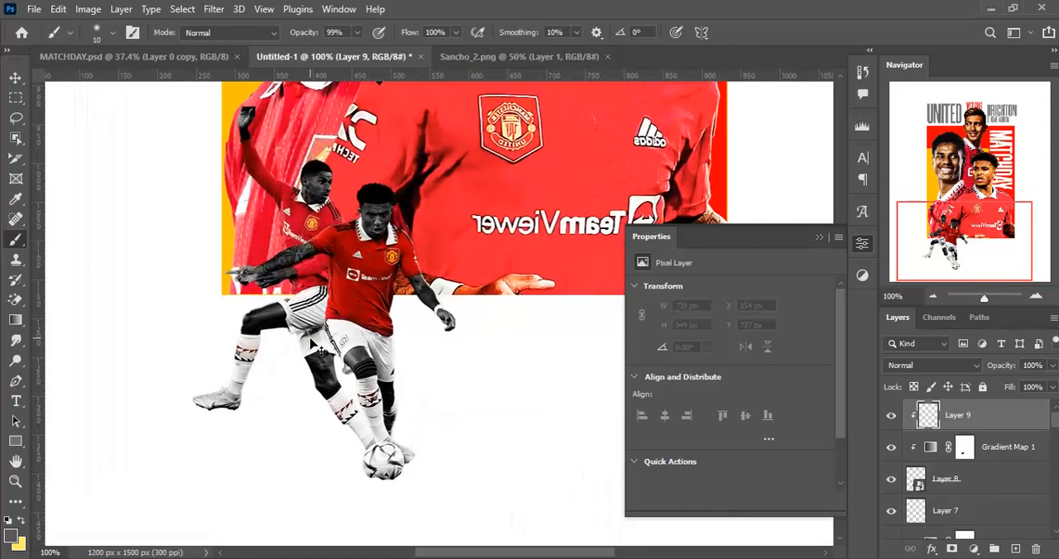
# - Shade the ball with black on clipped Layer 9, using a soft 98 px brush at 18% opacity
pyautogui.click(12, 537)
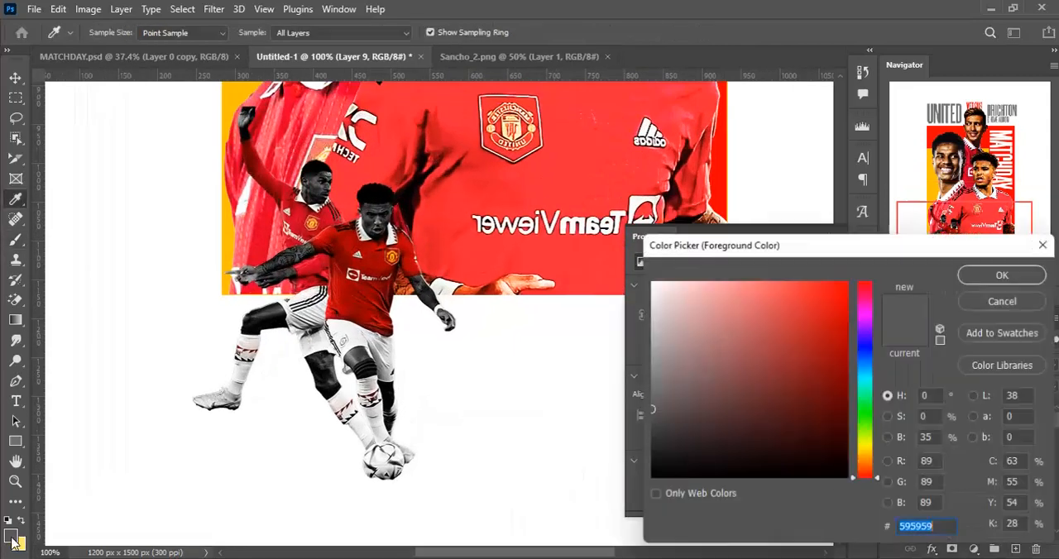
pyautogui.click(1004, 276)
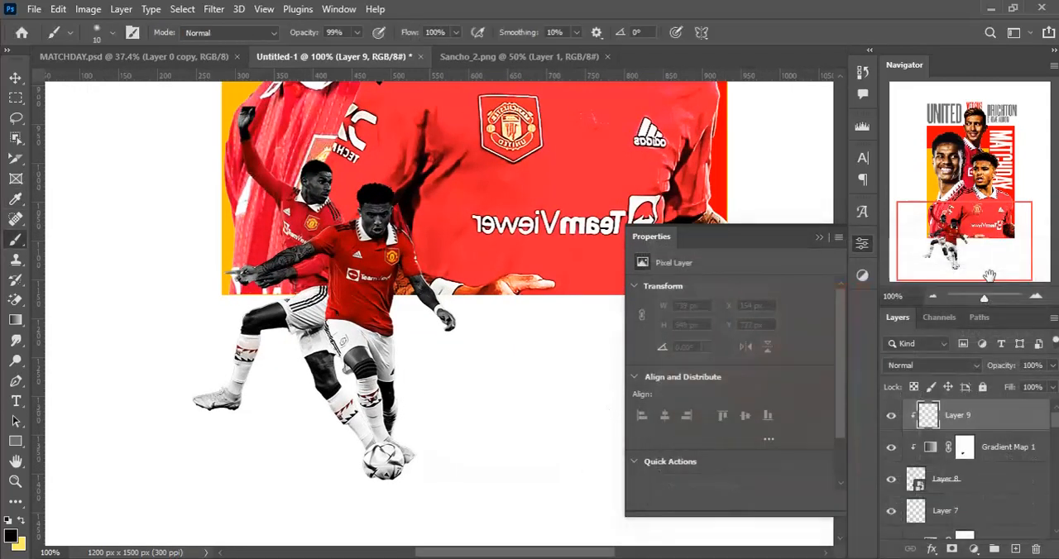
pyautogui.moveTo(356, 459); pyautogui.dragTo(377, 467)
pyautogui.moveTo(377, 377); pyautogui.dragTo(403, 386)
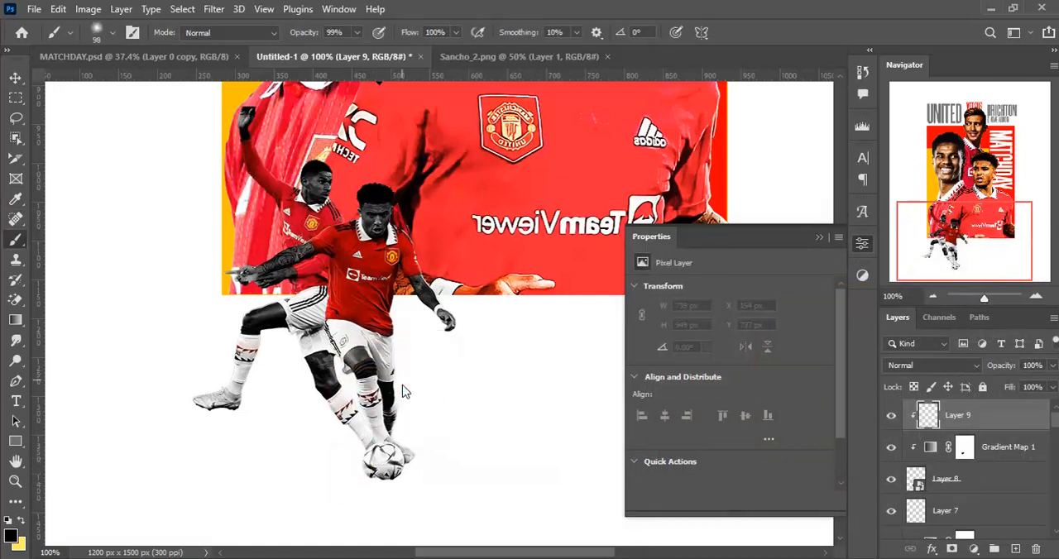
pyautogui.click(359, 33)
pyautogui.moveTo(310, 54); pyautogui.dragTo(297, 53)
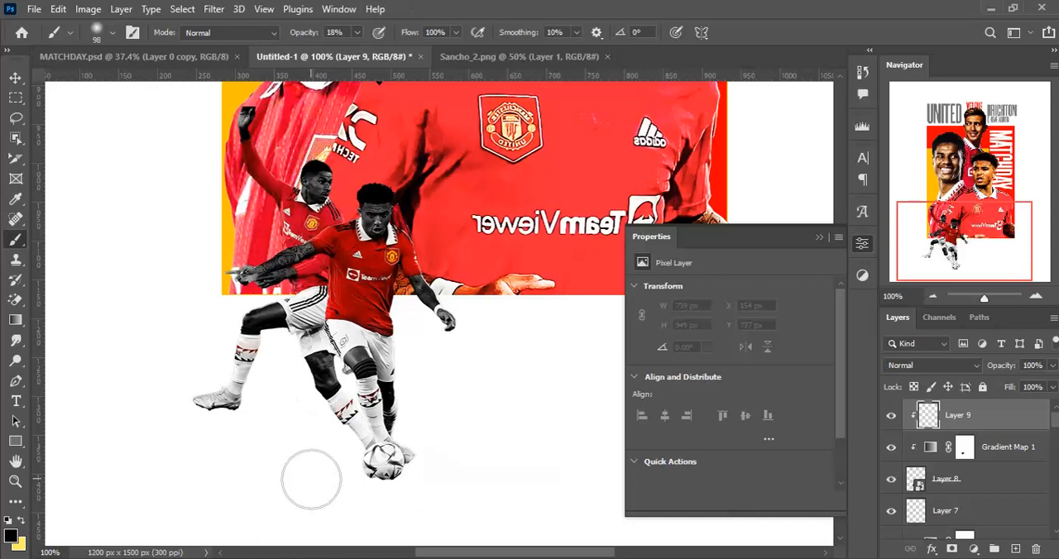
pyautogui.moveTo(374, 462)
pyautogui.mouseDown()
pyautogui.moveTo(337, 452)
pyautogui.moveTo(344, 475)
pyautogui.moveTo(407, 489)
pyautogui.moveTo(350, 479)
pyautogui.moveTo(413, 487)
pyautogui.moveTo(346, 486)
pyautogui.moveTo(361, 471)
pyautogui.moveTo(358, 483)
pyautogui.moveTo(353, 453)
pyautogui.moveTo(370, 482)
pyautogui.moveTo(412, 480)
pyautogui.mouseUp()
pyautogui.press('v')
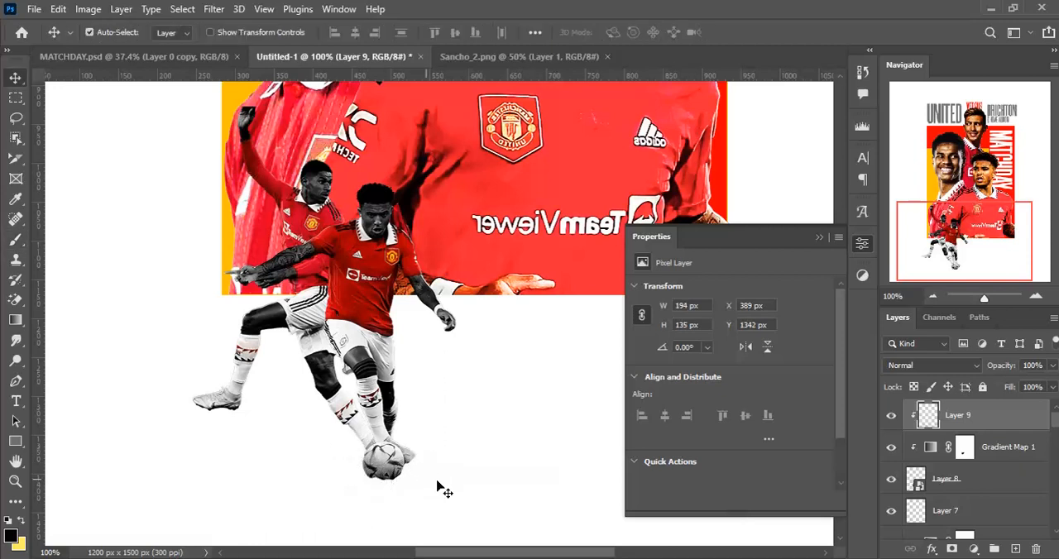
# - Add a new layer directly above Layer 7 and paint one soft black dab beside the players, using a 182 px brush at 100% opacity
pyautogui.click(1008, 509)
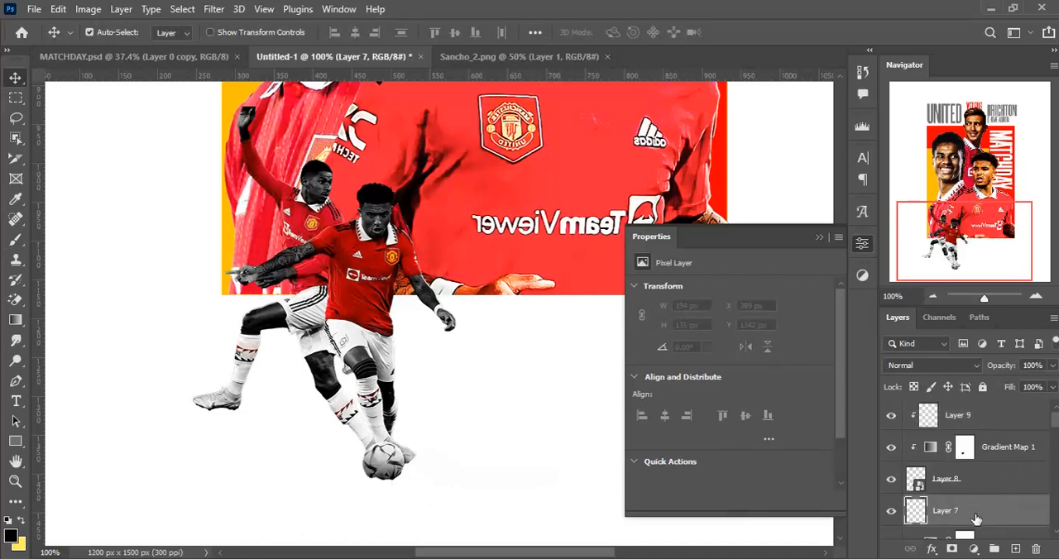
pyautogui.hotkey('ctrl', 'shift', 'n')
pyautogui.press('Return')
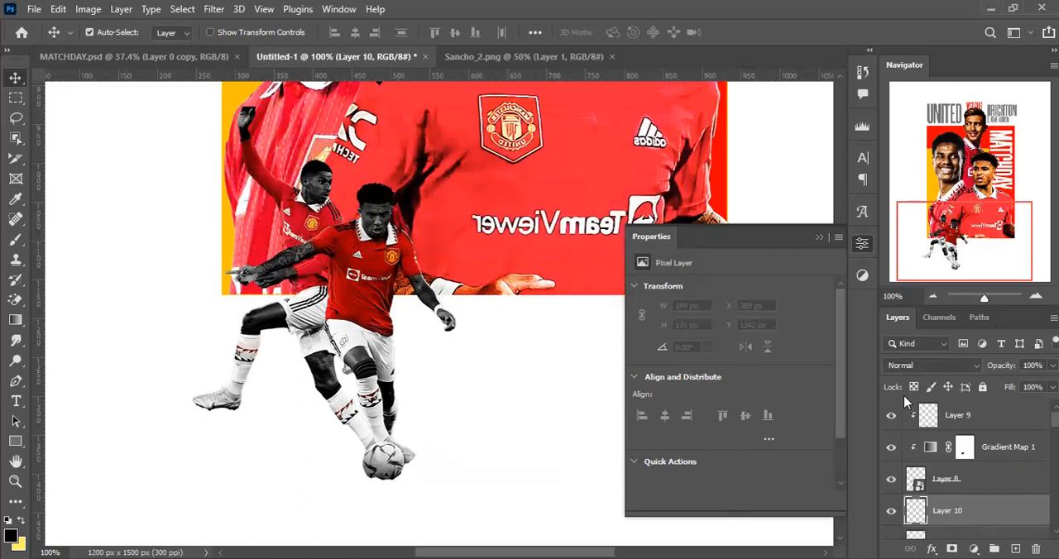
pyautogui.press('b')
pyautogui.click(357, 33)
pyautogui.moveTo(357, 47); pyautogui.dragTo(510, 4)
pyautogui.moveTo(374, 368); pyautogui.dragTo(420, 376)
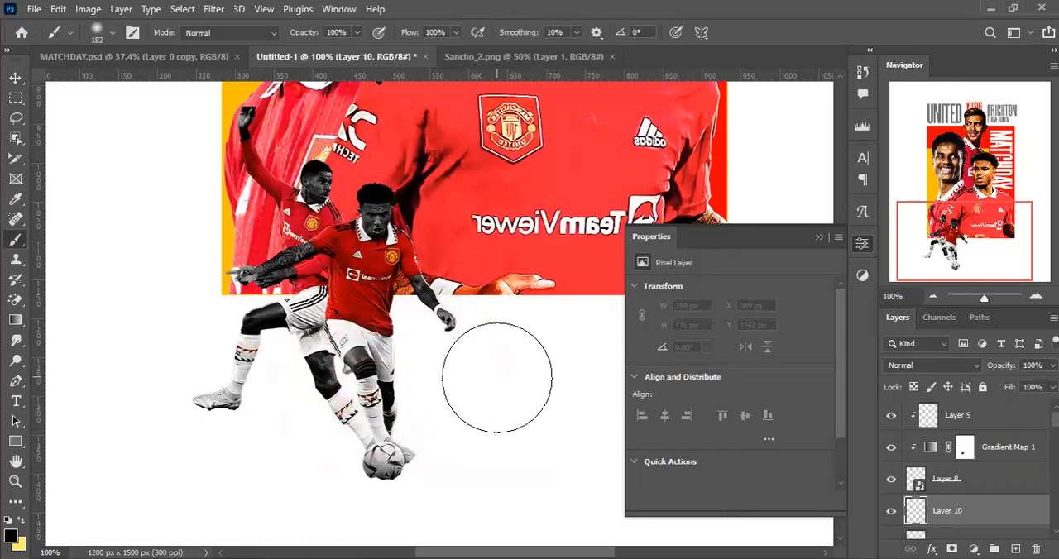
pyautogui.click(496, 378)
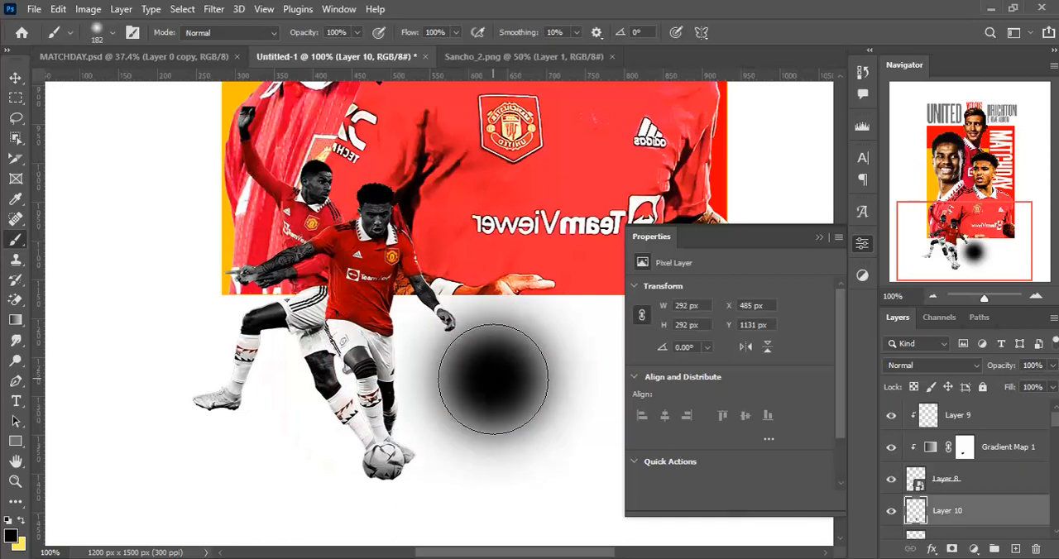
pyautogui.hotkey('ctrl', 't')
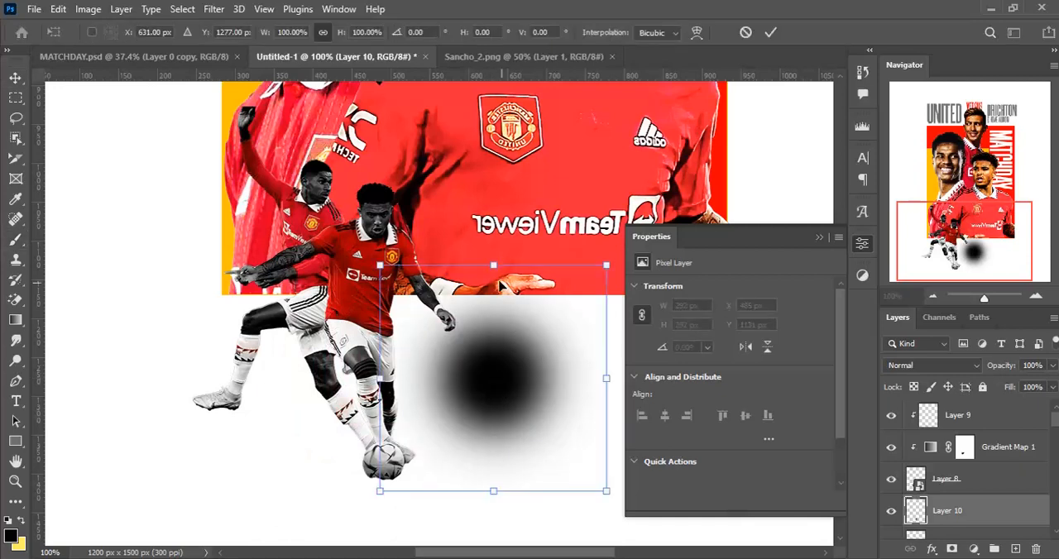
pyautogui.moveTo(493, 265)
pyautogui.mouseDown()
pyautogui.moveTo(494, 440)
pyautogui.moveTo(507, 462)
pyautogui.moveTo(497, 480)
pyautogui.moveTo(390, 483)
pyautogui.mouseUp()
pyautogui.hotkey('ctrl', 'z')
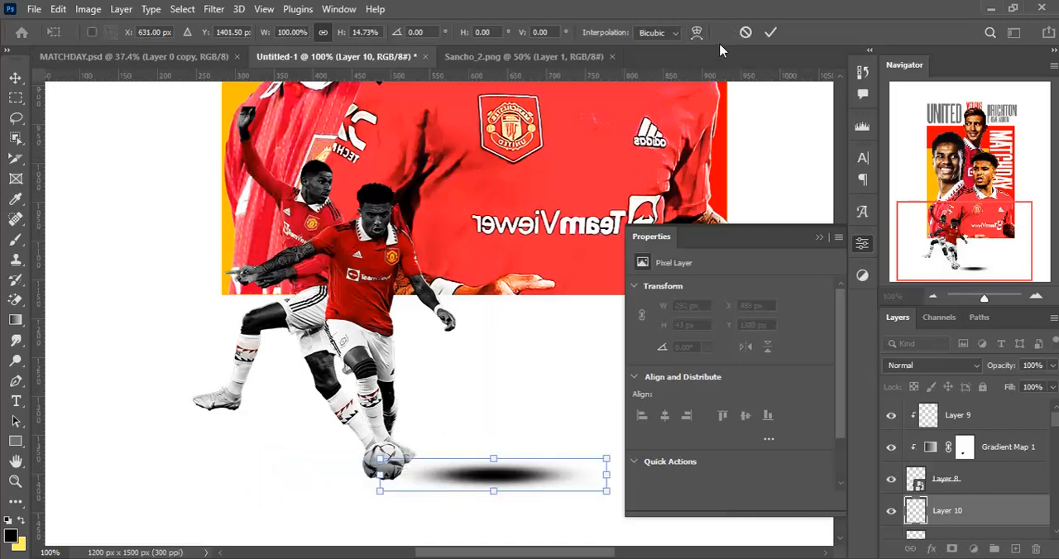
pyautogui.click(745, 32)
# - Flatten the black dab into a ground shadow beneath the ball, scaled to 72.26% width and 18.15% height
pyautogui.hotkey('ctrl', 't')
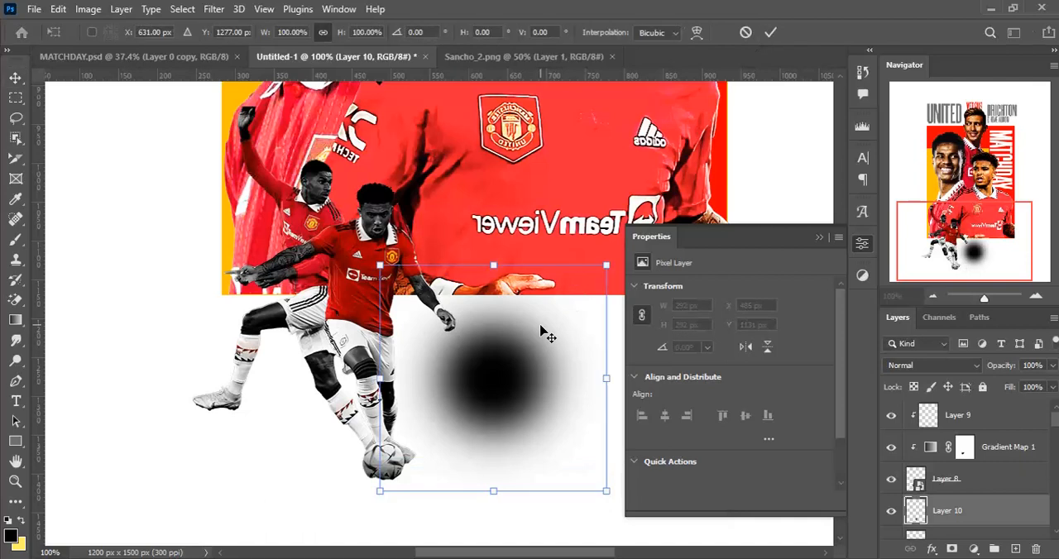
pyautogui.moveTo(493, 265); pyautogui.dragTo(412, 483)
pyautogui.moveTo(504, 482); pyautogui.dragTo(473, 478)
pyautogui.moveTo(286, 477); pyautogui.dragTo(304, 476)
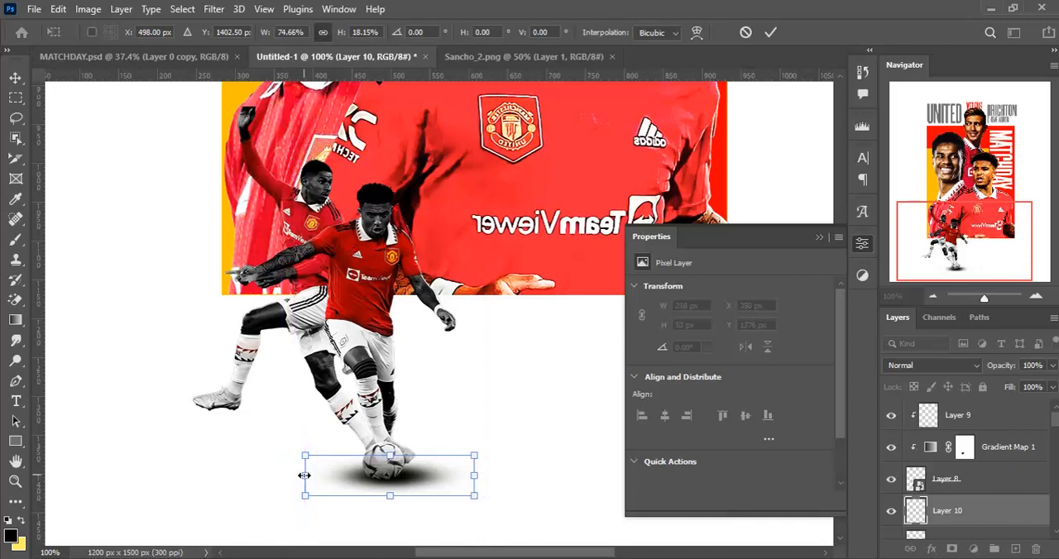
pyautogui.moveTo(473, 477); pyautogui.dragTo(468, 477)
pyautogui.moveTo(303, 475); pyautogui.dragTo(299, 473)
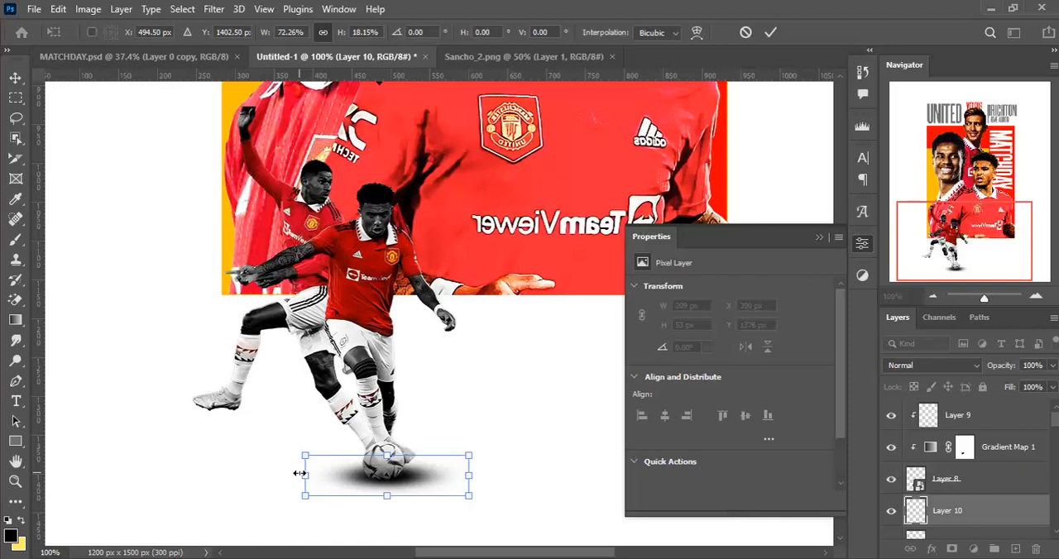
pyautogui.press('Return')
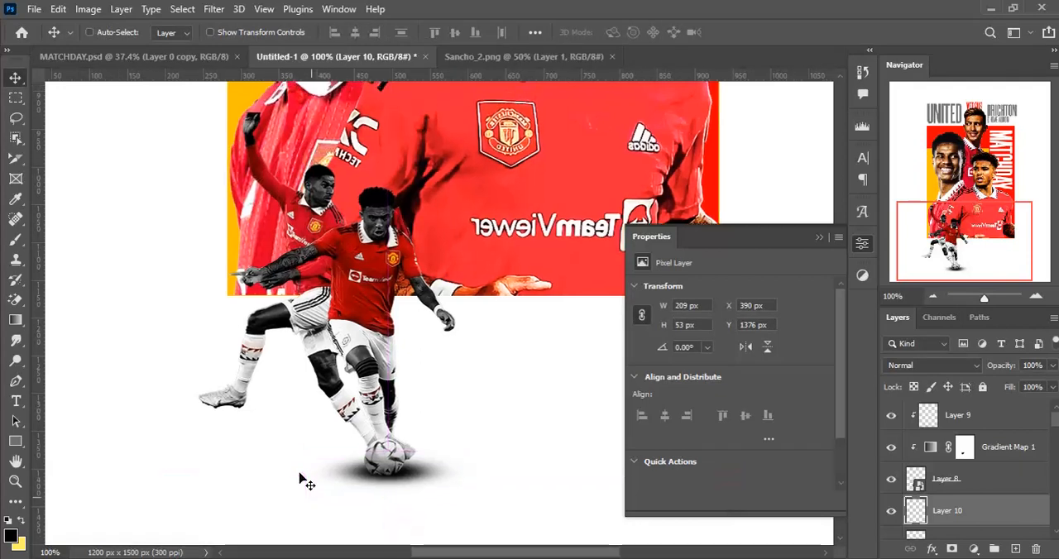
# - Lower the fill of the ball's shadow layer to 77%
pyautogui.hotkey('ctrl', '-')
pyautogui.hotkey('ctrl', '-')
pyautogui.hotkey('ctrl', '-')
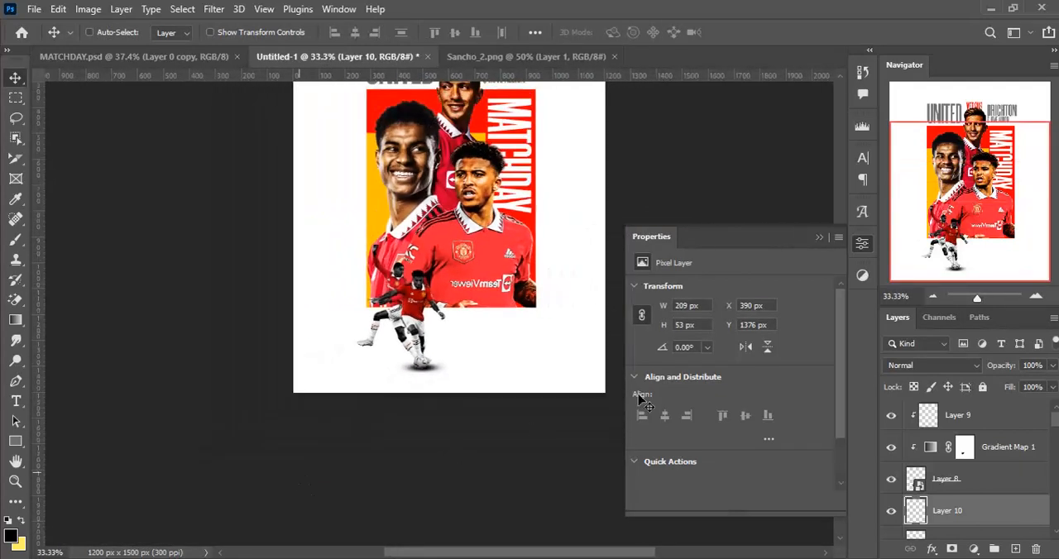
pyautogui.click(1052, 387)
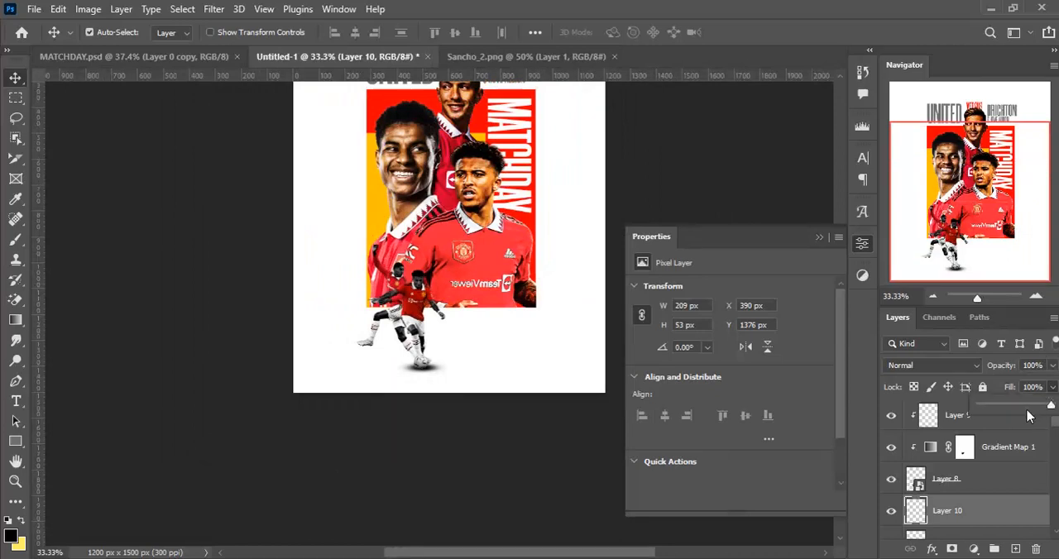
pyautogui.moveTo(1041, 410); pyautogui.dragTo(1034, 422)
# - Add a layer mask to the ball's shadow layer and paint black on it beside the ball with the 182 px brush
pyautogui.click(986, 514)
pyautogui.click(951, 550)
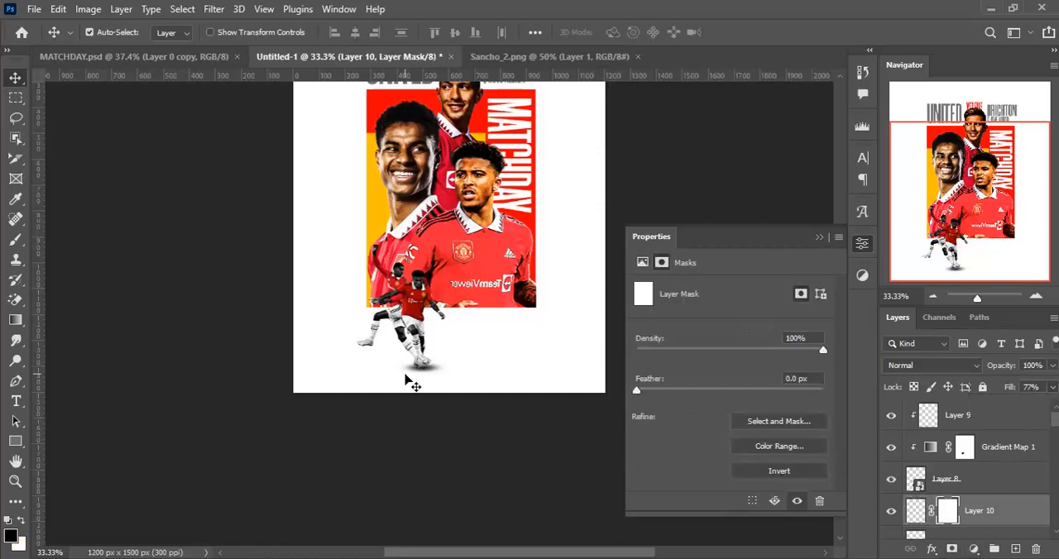
pyautogui.press('b')
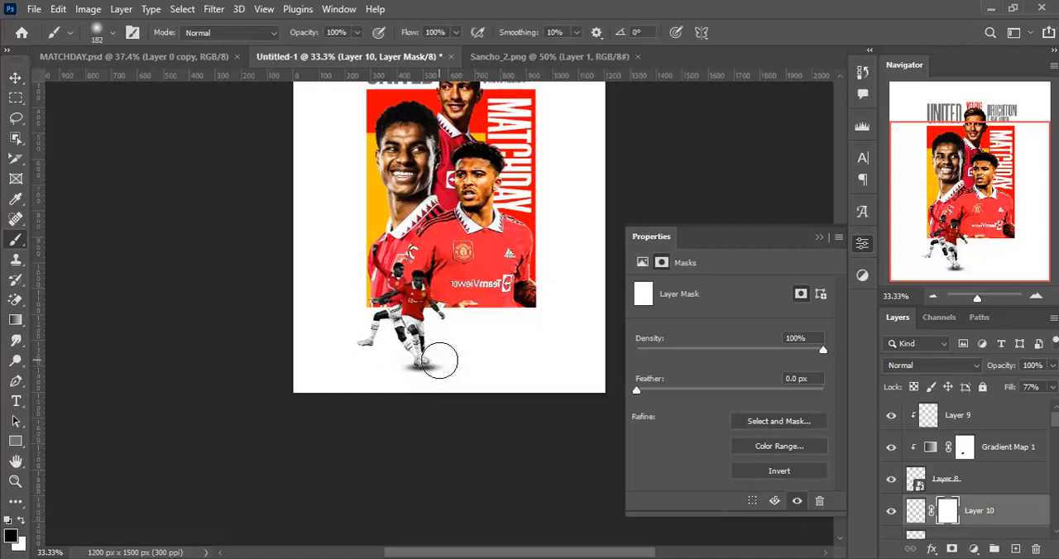
pyautogui.hotkey('ctrl', '+')
pyautogui.hotkey('ctrl', '+')
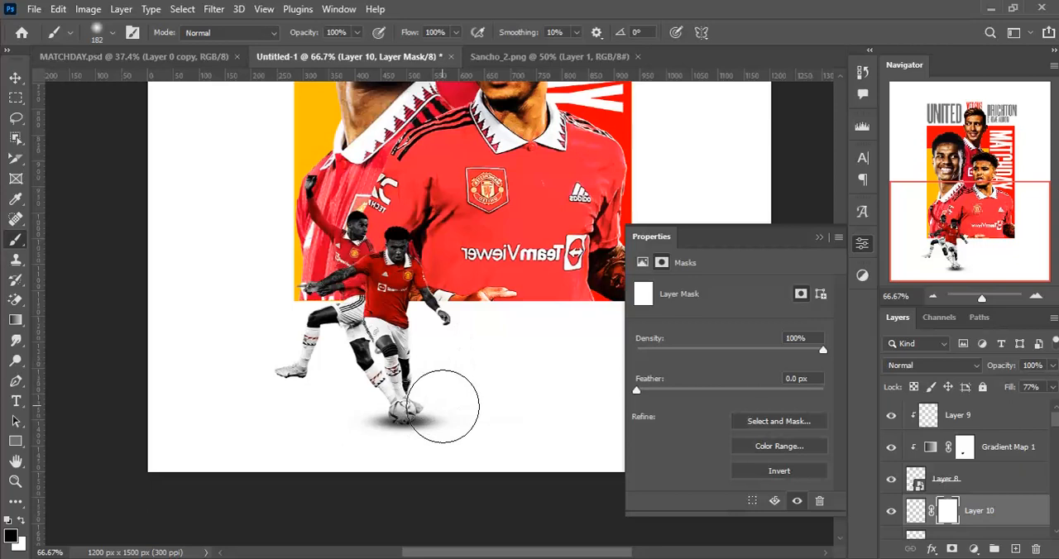
pyautogui.hotkey('ctrl', '-')
pyautogui.hotkey('ctrl', '-')
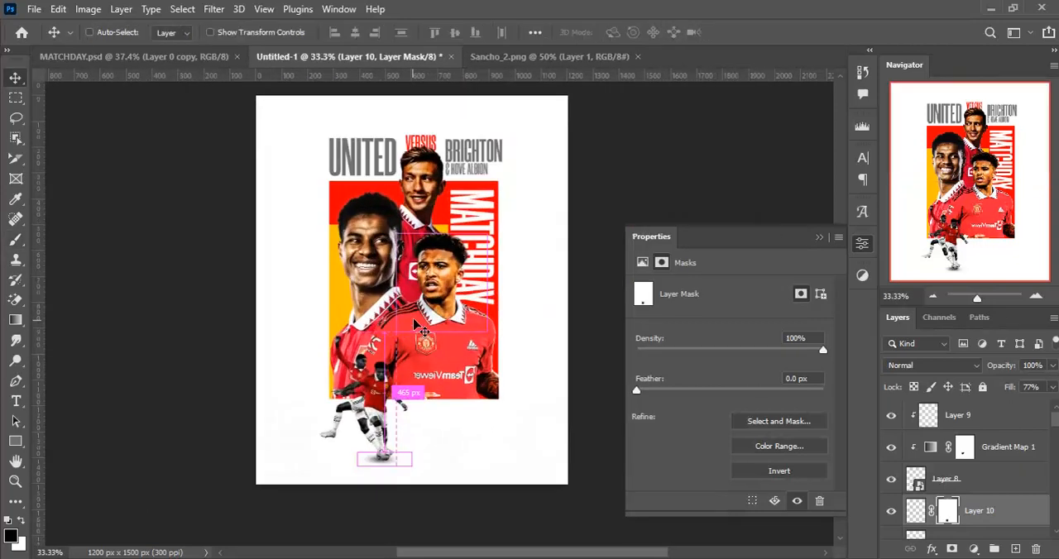
# - Select all the poster elements together and move them 6 px right and 21 px up on the page
pyautogui.moveTo(276, 120); pyautogui.dragTo(560, 480)
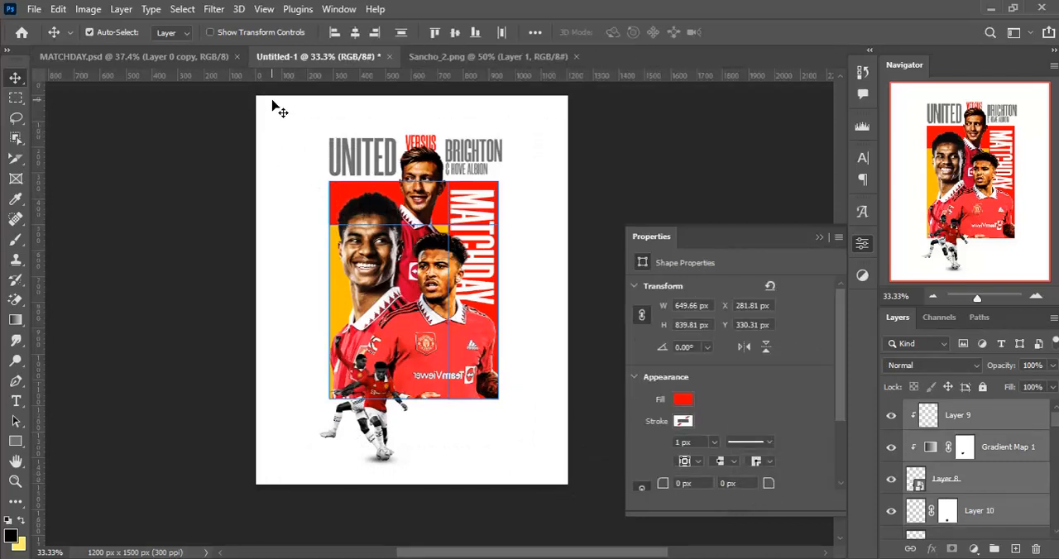
pyautogui.moveTo(270, 105); pyautogui.dragTo(542, 486)
pyautogui.press('Right')
pyautogui.press('Right')
pyautogui.press('Right')
pyautogui.press('Right')
pyautogui.press('Up')
pyautogui.press('Up')
pyautogui.press('Up')
pyautogui.press('Up')
pyautogui.press('Up')
pyautogui.press('Up')
pyautogui.press('Up')
pyautogui.press('Up')
pyautogui.press('Up')
pyautogui.press('Up')
pyautogui.press('Up')
pyautogui.press('Up')
pyautogui.press('Right')
pyautogui.press('Right')
pyautogui.press('Up')
pyautogui.press('Up')
pyautogui.press('Up')
pyautogui.press('Up')
pyautogui.press('Up')
pyautogui.press('Up')
pyautogui.press('Up')
pyautogui.press('Up')
pyautogui.press('Up')
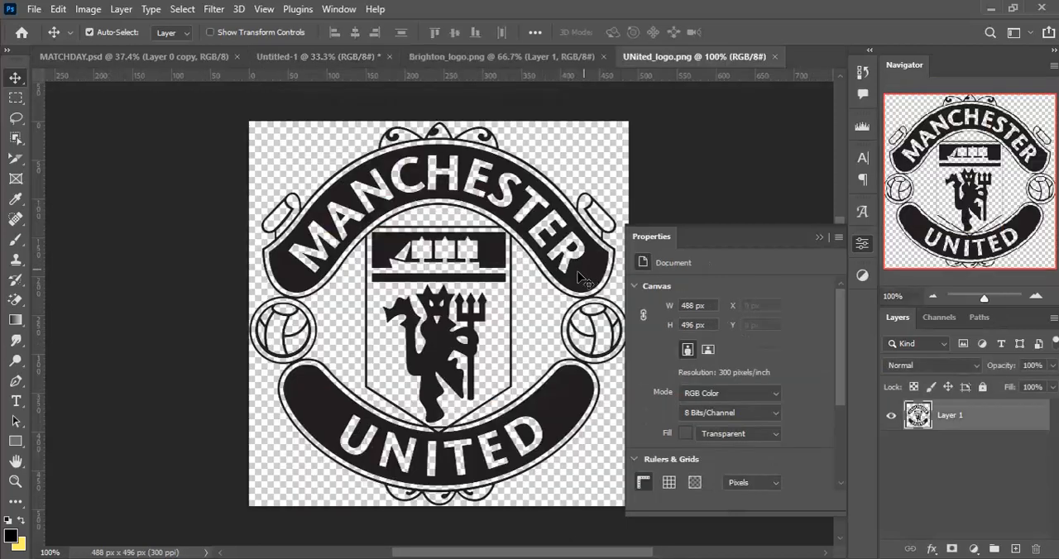
# - Bring the Manchester United logo from UNited_logo.png onto the poster and convert its layer to a smart object
pyautogui.moveTo(583, 279); pyautogui.dragTo(471, 430)
pyautogui.rightClick(997, 426)
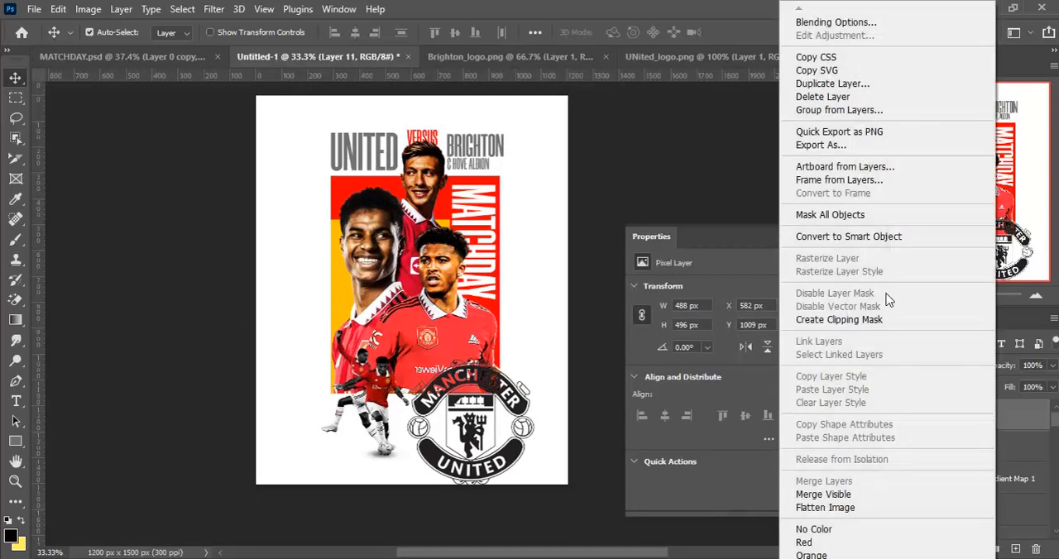
pyautogui.click(885, 240)
# - Scale the Manchester United logo to 19.27% and place it beneath the lower-right part of the artwork, at X 749 px, Y 1179 px
pyautogui.hotkey('ctrl', 't')
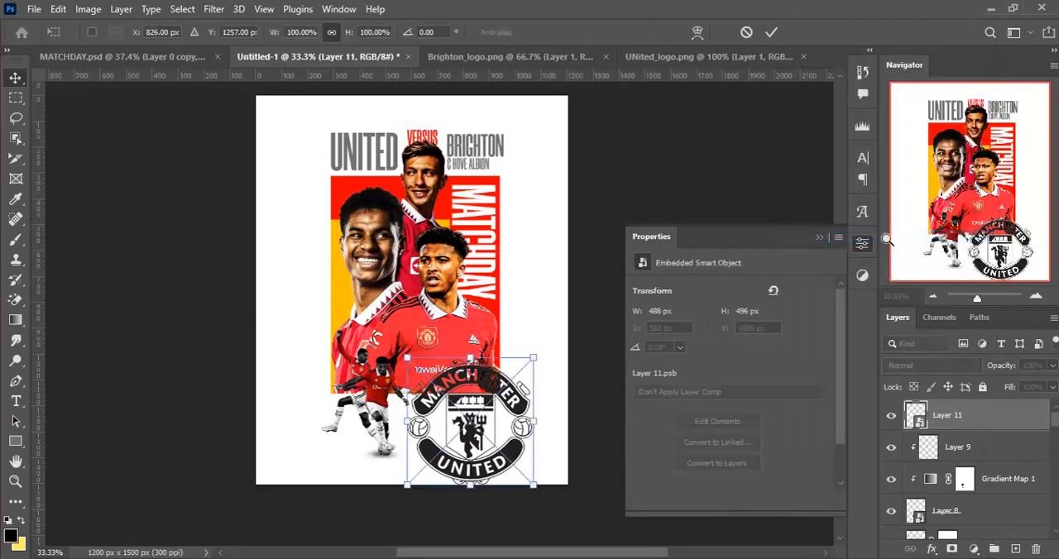
pyautogui.moveTo(532, 487); pyautogui.dragTo(493, 445)
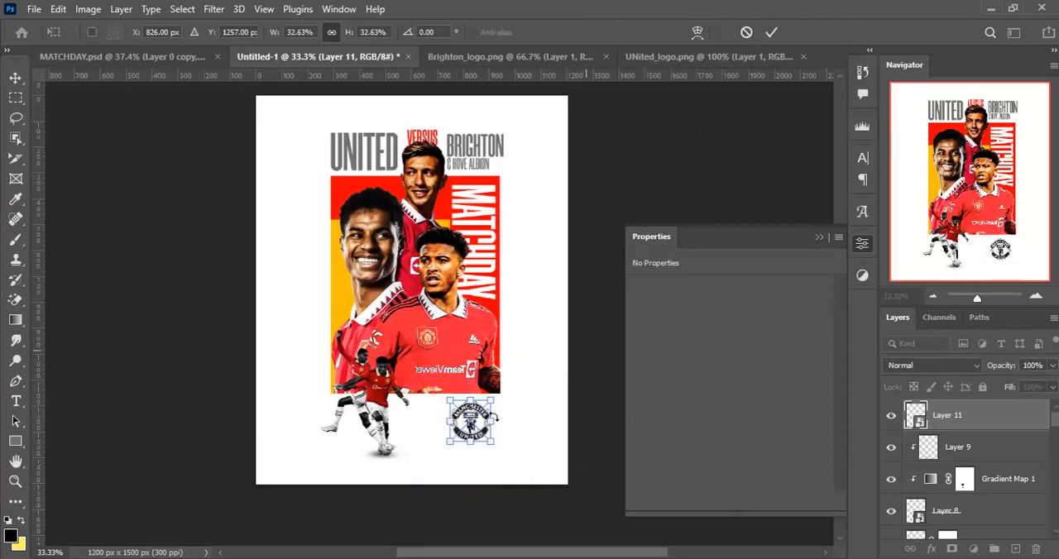
pyautogui.moveTo(490, 445); pyautogui.dragTo(479, 439)
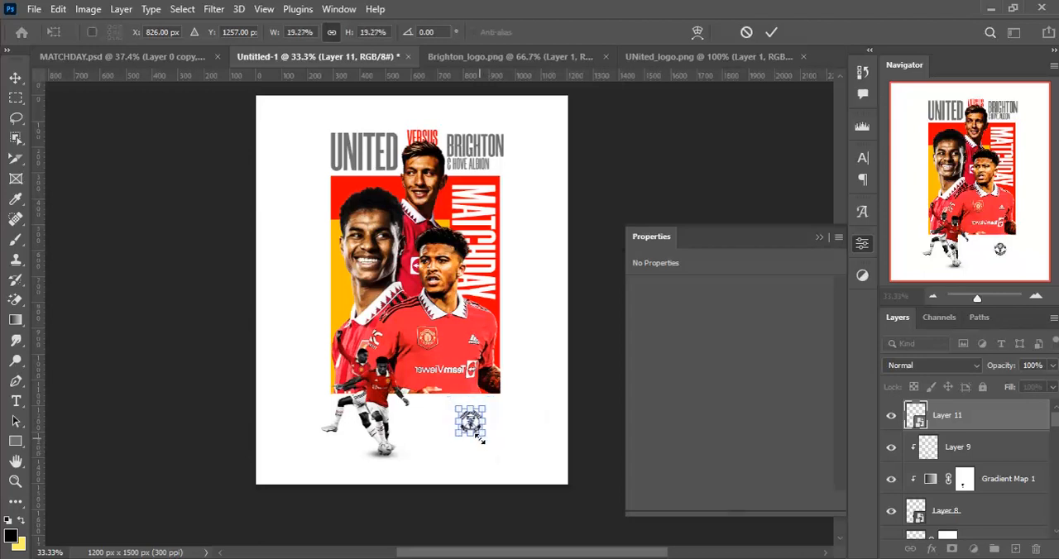
pyautogui.press('Return')
pyautogui.hotkey('shift', 'Left')
pyautogui.hotkey('shift', 'Left')
pyautogui.hotkey('shift', 'Left')
pyautogui.hotkey('shift', 'Up')
pyautogui.hotkey('shift', 'Up')
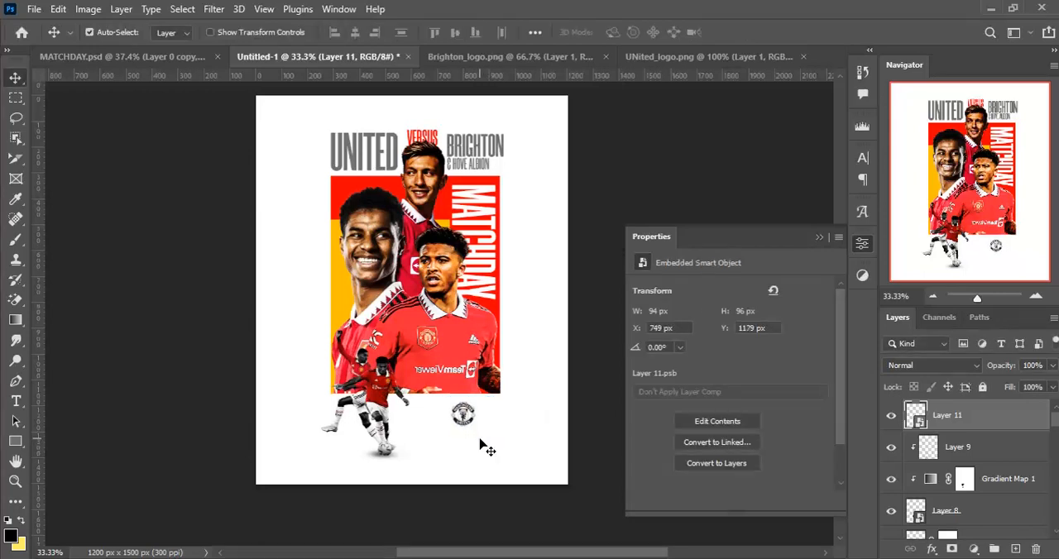
# - Reduce the Manchester United logo to about 81 × 82 px and shift it right to X 769 px
pyautogui.hotkey('ctrl', 't')
pyautogui.moveTo(479, 432); pyautogui.dragTo(473, 427)
pyautogui.press('Return')
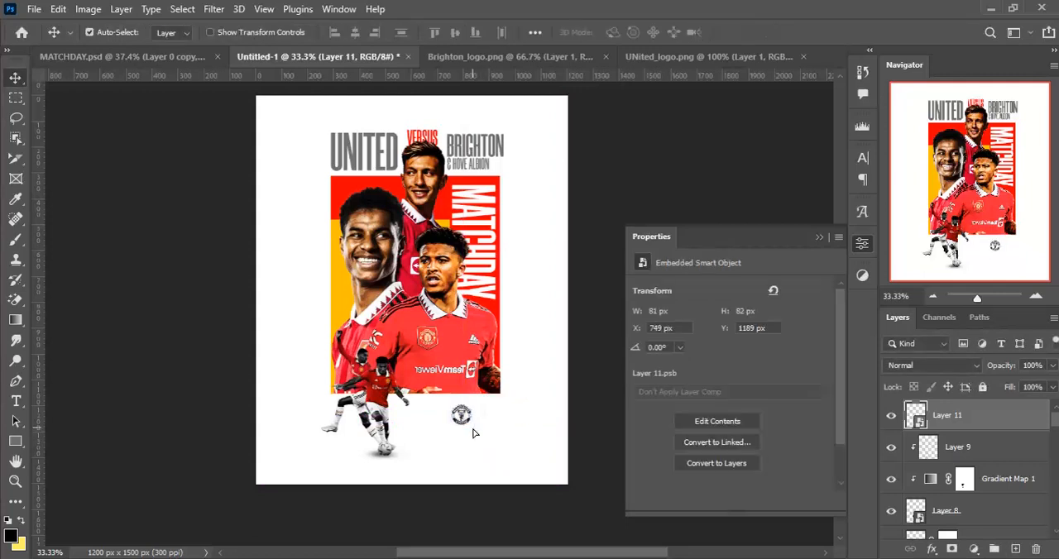
pyautogui.hotkey('shift', 'Right')
pyautogui.hotkey('shift', 'Right')
pyautogui.hotkey('shift', 'Left')
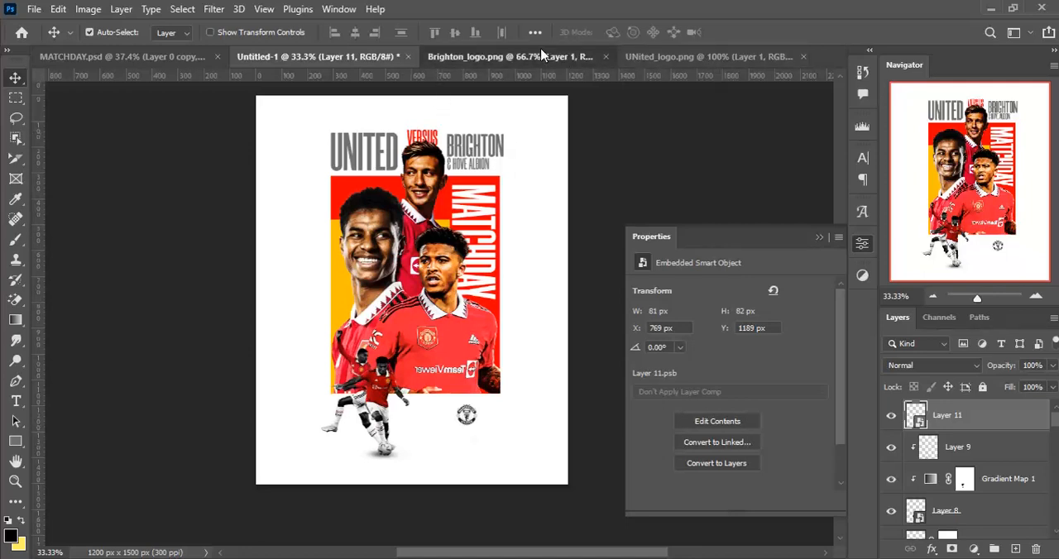
# - Bring the Brighton logo from Brighton_logo.png onto the poster and convert its layer to a smart object
pyautogui.click(507, 56)
pyautogui.moveTo(476, 257); pyautogui.dragTo(461, 407)
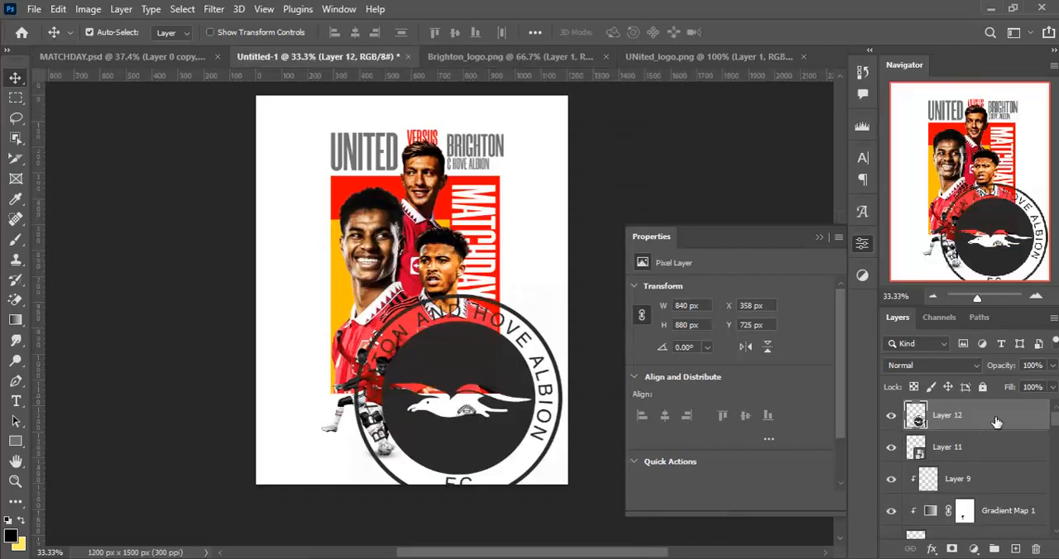
pyautogui.rightClick(998, 418)
pyautogui.click(845, 232)
# - Scale the Brighton logo to about 88 × 92 px and place it beside the United logo at X 864 px, Y 1189 px
pyautogui.hotkey('ctrl', 't')
pyautogui.moveTo(346, 282); pyautogui.dragTo(459, 379)
pyautogui.press('Return')
pyautogui.hotkey('shift', 'Right')
pyautogui.hotkey('shift', 'Right')
pyautogui.hotkey('shift', 'Right')
pyautogui.hotkey('shift', 'Right')
pyautogui.hotkey('shift', 'Right')
pyautogui.hotkey('shift', 'Right')
pyautogui.hotkey('shift', 'Right')
pyautogui.hotkey('shift', 'Right')
pyautogui.hotkey('shift', 'Right')
pyautogui.hotkey('shift', 'Right')
pyautogui.hotkey('shift', 'Right')
pyautogui.hotkey('shift', 'Down')
pyautogui.hotkey('shift', 'Down')
pyautogui.hotkey('shift', 'Down')
pyautogui.hotkey('shift', 'Down')
pyautogui.hotkey('shift', 'Down')
pyautogui.hotkey('shift', 'Down')
pyautogui.hotkey('shift', 'Right')
pyautogui.hotkey('shift', 'Down')
# - Reduce the Brighton logo to about 82 × 86 px to match the United logo and nudge it left to X 867 px
pyautogui.hotkey('ctrl', '+')
pyautogui.hotkey('ctrl', '+')
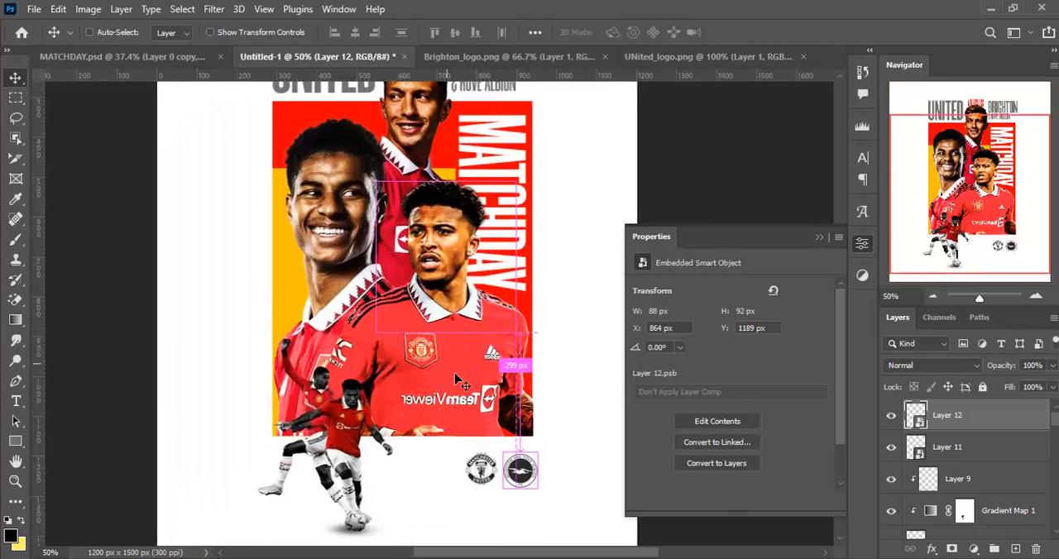
pyautogui.moveTo(414, 405); pyautogui.dragTo(335, 334)
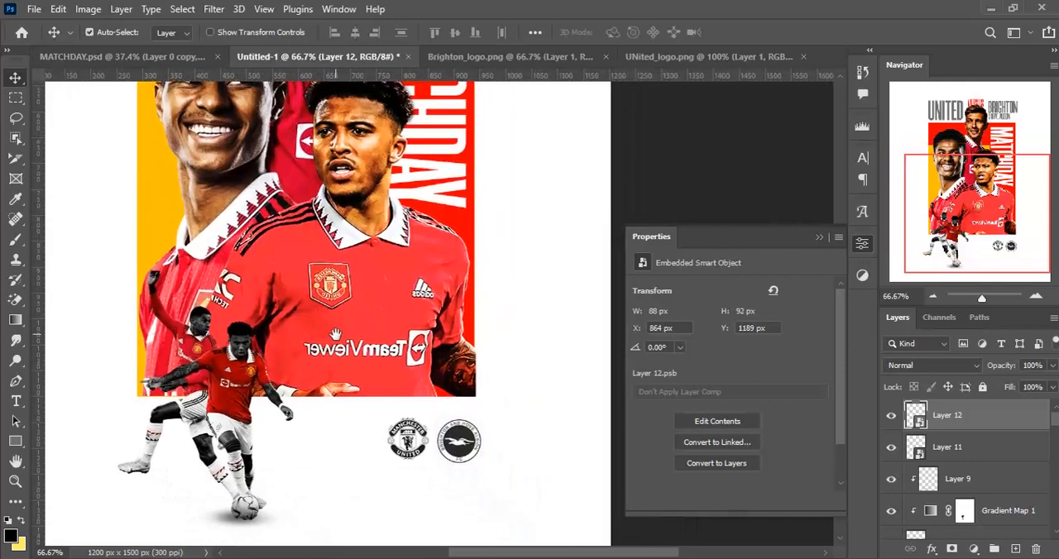
pyautogui.hotkey('ctrl', 't')
pyautogui.moveTo(435, 464); pyautogui.dragTo(440, 461)
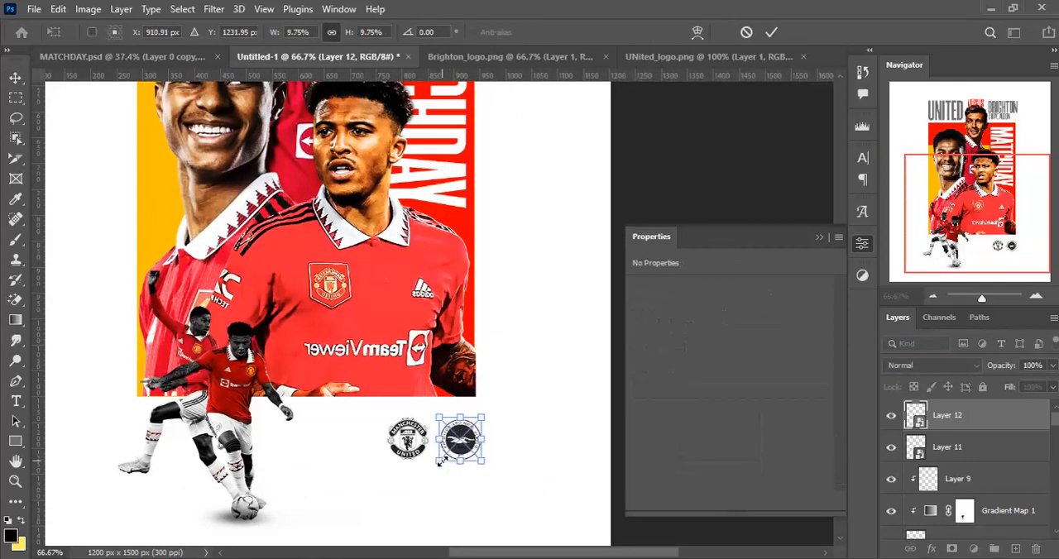
pyautogui.press('Return')
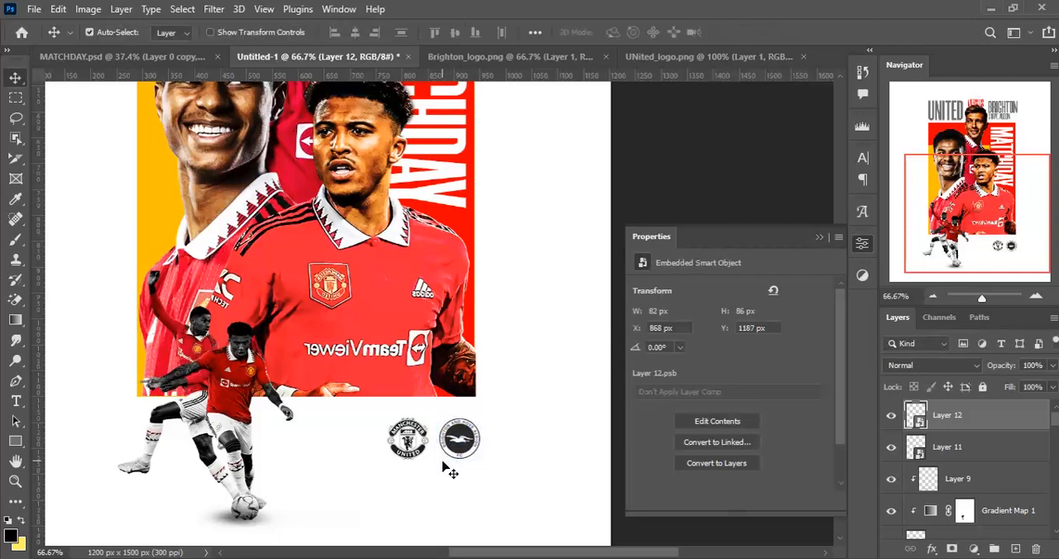
pyautogui.press('Left')
pyautogui.press('Left')
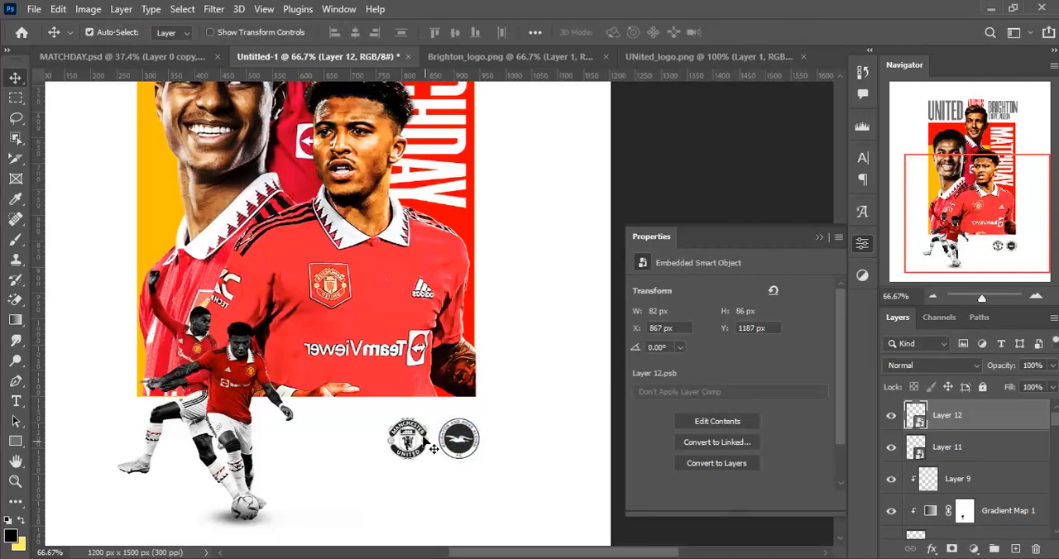
# - Nudge the Manchester United logo left to X 741 px, widening the gap to the Brighton logo
pyautogui.click(434, 447)
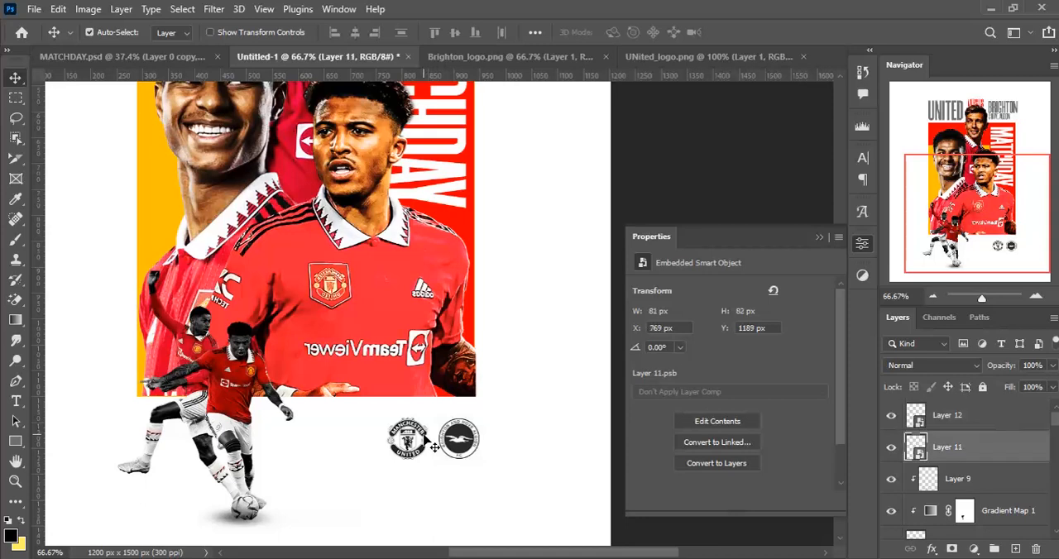
pyautogui.press('Left')
pyautogui.press('Left')
pyautogui.press('Left')
pyautogui.press('Left')
pyautogui.press('Left')
pyautogui.press('Left')
pyautogui.press('Left')
pyautogui.press('Left')
pyautogui.press('Left')
pyautogui.press('Left')
pyautogui.press('Left')
pyautogui.press('Left')
pyautogui.press('Left')
pyautogui.press('Left')
pyautogui.press('Left')
pyautogui.press('Left')
pyautogui.press('Left')
pyautogui.press('Left')
pyautogui.press('Left')
pyautogui.press('Left')
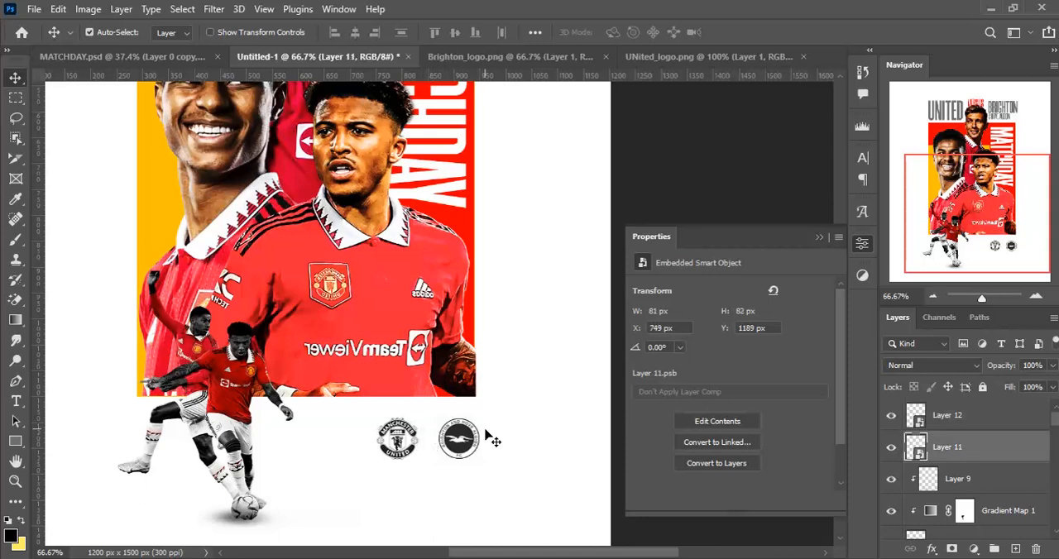
pyautogui.hotkey('ctrl', '-')
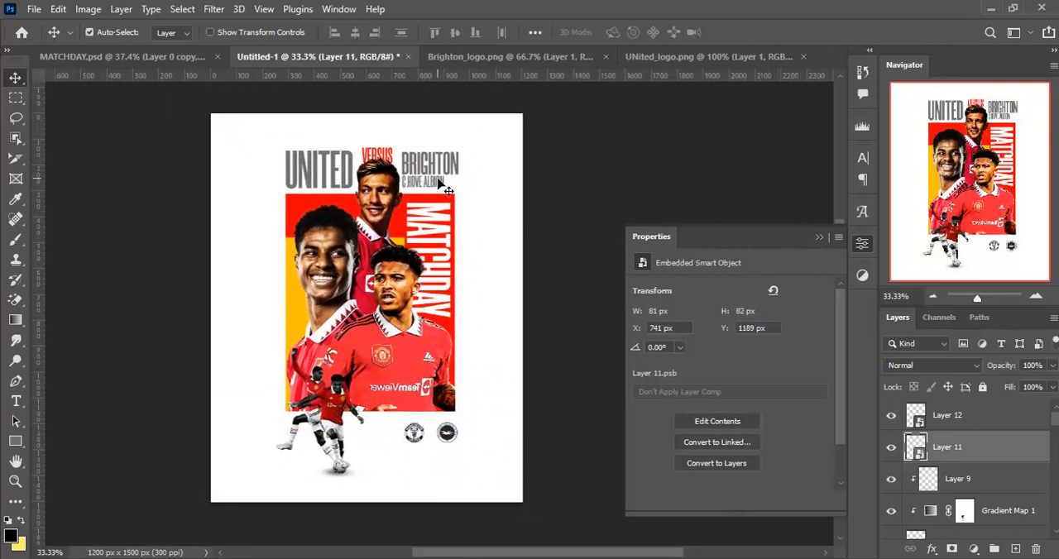
# - Duplicate the & HOVE ALBION text to just below the club logos and change the copy's wording to VS
pyautogui.click(439, 185)
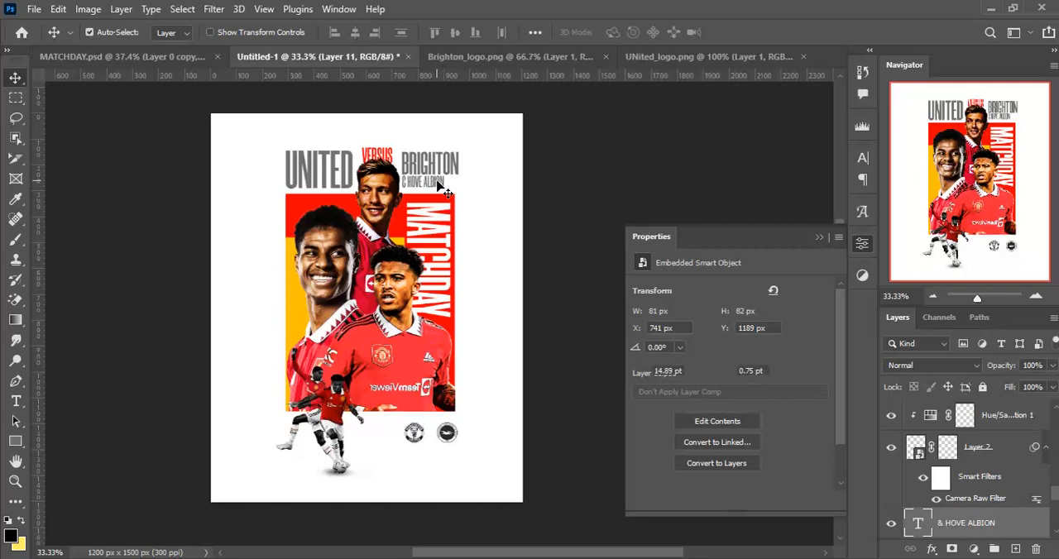
pyautogui.moveTo(441, 189); pyautogui.dragTo(446, 461)
pyautogui.doubleClick(444, 453)
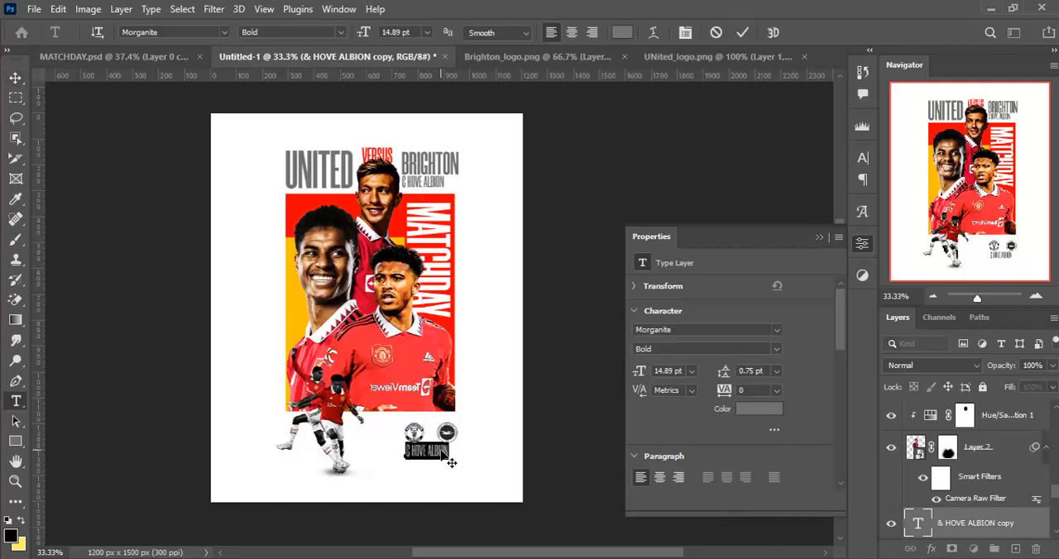
pyautogui.write('VERSUS')
pyautogui.hotkey('ctrl', 'a')
pyautogui.write('VS')
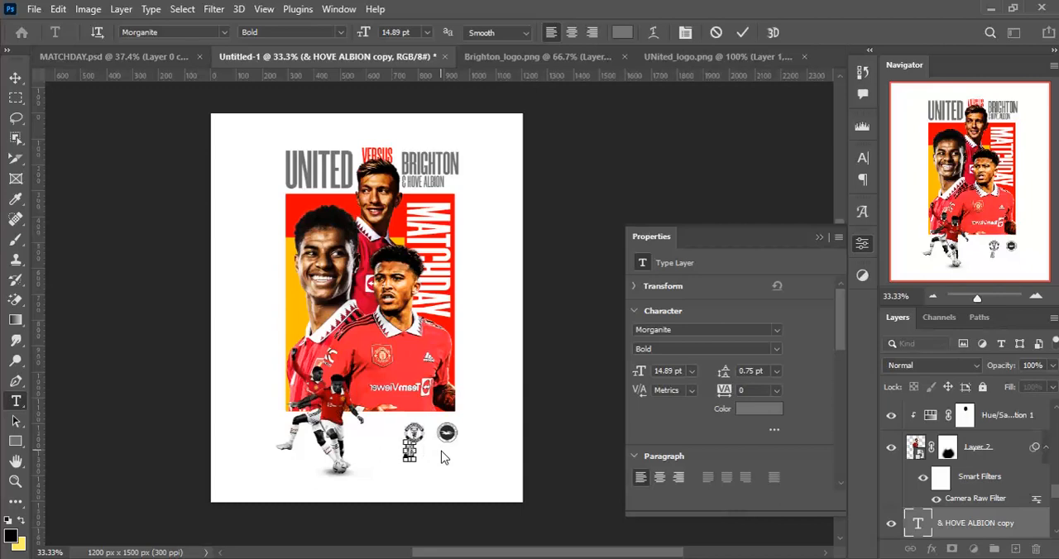
pyautogui.hotkey('ctrl', 'Return')
# - Move the VS text into the gap between the two club logos
pyautogui.press('v')
pyautogui.hotkey('shift', 'Right')
pyautogui.hotkey('shift', 'Right')
pyautogui.hotkey('shift', 'Right')
pyautogui.hotkey('shift', 'Right')
pyautogui.hotkey('shift', 'Right')
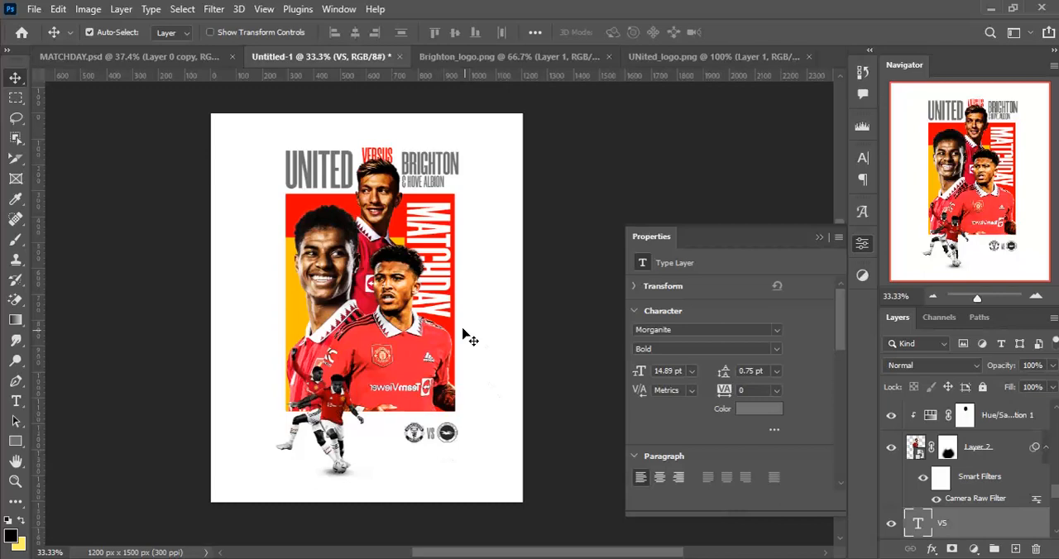
# - Duplicate the VS text to below the logos and change the copy's wording to 13:00GMT
pyautogui.press('ctrl')
pyautogui.moveTo(433, 432); pyautogui.dragTo(415, 457)
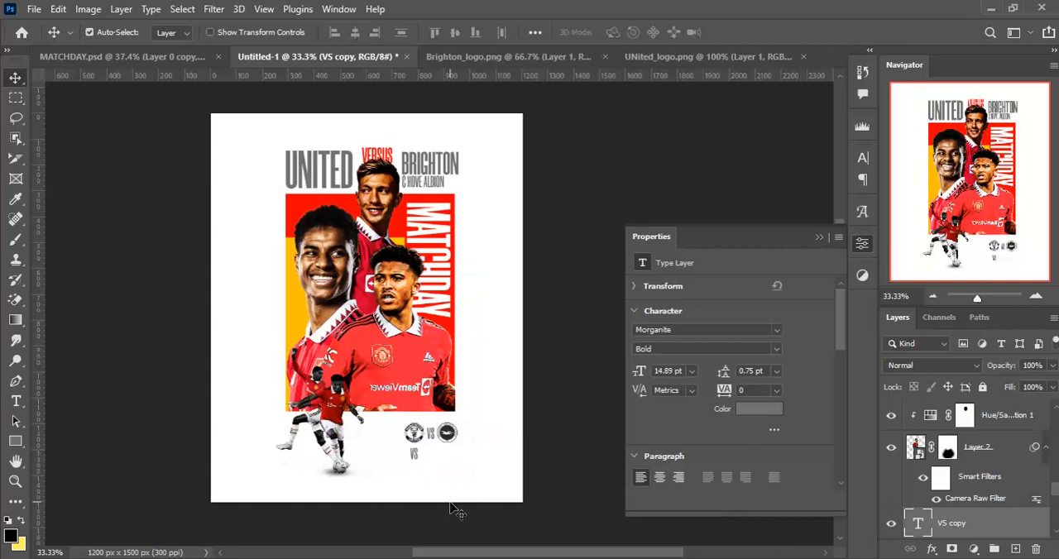
pyautogui.press('t')
pyautogui.press('Return')
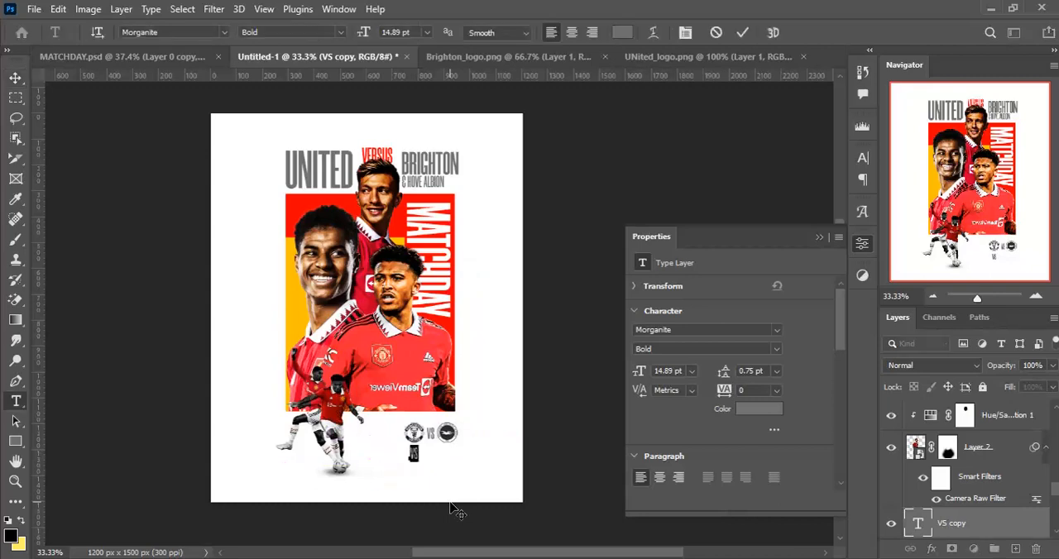
pyautogui.write('13:00GMT')
pyautogui.hotkey('ctrl', 'Return')
pyautogui.press('v')
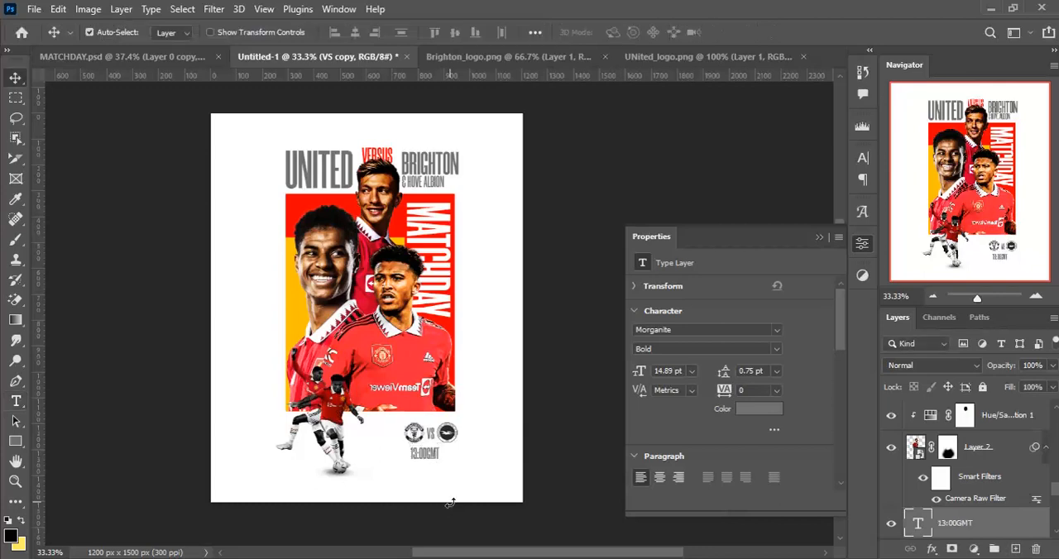
# - Shift the 13:00GMT text right until it ends in line with the Brighton logo's right edge
pyautogui.hotkey('shift', 'Right')
pyautogui.hotkey('shift', 'Right')
pyautogui.hotkey('shift', 'Right')
pyautogui.hotkey('shift', 'Right')
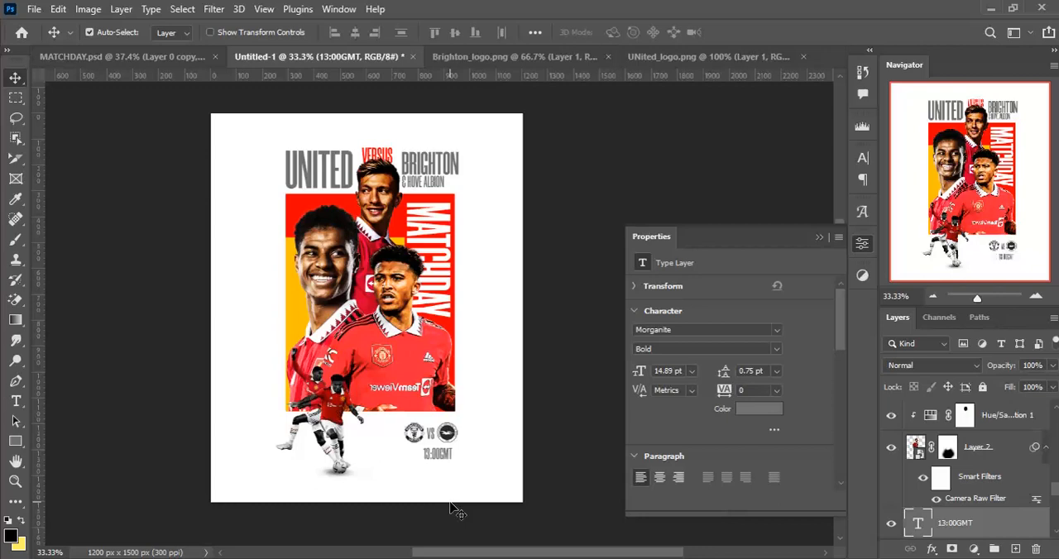
pyautogui.hotkey('shift', 'Right')
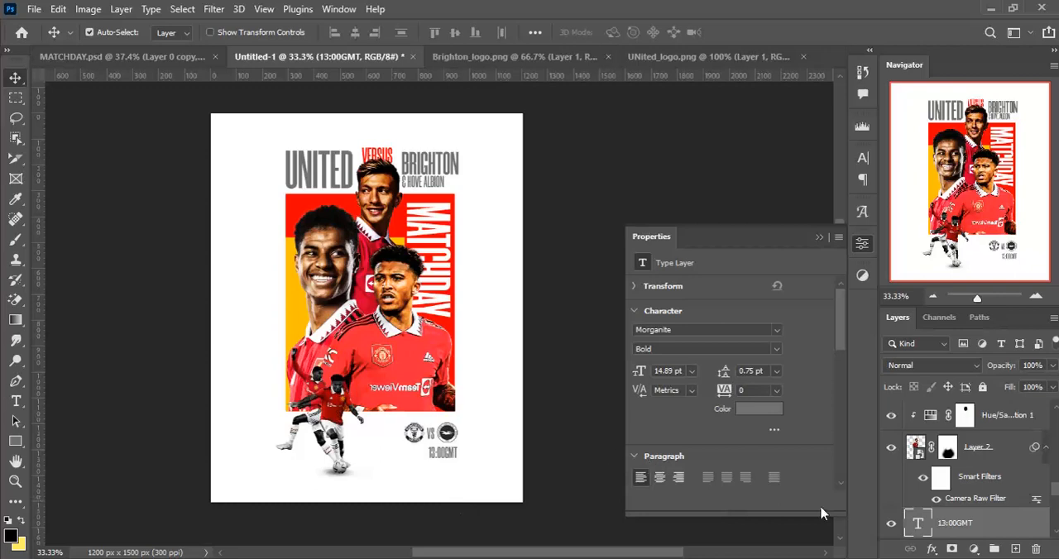
# - Create a new empty layer at the top of the layer stack, above the Brighton logo
pyautogui.moveTo(1056, 494); pyautogui.dragTo(1055, 411)
pyautogui.click(1018, 414)
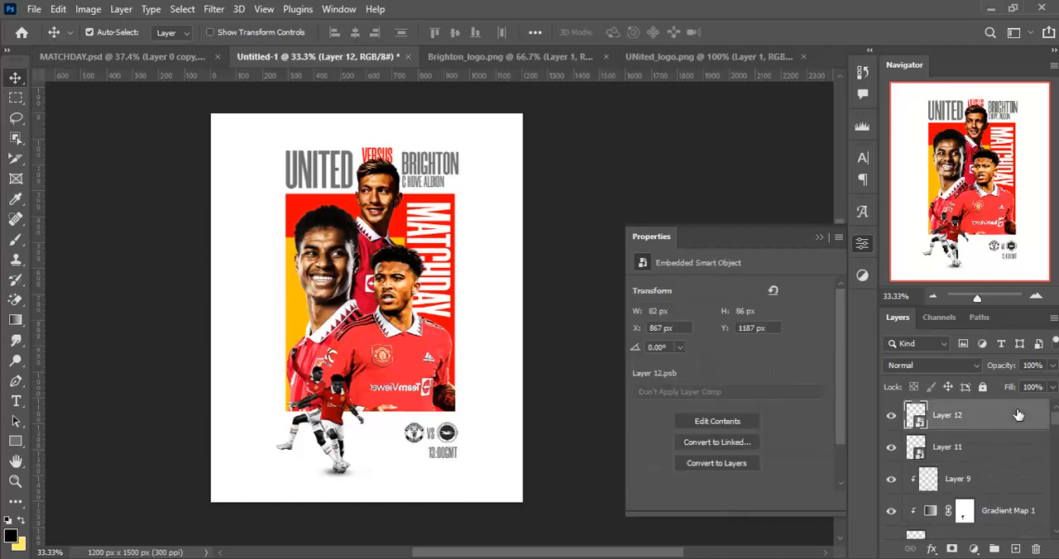
pyautogui.hotkey('ctrl', 'shift', 'n')
pyautogui.press('Return')
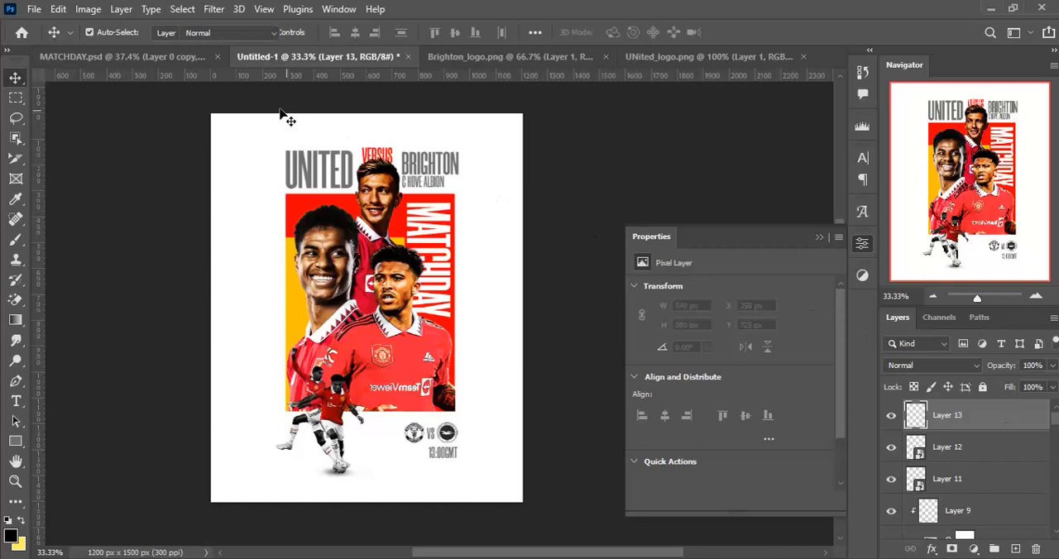
# - Stamp a black chevron left of the 13:00GMT text using brush 1 of memphis element vol 2 by freeject, size 58 px, opacity 100%
pyautogui.press('b')
pyautogui.click(110, 35)
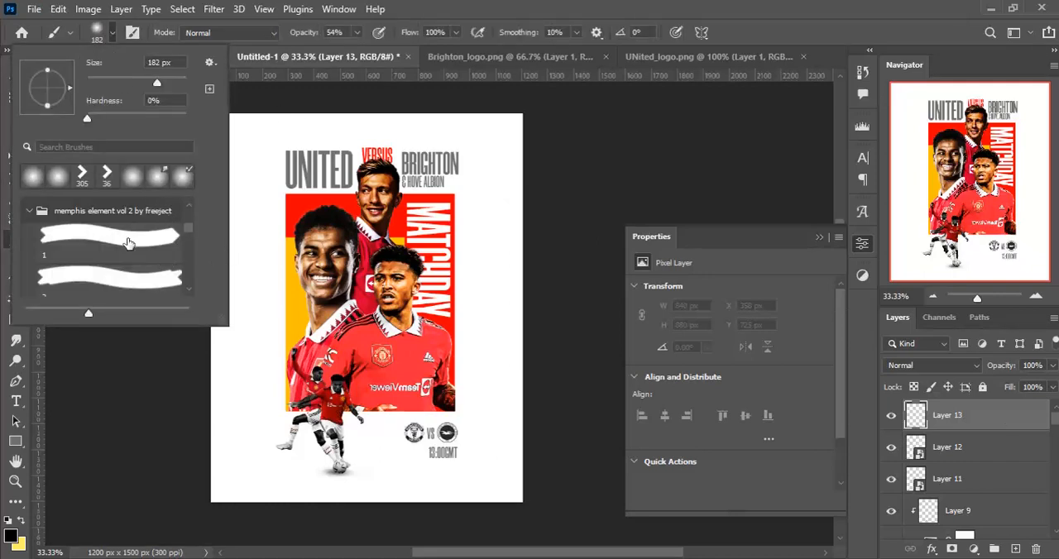
pyautogui.click(127, 240)
pyautogui.click(112, 33)
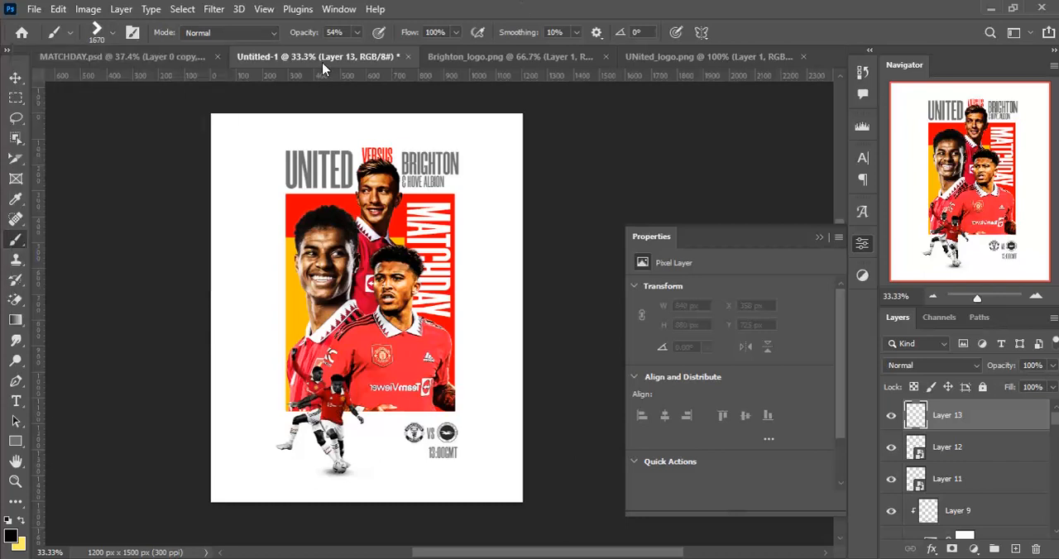
pyautogui.moveTo(359, 55); pyautogui.dragTo(418, 51)
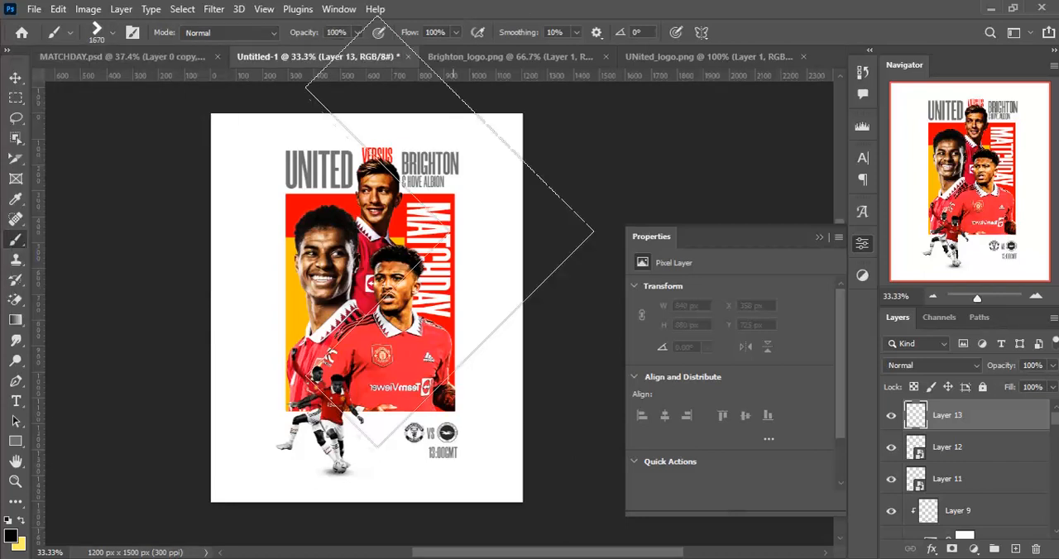
pyautogui.hotkey('ctrl', '+')
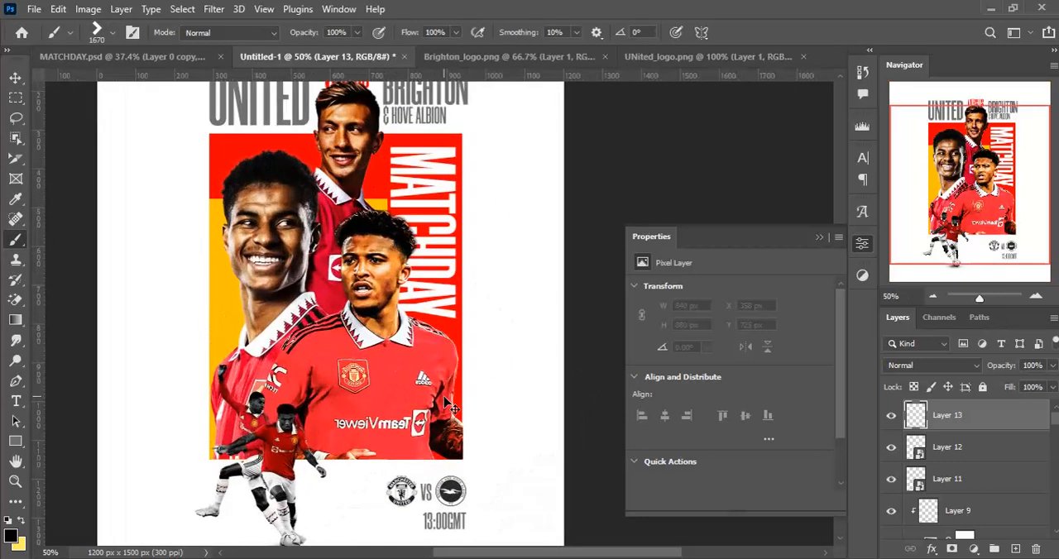
pyautogui.moveTo(380, 398); pyautogui.dragTo(418, 306)
pyautogui.moveTo(448, 436); pyautogui.dragTo(429, 434)
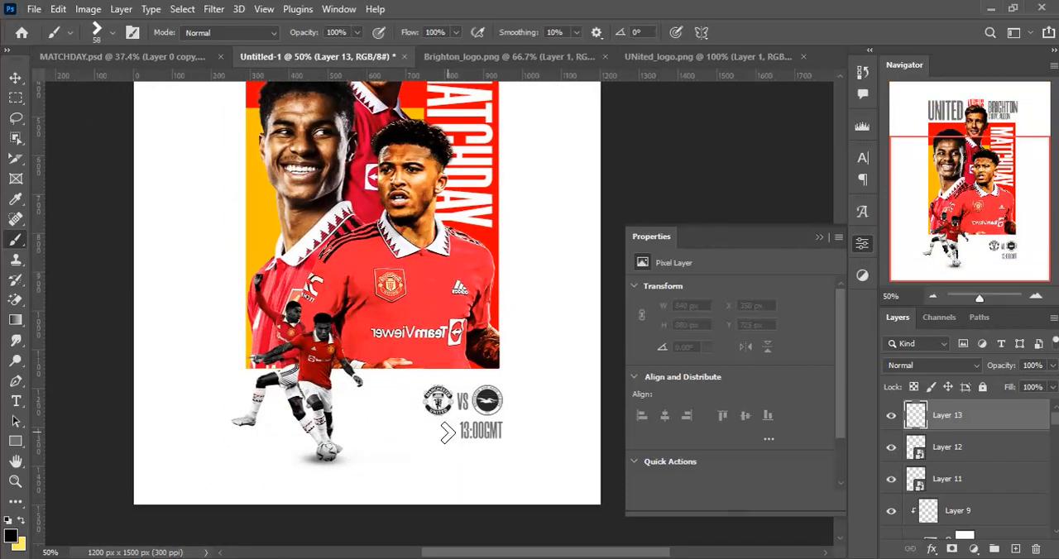
pyautogui.click(448, 432)
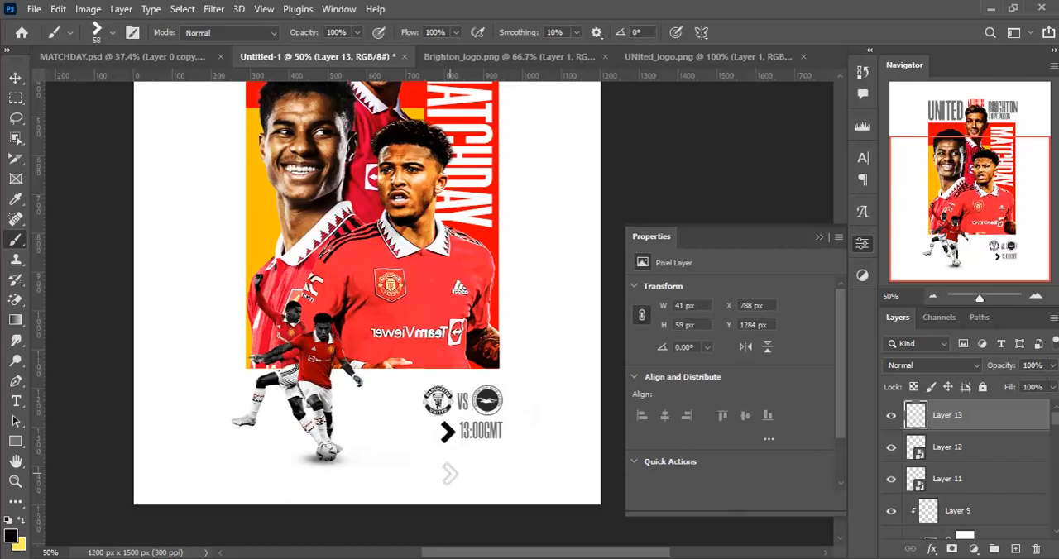
# - Convert the stamped chevron's layer to a smart object
pyautogui.press('v')
pyautogui.hotkey('ctrl', '+')
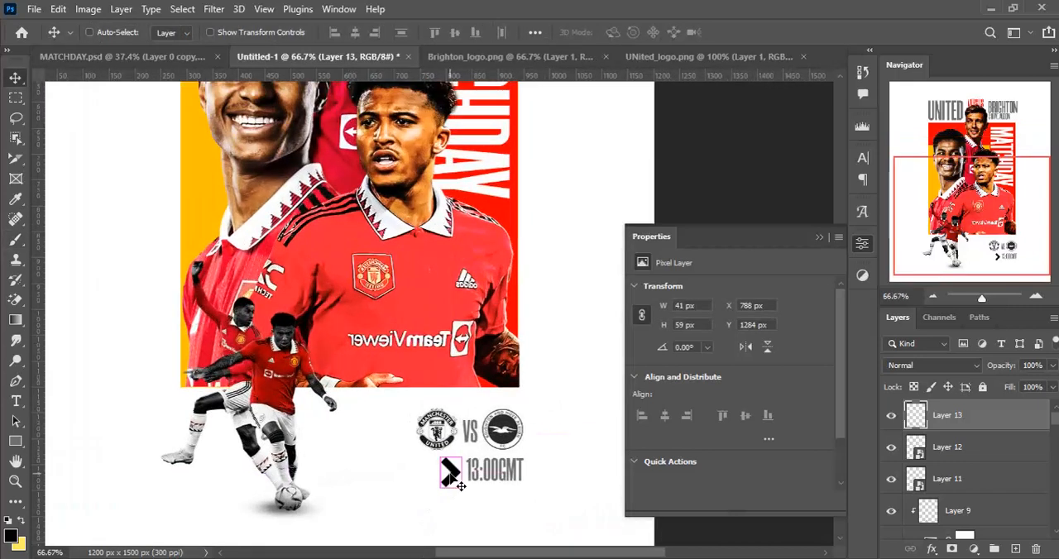
pyautogui.moveTo(448, 464); pyautogui.dragTo(416, 404)
pyautogui.hotkey('ctrl', '+')
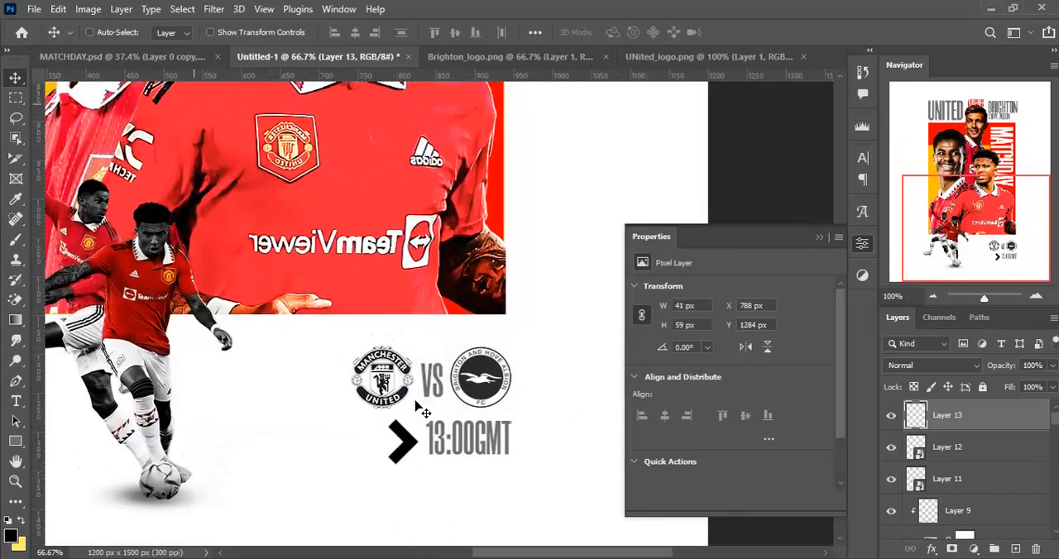
pyautogui.rightClick(997, 414)
pyautogui.click(879, 239)
# - Scale the chevron to about 29 × 43 px and nudge it vertically to Y 1289 px, level with the 13:00GMT text
pyautogui.hotkey('ctrl', 't')
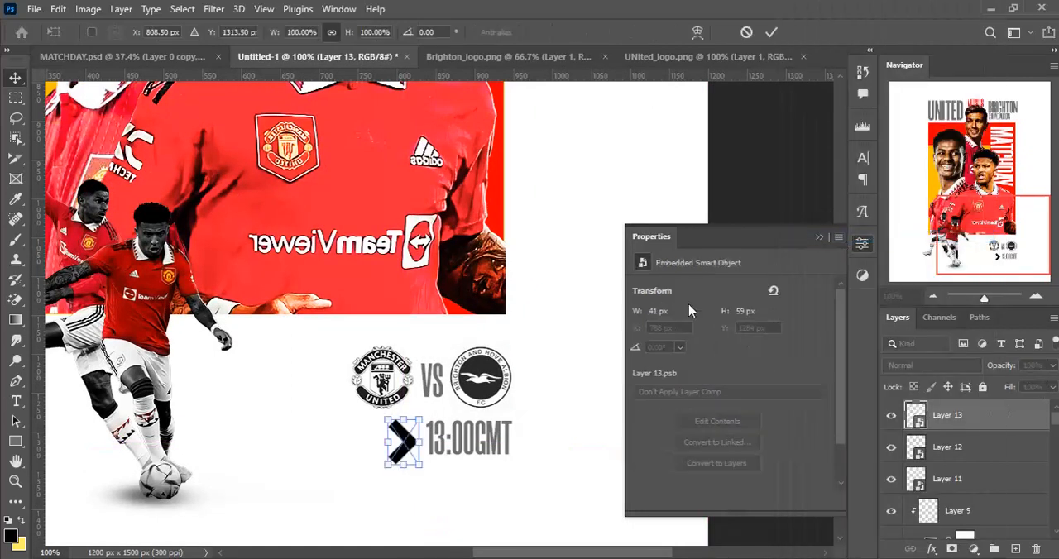
pyautogui.moveTo(422, 466); pyautogui.dragTo(415, 465)
pyautogui.press('Return')
pyautogui.press('Up')
pyautogui.press('Up')
pyautogui.press('Up')
pyautogui.press('Up')
pyautogui.press('Down')
# - Duplicate the chevron and shift the copy left to X 774 px
pyautogui.hotkey('ctrl', 'j')
pyautogui.hotkey('shift', 'Left')
pyautogui.hotkey('shift', 'Left')
pyautogui.hotkey('shift', 'Left')
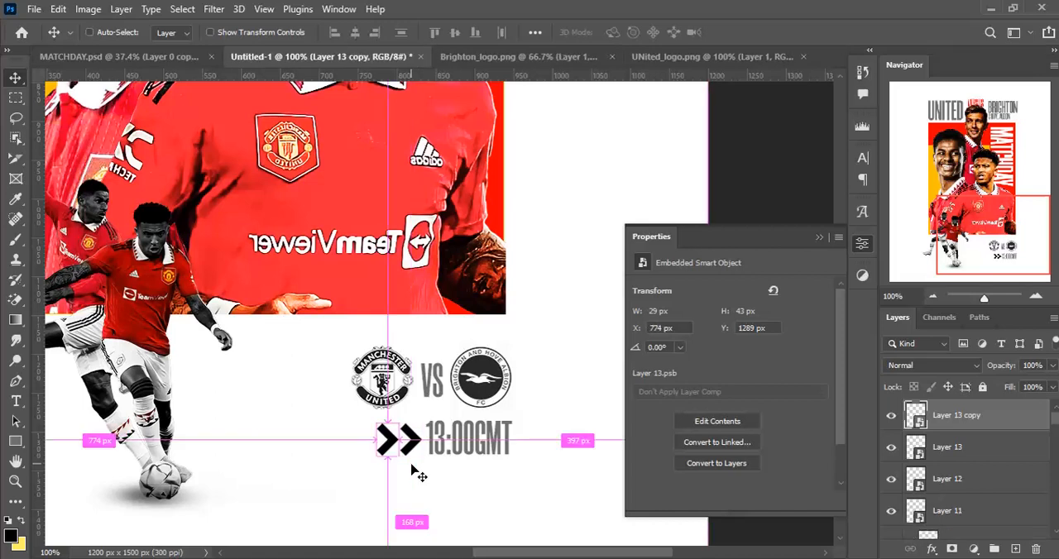
# - Add a third chevron by duplicating again and moving the copy left to X 740 px, keeping the spacing even
pyautogui.hotkey('ctrl', 'j')
pyautogui.hotkey('shift', 'Left')
pyautogui.hotkey('shift', 'Left')
pyautogui.hotkey('shift', 'Left')
pyautogui.press('Left')
pyautogui.press('Left')
pyautogui.press('Left')
pyautogui.press('Left')
pyautogui.press('Left')
pyautogui.press('Right')
pyautogui.press('Right')
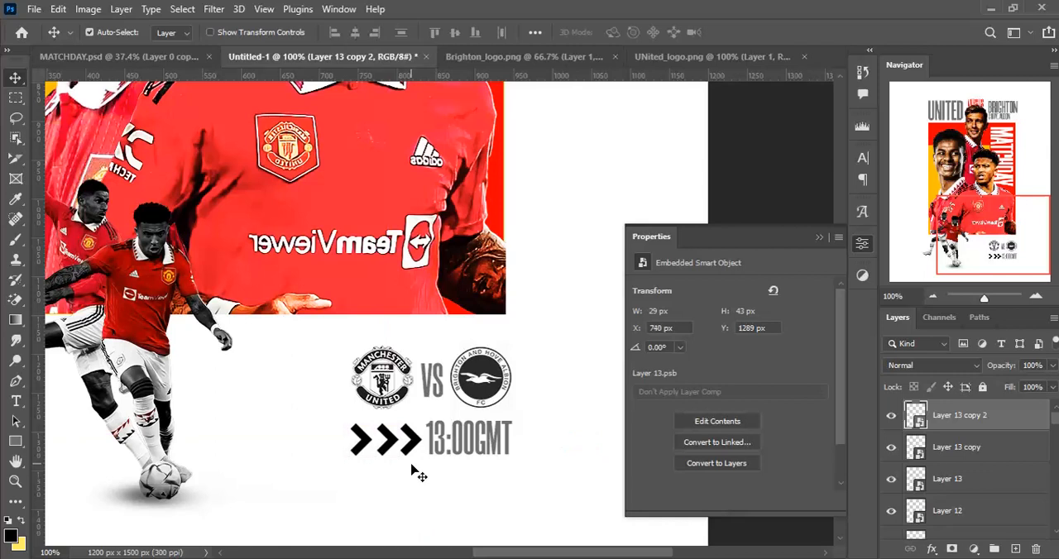
# - Lower the fill of all three chevron layers to 42% so they match the grey text
pyautogui.keyDown('shift'); pyautogui.click(990, 473); pyautogui.keyUp('shift')
pyautogui.click(1052, 387)
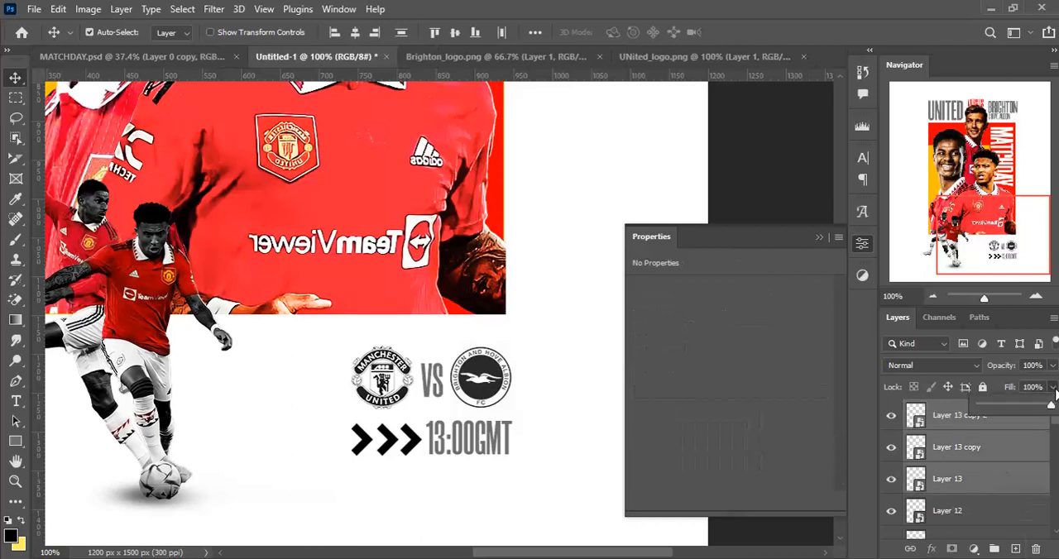
pyautogui.click(1009, 444)
pyautogui.hotkey('ctrl', '-')
pyautogui.hotkey('ctrl', '-')
pyautogui.hotkey('ctrl', '-')
pyautogui.hotkey('ctrl', '-')
pyautogui.hotkey('ctrl', '-')
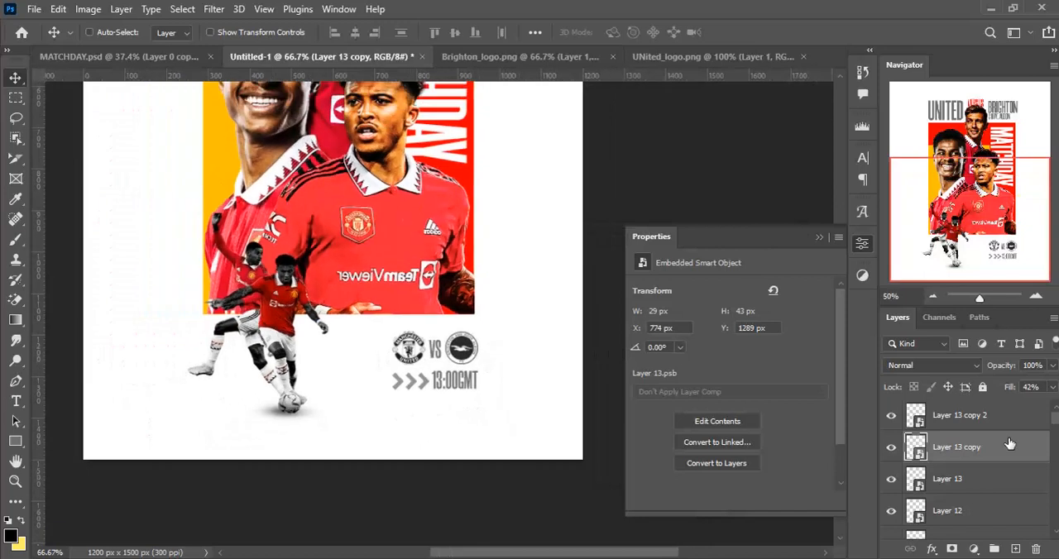
pyautogui.hotkey('ctrl', '+')
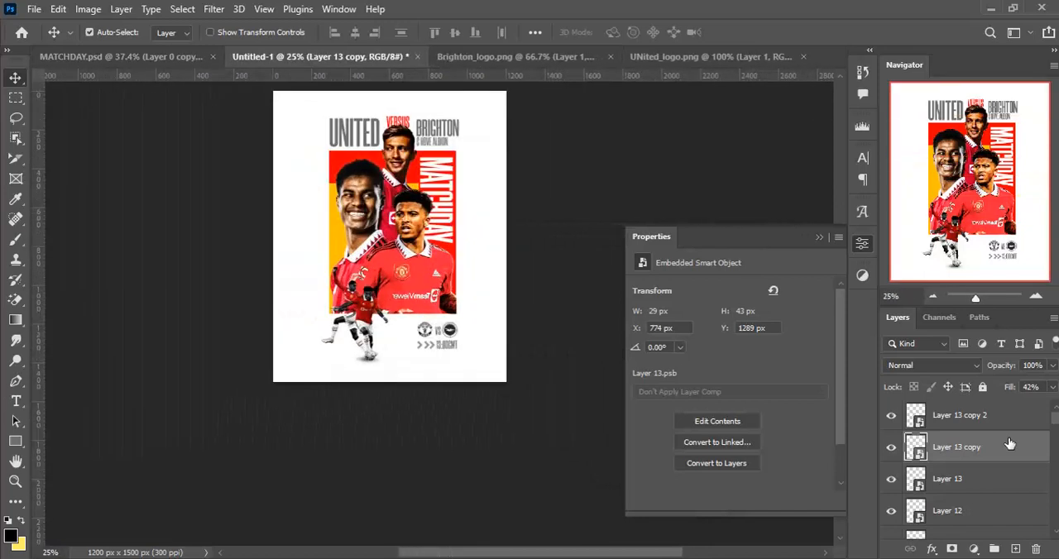
pyautogui.scroll(3, 414, 278)
pyautogui.scroll(3, 414, 277)
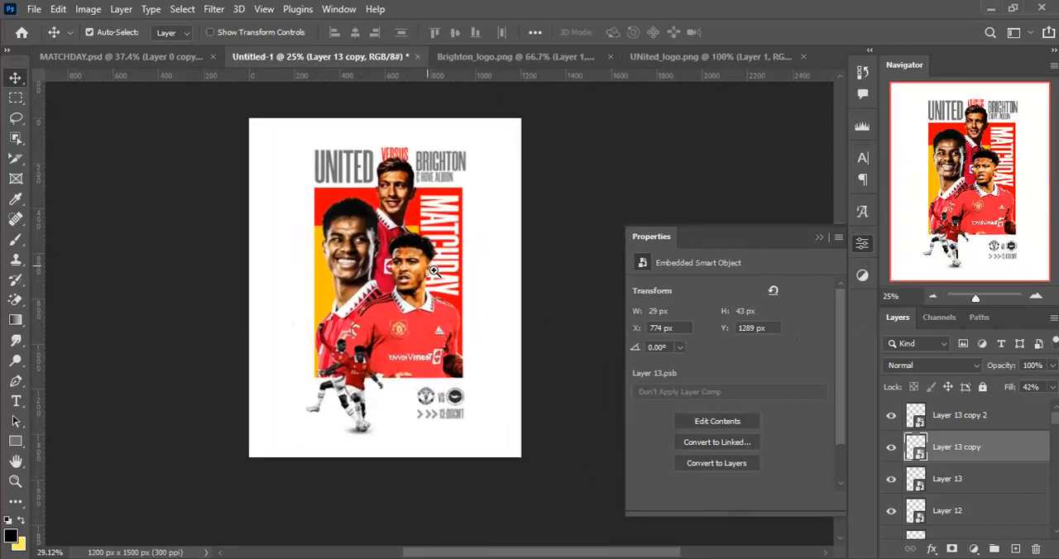
pyautogui.scroll(1, 453, 270)
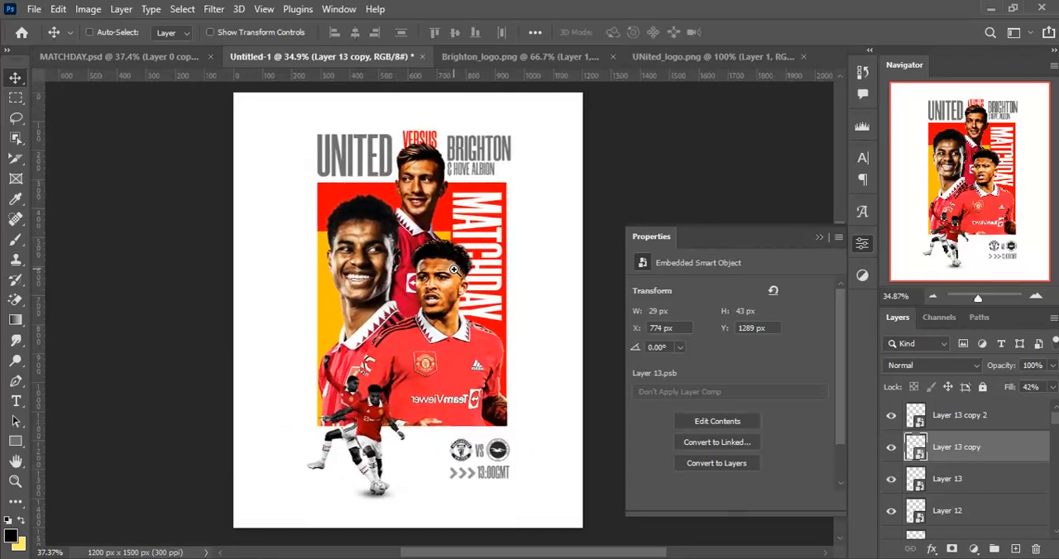
# - Open the stadium photo from the MATCHDAY FILES folder and bring it onto the poster directly above the yellow background rectangle
pyautogui.keyDown('ctrl'); pyautogui.click(325, 331); pyautogui.keyUp('ctrl')
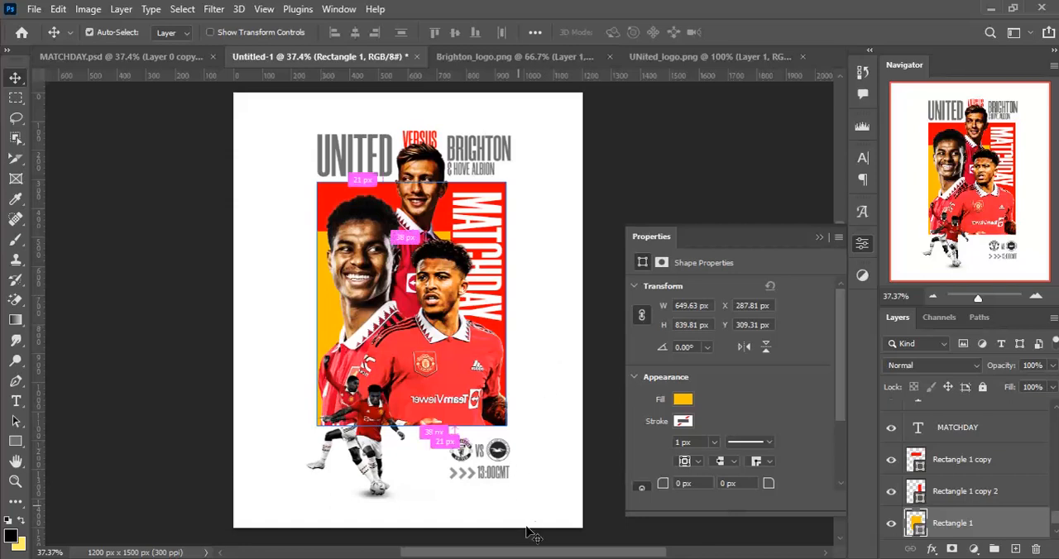
pyautogui.moveTo(530, 558)
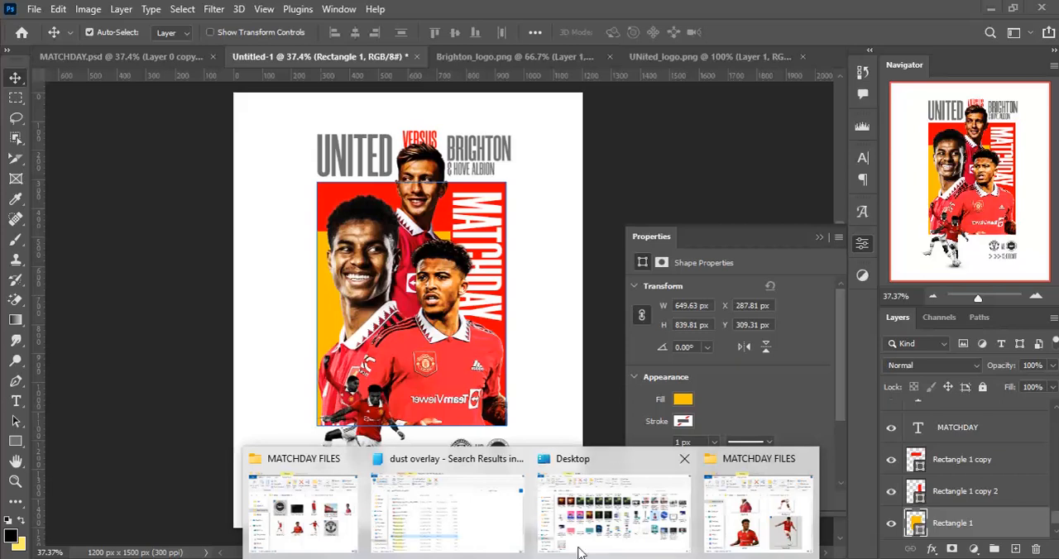
pyautogui.click(331, 509)
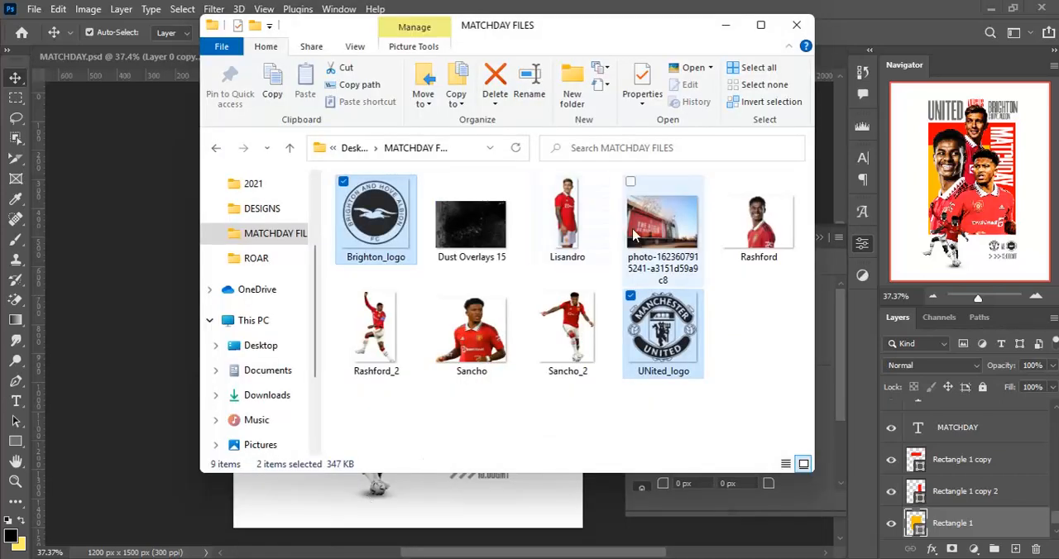
pyautogui.click(659, 253)
pyautogui.press('Return')
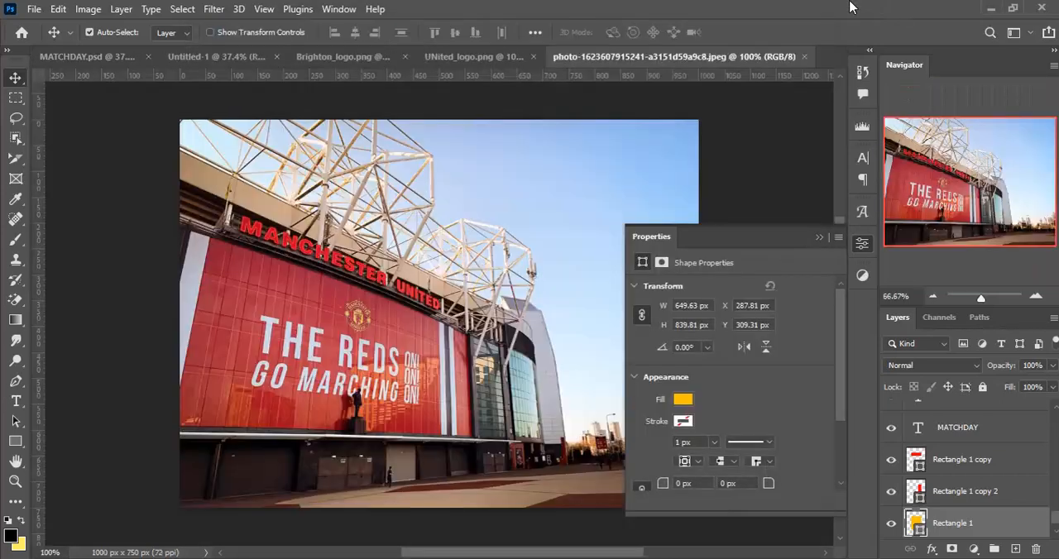
pyautogui.click(531, 57)
pyautogui.moveTo(322, 316); pyautogui.dragTo(369, 324)
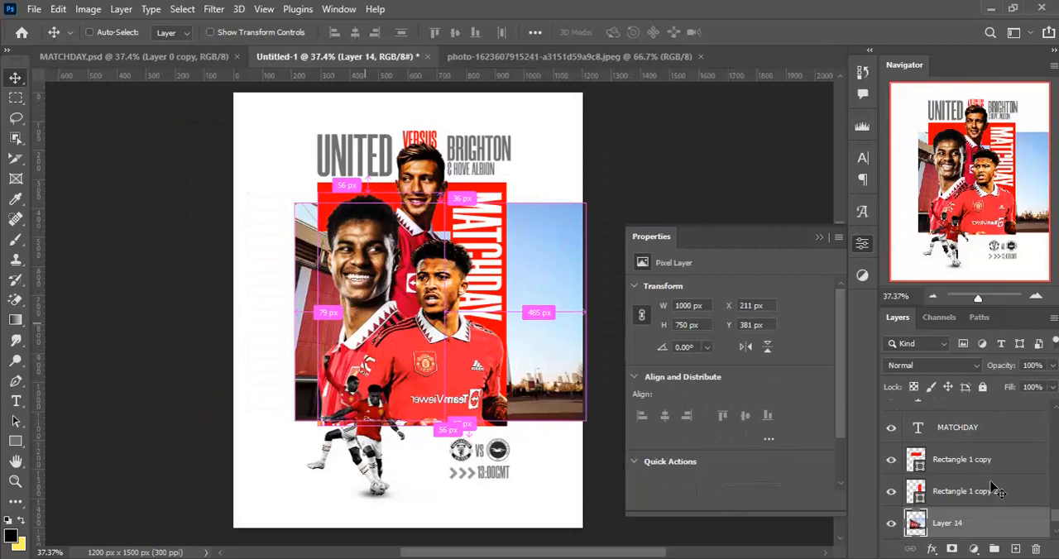
# - Clip the stadium photo to the yellow rectangle beneath it and reposition it to X 61 px, Y 425 px
pyautogui.scroll(-2, 996, 491)
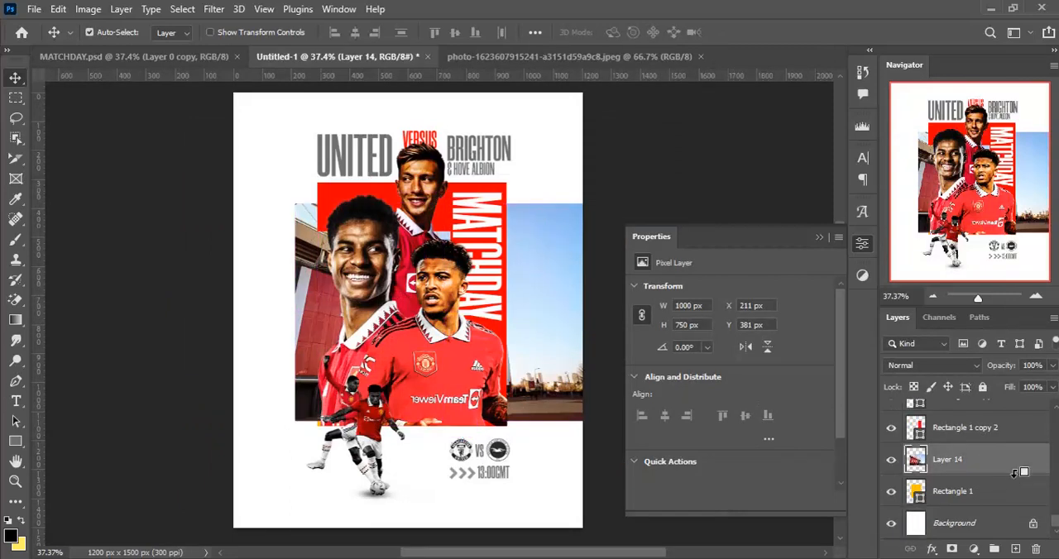
pyautogui.keyDown('alt'); pyautogui.click(1015, 473); pyautogui.keyUp('alt')
pyautogui.moveTo(291, 309); pyautogui.dragTo(288, 330)
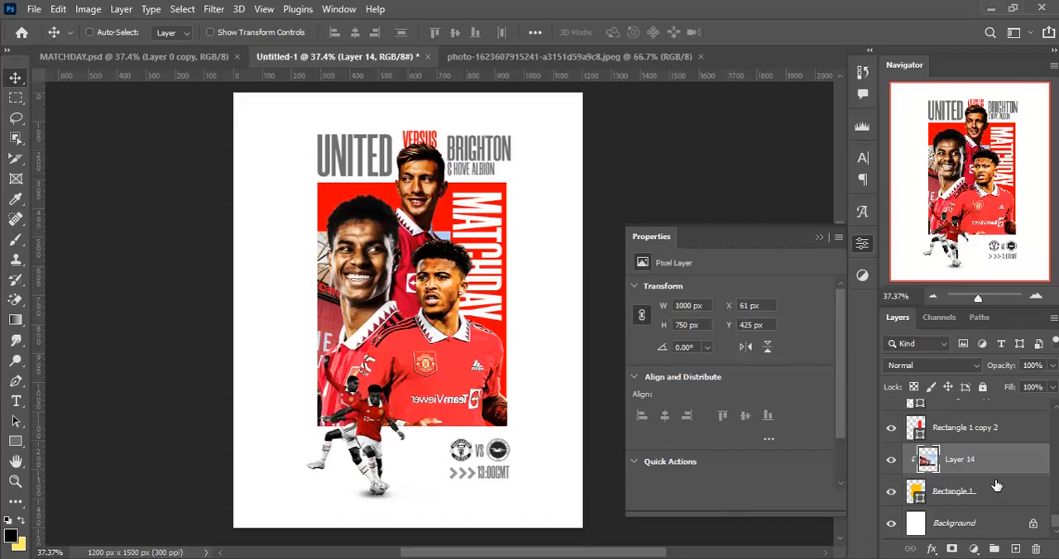
# - Convert the stadium photo layer to black and white using the Default preset
pyautogui.hotkey('ctrl', 'alt', 'shift', 'b')
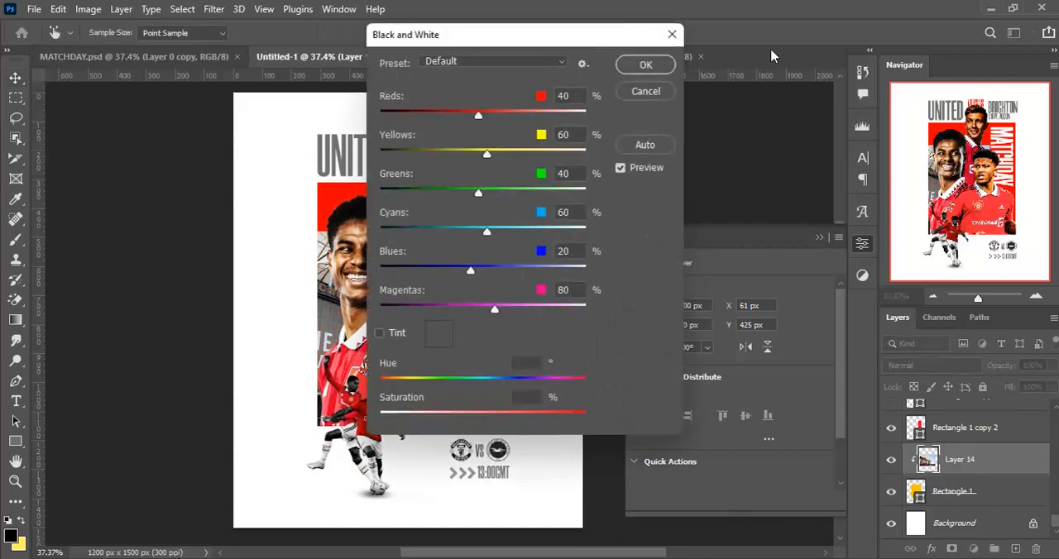
pyautogui.moveTo(599, 45); pyautogui.dragTo(748, 64)
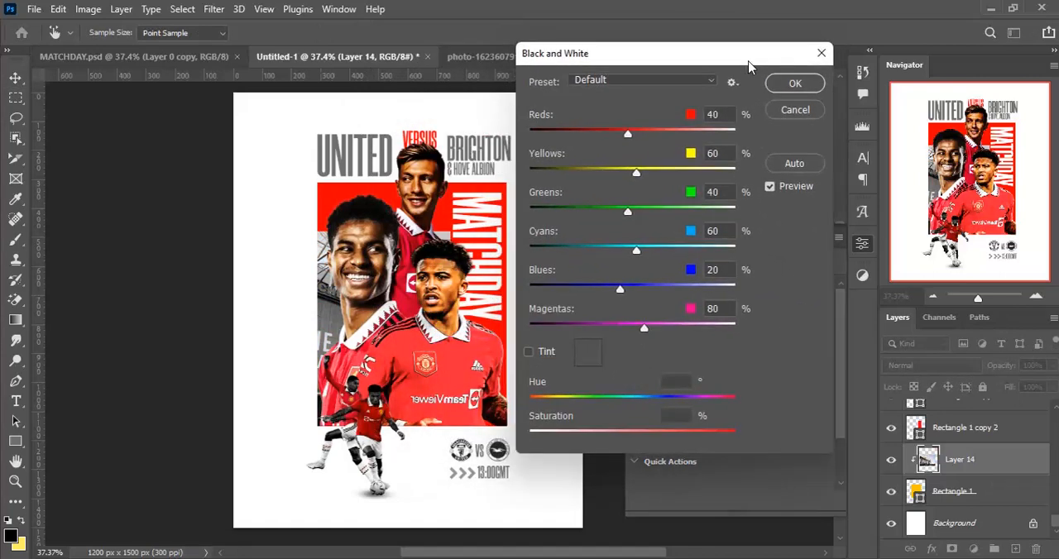
pyautogui.click(795, 85)
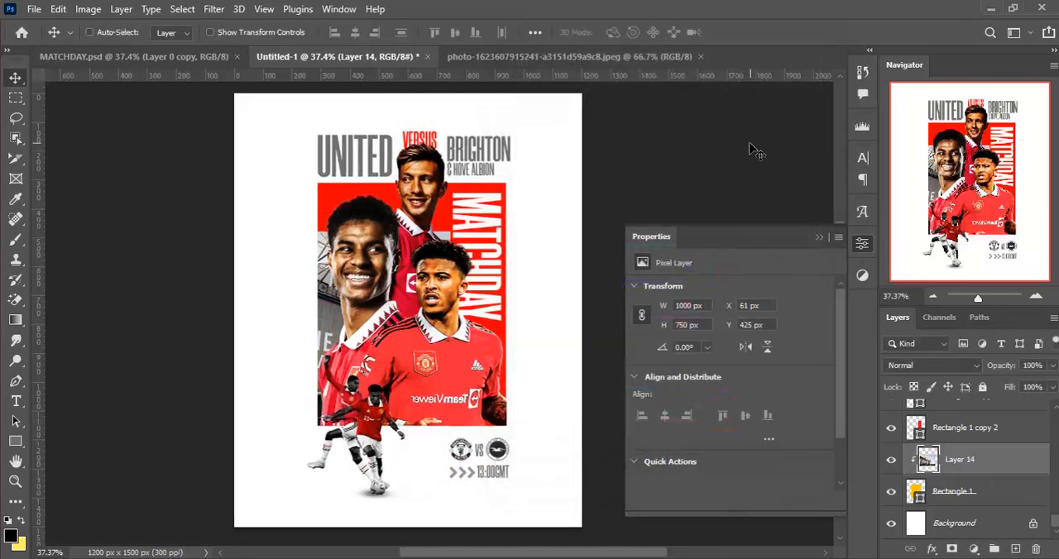
pyautogui.hotkey('ctrl', '-')
pyautogui.hotkey('ctrl', '-')
pyautogui.hotkey('ctrl', '+')
pyautogui.hotkey('ctrl', '+')
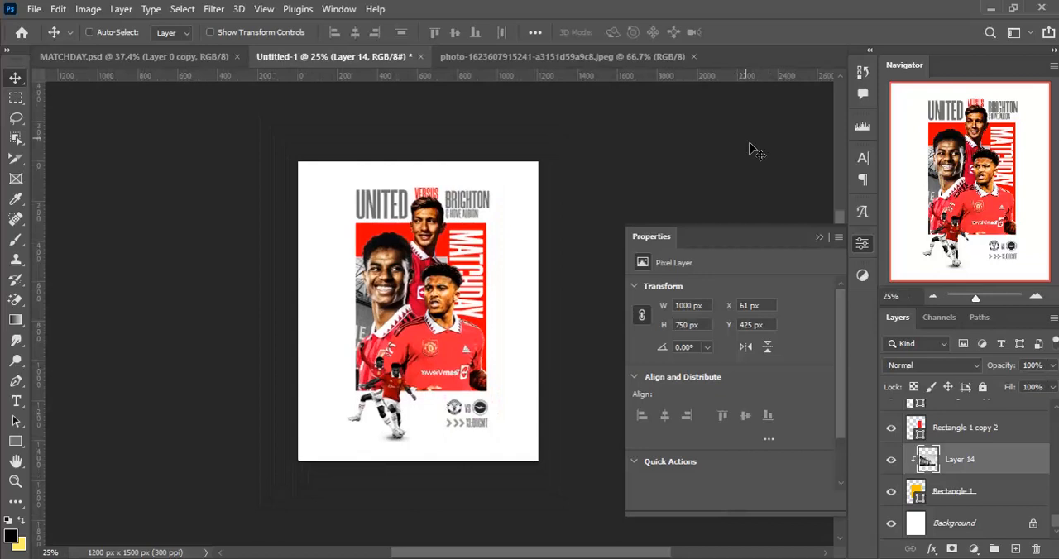
pyautogui.hotkey('ctrl', '-')
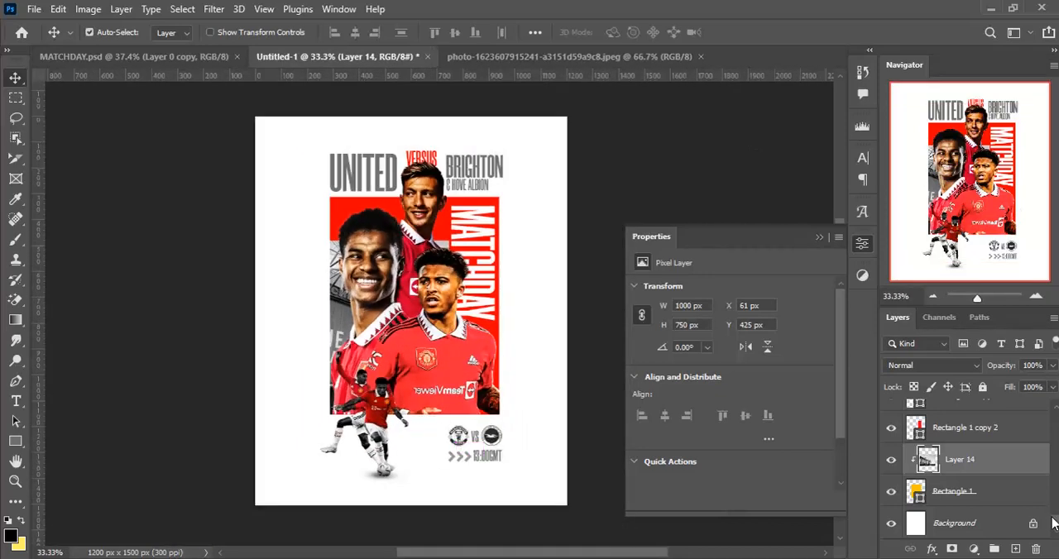
# - Create a topmost layer named GRAY with gray color label, Overlay mode and a 50% gray neutral fill
pyautogui.scroll(5, 1053, 523)
pyautogui.click(1002, 416)
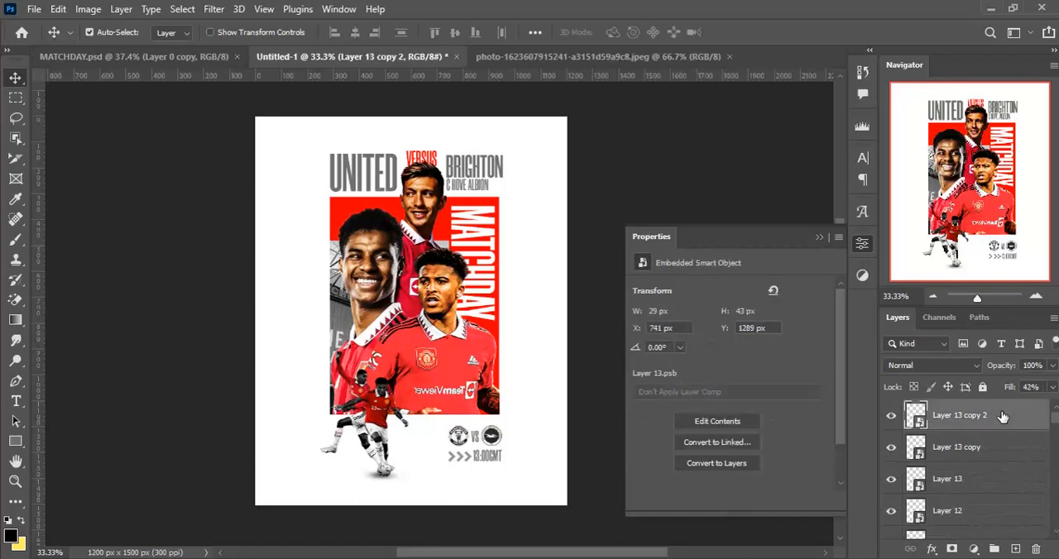
pyautogui.hotkey('ctrl', 'shift', 'n')
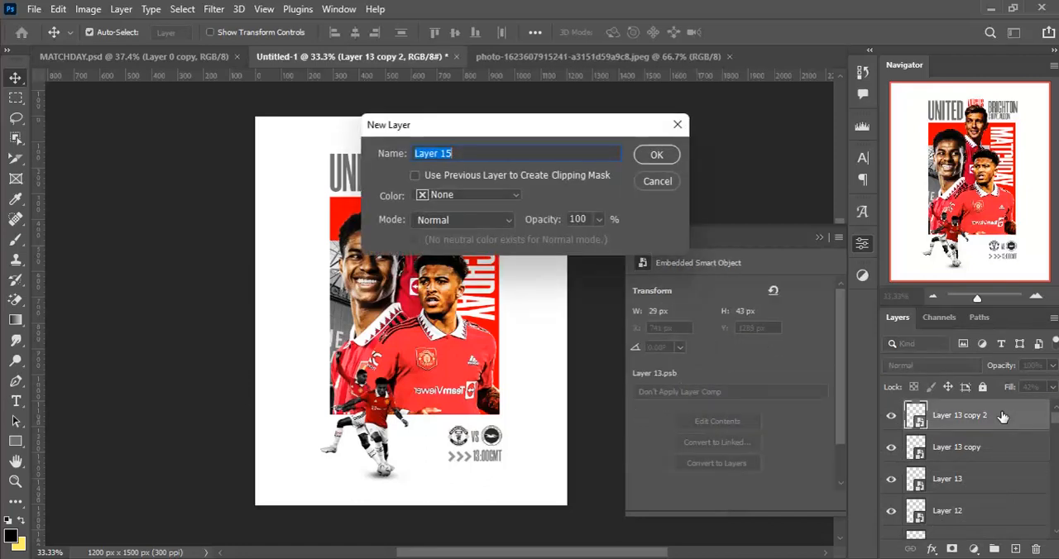
pyautogui.write('GRAY')
pyautogui.click(517, 195)
pyautogui.click(443, 329)
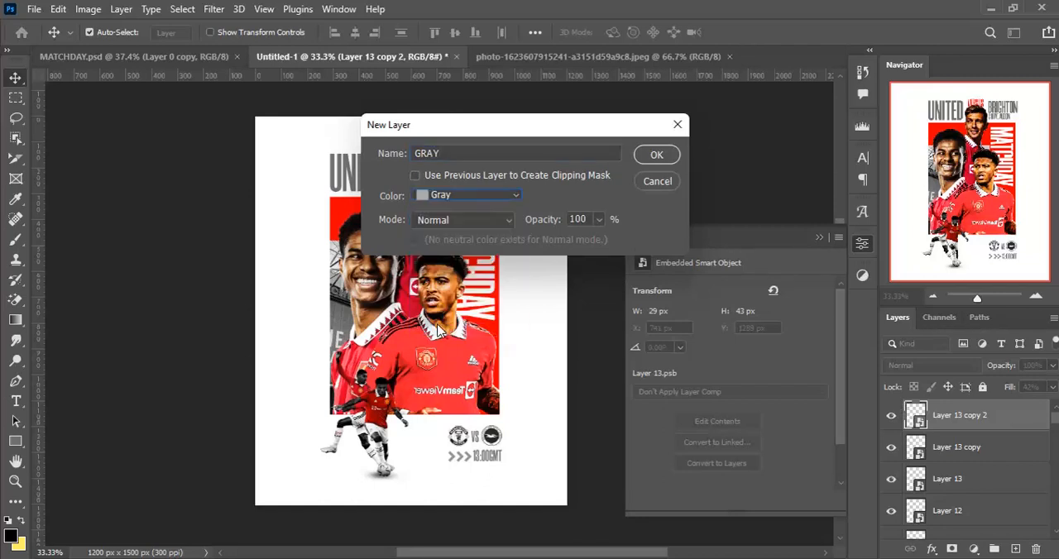
pyautogui.click(486, 220)
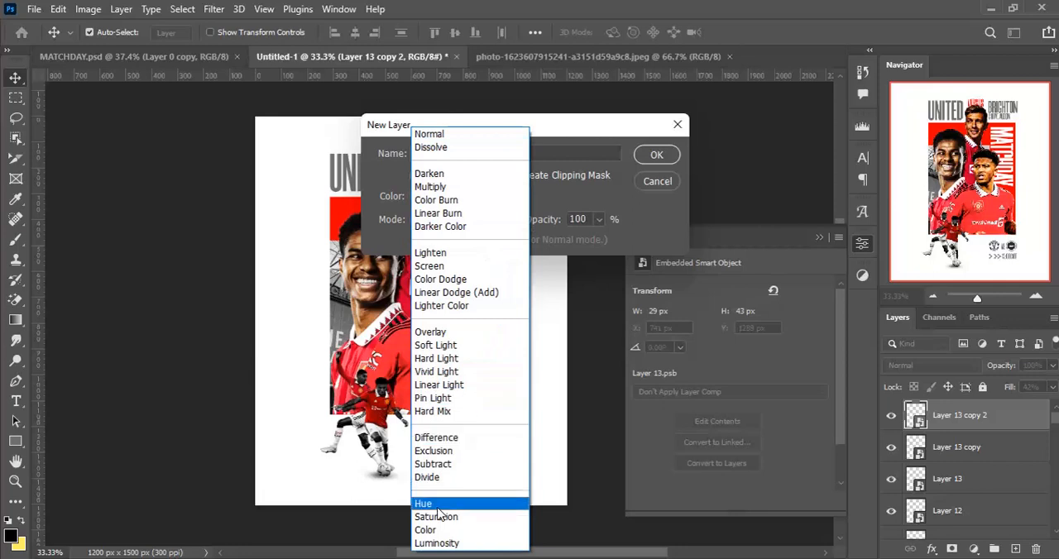
pyautogui.click(438, 333)
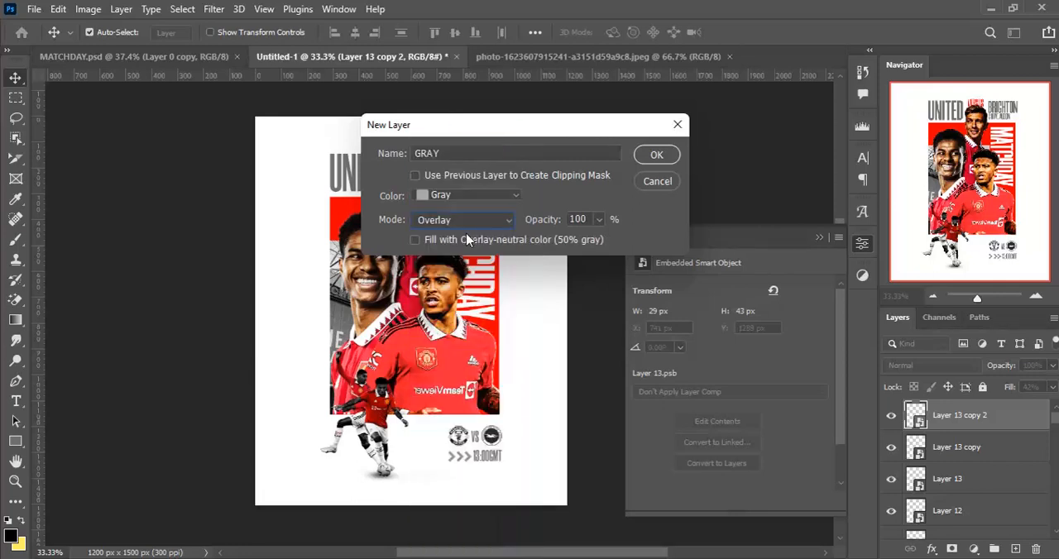
pyautogui.click(656, 155)
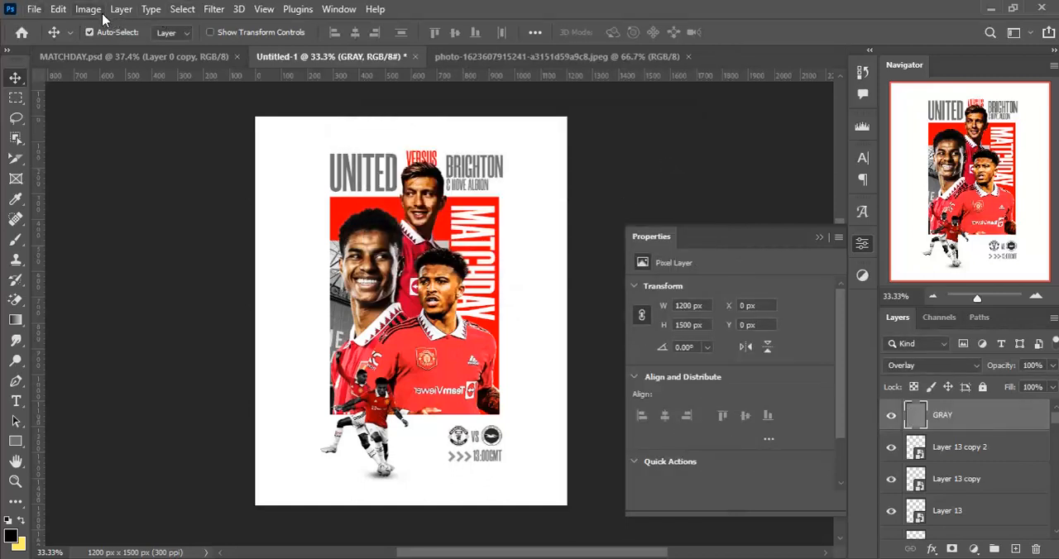
# - Add 23% uniform monochromatic noise to the GRAY layer
pyautogui.click(214, 8)
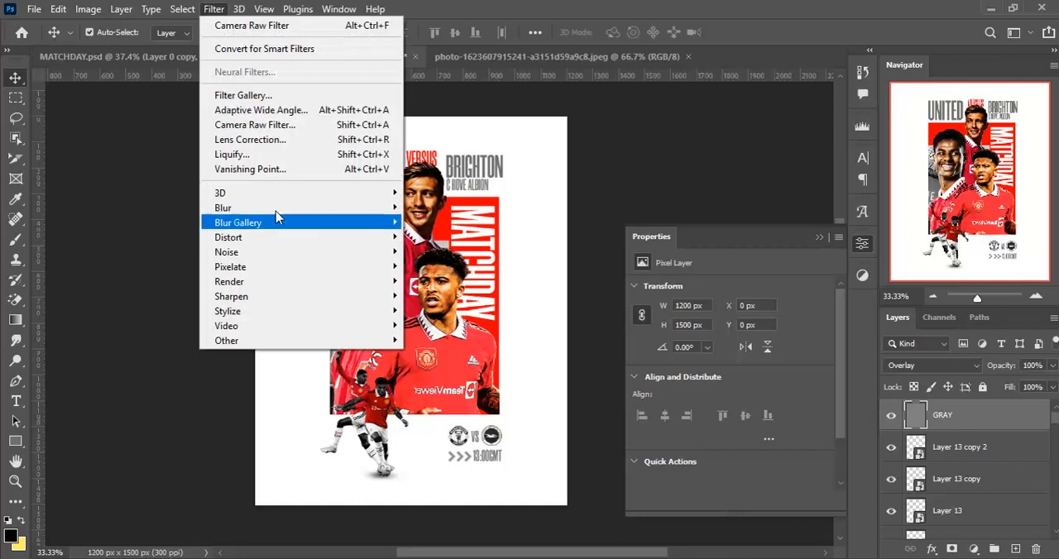
pyautogui.moveTo(308, 253)
pyautogui.click(454, 252)
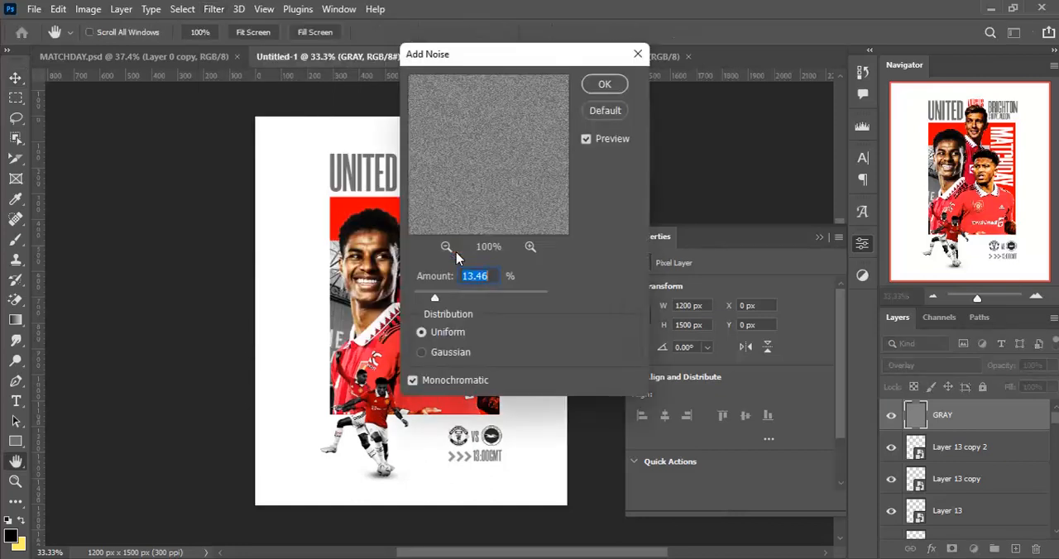
pyautogui.hotkey('ctrl', '+')
pyautogui.hotkey('ctrl', '+')
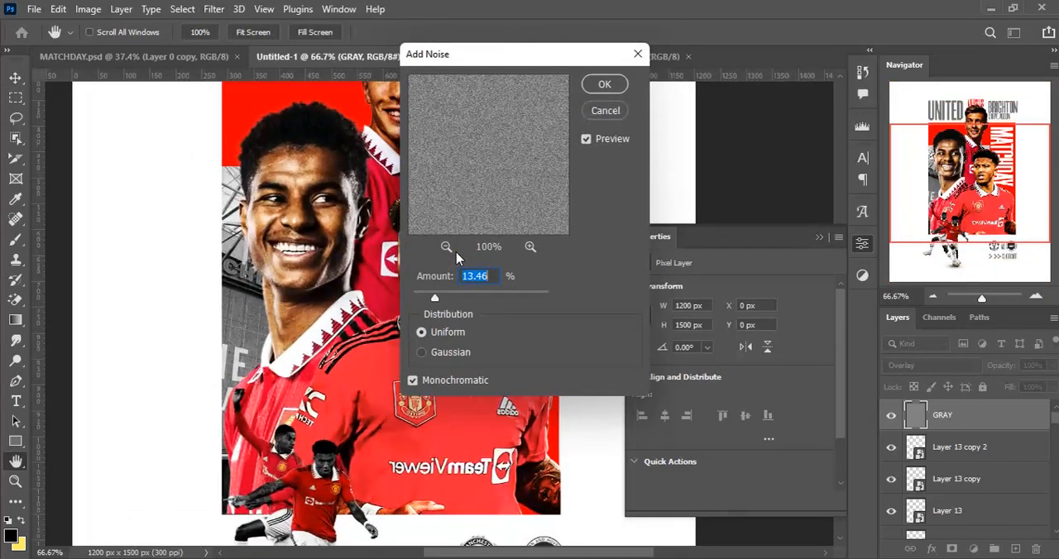
pyautogui.click(413, 382)
pyautogui.click(412, 382)
pyautogui.moveTo(445, 296); pyautogui.dragTo(449, 298)
pyautogui.keyDown('alt'); pyautogui.click(296, 281); pyautogui.keyUp('alt')
pyautogui.keyDown('alt'); pyautogui.click(298, 281); pyautogui.keyUp('alt')
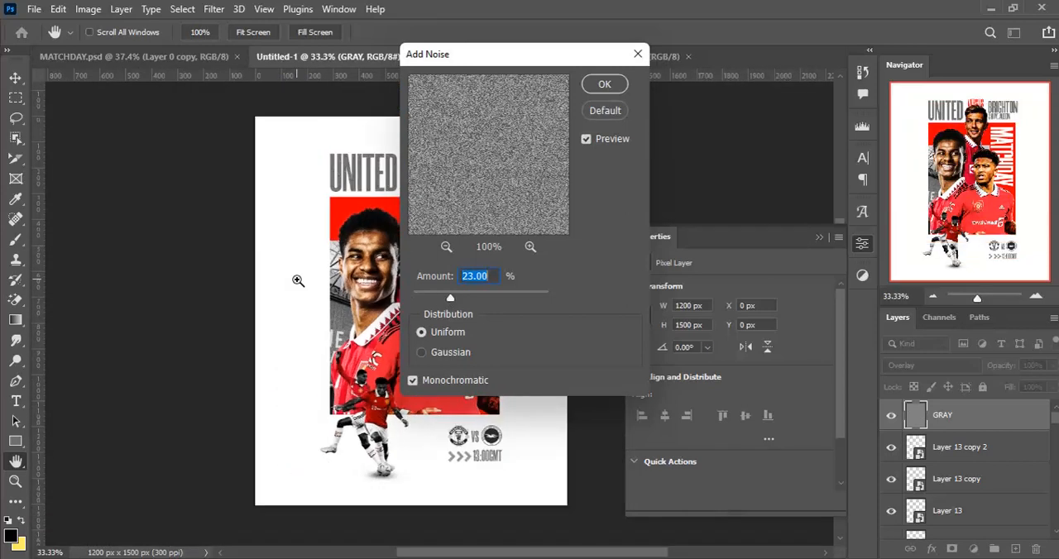
pyautogui.hotkey('ctrl', '+')
pyautogui.hotkey('ctrl', '-')
pyautogui.click(600, 86)
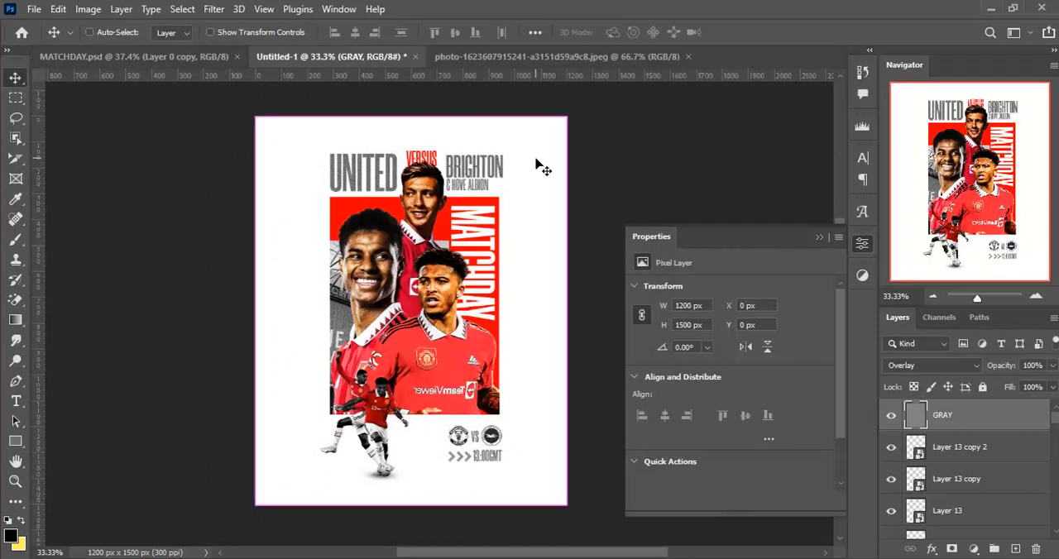
pyautogui.hotkey('ctrl', '+')
pyautogui.hotkey('ctrl', '-')
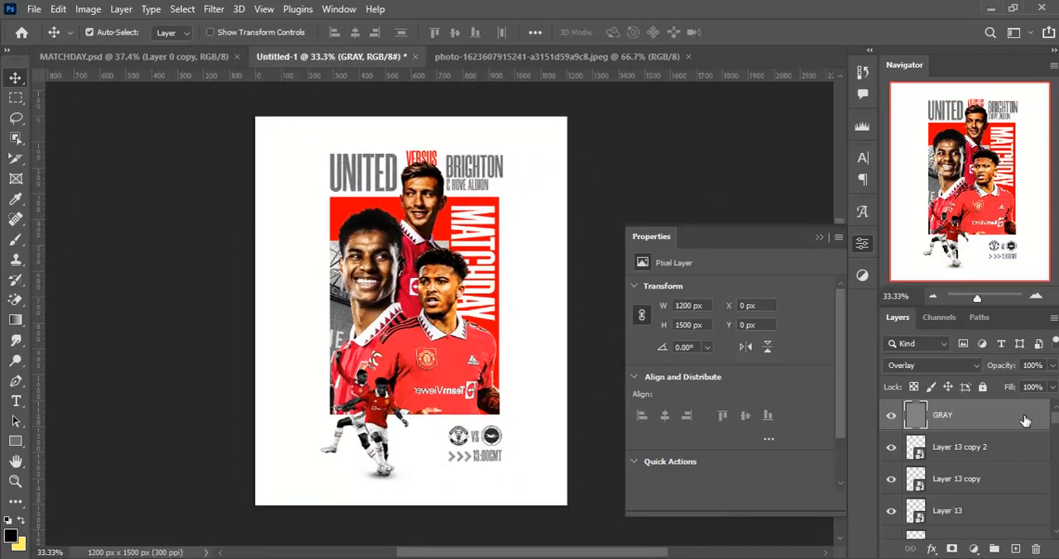
# - Open Dust Overlays 15.jpg from the MATCHDAY FILES folder and bring it onto the poster above the GRAY layer
pyautogui.click(531, 558)
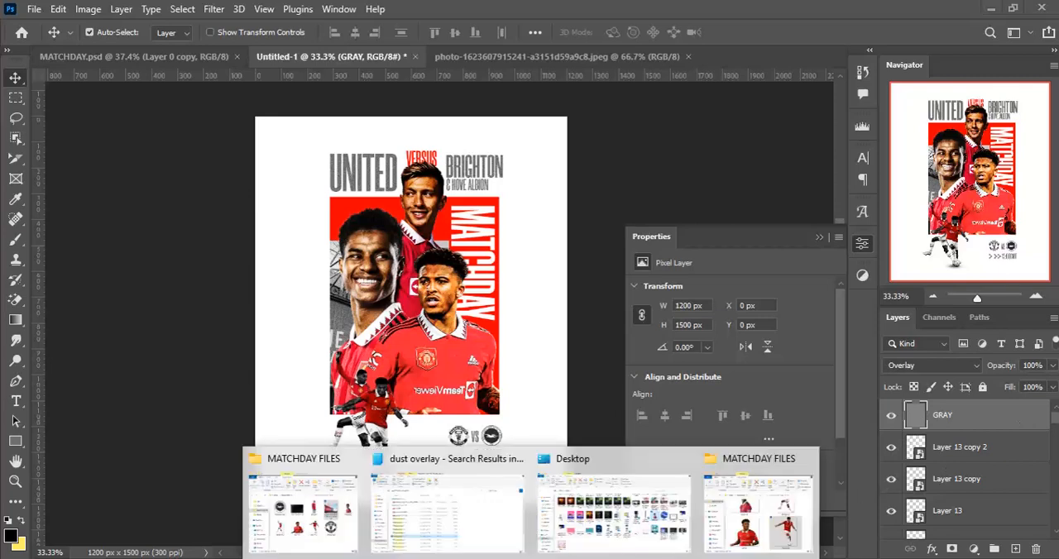
pyautogui.click(298, 517)
pyautogui.moveTo(471, 215); pyautogui.dragTo(366, 6)
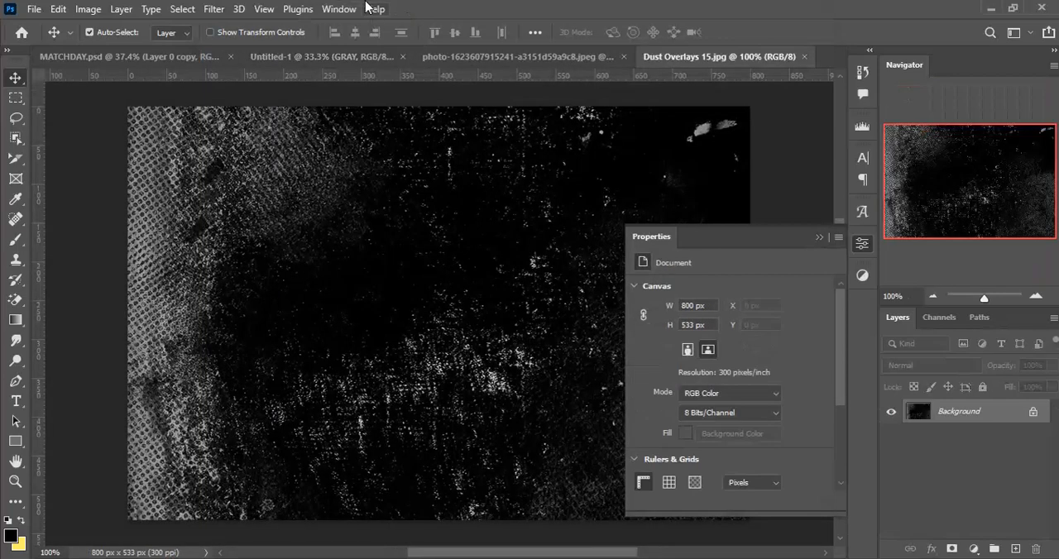
pyautogui.moveTo(307, 216); pyautogui.dragTo(404, 340)
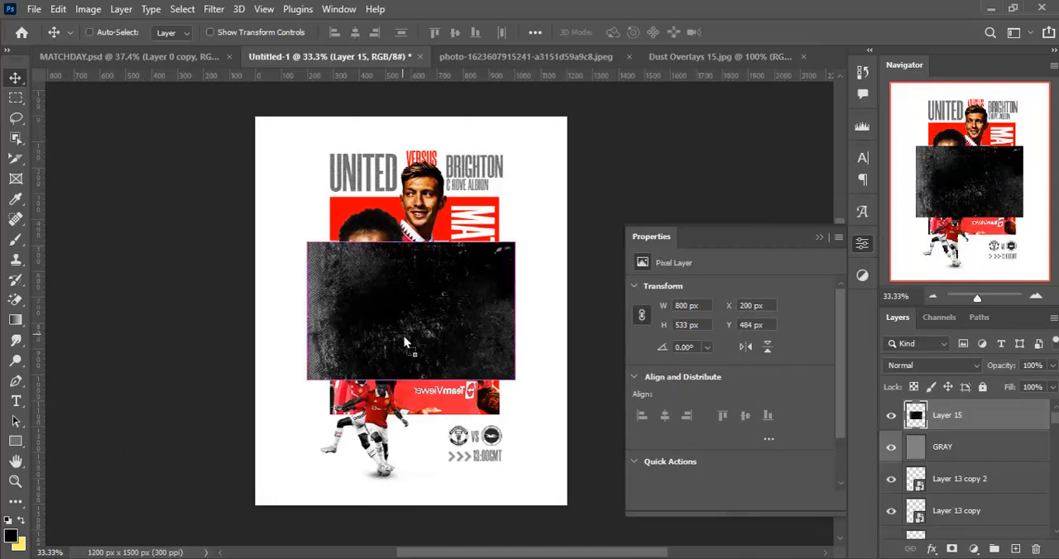
# - Rotate the dust overlay -90° and scale it to 240.76% so it covers the whole poster
pyautogui.hotkey('ctrl', 't')
pyautogui.moveTo(292, 394); pyautogui.dragTo(511, 480)
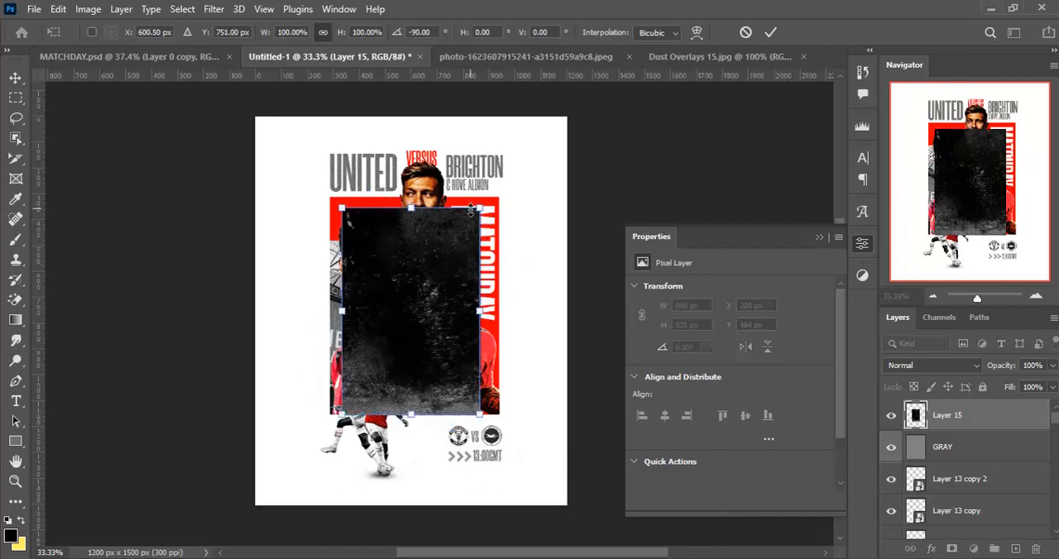
pyautogui.moveTo(470, 211); pyautogui.dragTo(623, 94)
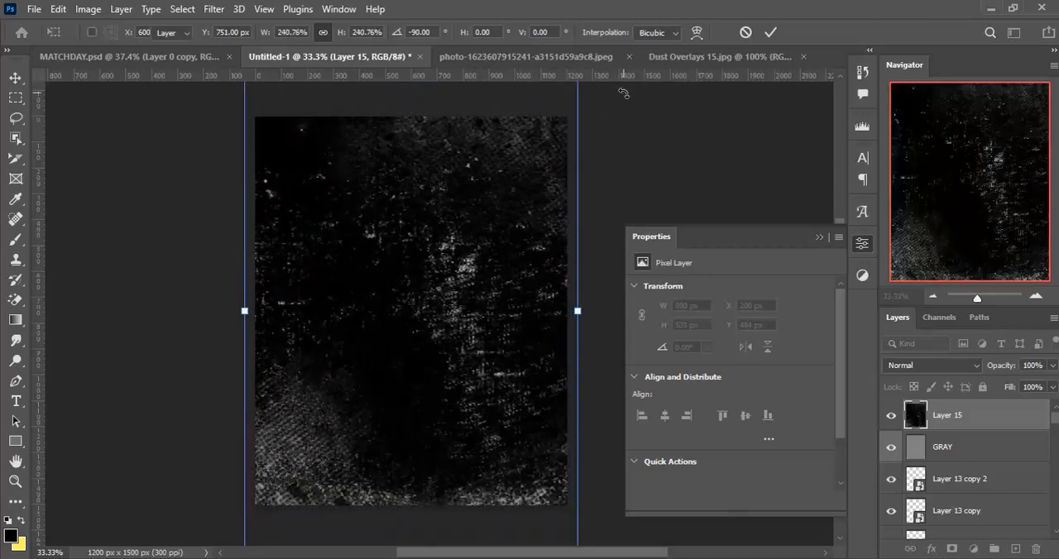
pyautogui.press('Return')
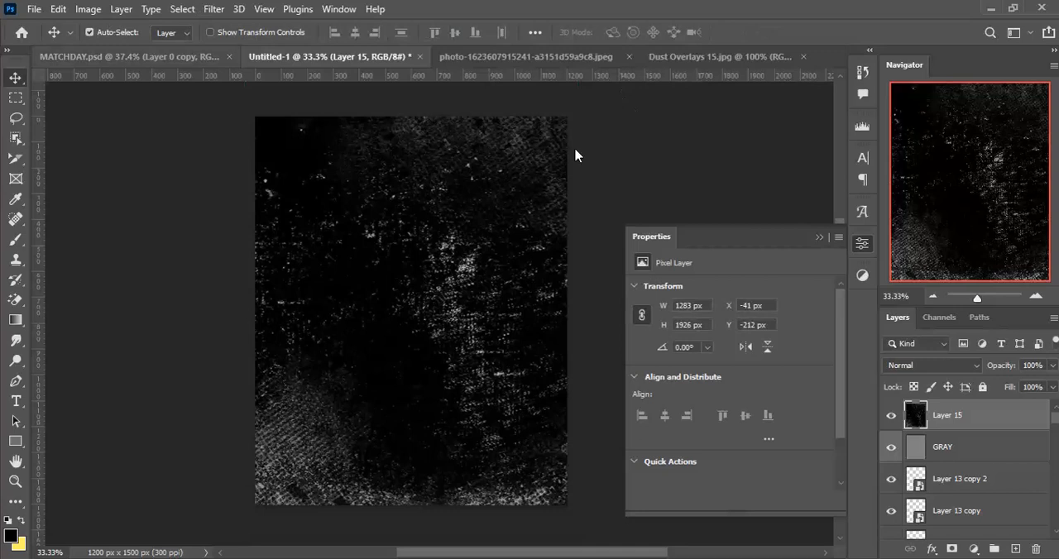
# - Set the dust overlay's blend mode to Subtract and move its layer directly above the Rectangle 1 copy layer
pyautogui.click(931, 366)
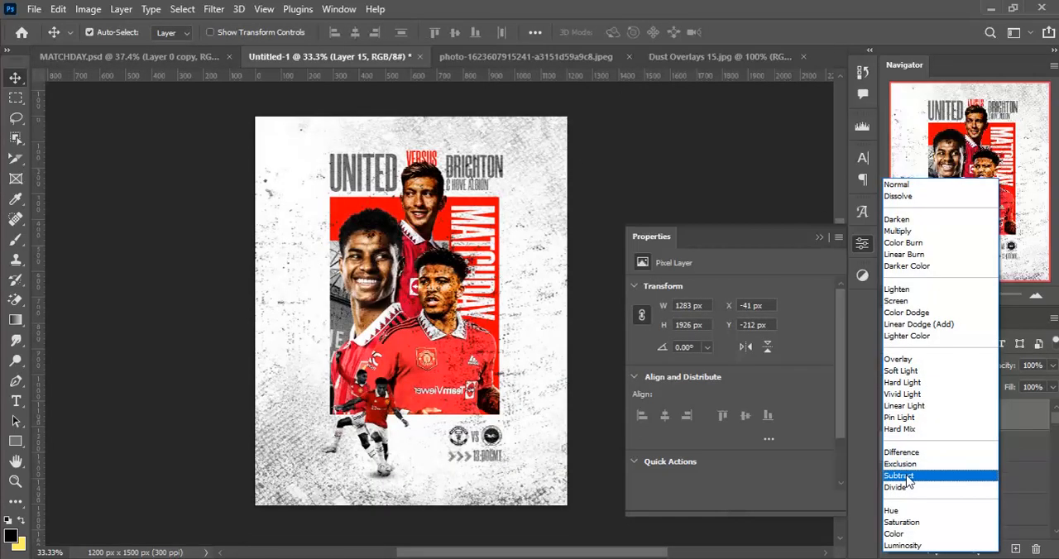
pyautogui.click(908, 478)
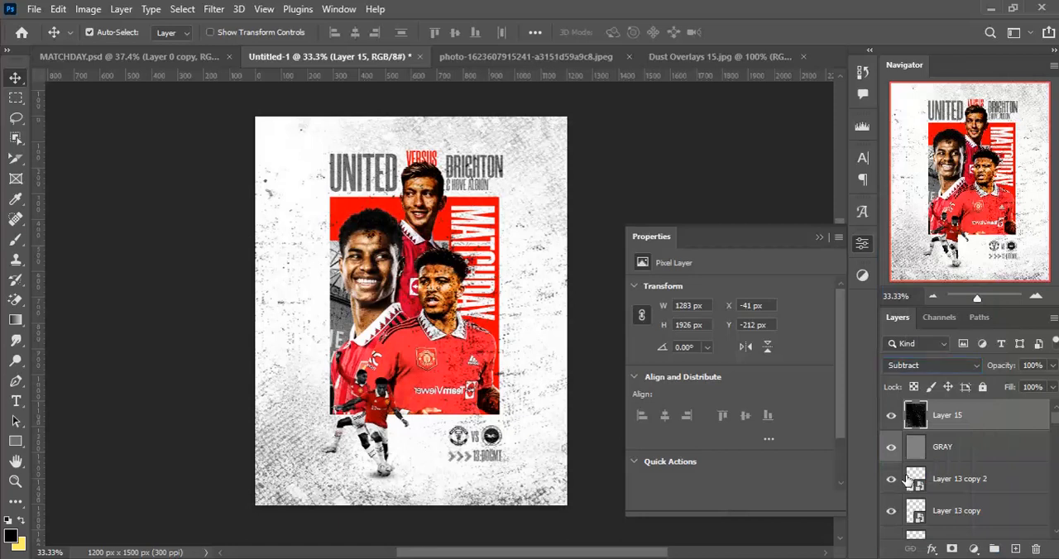
pyautogui.scroll(-3, 1005, 422)
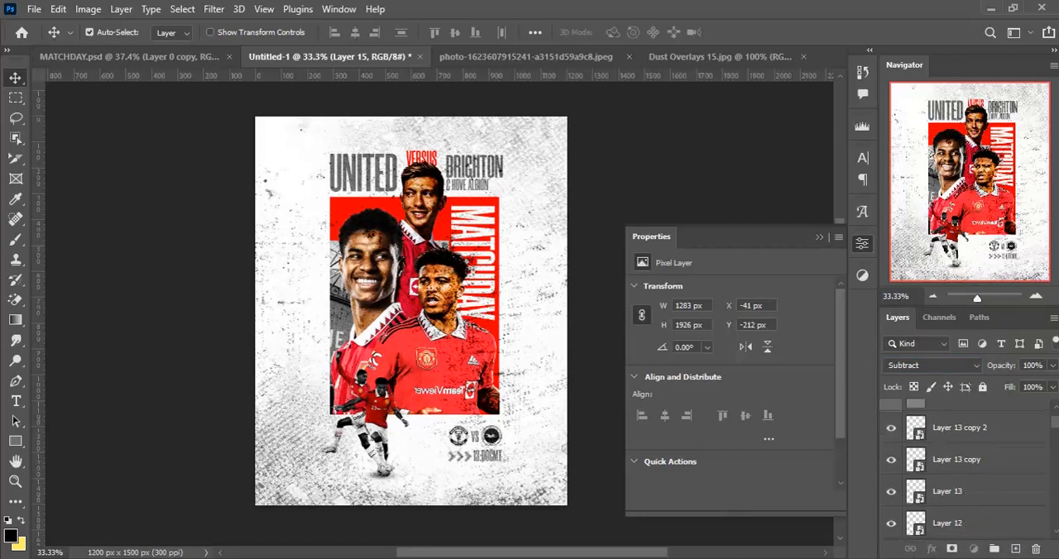
pyautogui.scroll(-10, 967, 472)
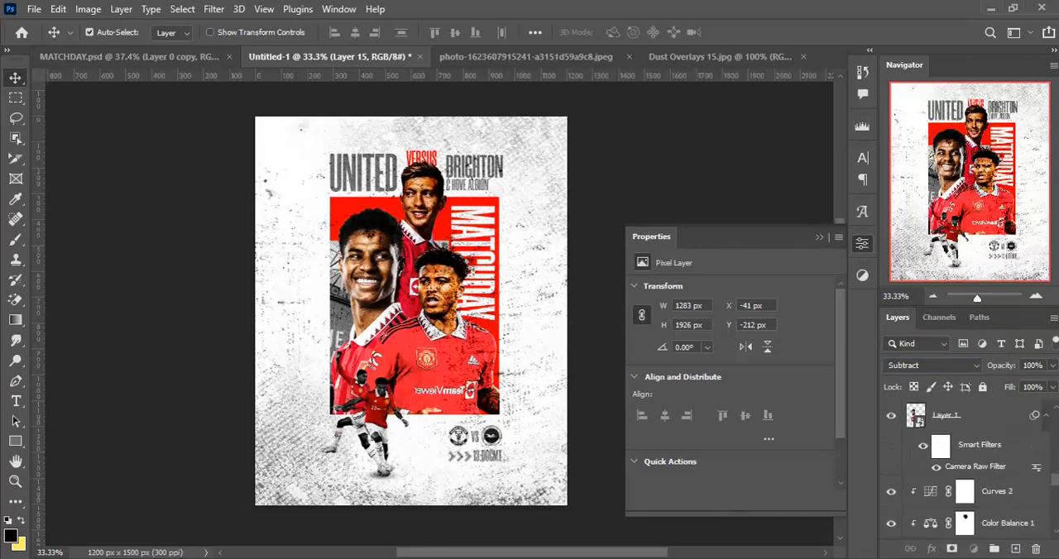
pyautogui.moveTo(953, 555); pyautogui.dragTo(953, 441)
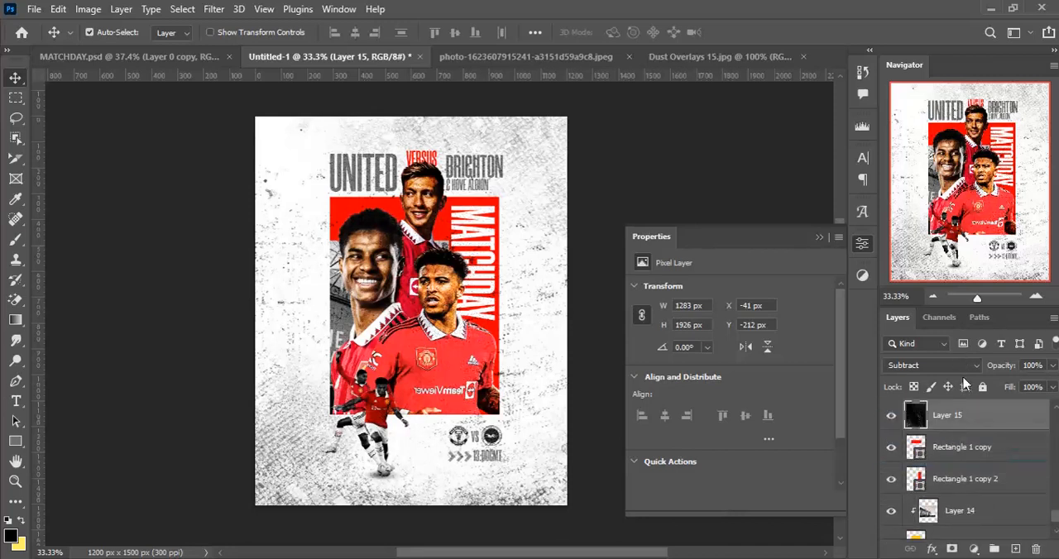
# - Lower the fill of the dust overlay layer to 29%
pyautogui.click(1053, 388)
pyautogui.click(996, 405)
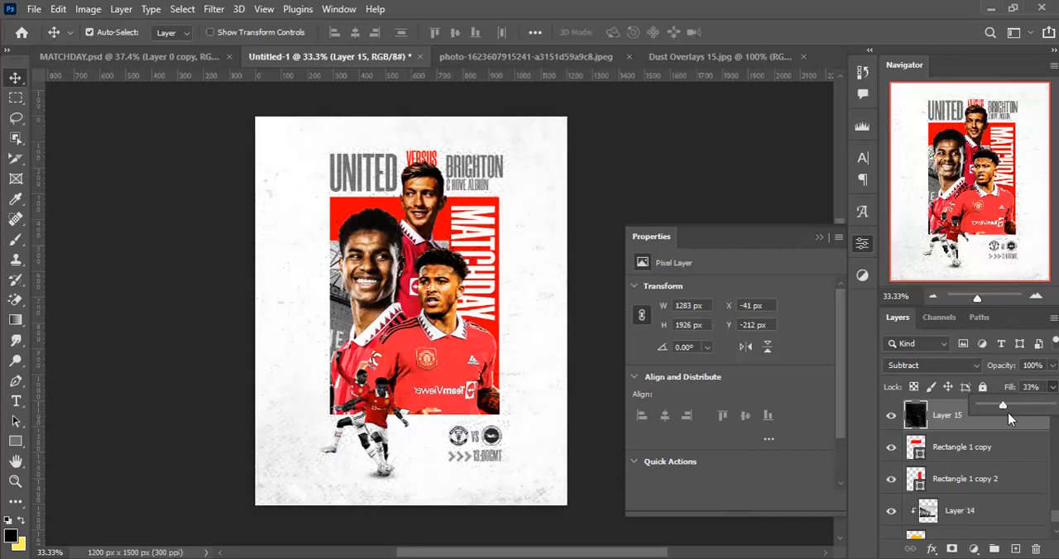
pyautogui.click(1016, 431)
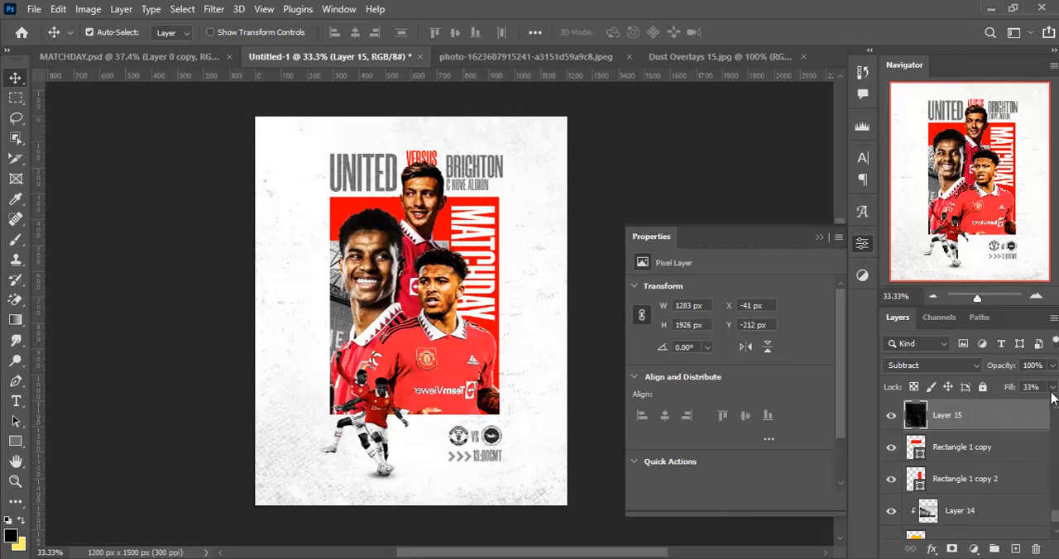
pyautogui.click(1053, 388)
pyautogui.moveTo(1000, 405); pyautogui.dragTo(997, 405)
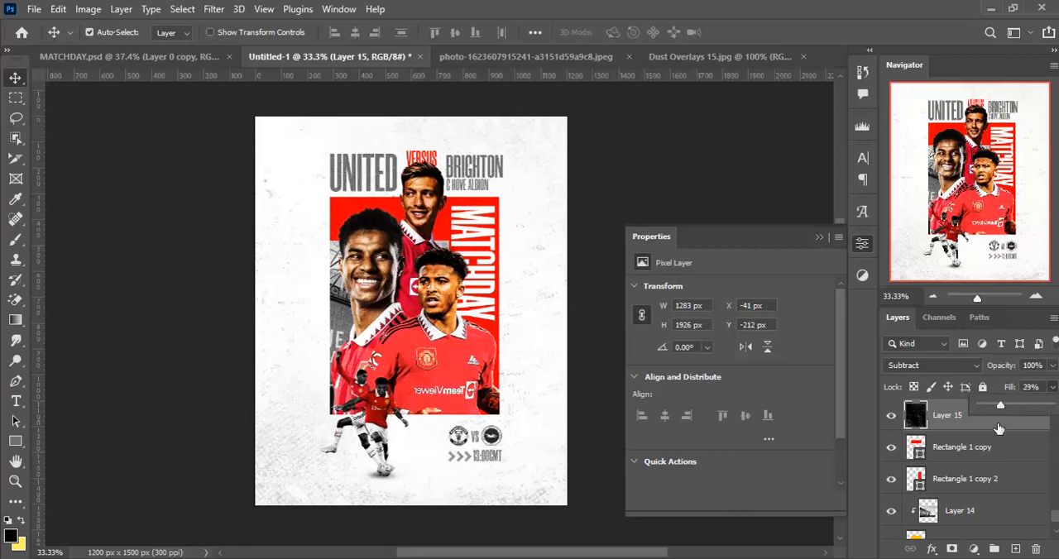
pyautogui.click(996, 424)
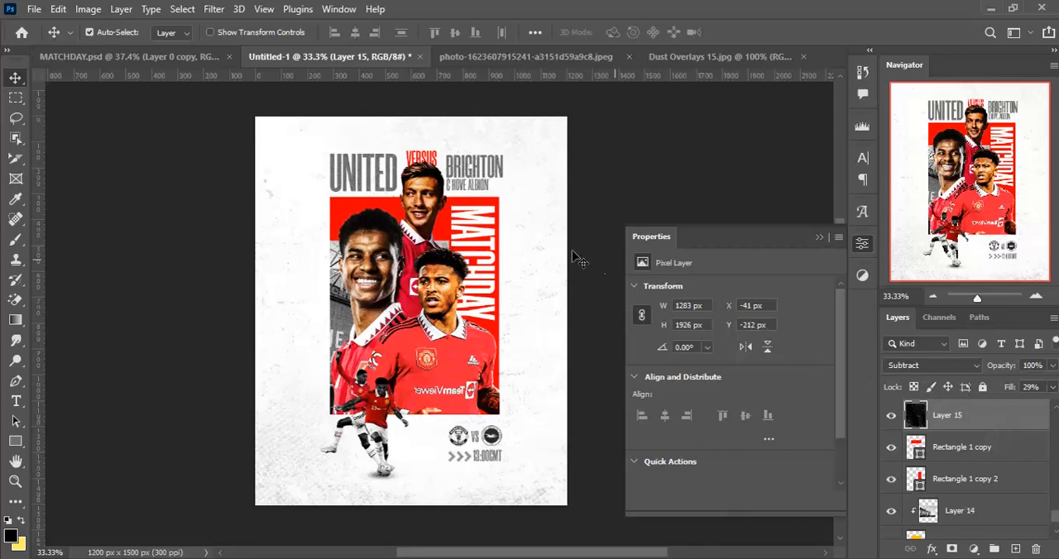
# - Compare the poster with the finished design in MATCHDAY.psd and return to the poster's layers
pyautogui.press('ctrl')
pyautogui.keyDown('ctrl'); pyautogui.moveTo(398, 236); pyautogui.dragTo(412, 236); pyautogui.keyUp('ctrl')
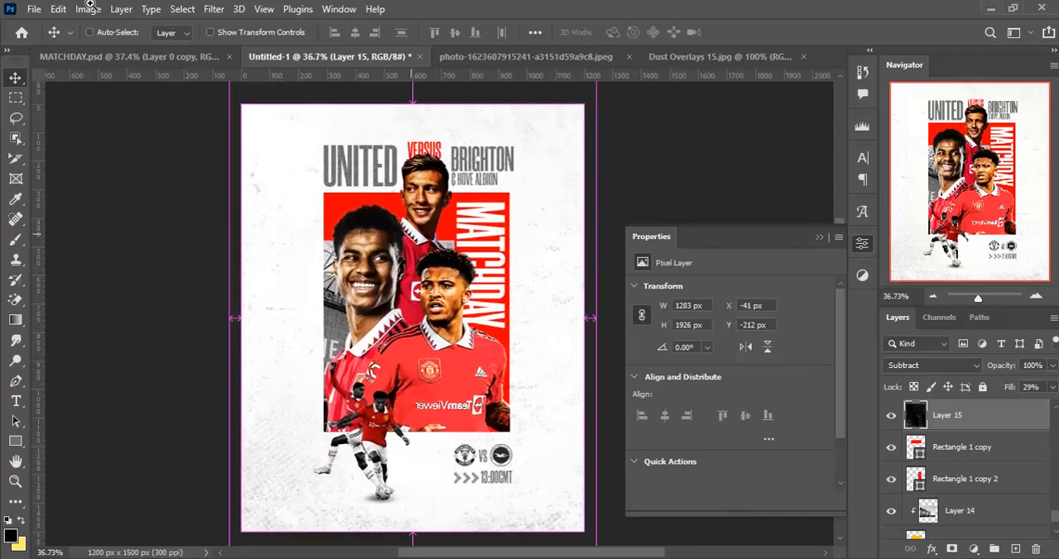
pyautogui.click(156, 59)
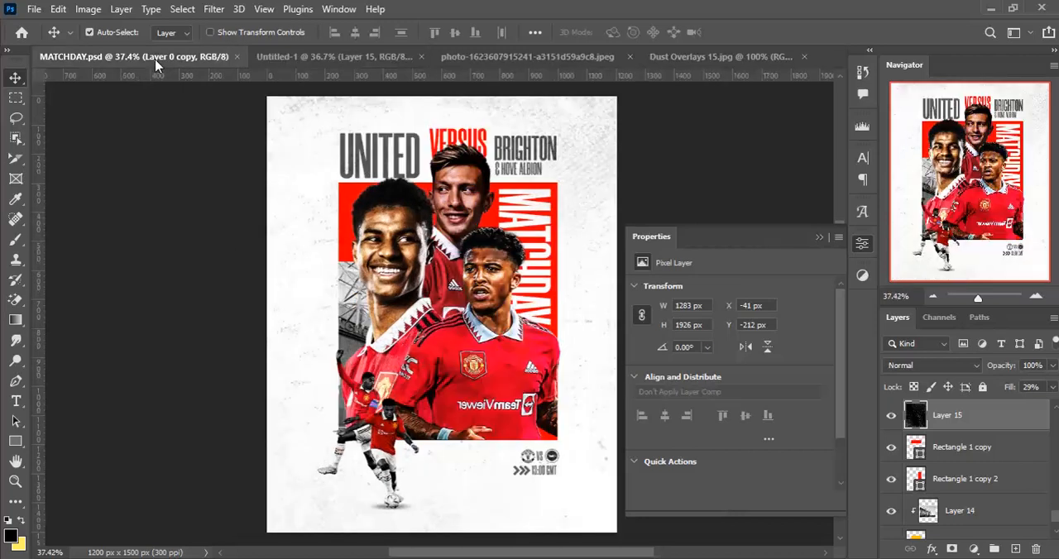
pyautogui.click(298, 60)
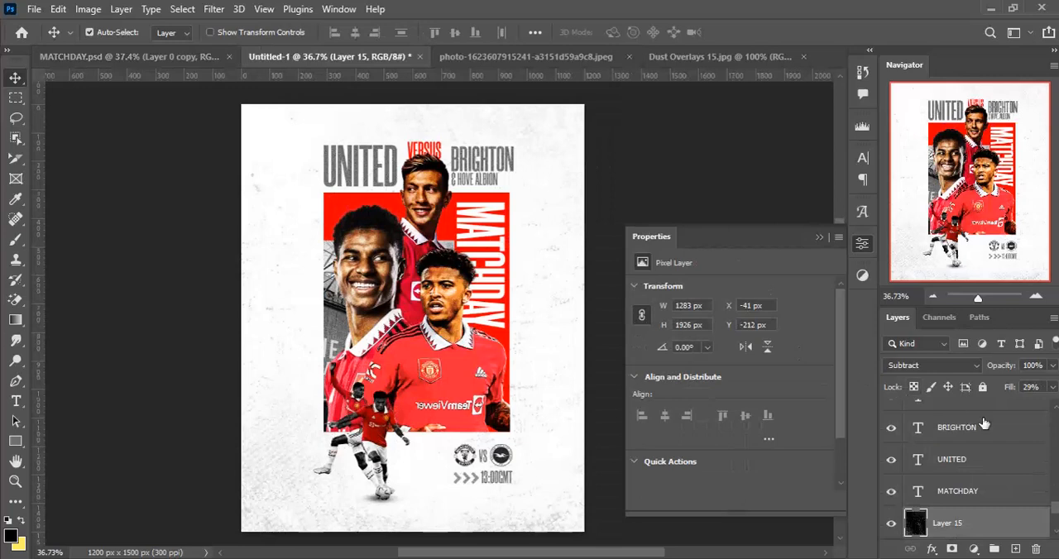
pyautogui.scroll(5, 1009, 467)
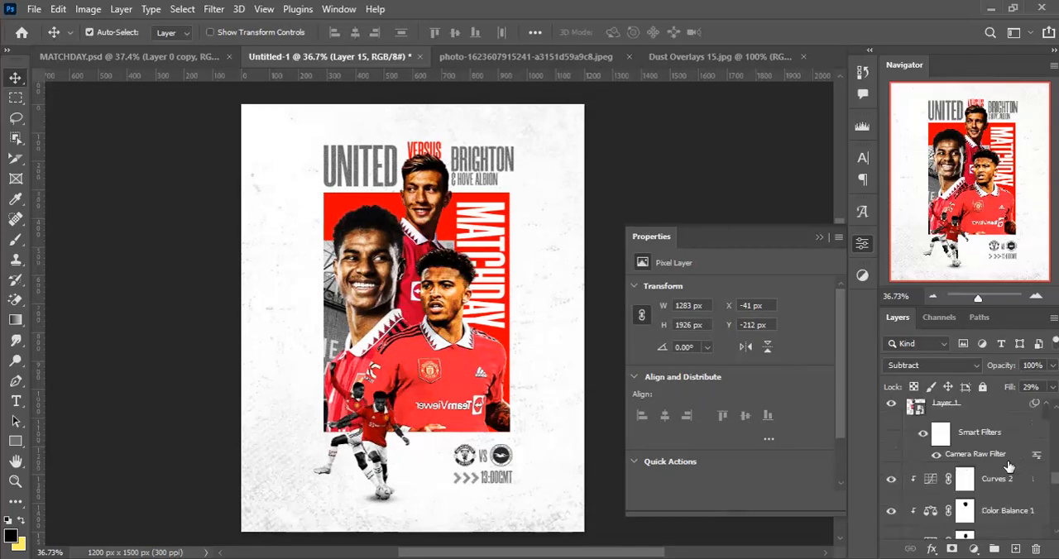